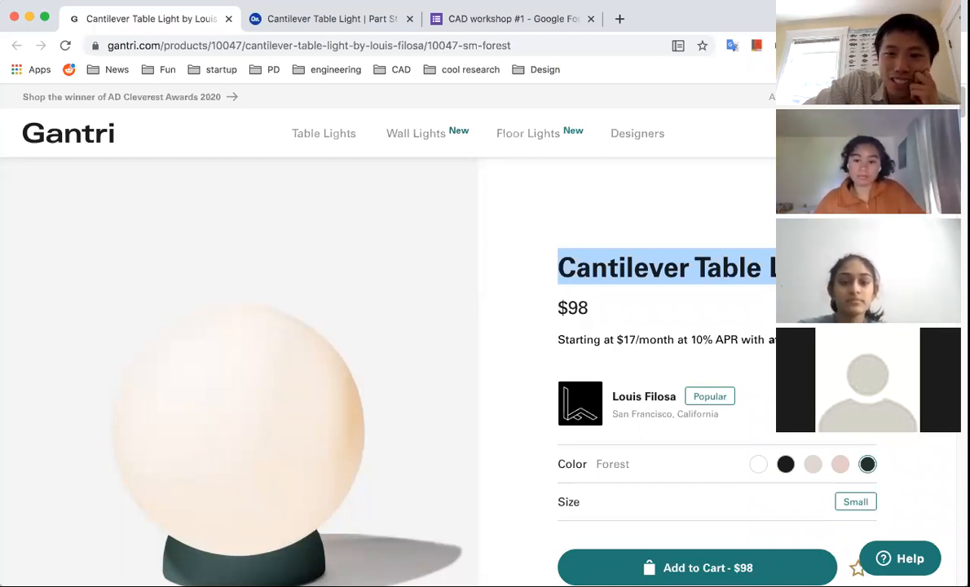
pyautogui.click(616, 249)
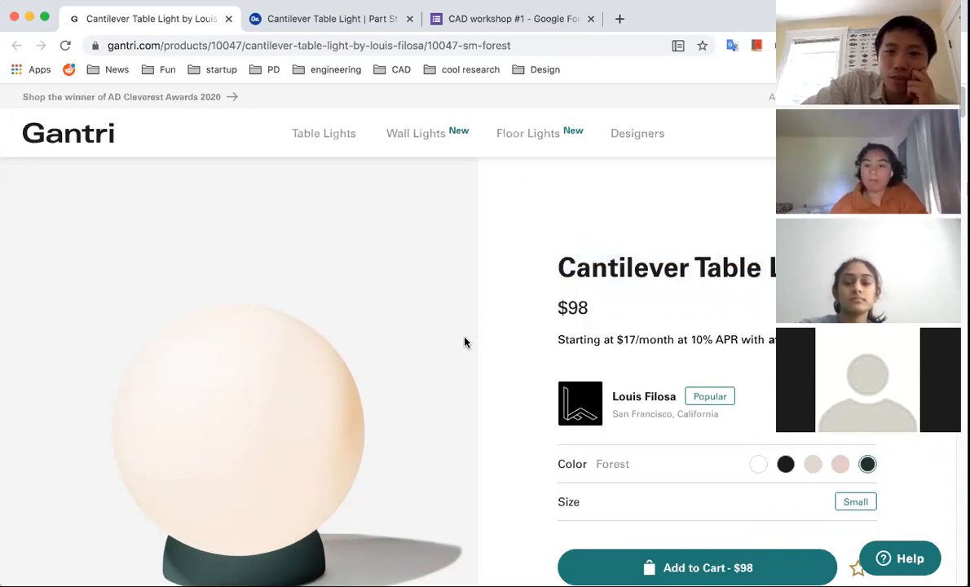
pyautogui.scroll(-1, 472, 330)
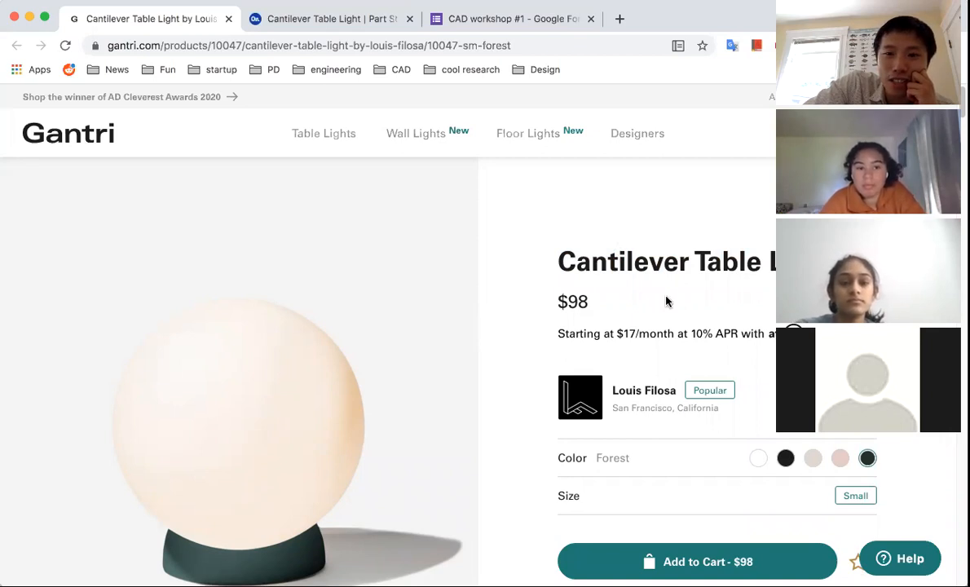
pyautogui.scroll(1, 666, 242)
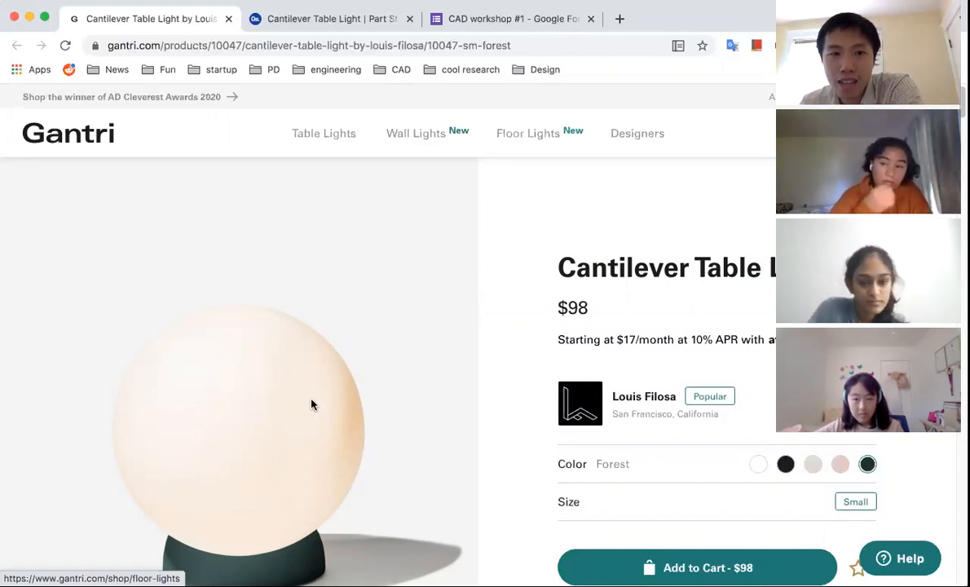
pyautogui.scroll(-1, 195, 364)
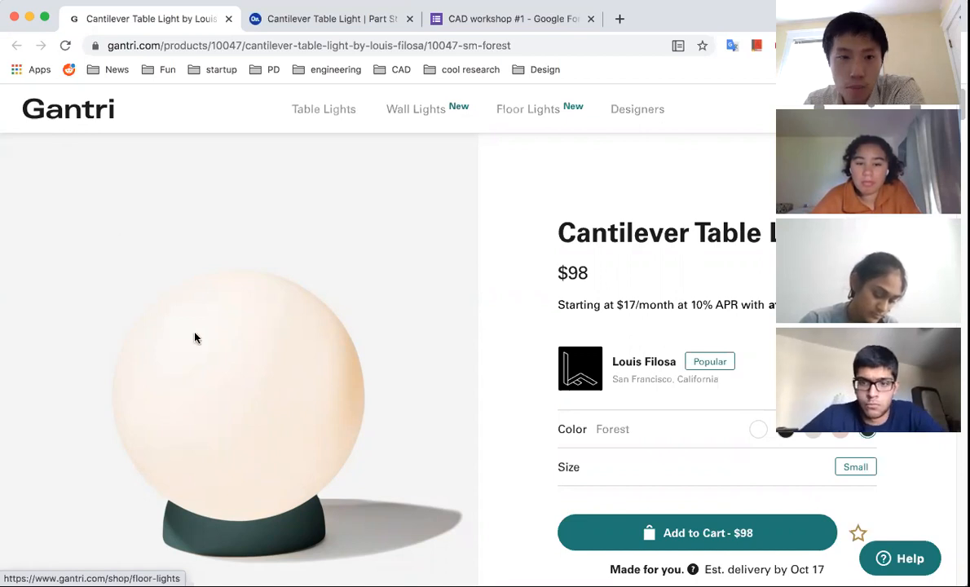
pyautogui.moveTo(574, 232)
pyautogui.mouseDown()
pyautogui.moveTo(620, 225)
pyautogui.moveTo(587, 218)
pyautogui.mouseUp()
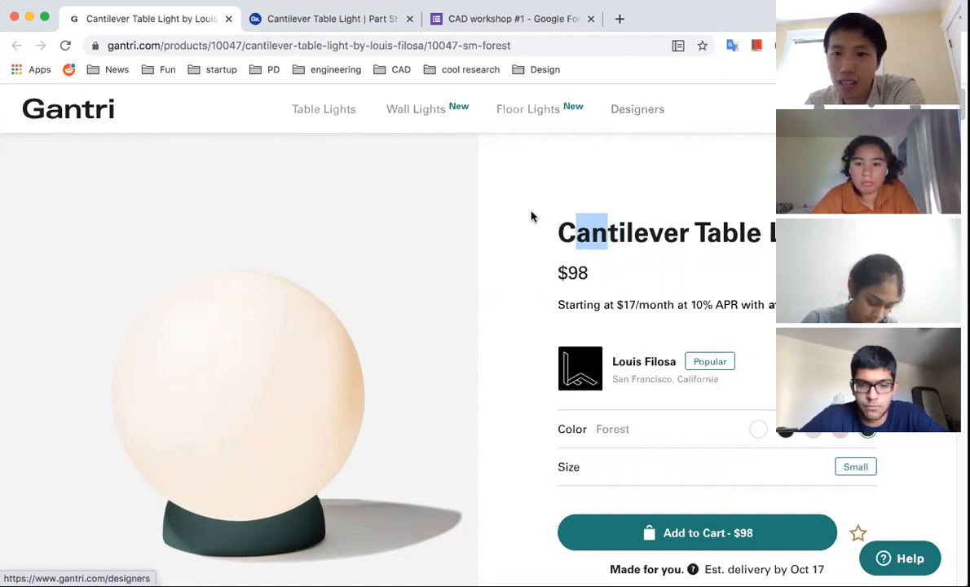
pyautogui.scroll(-5, 342, 288)
pyautogui.scroll(6, 342, 288)
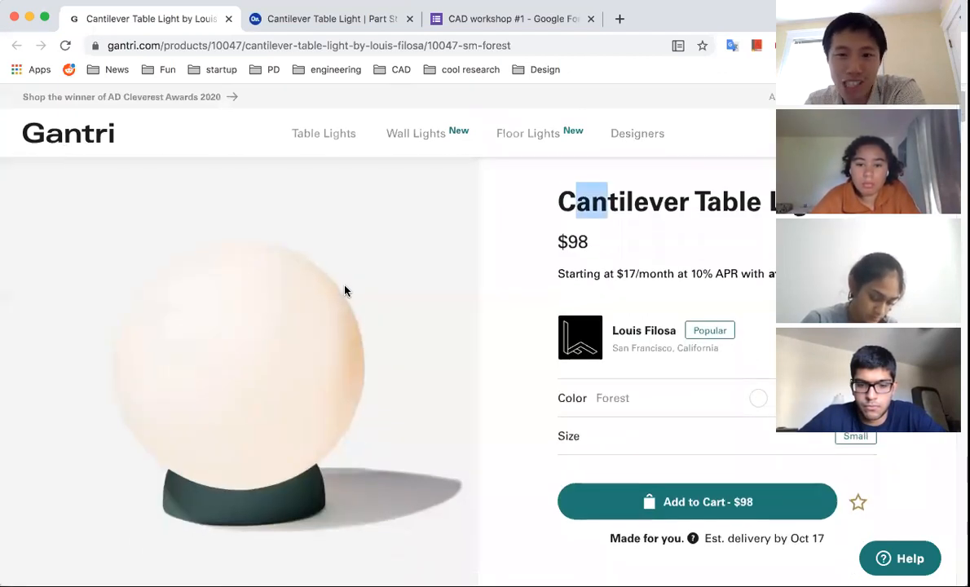
pyautogui.click(586, 201)
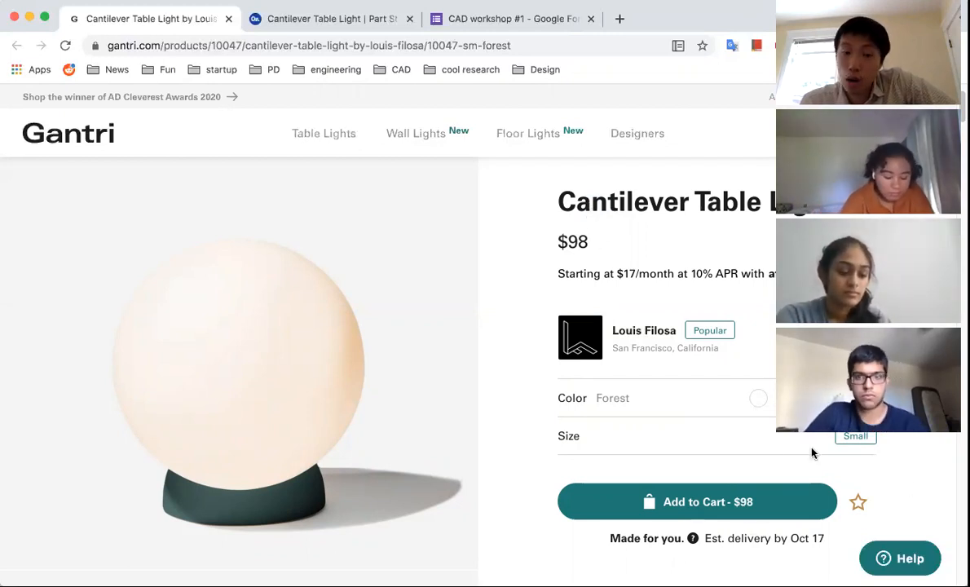
pyautogui.scroll(-1, 310, 316)
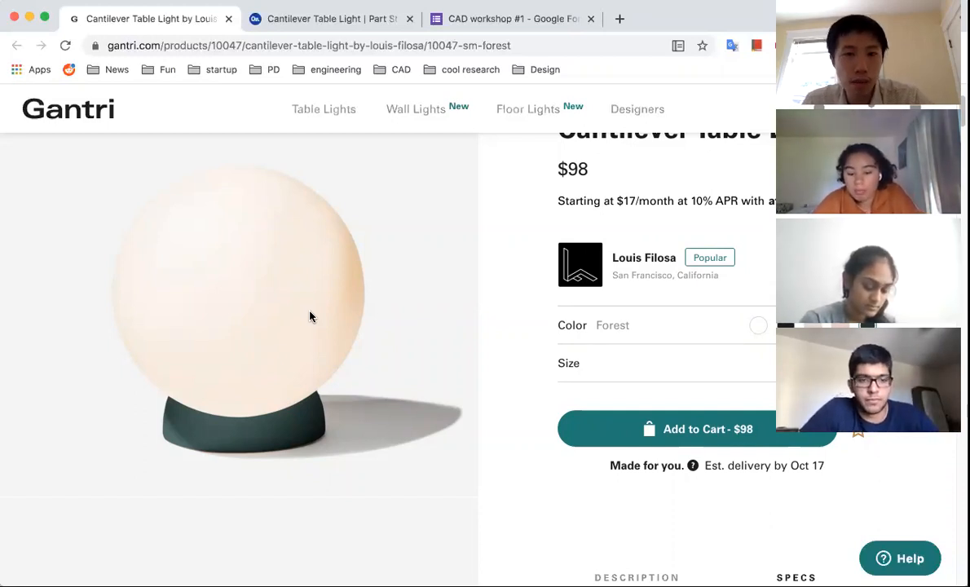
pyautogui.scroll(2, 309, 317)
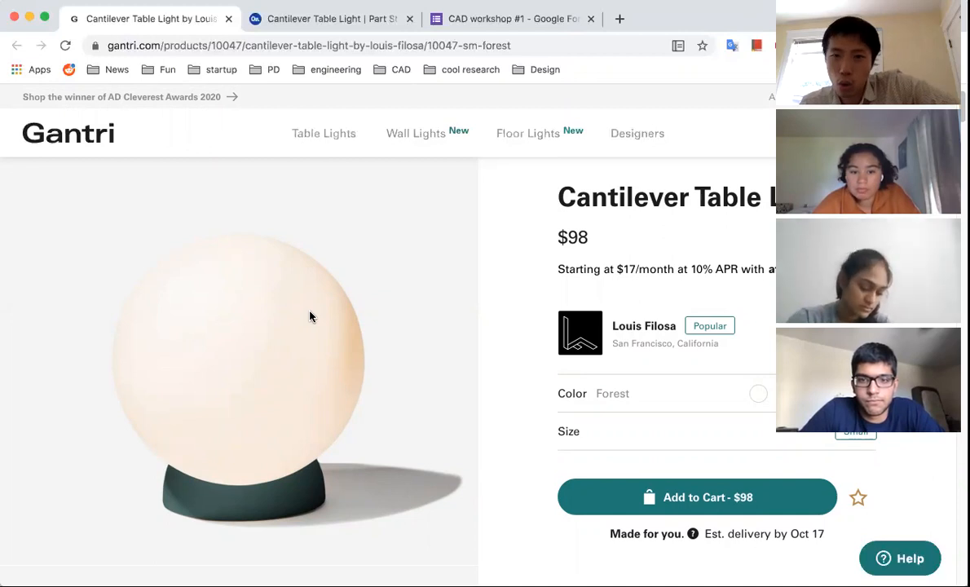
pyautogui.scroll(2, 309, 316)
pyautogui.scroll(-1, 310, 316)
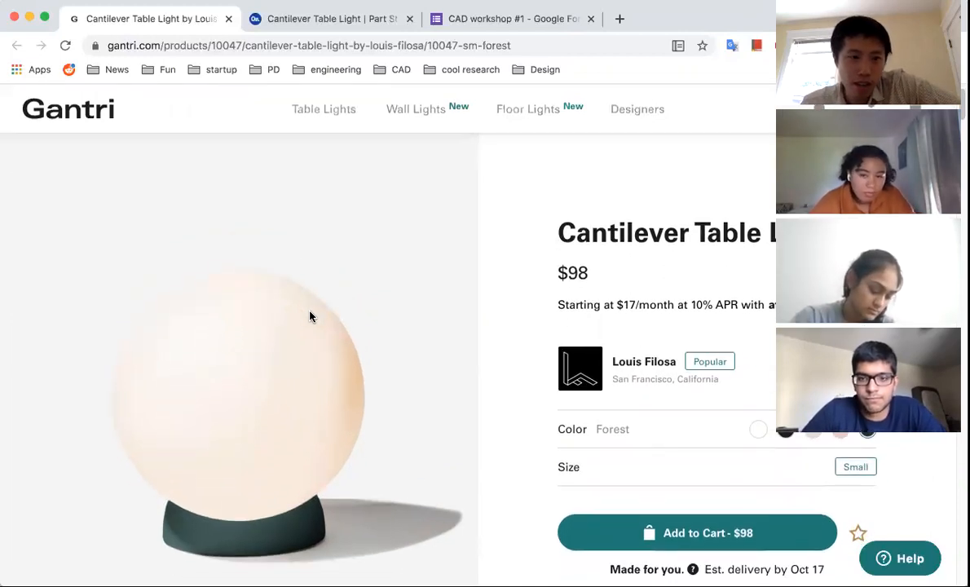
# Examine the Cantilever Table Light's product photos from different angles alongside its measurements, lighting and materials specs
pyautogui.scroll(-5, 418, 293)
pyautogui.scroll(-2, 440, 298)
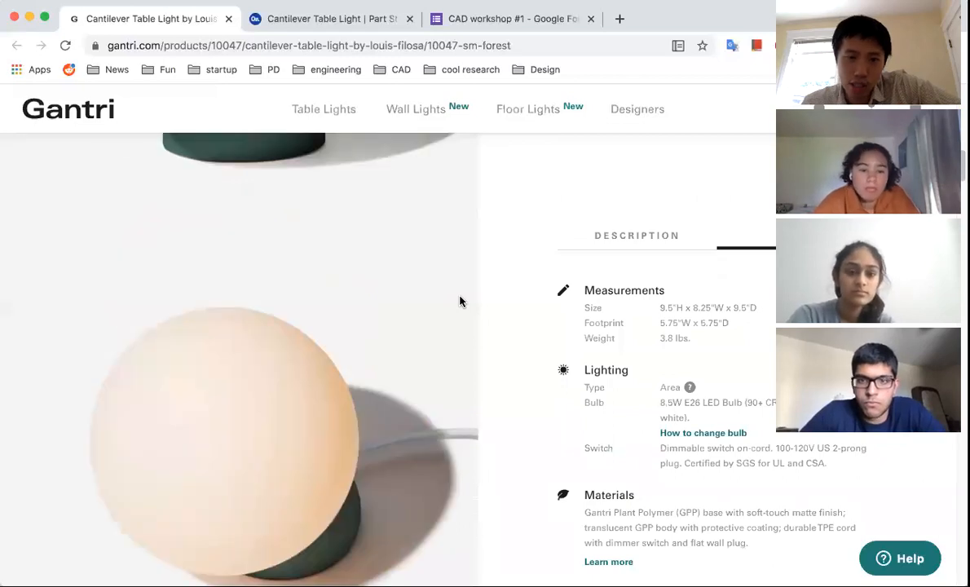
pyautogui.scroll(9, 458, 301)
pyautogui.scroll(-4, 459, 302)
pyautogui.scroll(4, 458, 301)
pyautogui.scroll(-9, 458, 302)
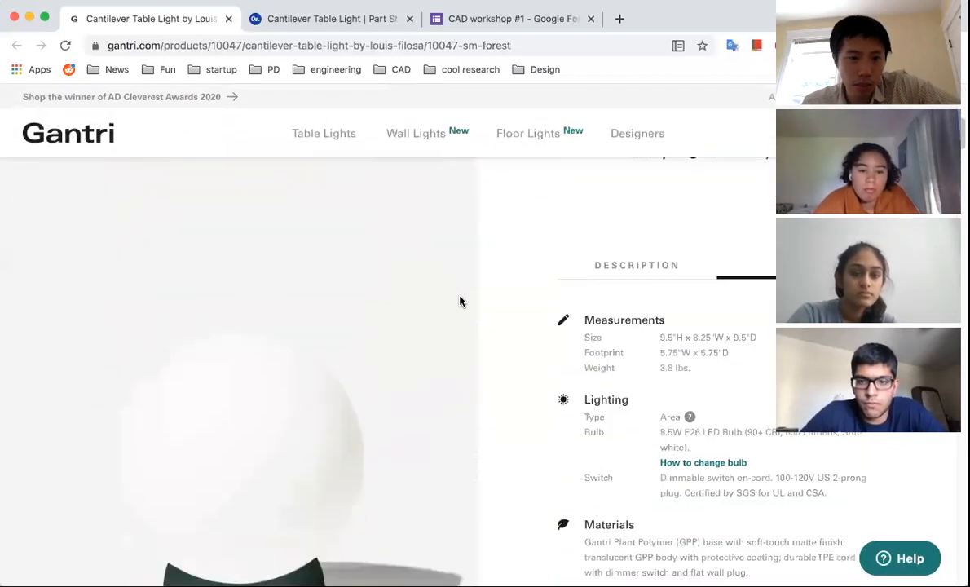
pyautogui.scroll(-2, 458, 301)
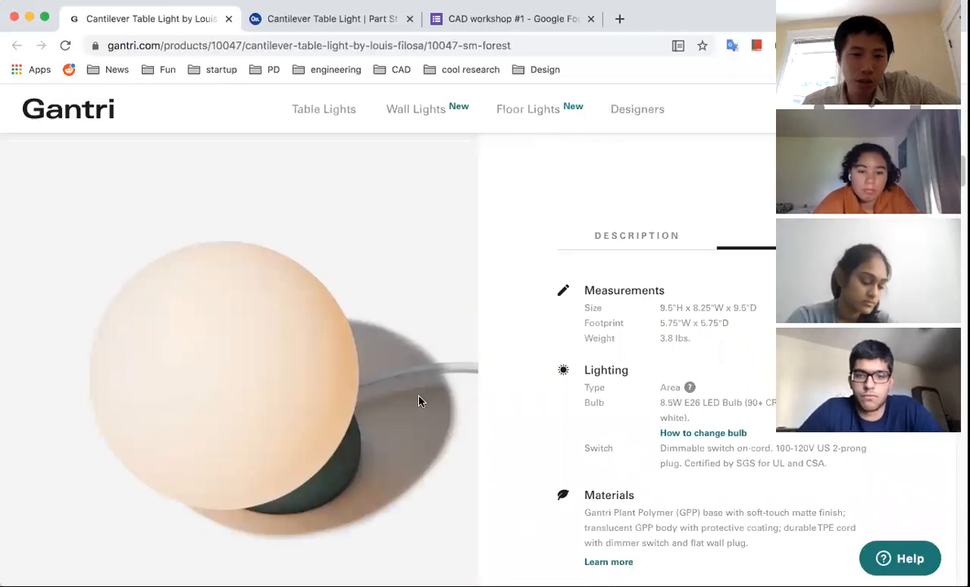
pyautogui.scroll(-3, 418, 400)
pyautogui.scroll(4, 418, 400)
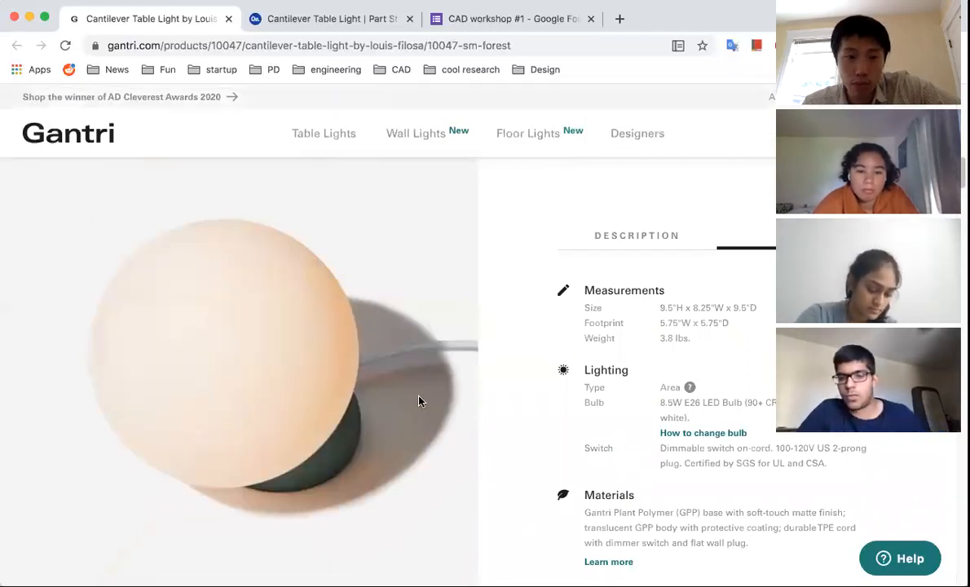
pyautogui.scroll(-3, 418, 400)
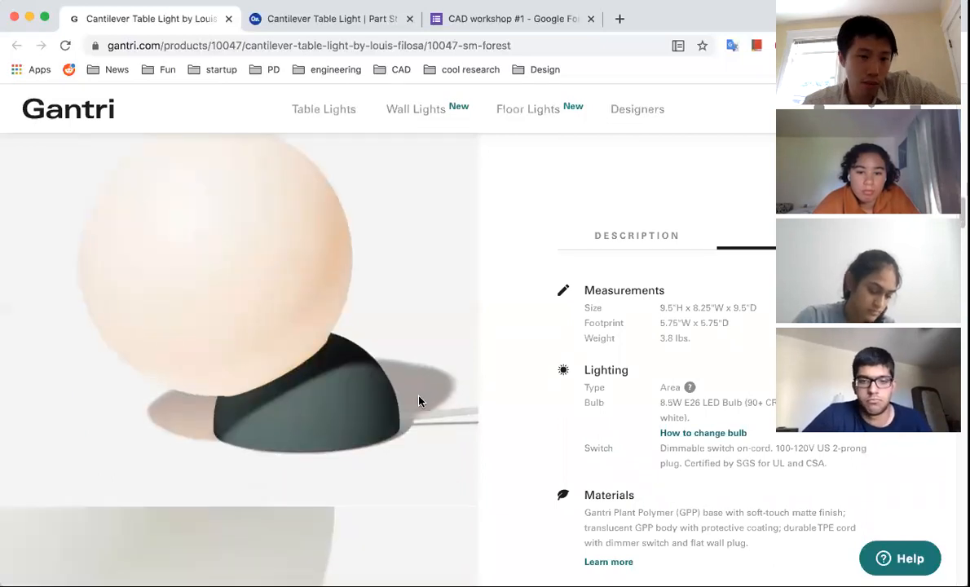
# Look through the rest of the product page, including the lifestyle photos, designer profile, lighting features and base and cord details
pyautogui.scroll(-10, 418, 400)
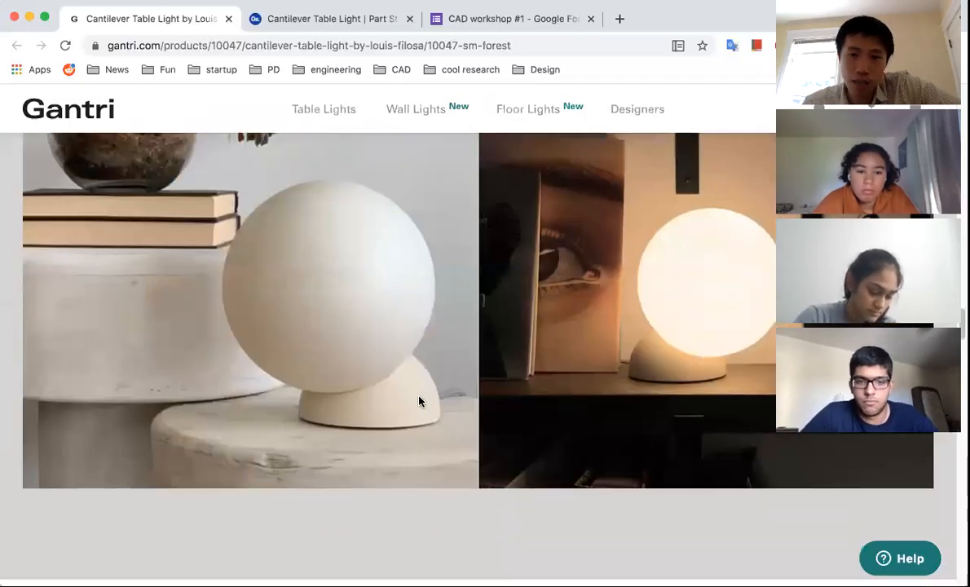
pyautogui.scroll(-5, 418, 400)
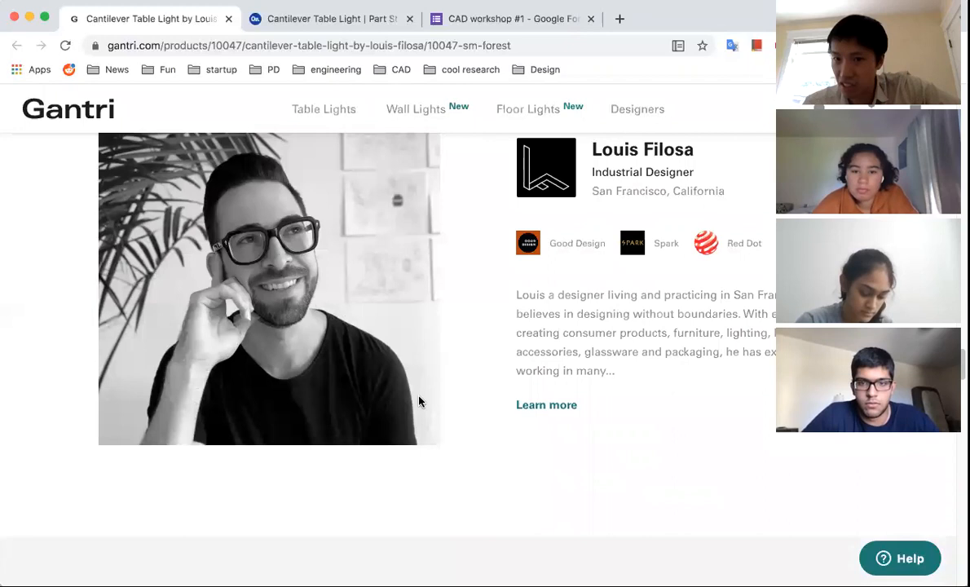
pyautogui.scroll(-5, 418, 400)
pyautogui.scroll(5, 418, 400)
pyautogui.scroll(-8, 418, 400)
pyautogui.scroll(2, 418, 400)
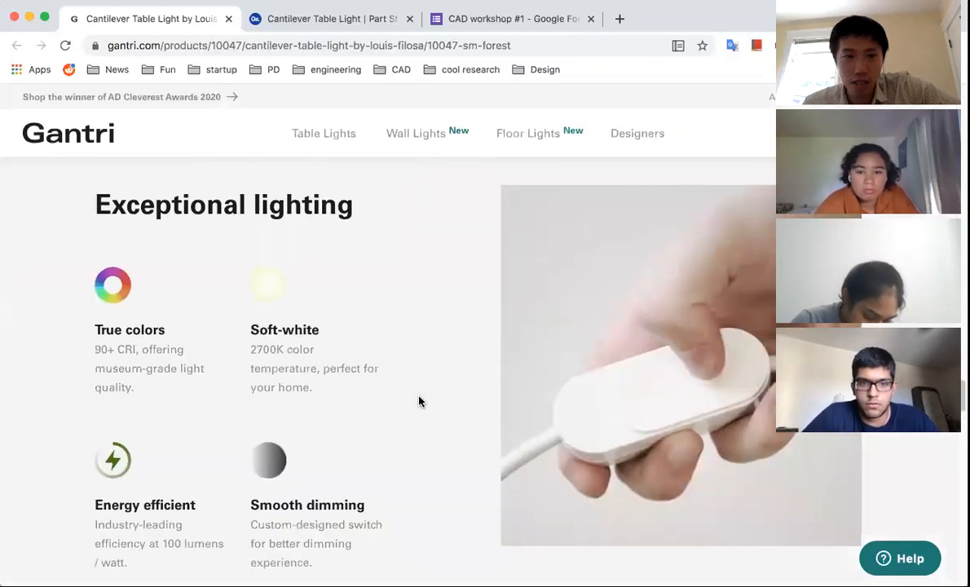
pyautogui.scroll(-8, 567, 349)
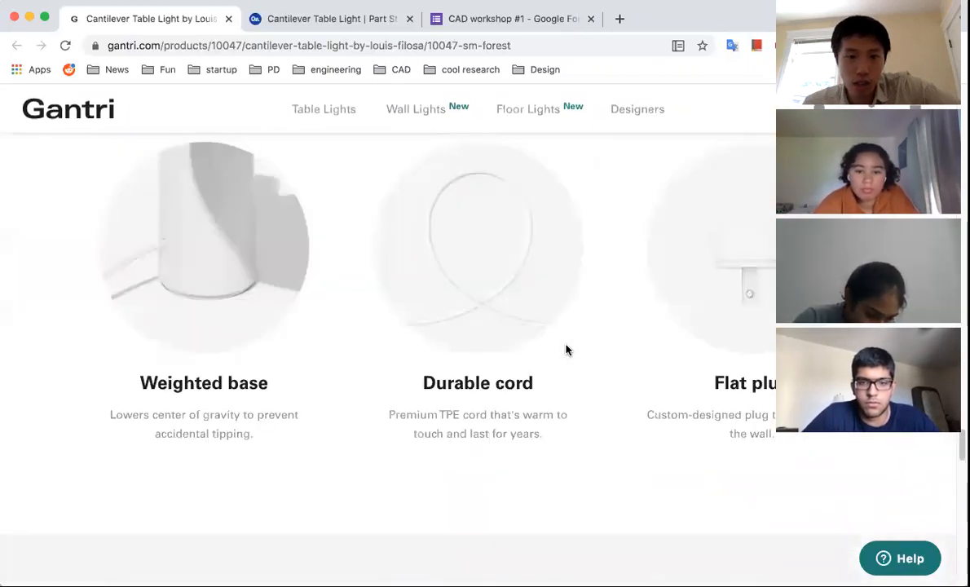
pyautogui.scroll(-15, 567, 350)
pyautogui.scroll(20, 567, 350)
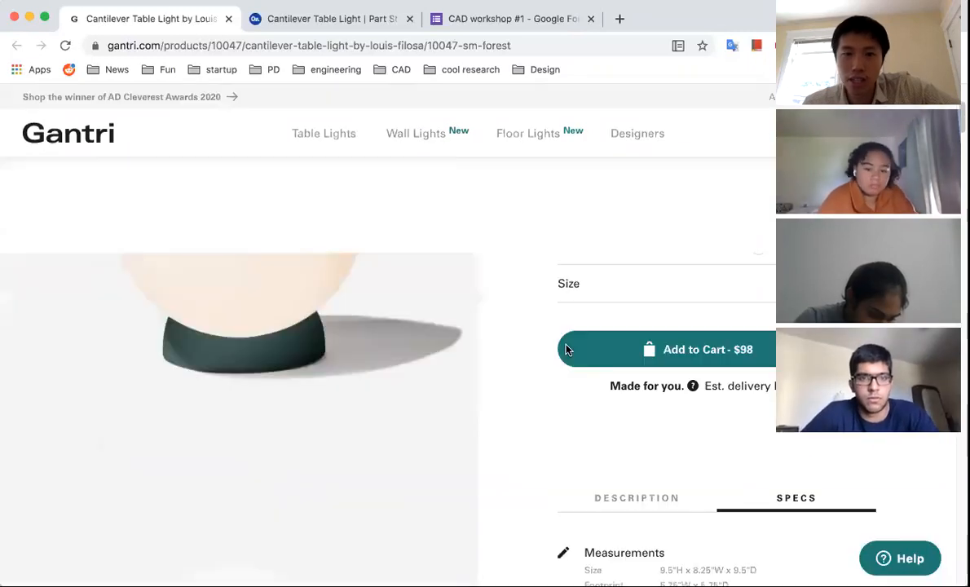
pyautogui.scroll(3, 567, 349)
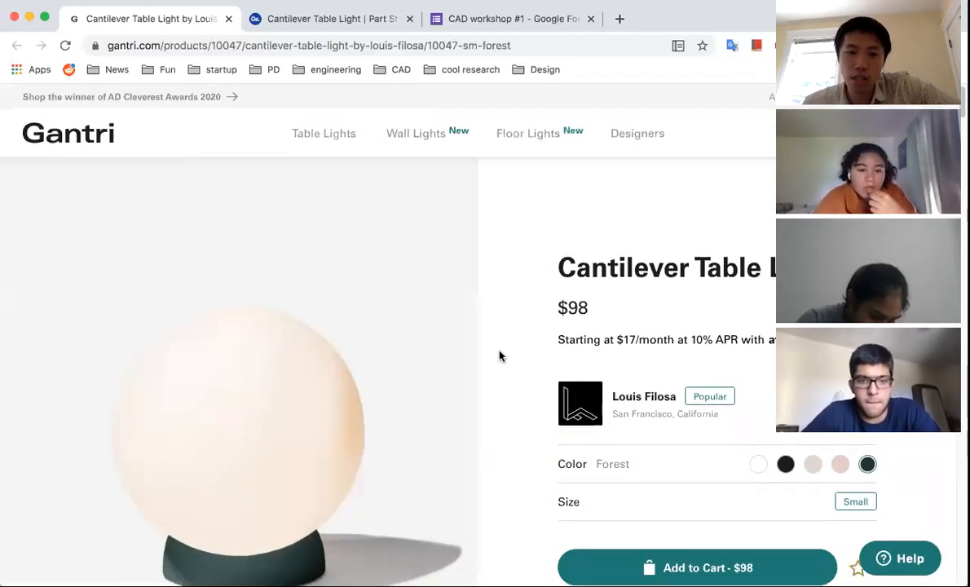
# Show the lamp's written description beside the side-view photo, and switch back to its specs
pyautogui.scroll(-10, 499, 356)
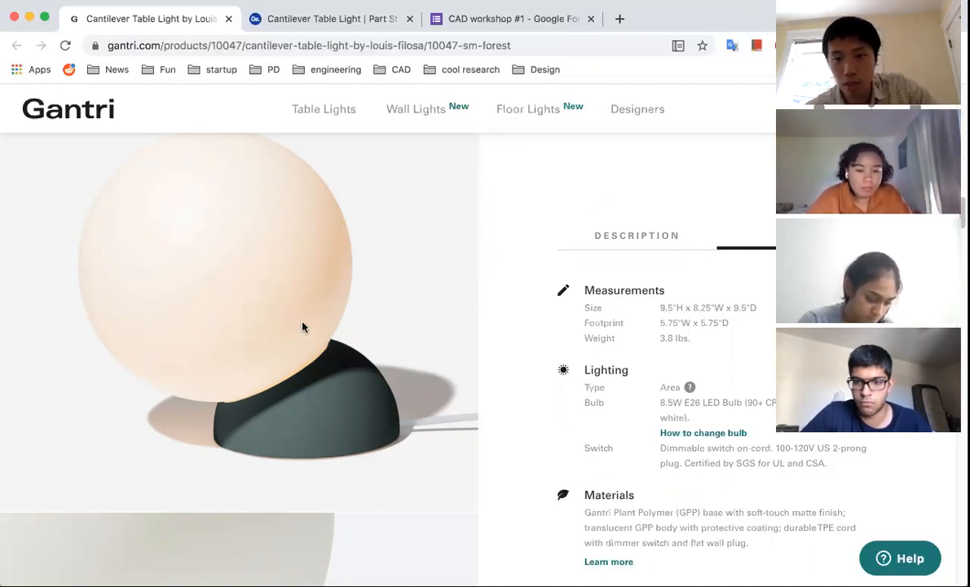
pyautogui.click(668, 235)
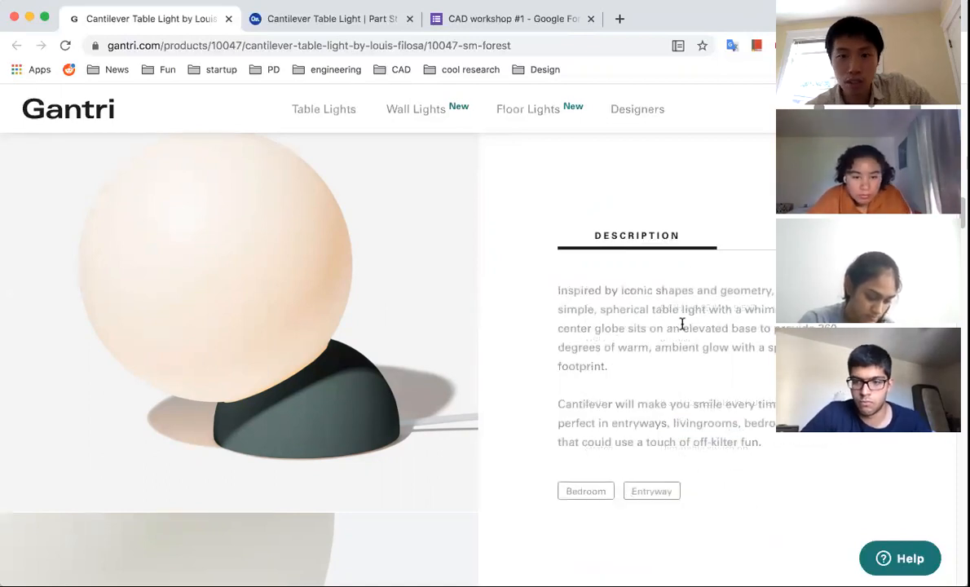
pyautogui.click(765, 246)
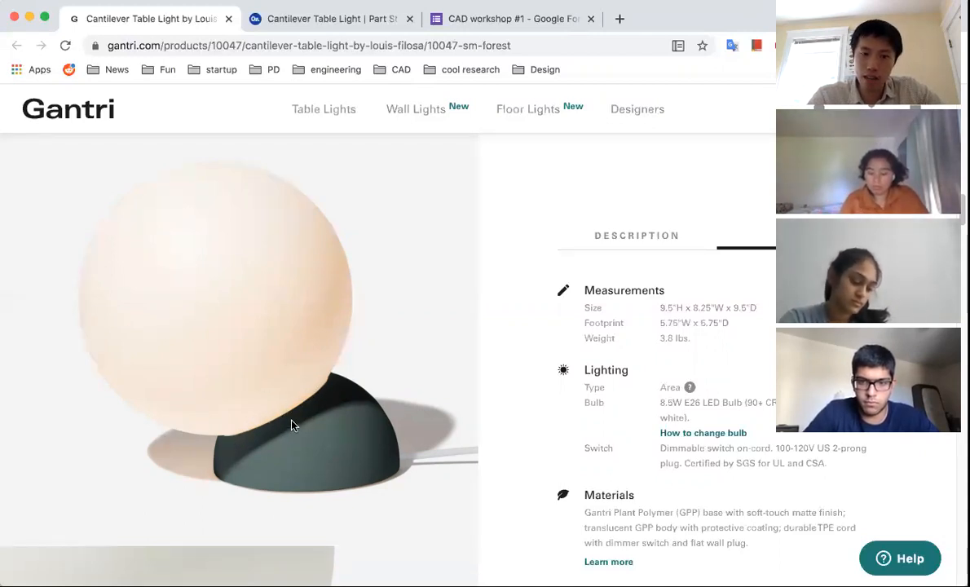
# Examine the close-up and lifestyle photos of the lamp to see how the globe sits in its dome-shaped base
pyautogui.scroll(-5, 289, 424)
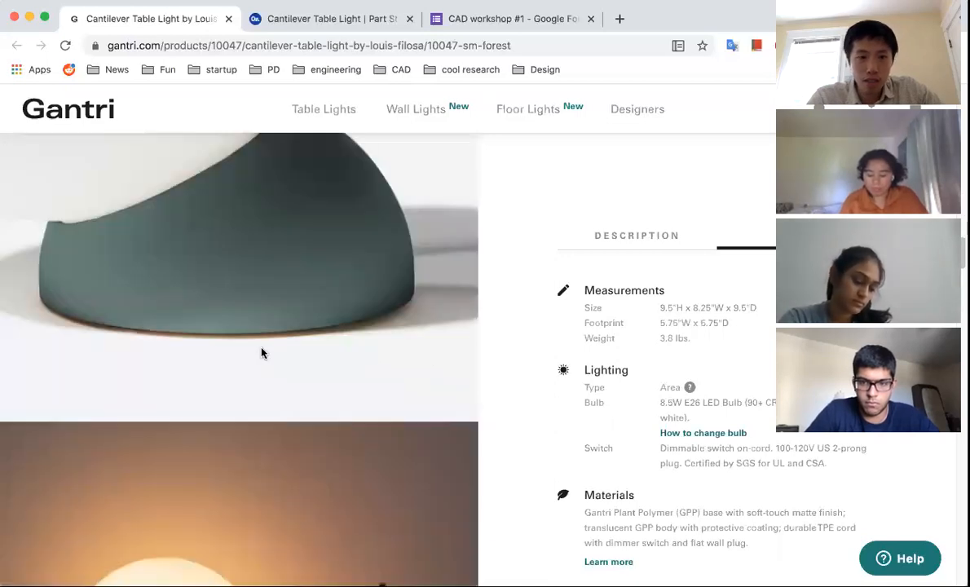
pyautogui.scroll(-10, 262, 352)
pyautogui.scroll(10, 261, 352)
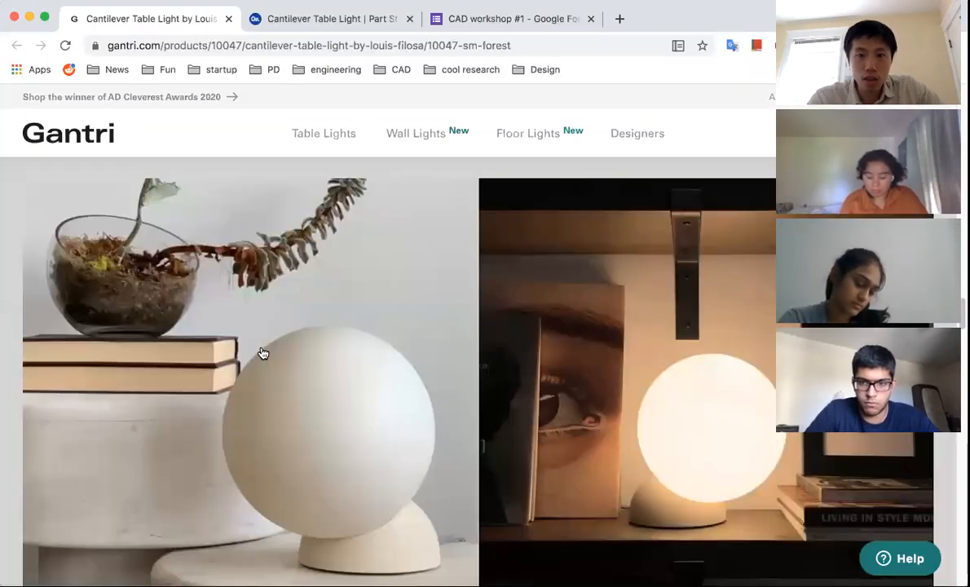
pyautogui.scroll(-8, 262, 353)
pyautogui.scroll(2, 263, 353)
pyautogui.scroll(4, 262, 351)
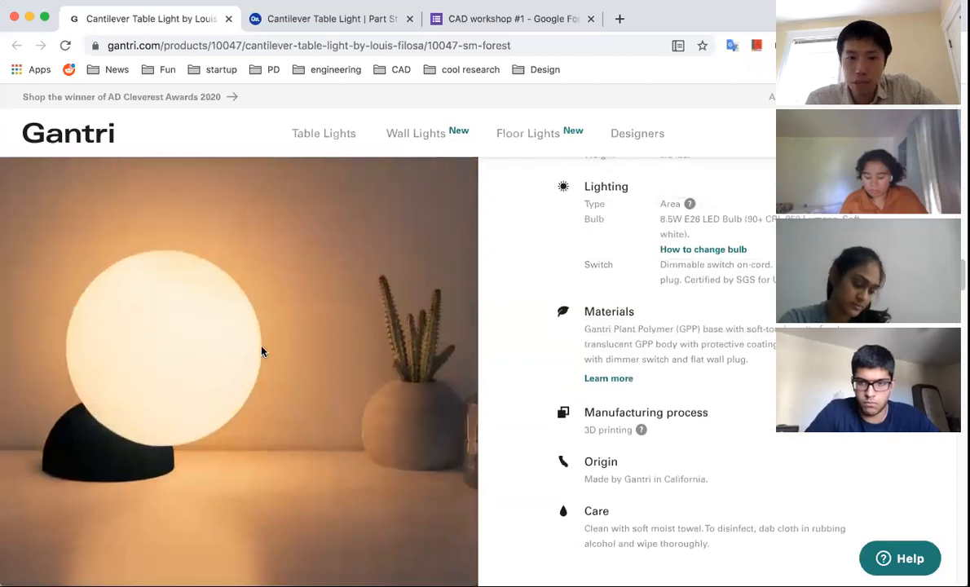
pyautogui.scroll(1, 345, 402)
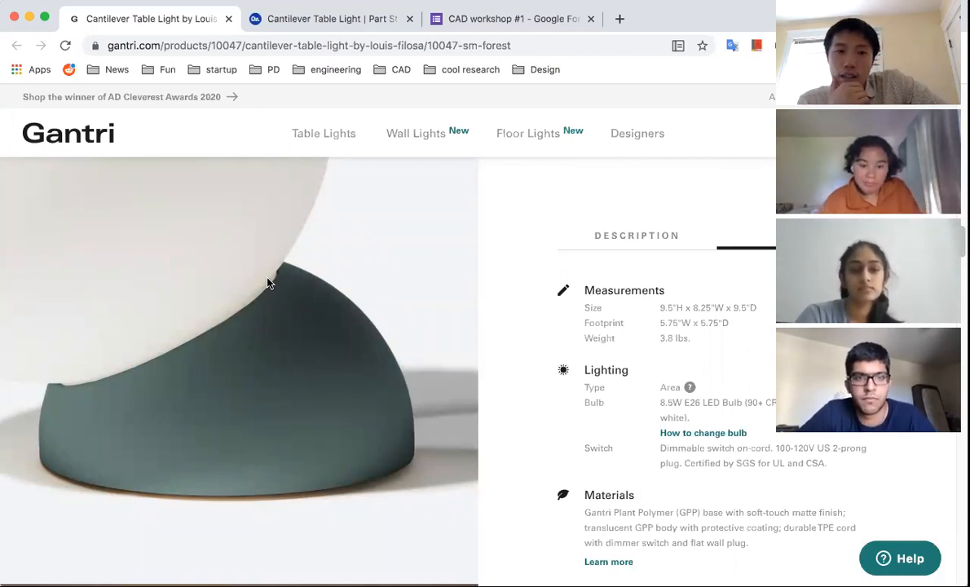
pyautogui.scroll(5, 326, 442)
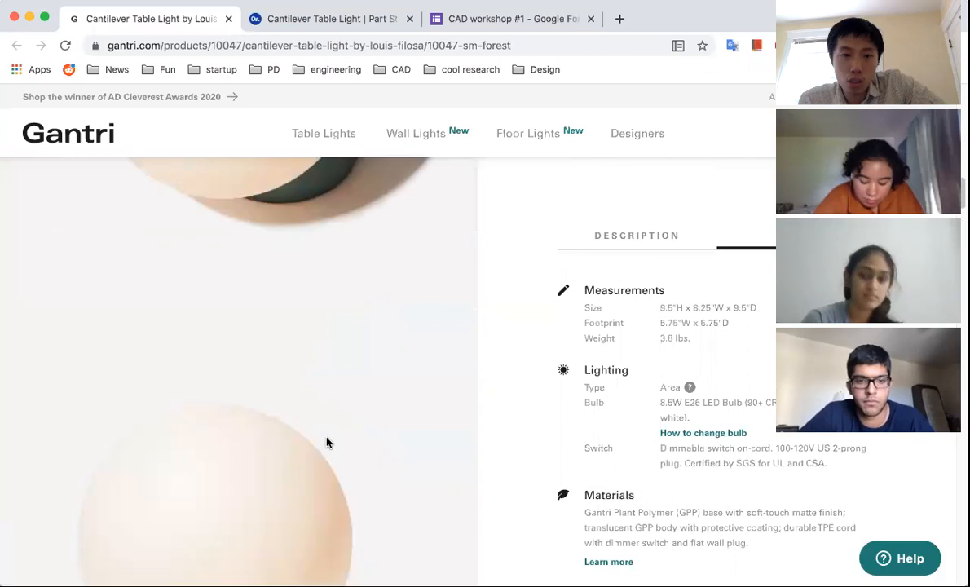
# Highlight the material name "Gantri Plant Polymer" in the Materials specs
pyautogui.scroll(-10, 327, 441)
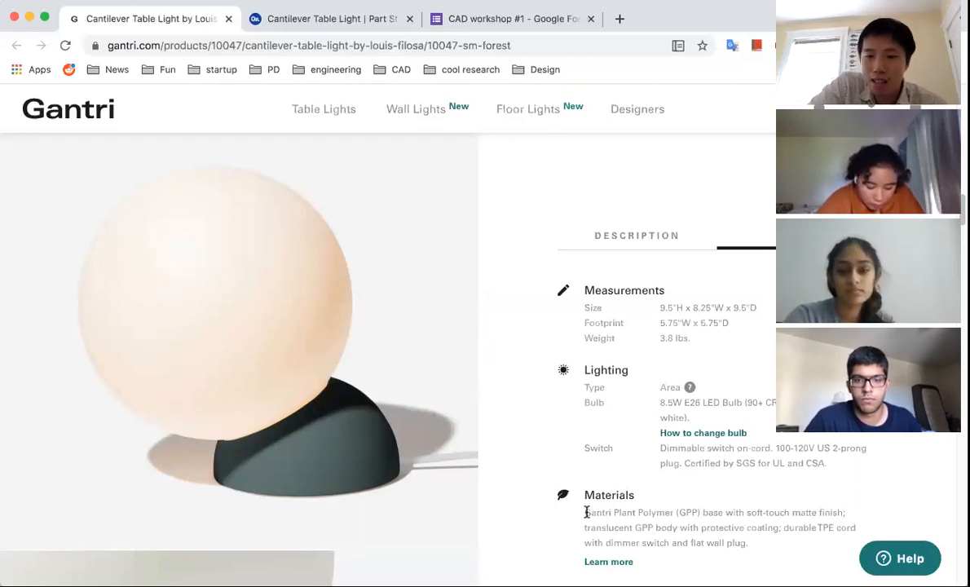
pyautogui.moveTo(584, 513); pyautogui.dragTo(675, 511)
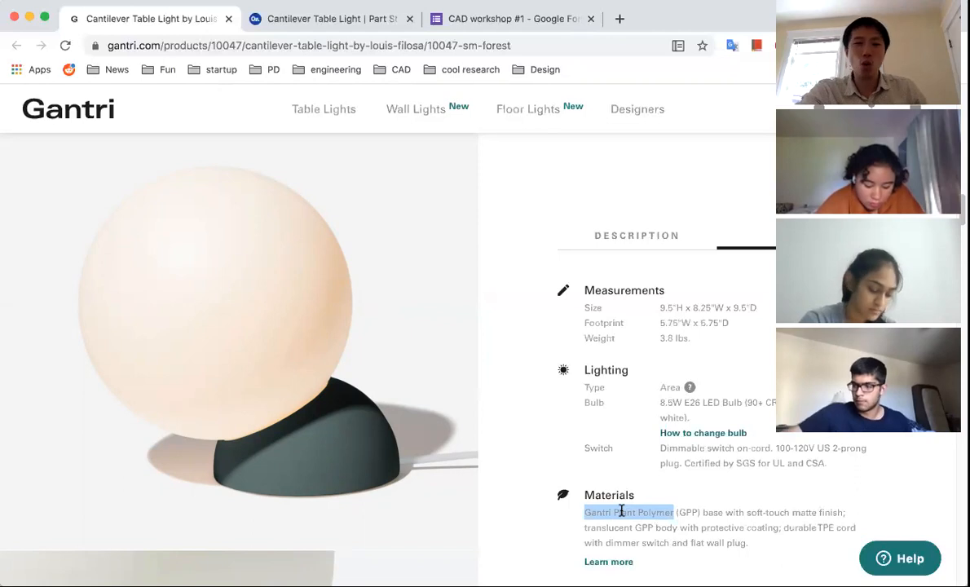
# Return to the lamp's title section and highlight the number in its $98 price
pyautogui.scroll(3, 651, 367)
pyautogui.scroll(5, 613, 334)
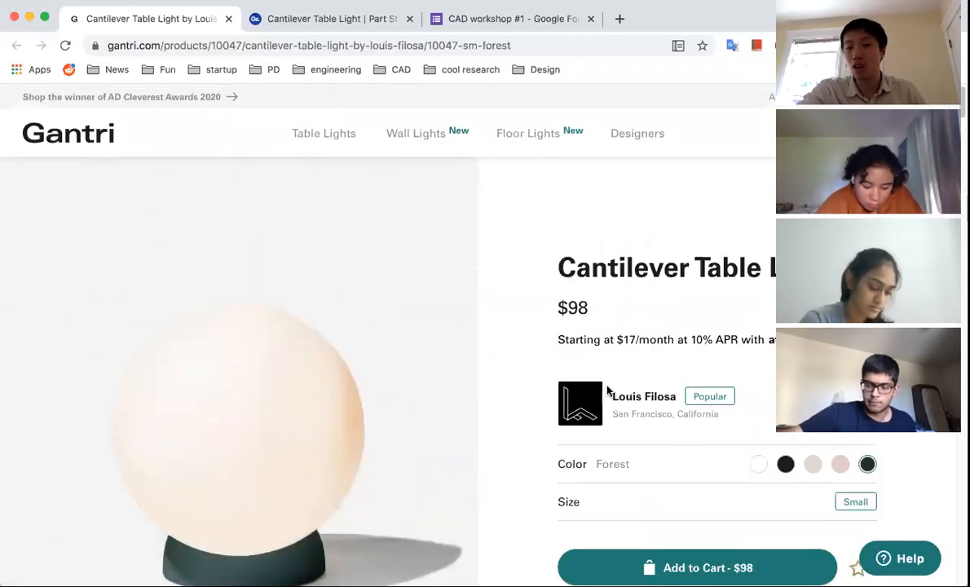
pyautogui.moveTo(568, 307); pyautogui.dragTo(586, 307)
pyautogui.click(591, 313)
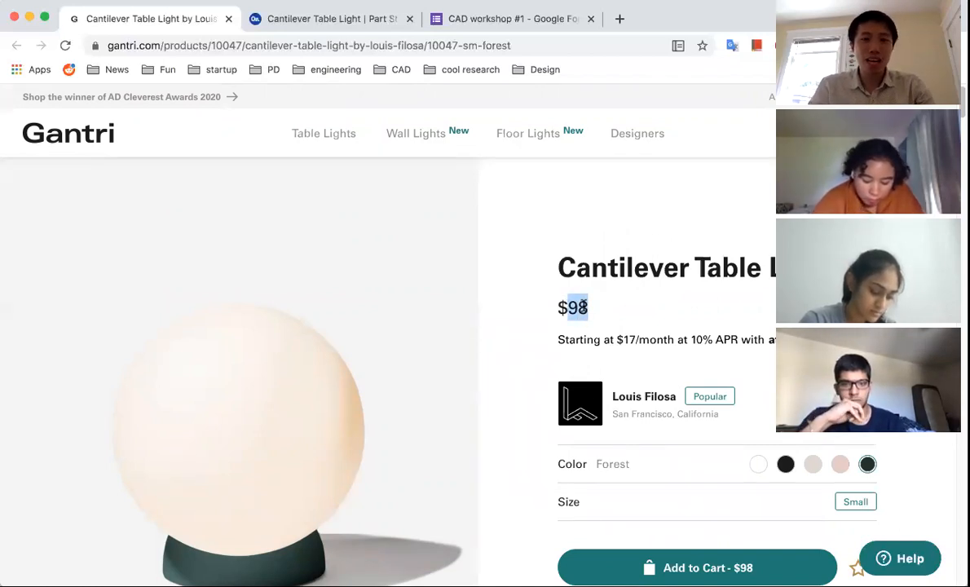
pyautogui.click(582, 307)
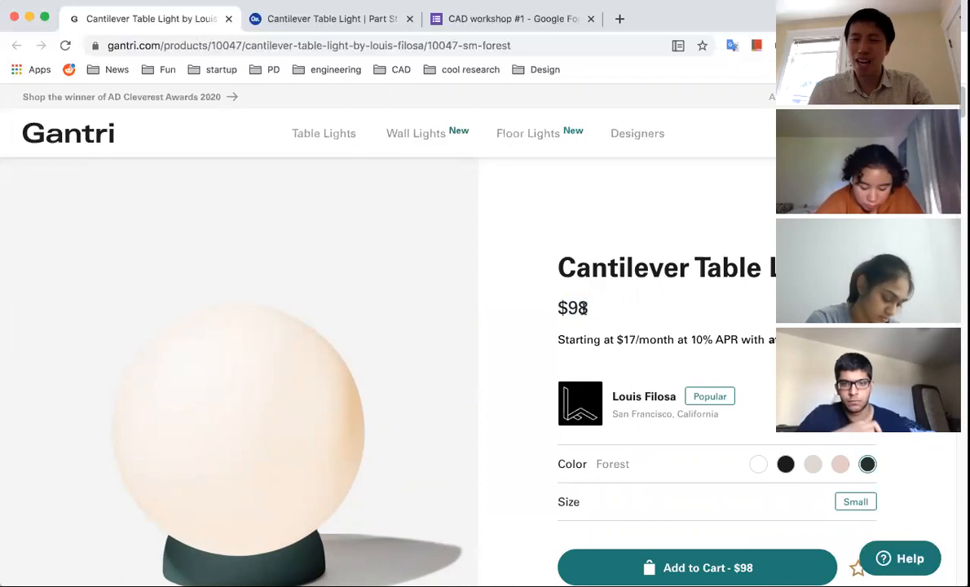
pyautogui.moveTo(568, 307); pyautogui.dragTo(588, 315)
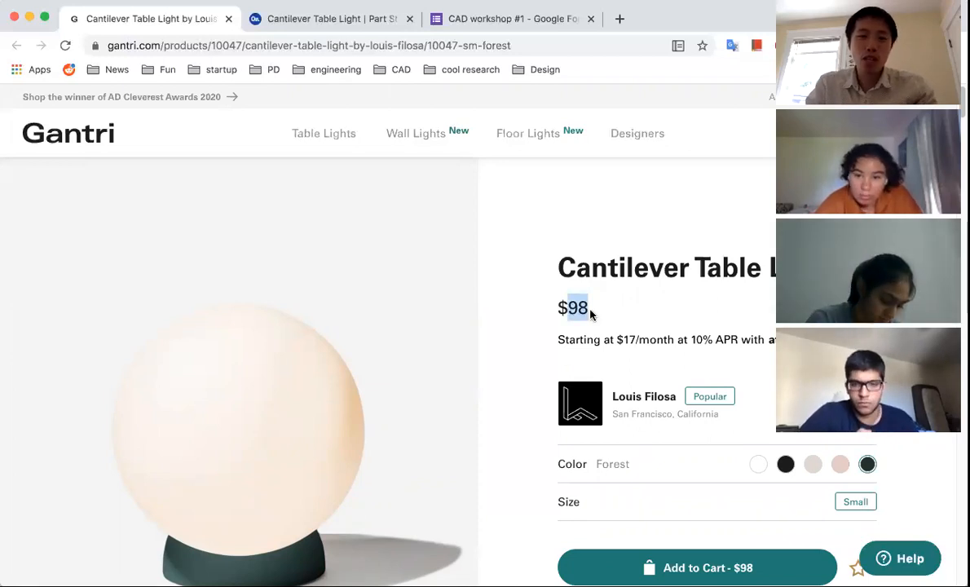
# Review the lamp's product photos alongside its measurements, lighting and materials specs, comparing the front and angled views
pyautogui.scroll(-3, 292, 398)
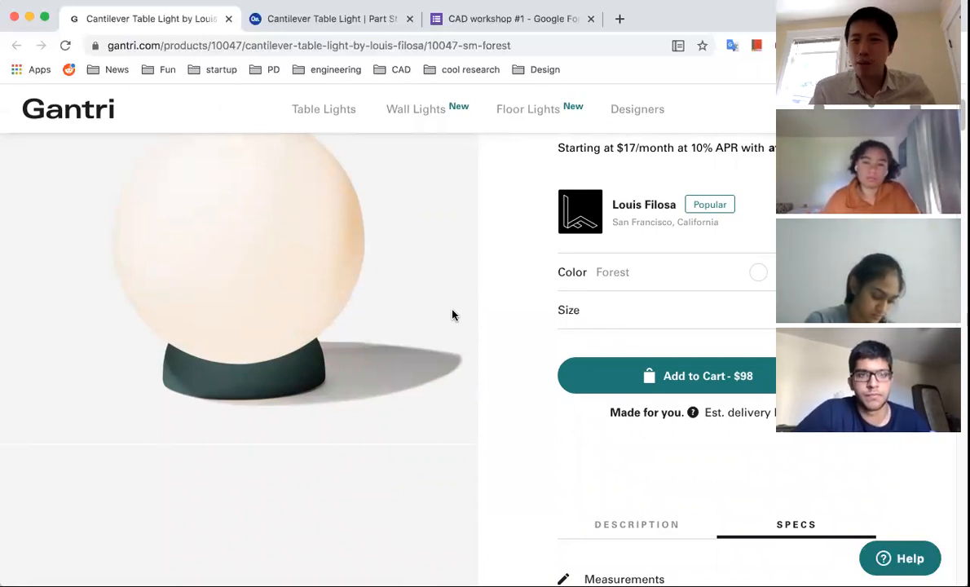
pyautogui.scroll(-3, 454, 315)
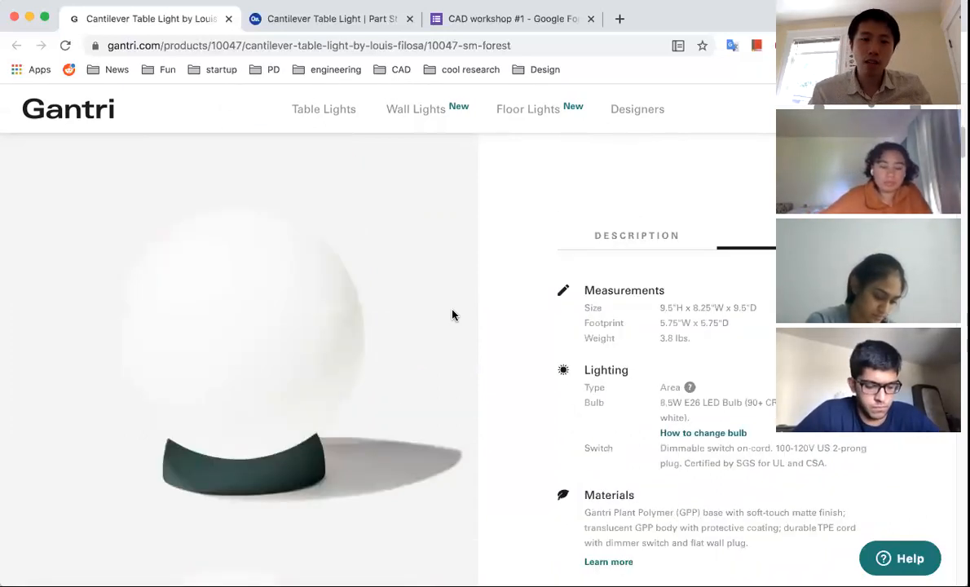
pyautogui.scroll(-3, 452, 314)
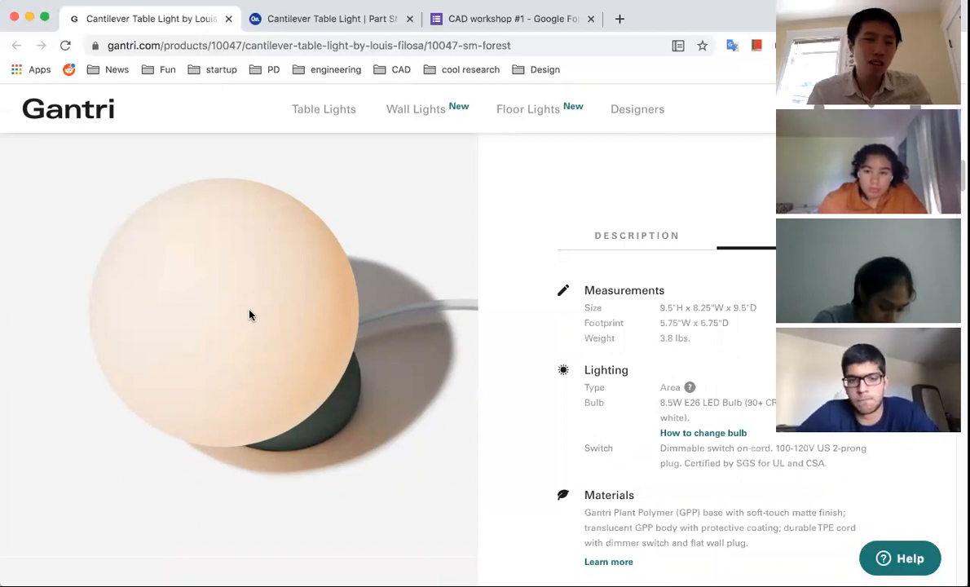
pyautogui.scroll(1, 250, 315)
pyautogui.scroll(5, 250, 315)
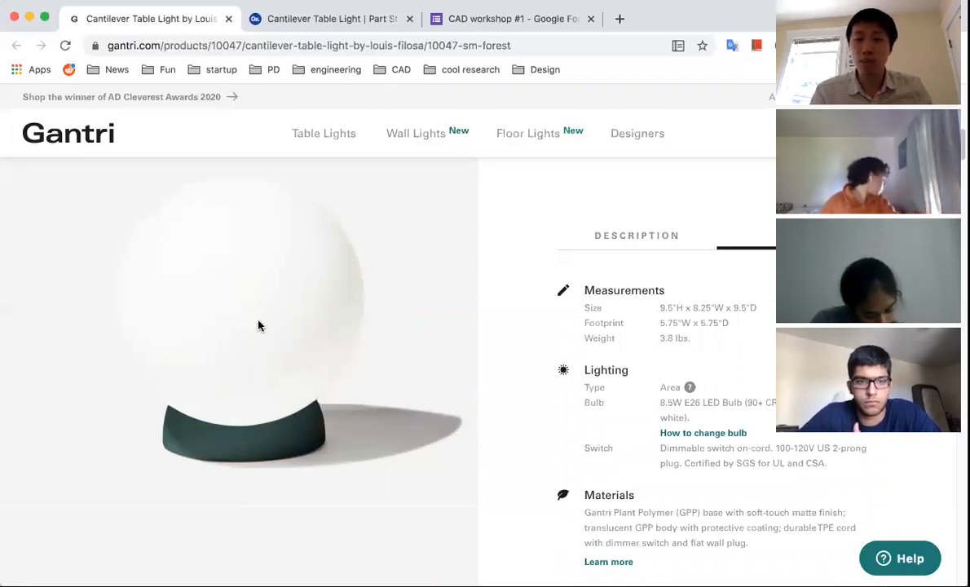
pyautogui.scroll(-3, 261, 322)
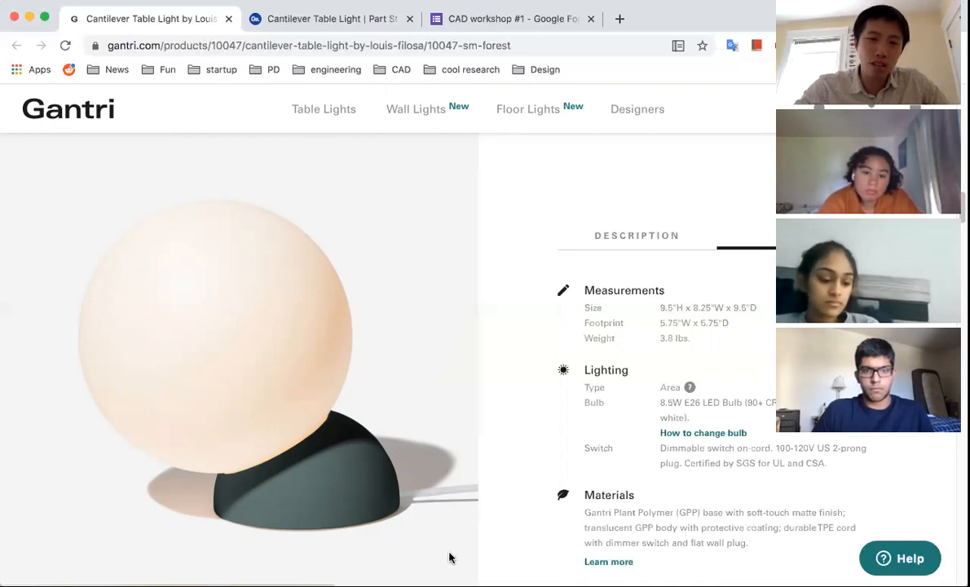
# Switch to the Cantilever Table Light document in Onshape and look over its default planes and feature tools
pyautogui.click(337, 21)
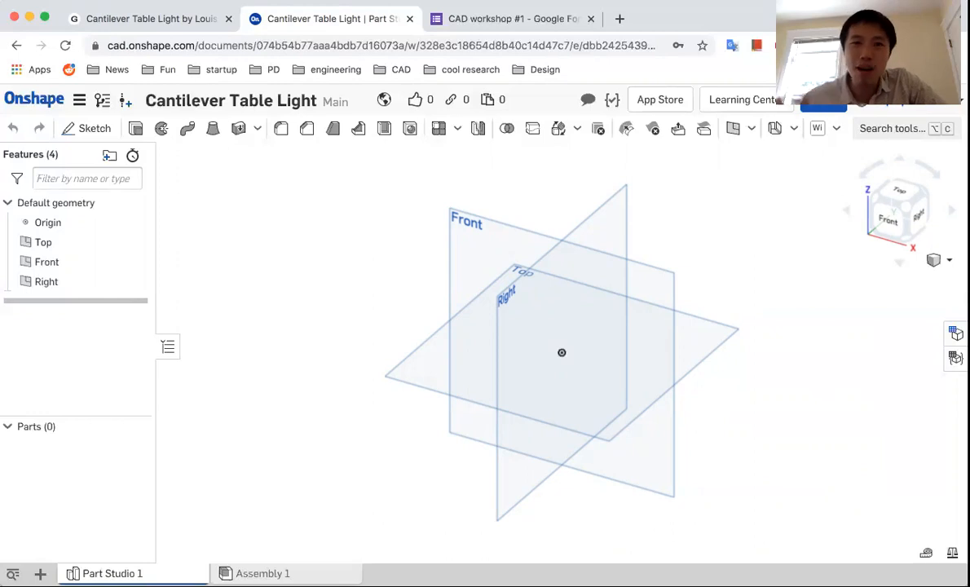
pyautogui.click(426, 46)
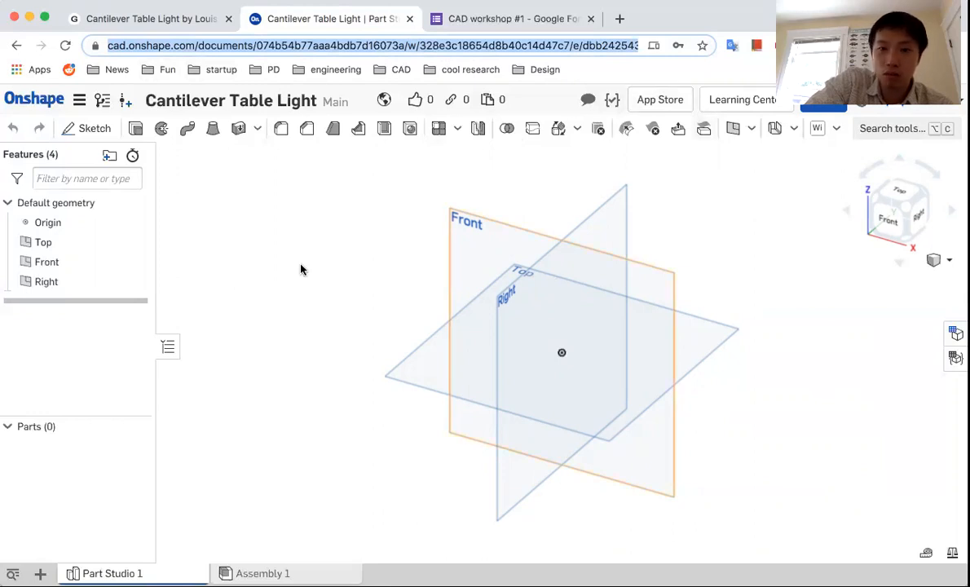
pyautogui.click(346, 306)
pyautogui.moveTo(228, 201); pyautogui.dragTo(310, 307)
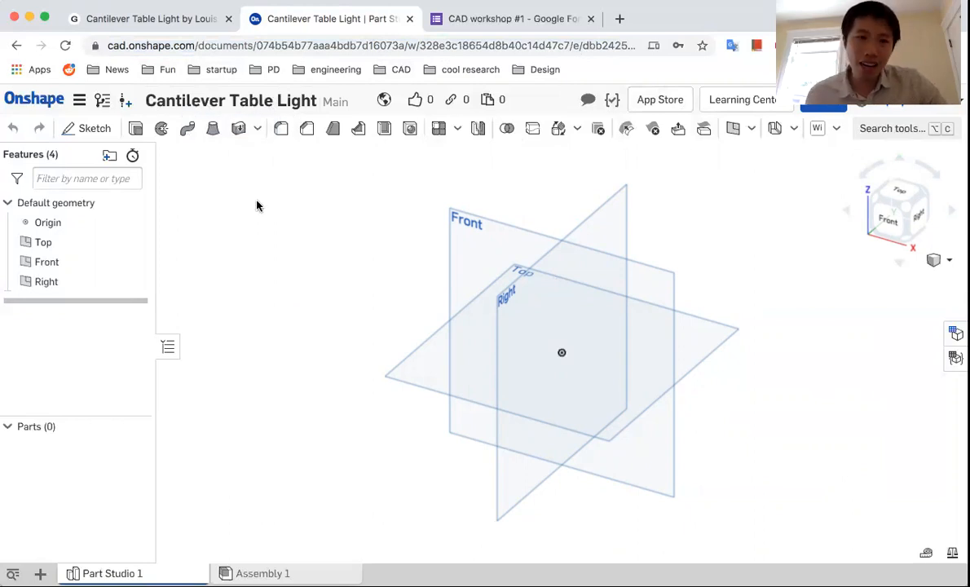
pyautogui.moveTo(310, 184); pyautogui.dragTo(803, 526)
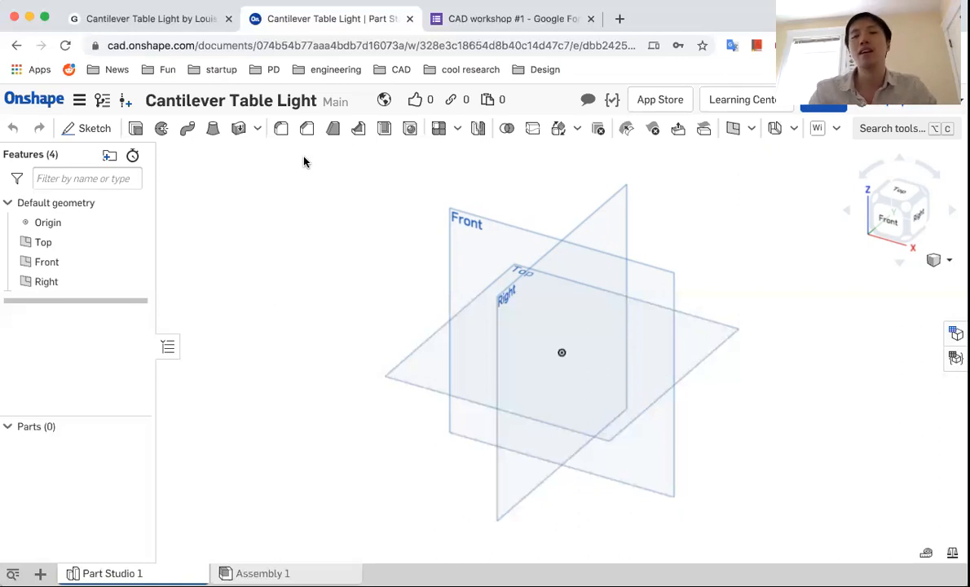
pyautogui.moveTo(265, 225); pyautogui.dragTo(339, 343)
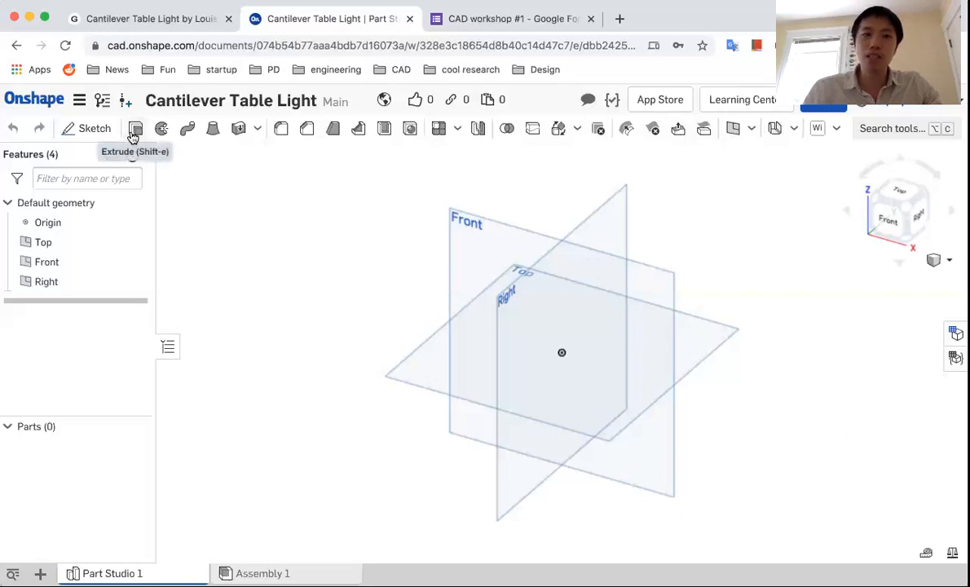
pyautogui.moveTo(207, 197); pyautogui.dragTo(275, 296)
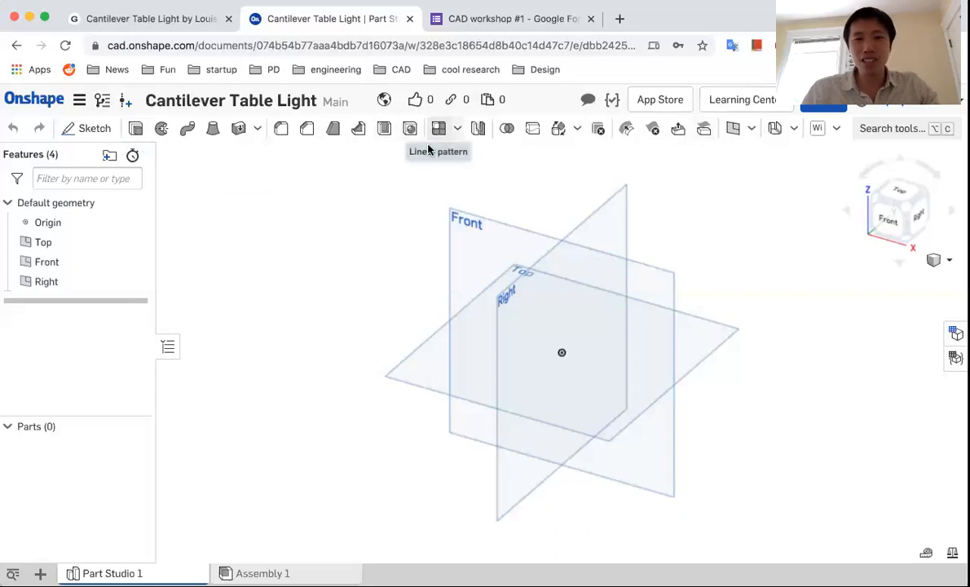
pyautogui.moveTo(283, 211); pyautogui.dragTo(351, 254)
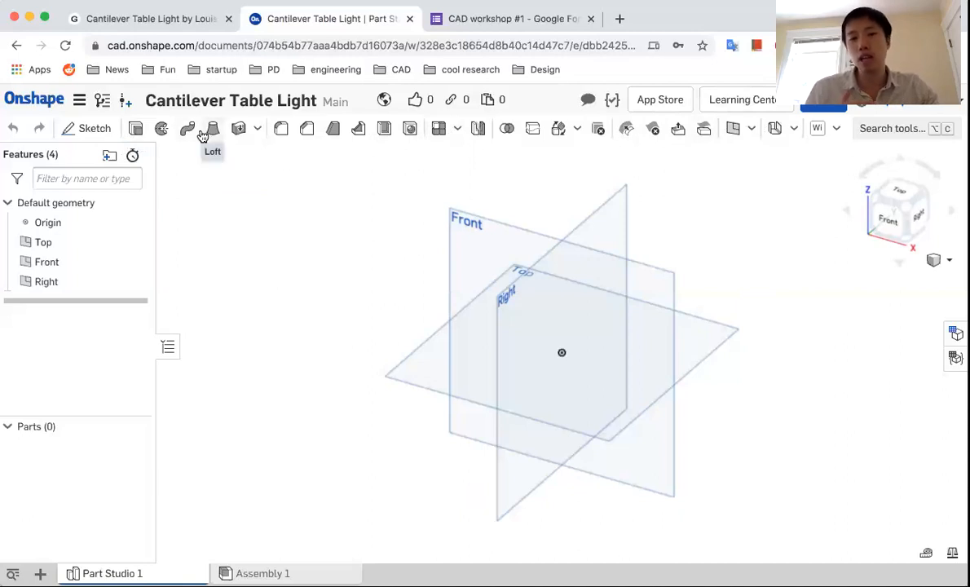
pyautogui.moveTo(203, 136)
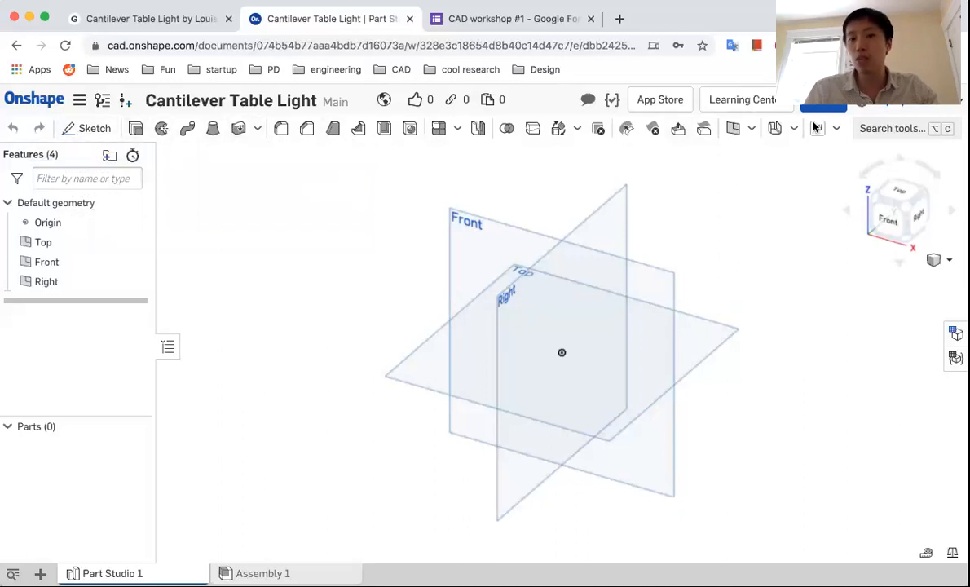
pyautogui.moveTo(651, 156); pyautogui.dragTo(707, 255)
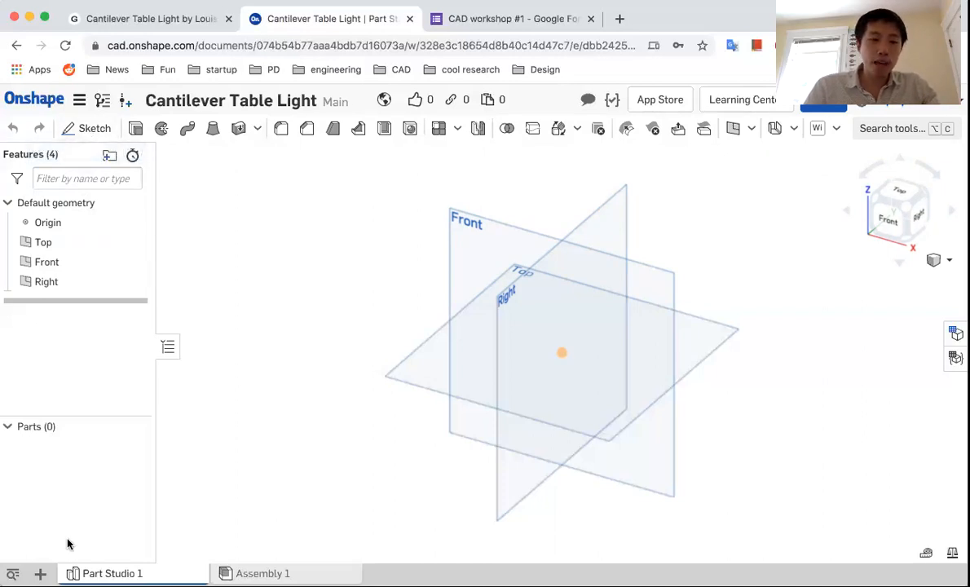
pyautogui.click(39, 573)
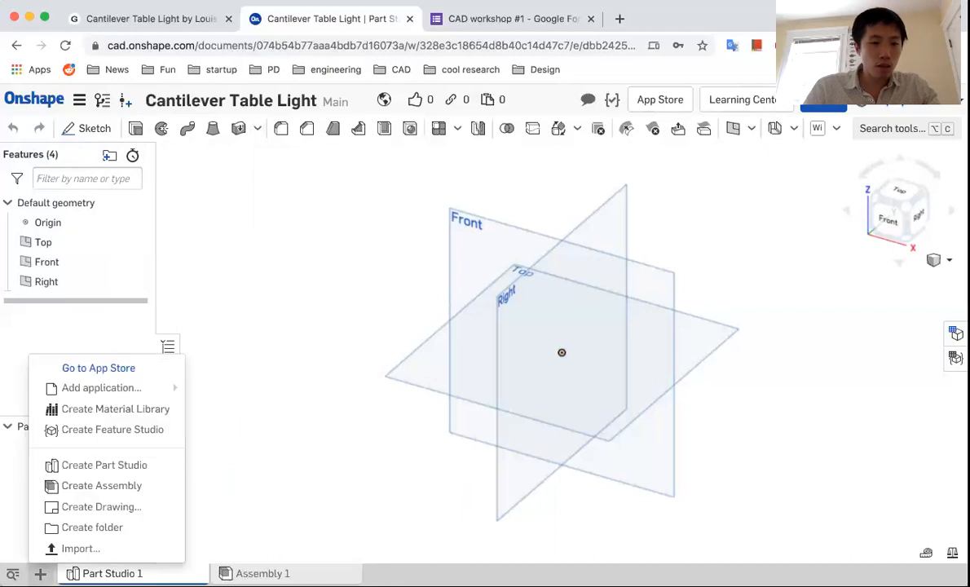
pyautogui.click(80, 548)
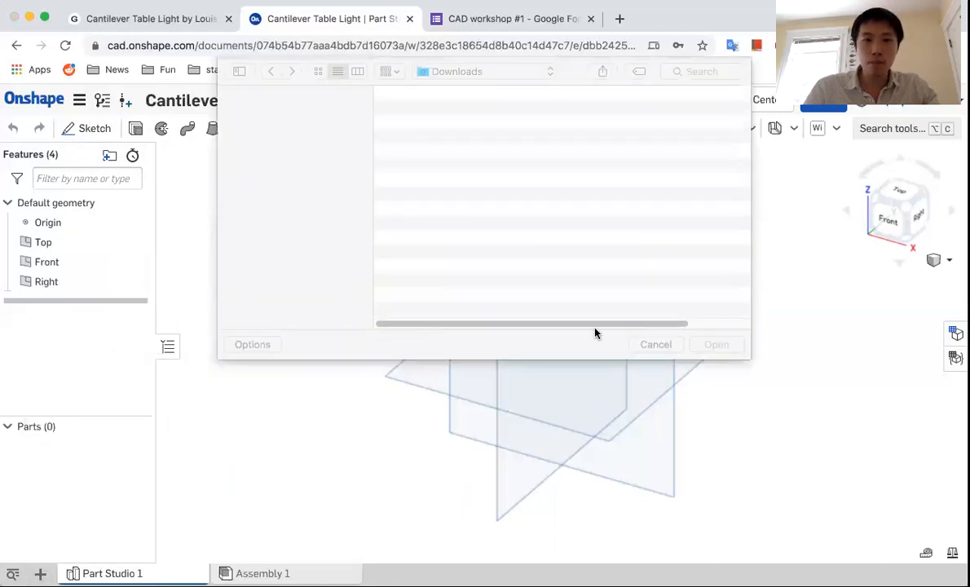
pyautogui.click(648, 344)
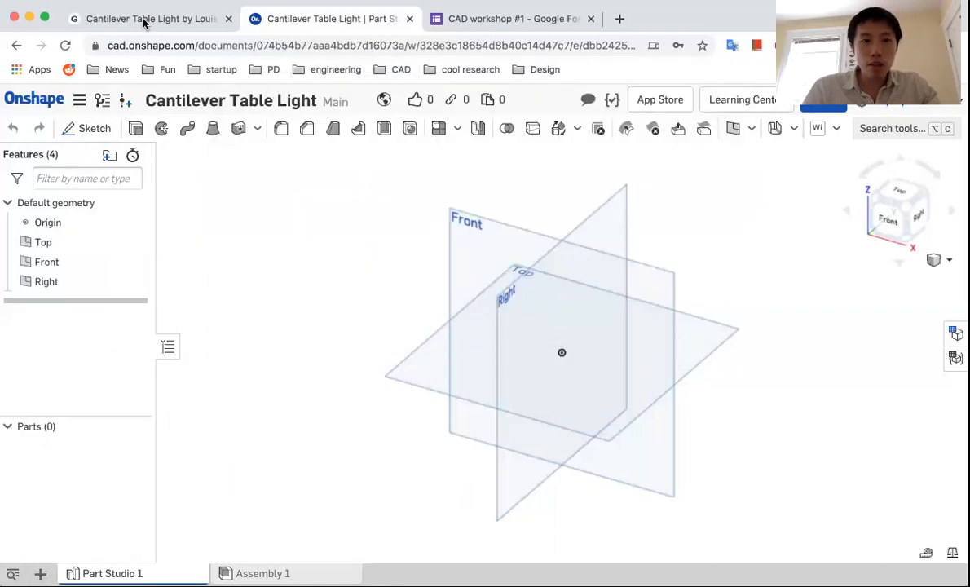
# Switch to the Gantri product page and review the lamp photos as modelling references
pyautogui.click(145, 19)
pyautogui.scroll(6, 335, 303)
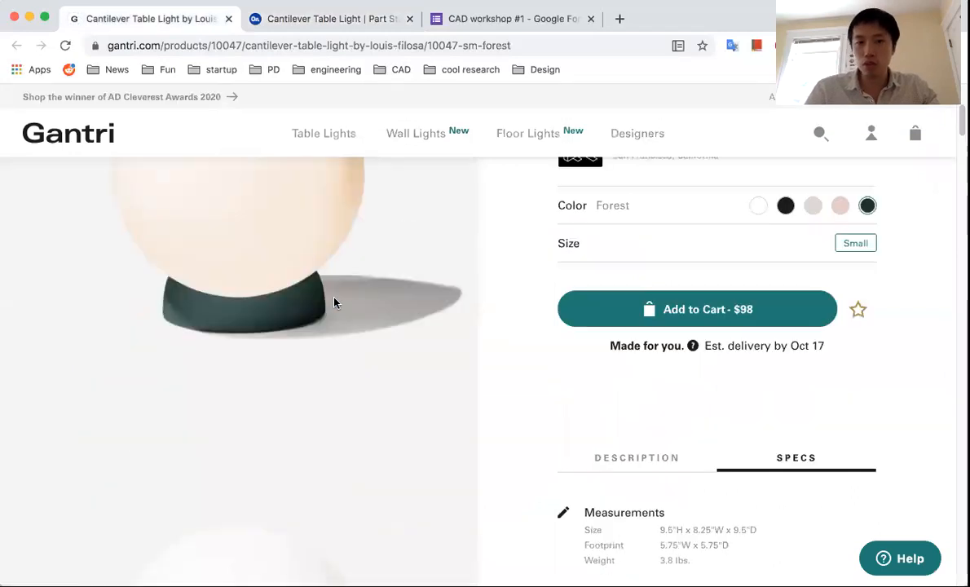
pyautogui.scroll(-3, 334, 302)
pyautogui.scroll(-3, 334, 302)
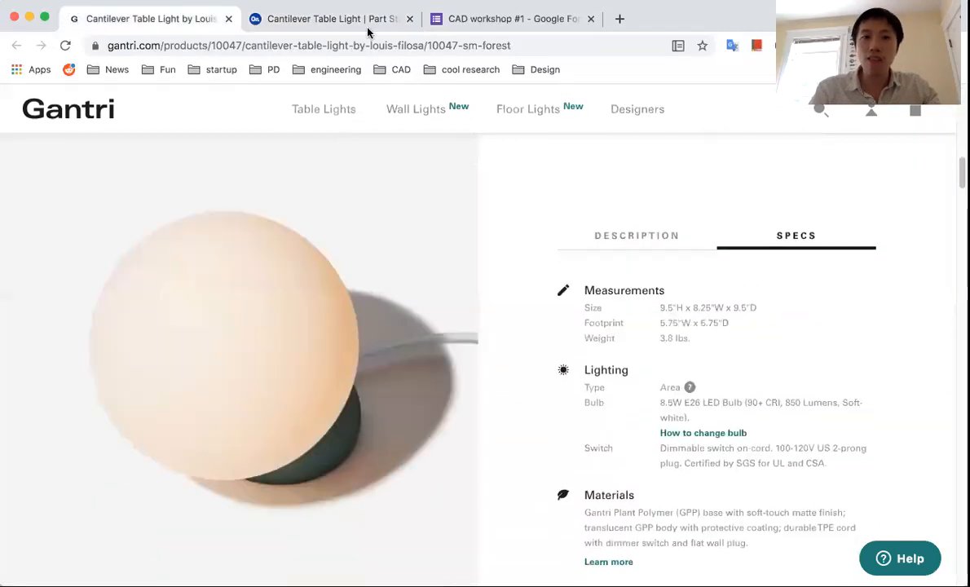
# Return to the Onshape document and import the front and side images from the Desktop
pyautogui.click(355, 22)
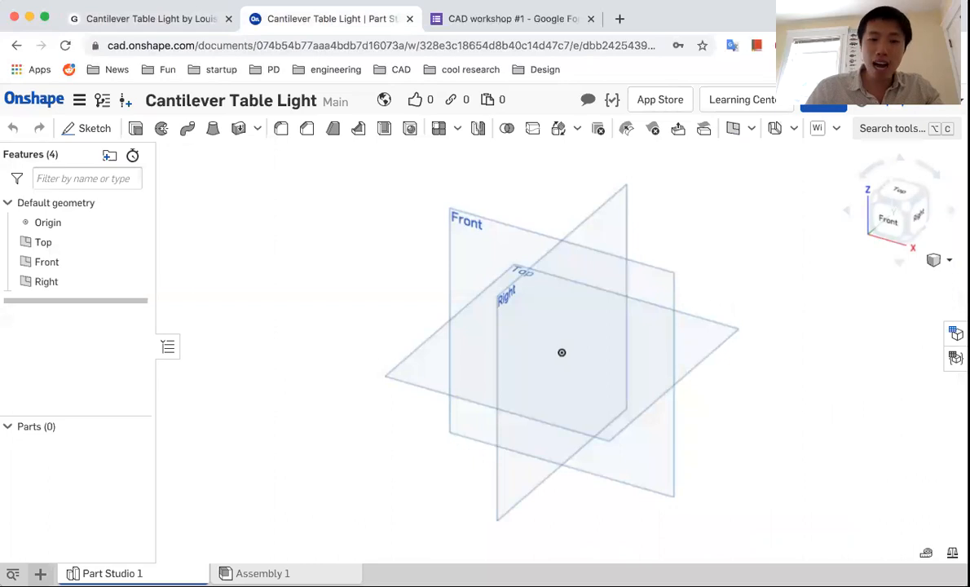
pyautogui.click(39, 573)
pyautogui.click(79, 547)
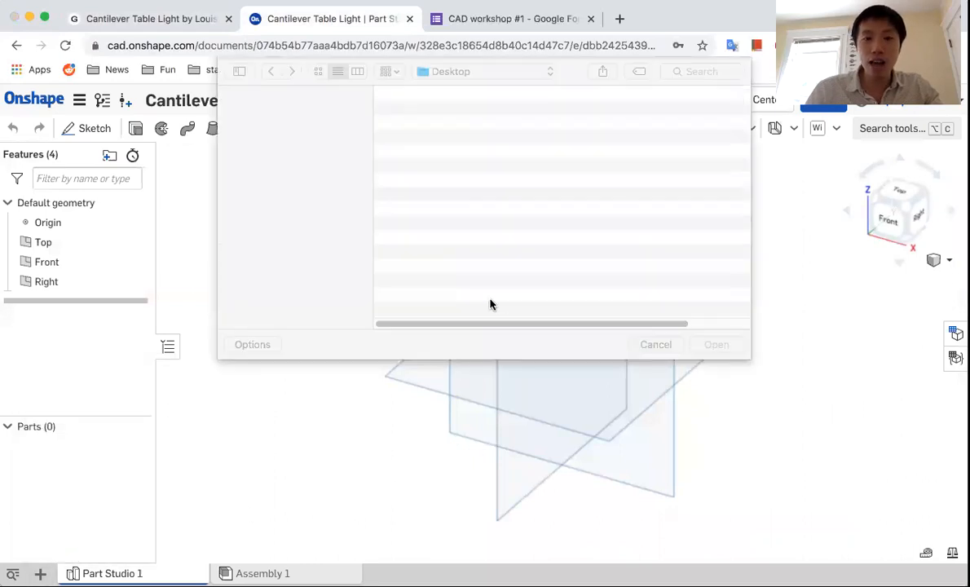
pyautogui.click(424, 114)
pyautogui.keyDown('shift'); pyautogui.click(422, 126); pyautogui.keyUp('shift')
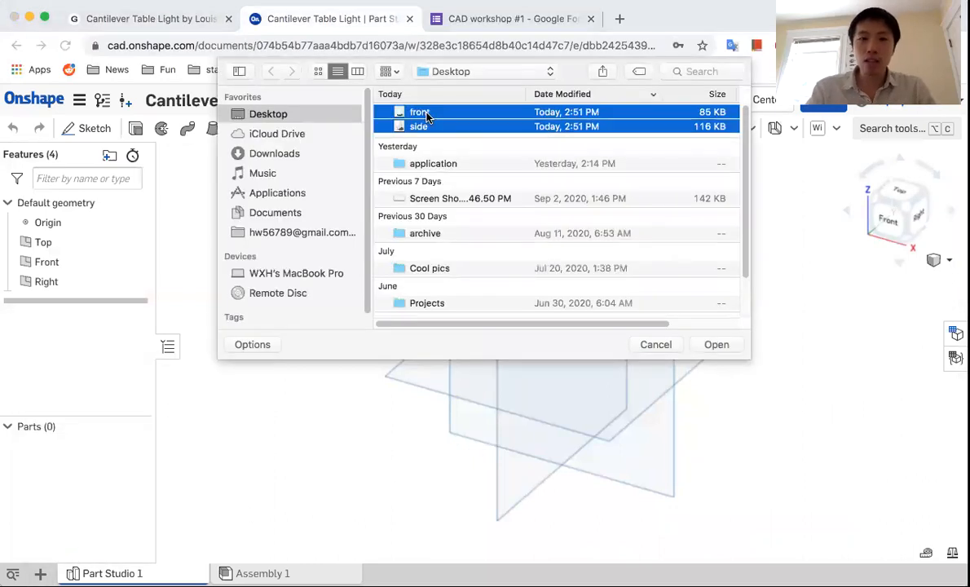
pyautogui.press('Return')
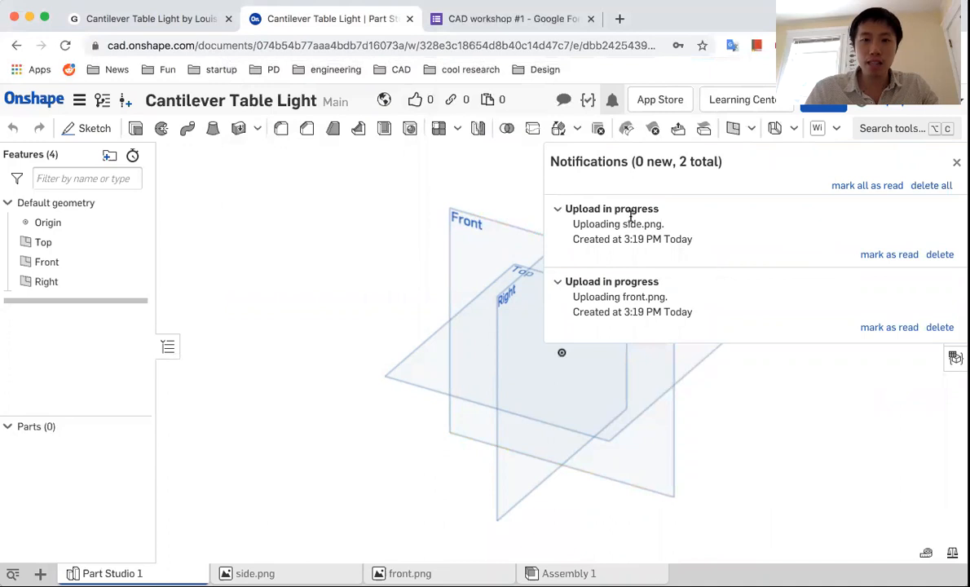
# Dismiss the upload notifications and start a new sketch on the Front plane
pyautogui.click(308, 275)
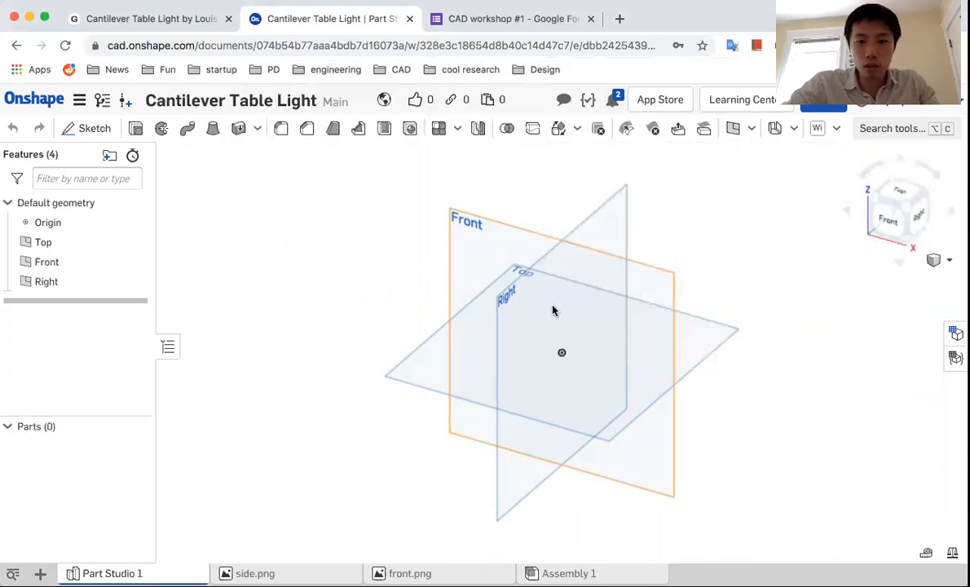
pyautogui.click(462, 246)
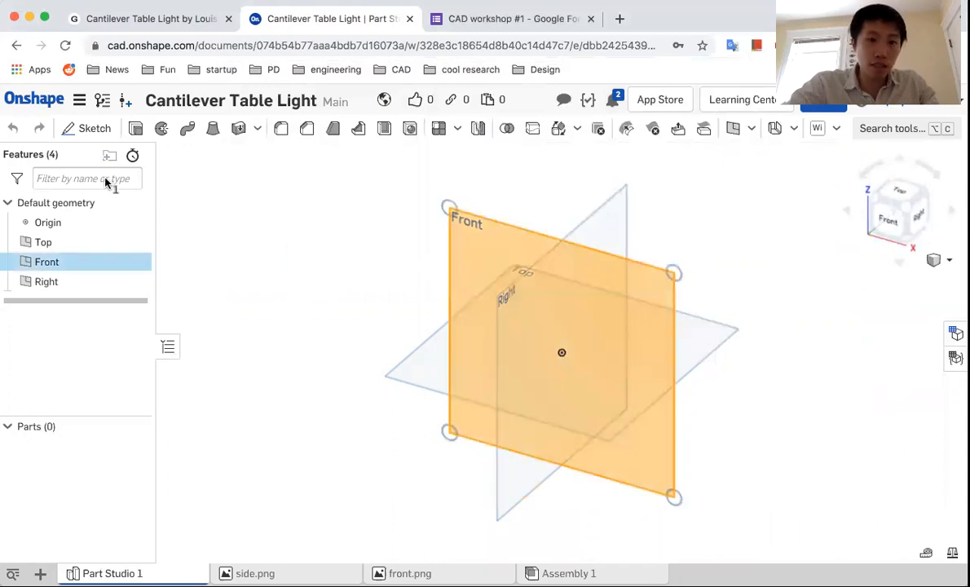
pyautogui.click(97, 130)
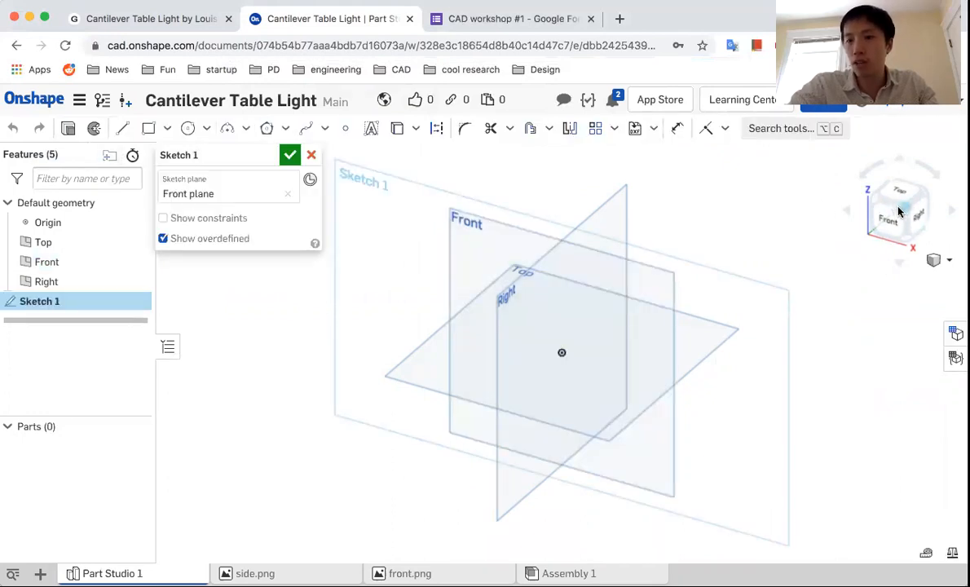
# Orbit around the default planes and try the Back, Top and Right standard views
pyautogui.moveTo(762, 254)
pyautogui.mouseDown(button='right')
pyautogui.moveTo(766, 219)
pyautogui.moveTo(742, 264)
pyautogui.moveTo(766, 242)
pyautogui.mouseUp(button='right')
pyautogui.moveTo(729, 277)
pyautogui.mouseDown(button='right')
pyautogui.moveTo(822, 241)
pyautogui.moveTo(784, 299)
pyautogui.moveTo(735, 307)
pyautogui.moveTo(753, 262)
pyautogui.moveTo(729, 309)
pyautogui.moveTo(615, 364)
pyautogui.moveTo(603, 394)
pyautogui.moveTo(634, 400)
pyautogui.moveTo(716, 368)
pyautogui.moveTo(720, 390)
pyautogui.mouseUp(button='right')
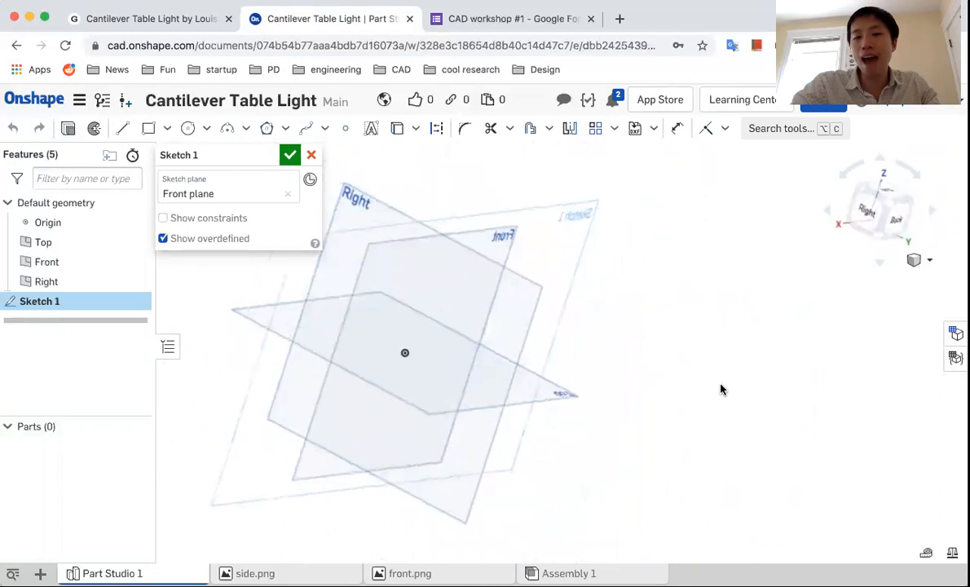
pyautogui.click(898, 227)
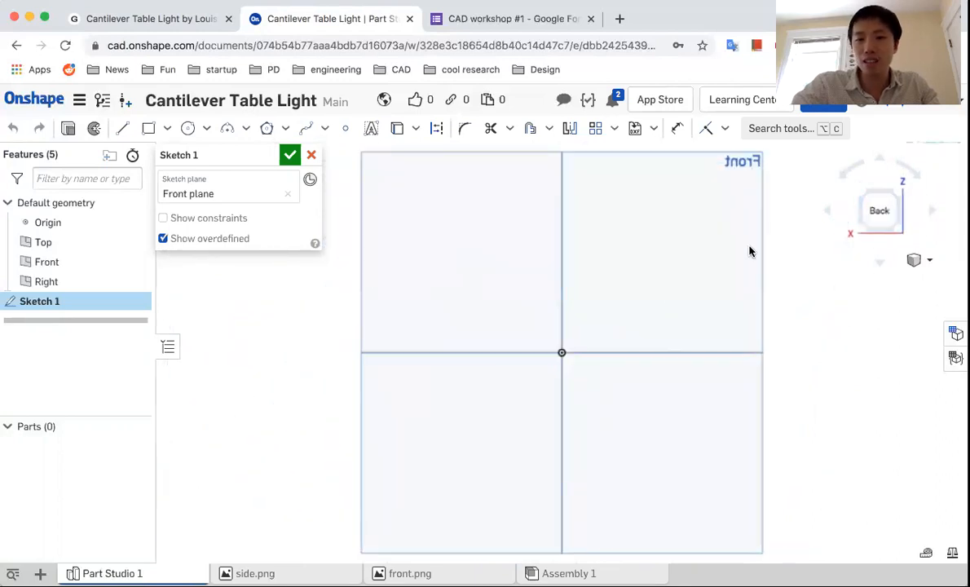
pyautogui.moveTo(807, 262); pyautogui.dragTo(821, 274, button='right')
pyautogui.click(858, 217)
pyautogui.moveTo(817, 220); pyautogui.dragTo(878, 191, button='right')
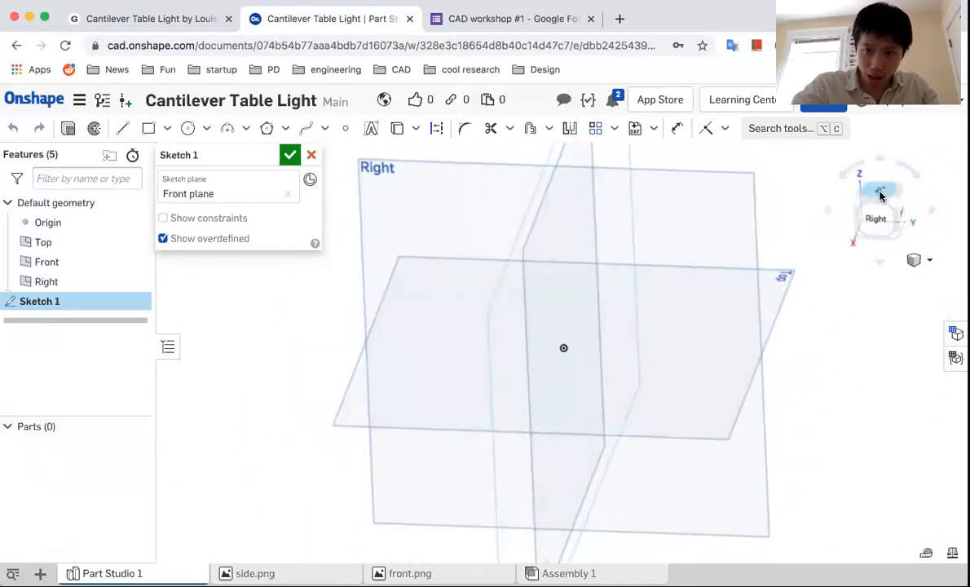
pyautogui.click(879, 193)
pyautogui.moveTo(755, 310); pyautogui.dragTo(750, 395, button='right')
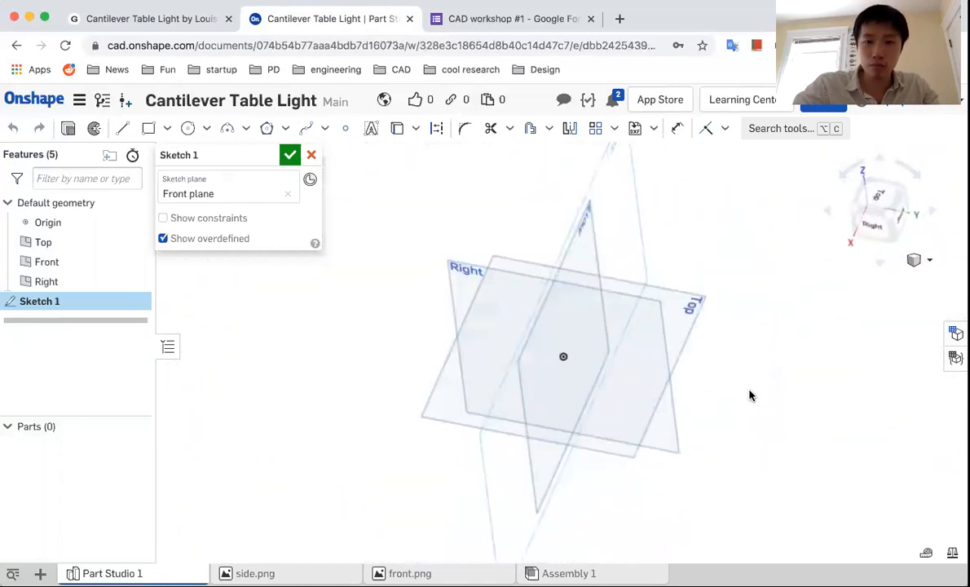
pyautogui.click(871, 223)
pyautogui.moveTo(814, 275); pyautogui.dragTo(849, 294, button='right')
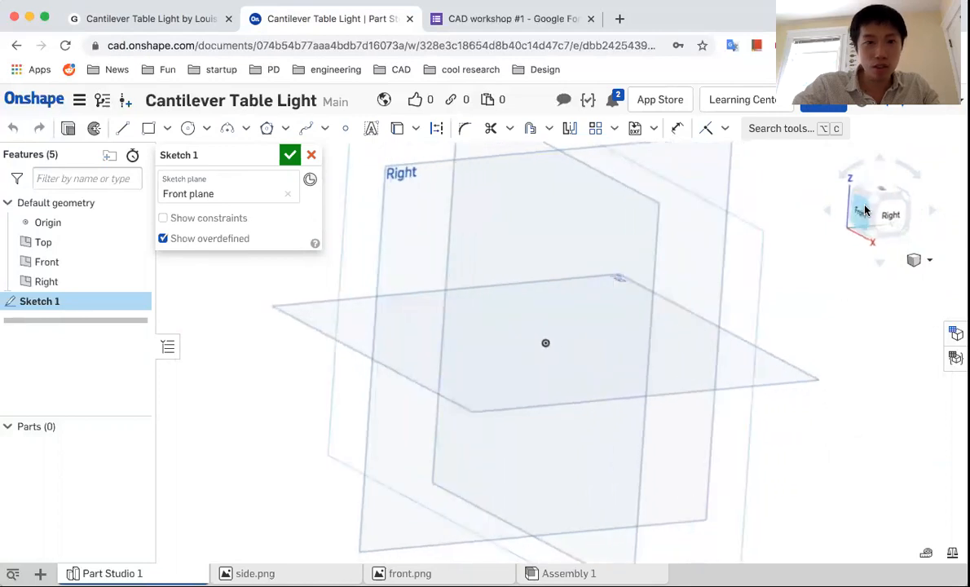
# Insert front.png into the Front plane sketch, with the image's lower-left corner on the origin and extending up into the upper-right quadrant
pyautogui.click(864, 211)
pyautogui.scroll(-2, 399, 309)
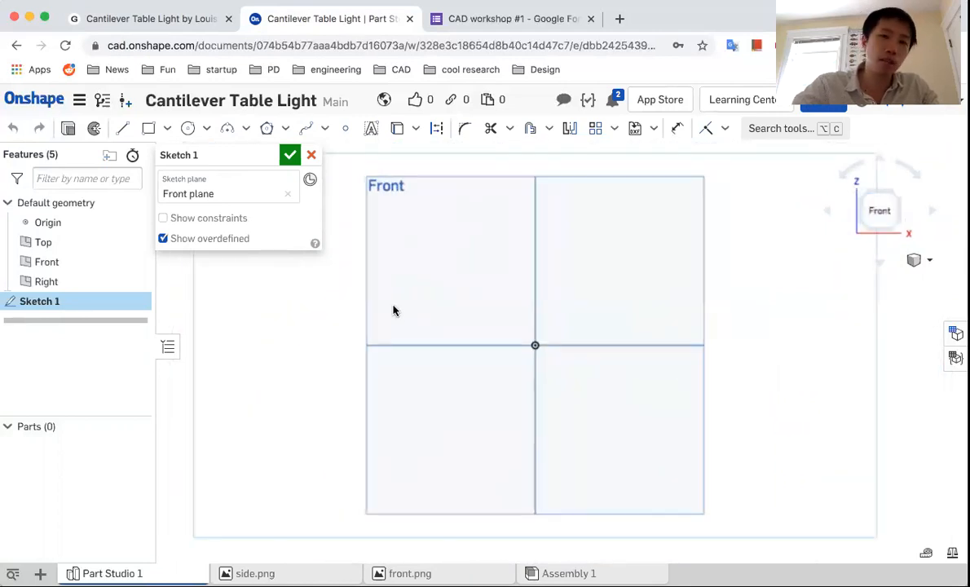
pyautogui.scroll(-2, 373, 306)
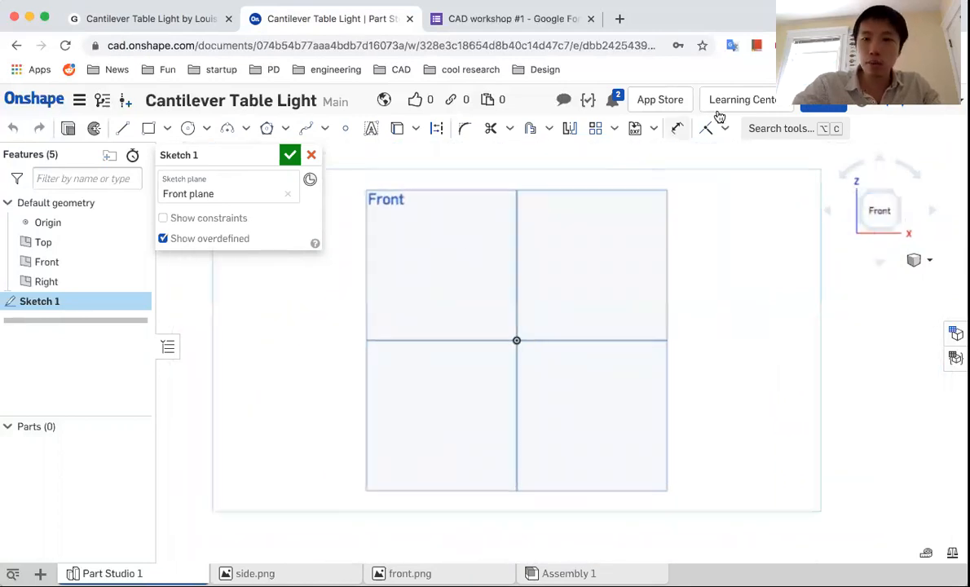
pyautogui.click(653, 128)
pyautogui.click(663, 179)
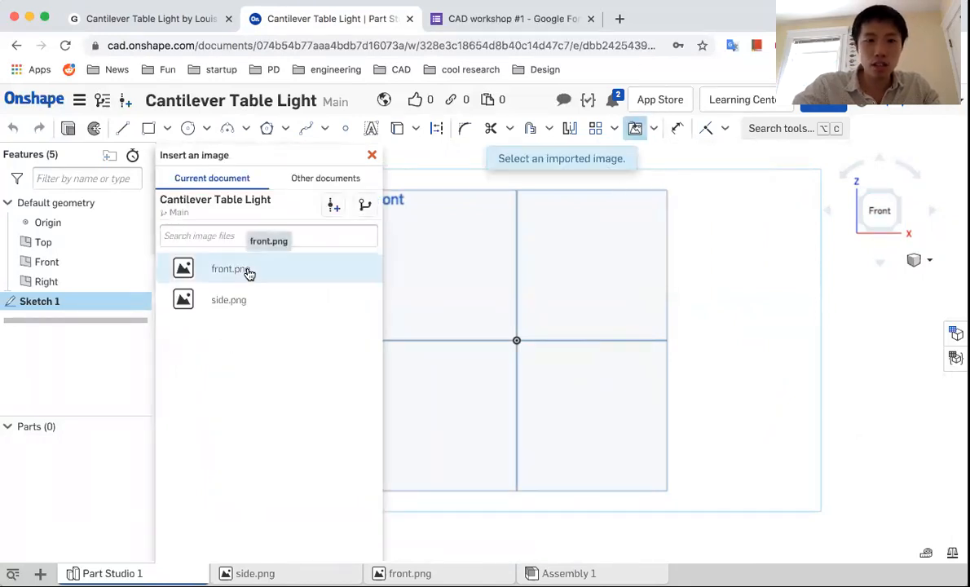
pyautogui.click(231, 269)
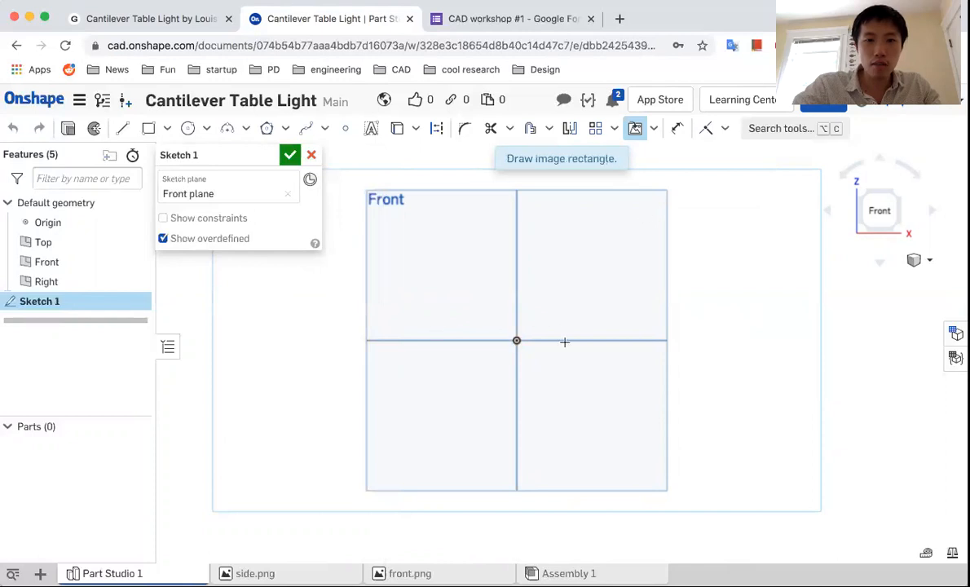
pyautogui.click(515, 341)
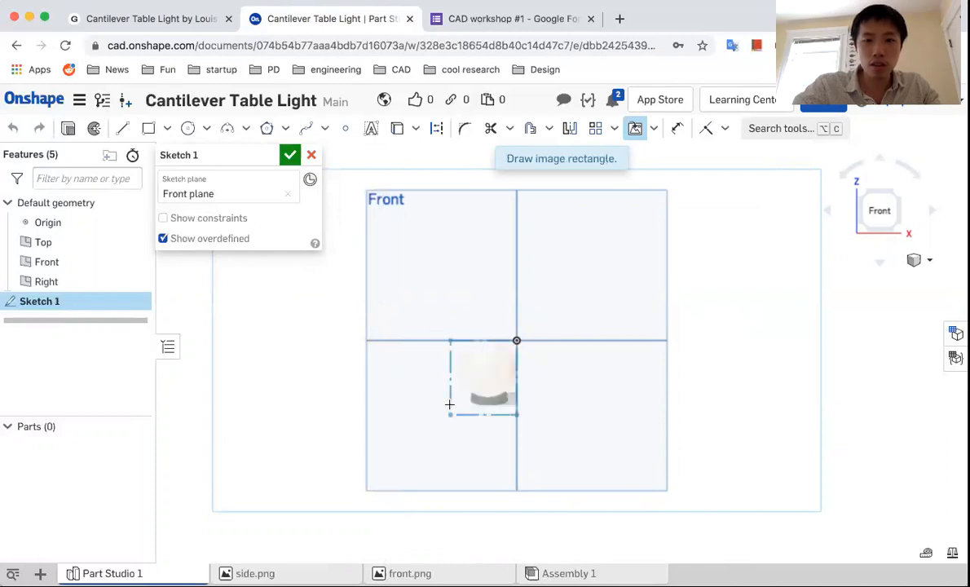
pyautogui.scroll(-3, 452, 405)
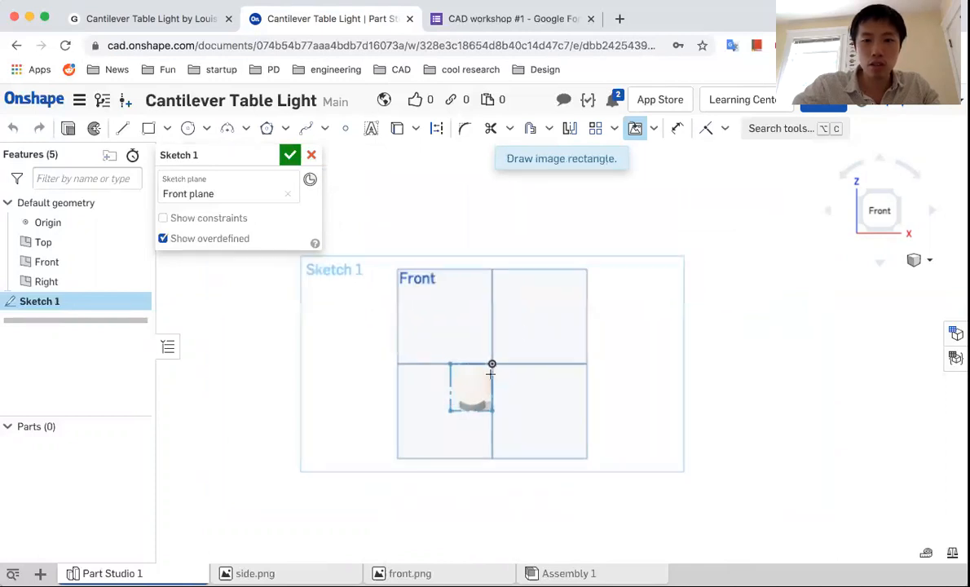
pyautogui.click(620, 220)
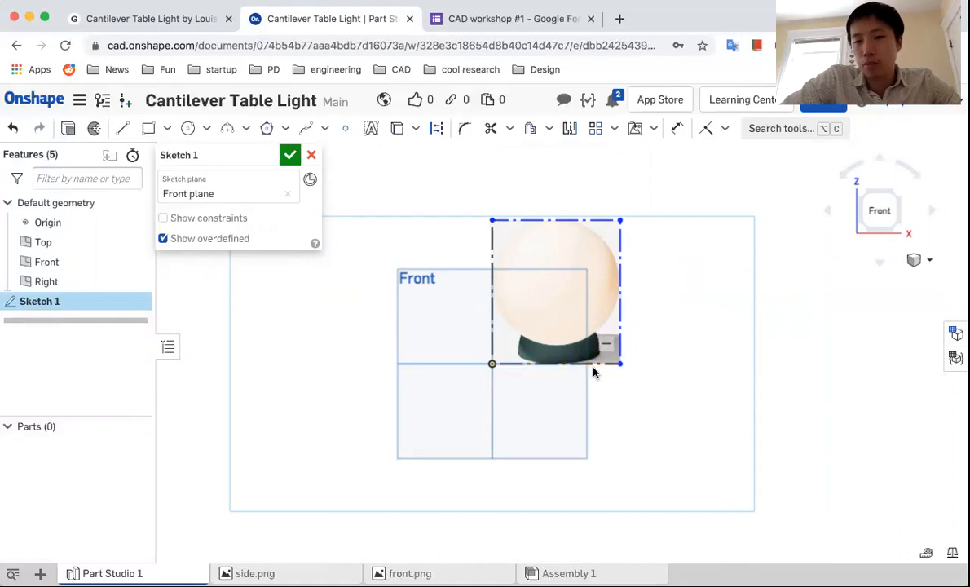
pyautogui.scroll(3, 584, 368)
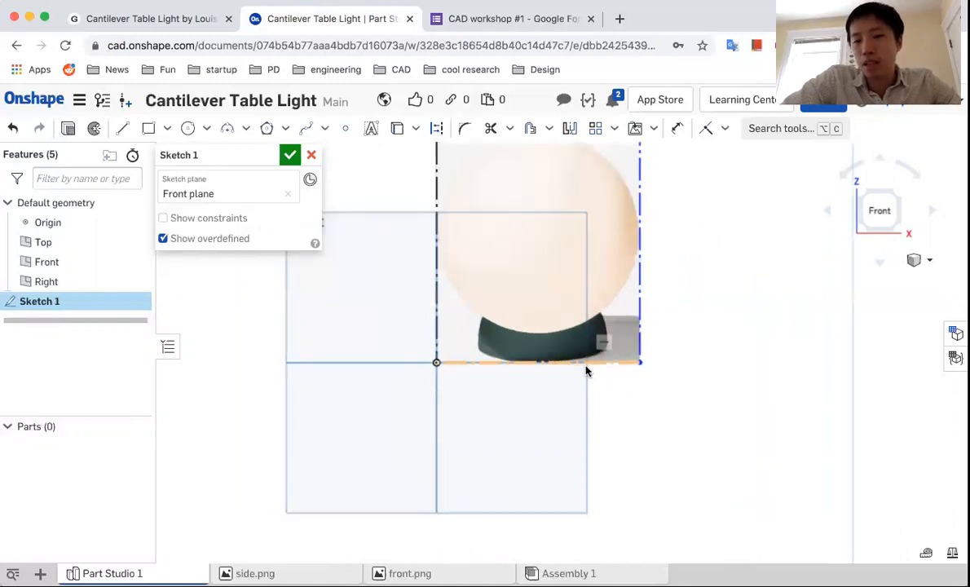
pyautogui.click(639, 332)
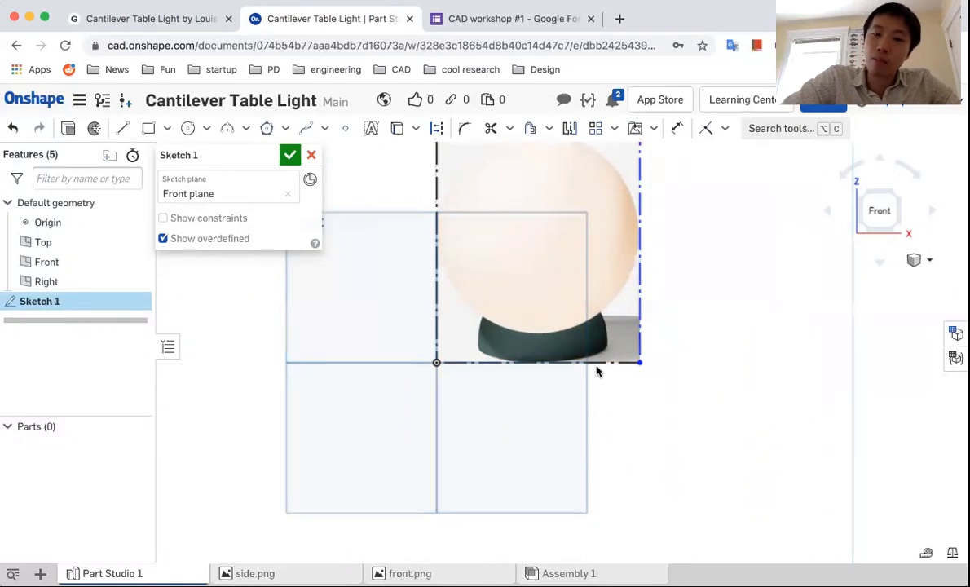
pyautogui.scroll(-3, 551, 412)
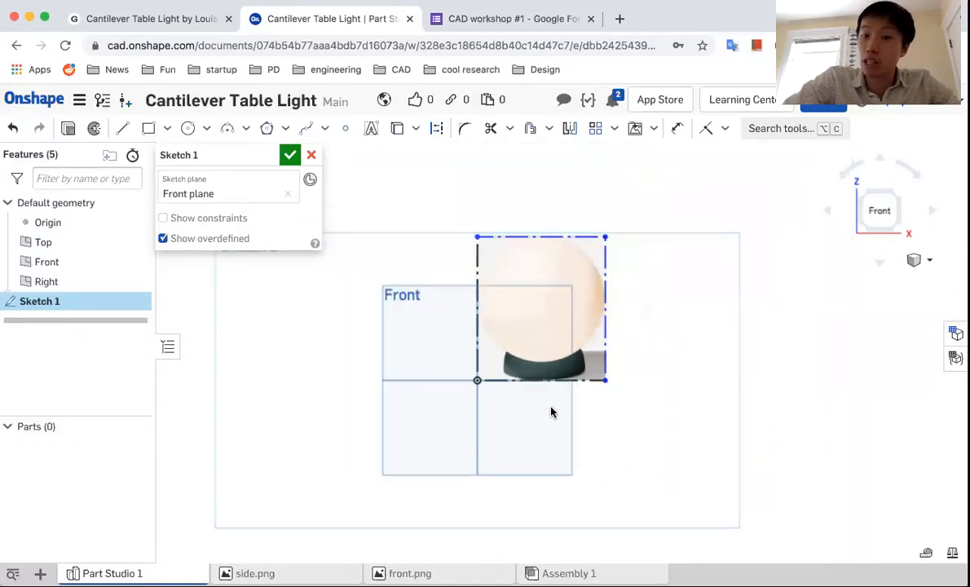
pyautogui.press('d')
pyautogui.press('Escape')
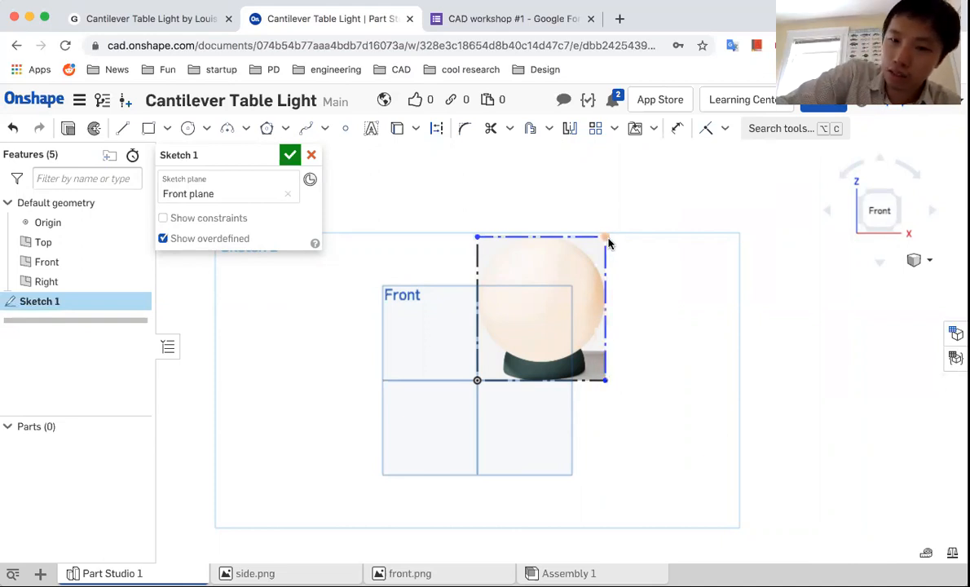
# Resize the front reference image freely from its upper-right corner to about 5.35 in wide
pyautogui.moveTo(607, 239)
pyautogui.mouseDown()
pyautogui.moveTo(514, 336)
pyautogui.moveTo(745, 179)
pyautogui.moveTo(656, 253)
pyautogui.moveTo(684, 228)
pyautogui.mouseUp()
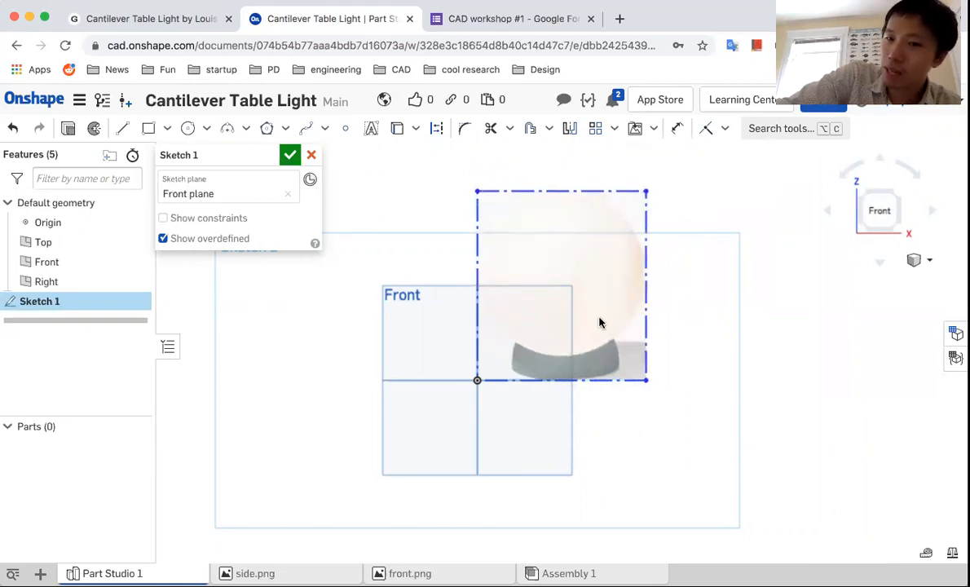
pyautogui.scroll(-5, 567, 330)
pyautogui.scroll(3, 621, 266)
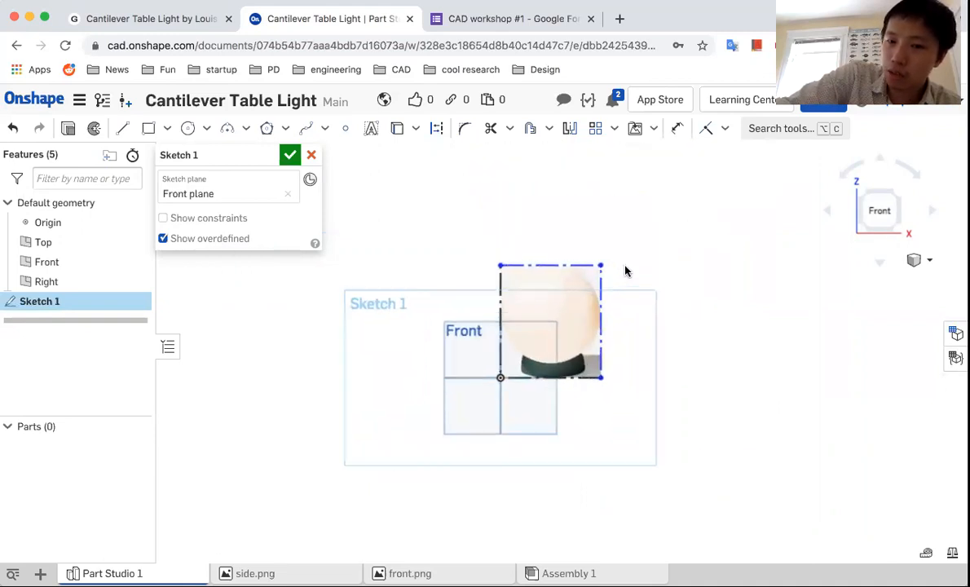
pyautogui.scroll(2, 677, 247)
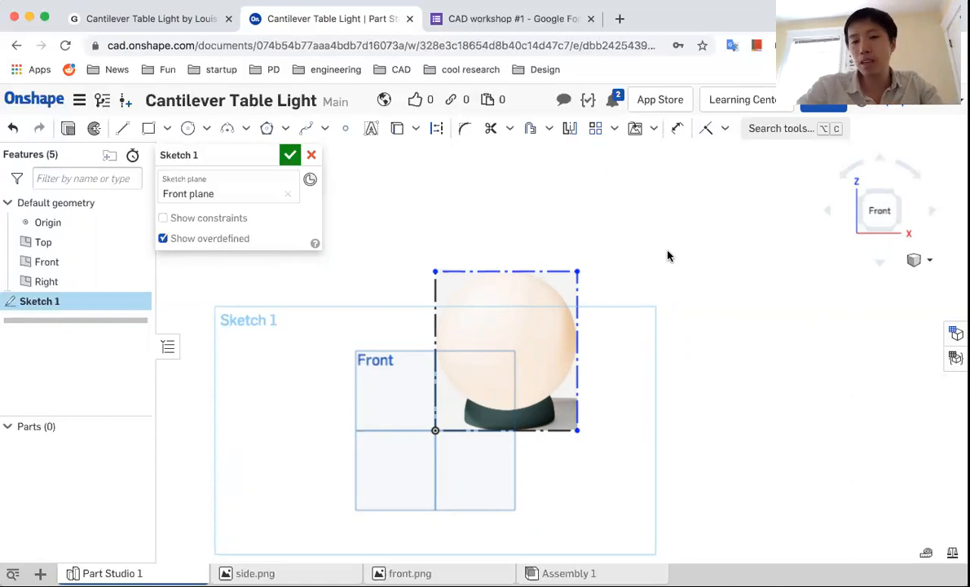
pyautogui.click(535, 273)
pyautogui.press('d')
pyautogui.press('Escape')
pyautogui.click(496, 271)
pyautogui.press('d')
pyautogui.press('Escape')
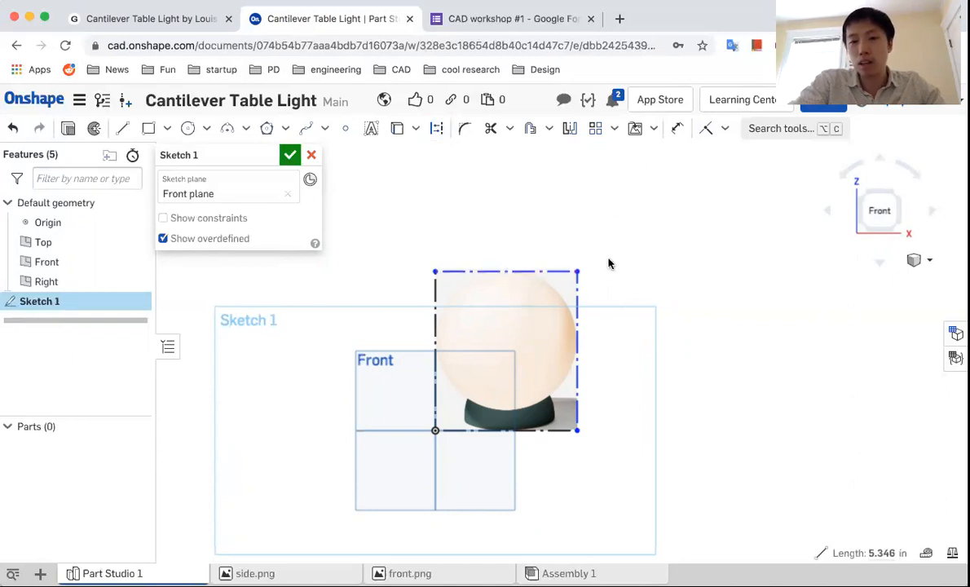
# Shrink the front reference image, then rescale it from its free corner to about 6.18 in wide
pyautogui.moveTo(556, 295); pyautogui.dragTo(487, 393)
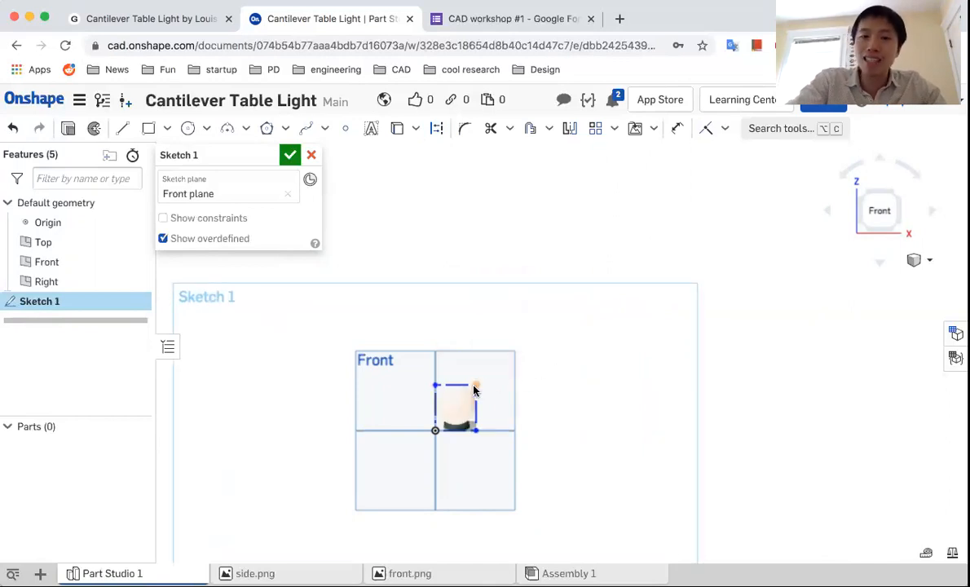
pyautogui.press('super+z')
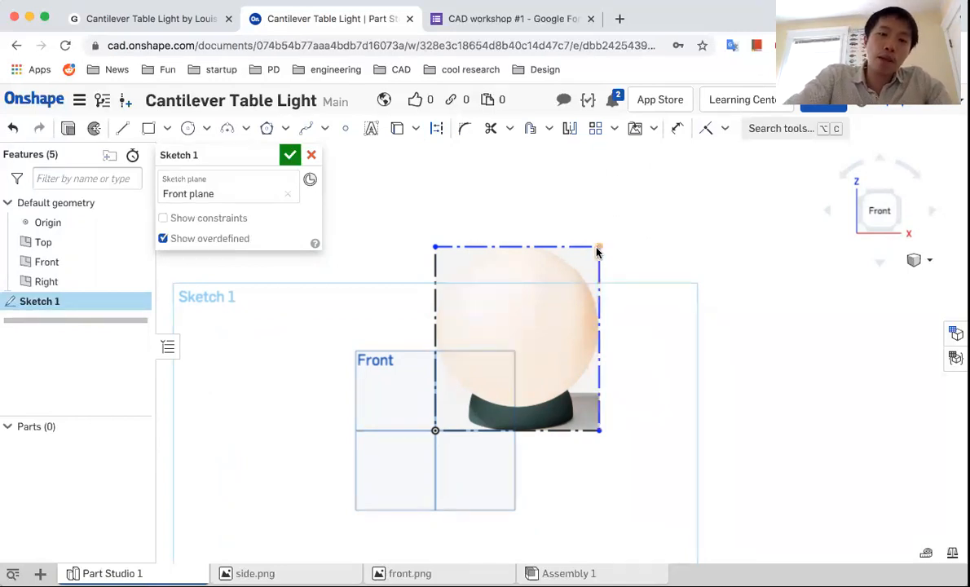
pyautogui.moveTo(633, 211); pyautogui.dragTo(735, 363)
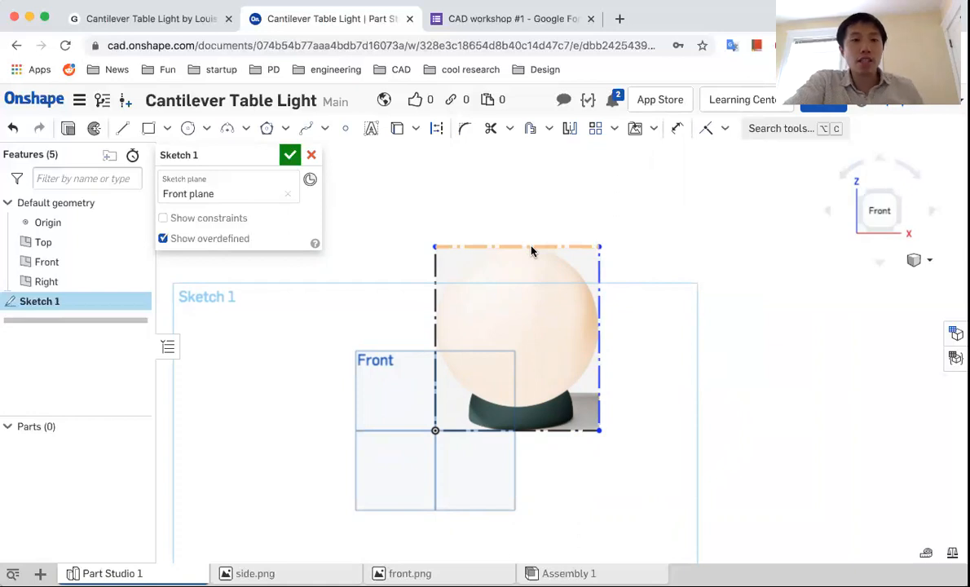
# Check the lamp's height, width and depth in the Gantri product page's specs, then return to the Onshape sketch
pyautogui.hotkey('ctrl', 'shift', 'Tab')
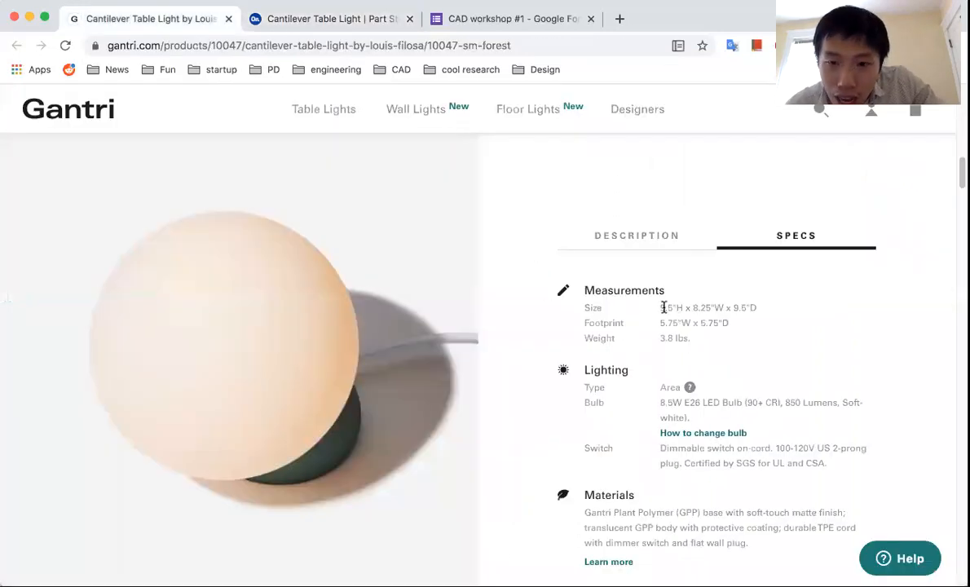
pyautogui.moveTo(661, 307); pyautogui.dragTo(762, 308)
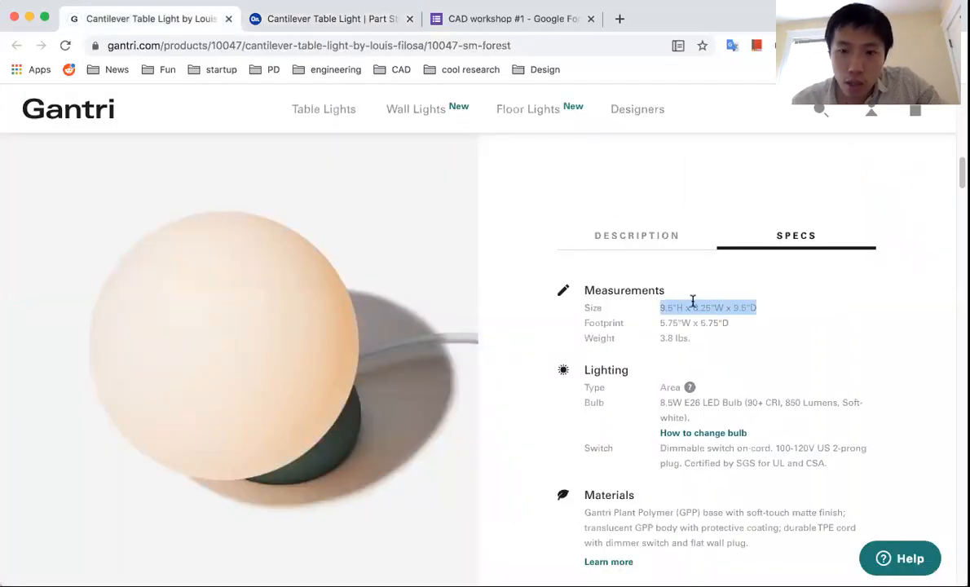
pyautogui.click(640, 313)
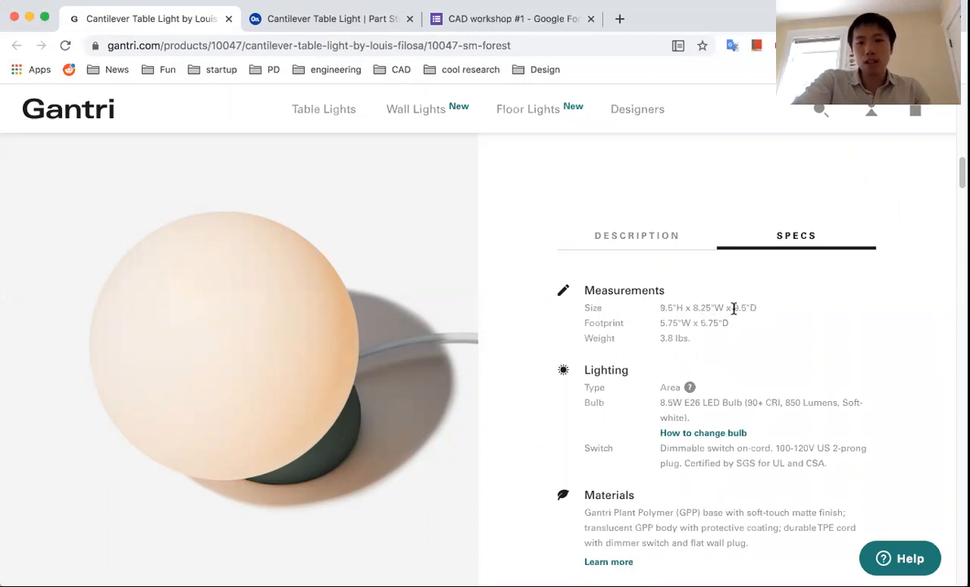
pyautogui.moveTo(731, 308); pyautogui.dragTo(755, 308)
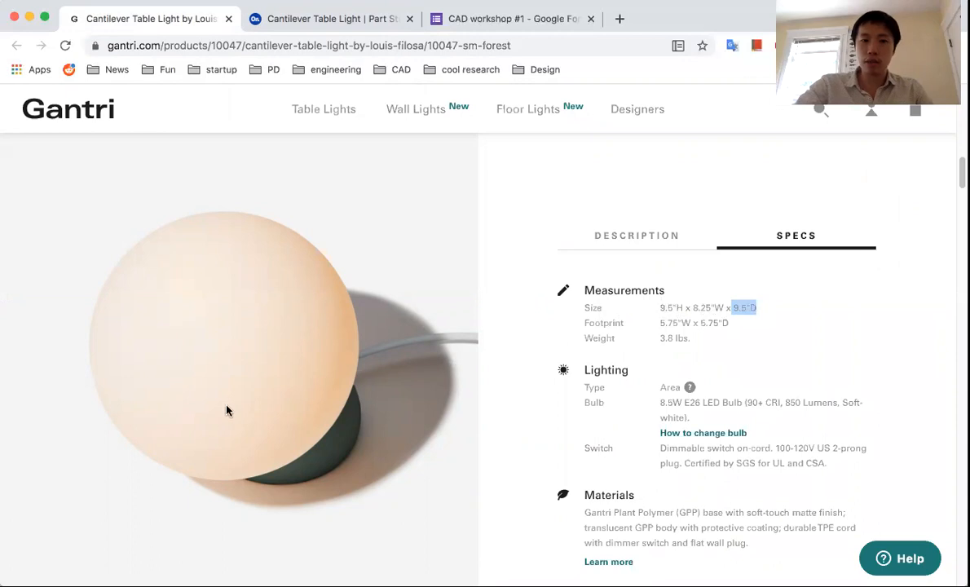
pyautogui.hotkey('ctrl', 'Tab')
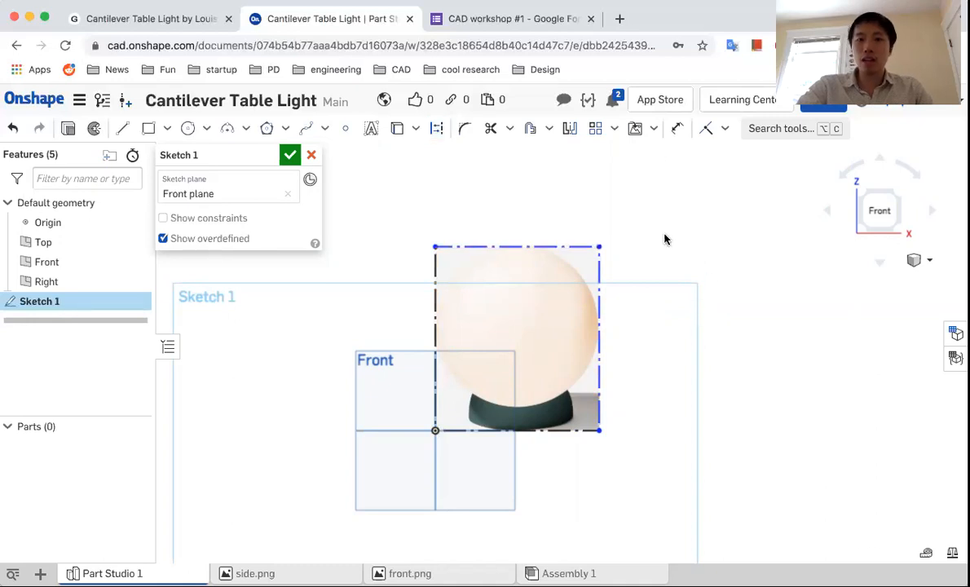
# Dimension the front reference image's top edge and set its length to 9.5 in
pyautogui.click(679, 128)
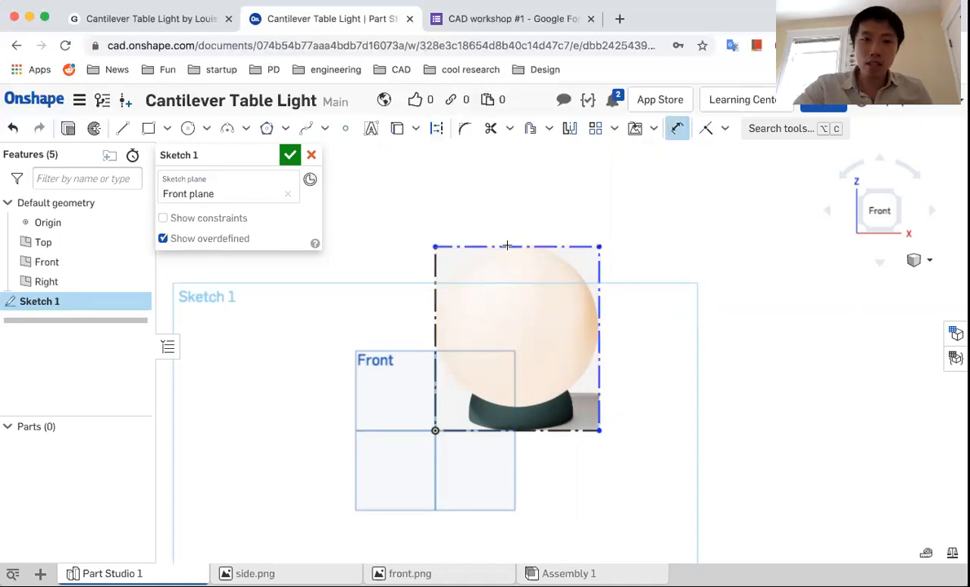
pyautogui.click(477, 246)
pyautogui.click(526, 214)
pyautogui.write('9')
pyautogui.press('Return')
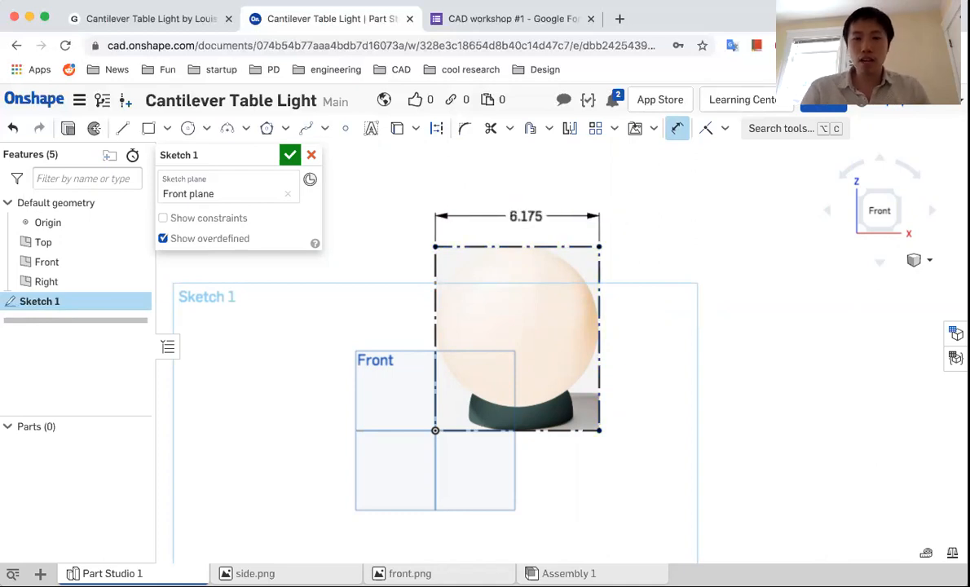
pyautogui.scroll(-3, 364, 339)
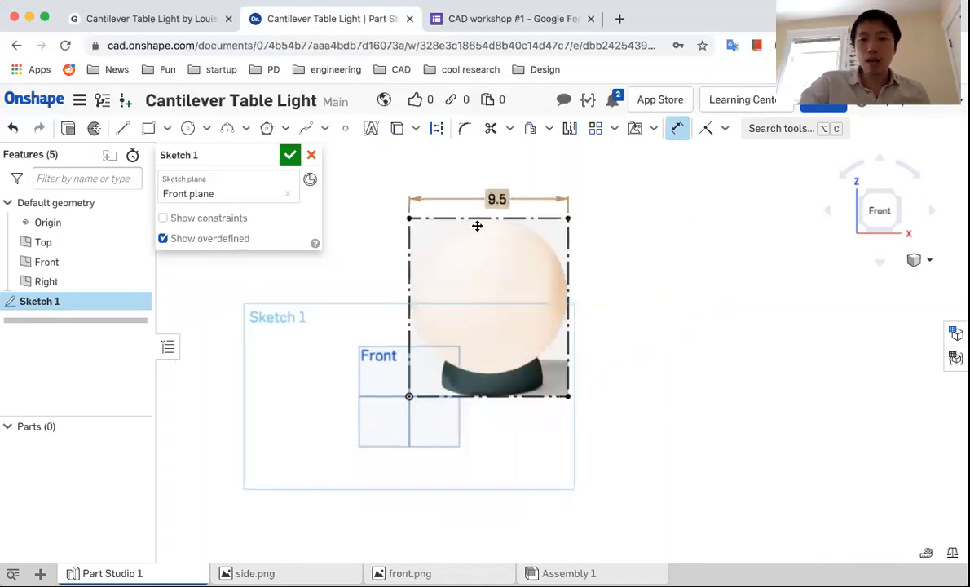
pyautogui.press('Escape')
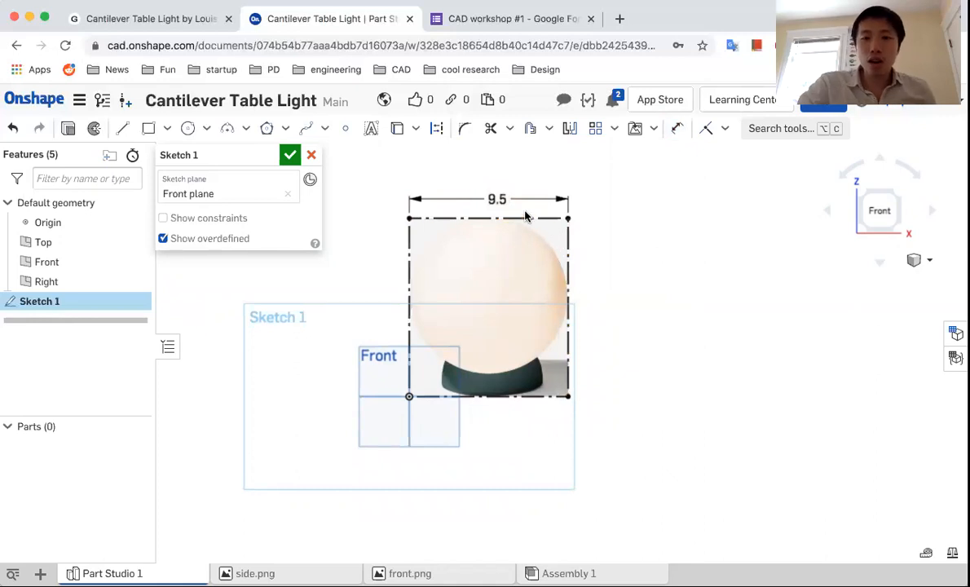
pyautogui.click(527, 220)
pyautogui.press('d')
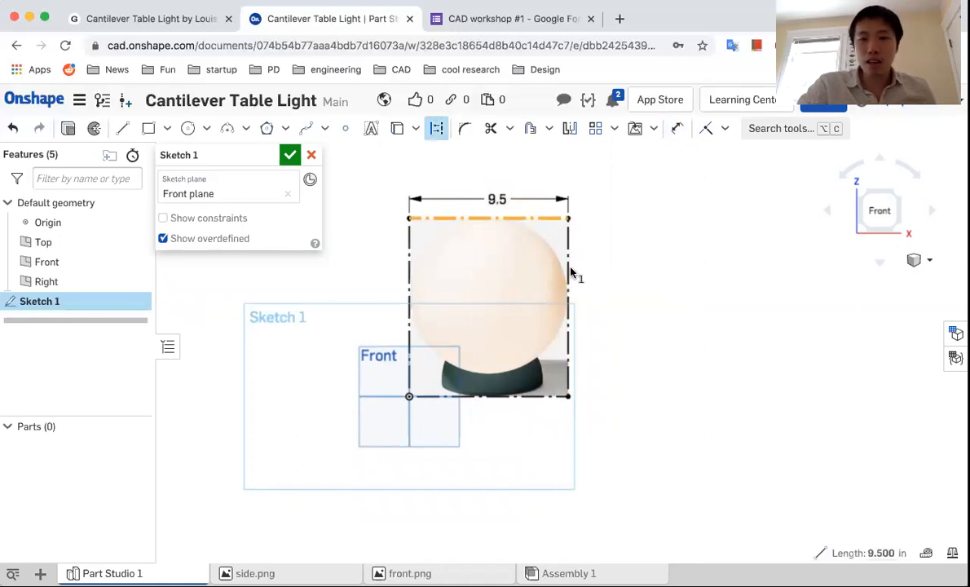
pyautogui.press('Escape')
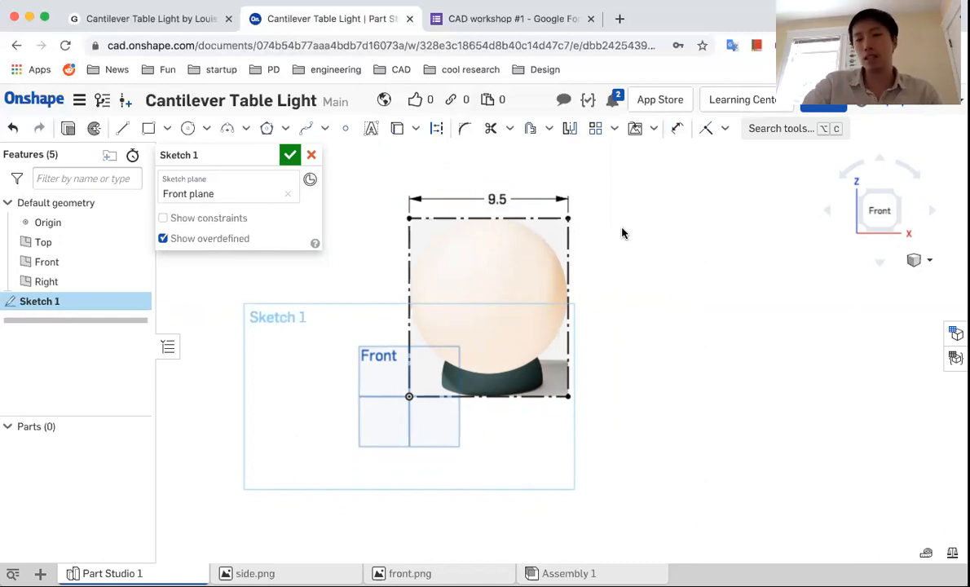
pyautogui.moveTo(622, 229); pyautogui.dragTo(664, 363)
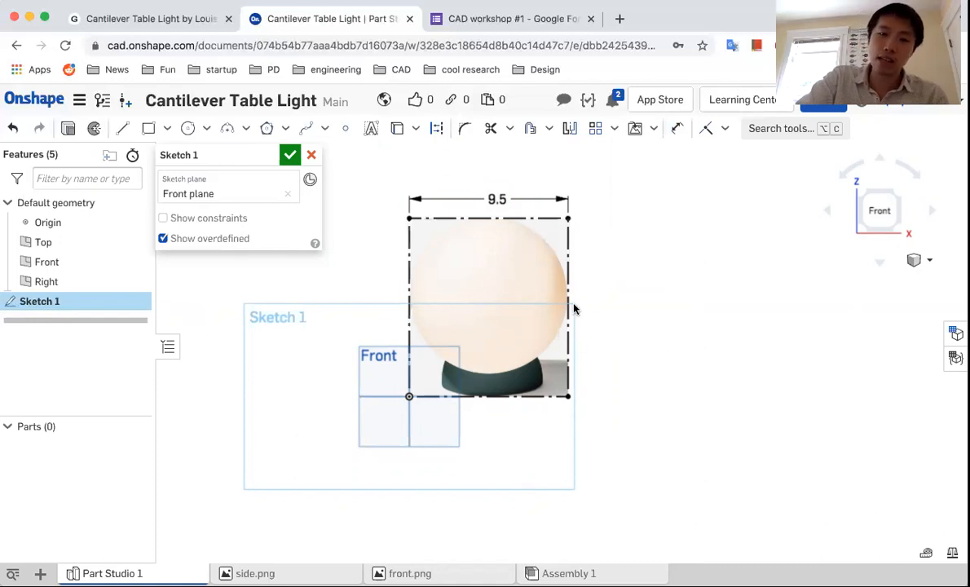
pyautogui.moveTo(600, 191); pyautogui.dragTo(650, 291)
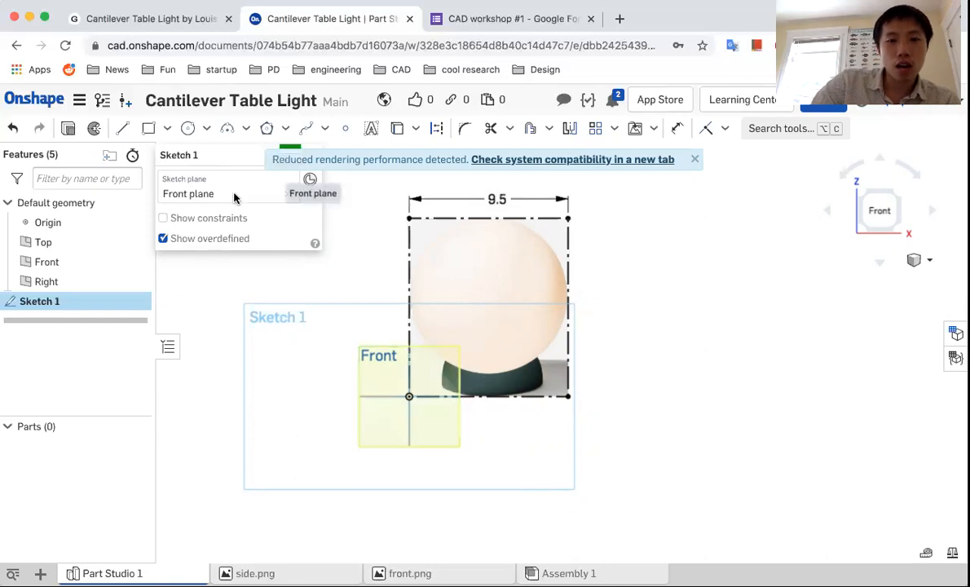
# Sketch a circle about 8.4 in in diameter over the lamp's globe, passing through the midpoint of the image's top edge
pyautogui.click(187, 128)
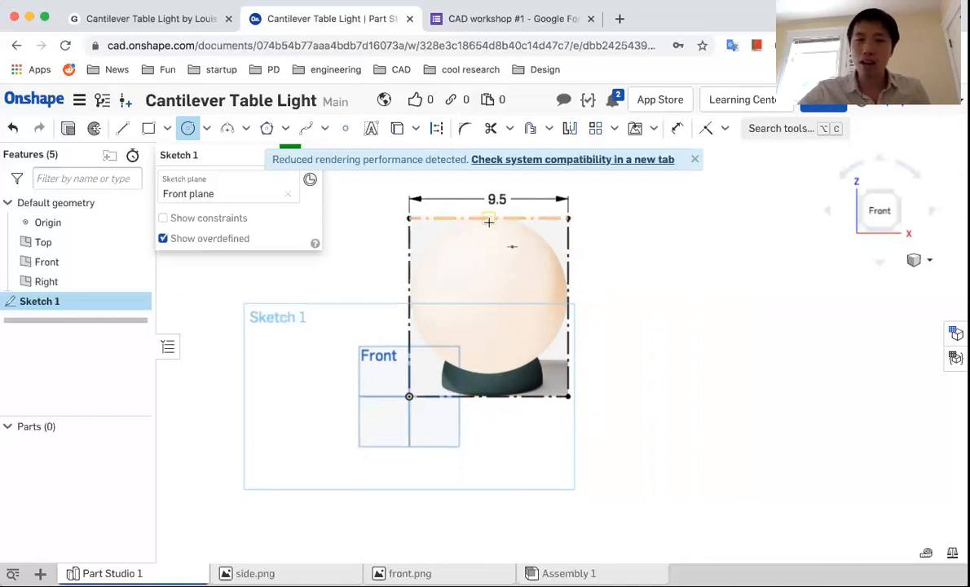
pyautogui.click(490, 288)
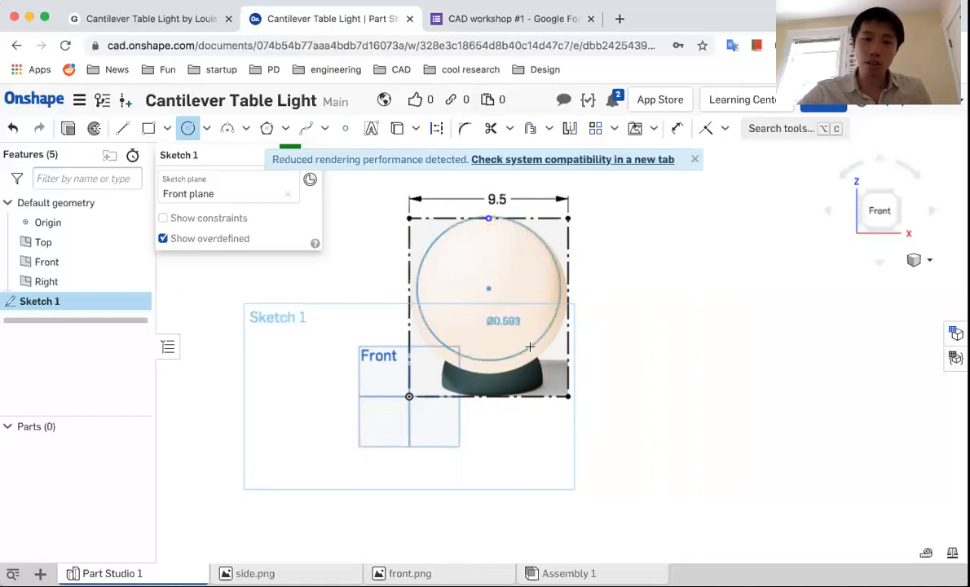
pyautogui.click(489, 218)
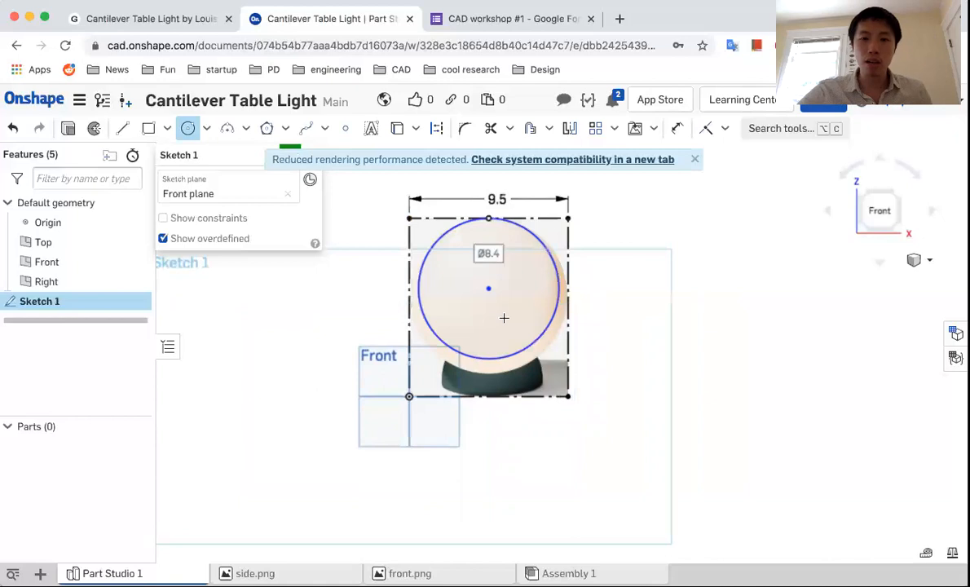
pyautogui.press('Escape')
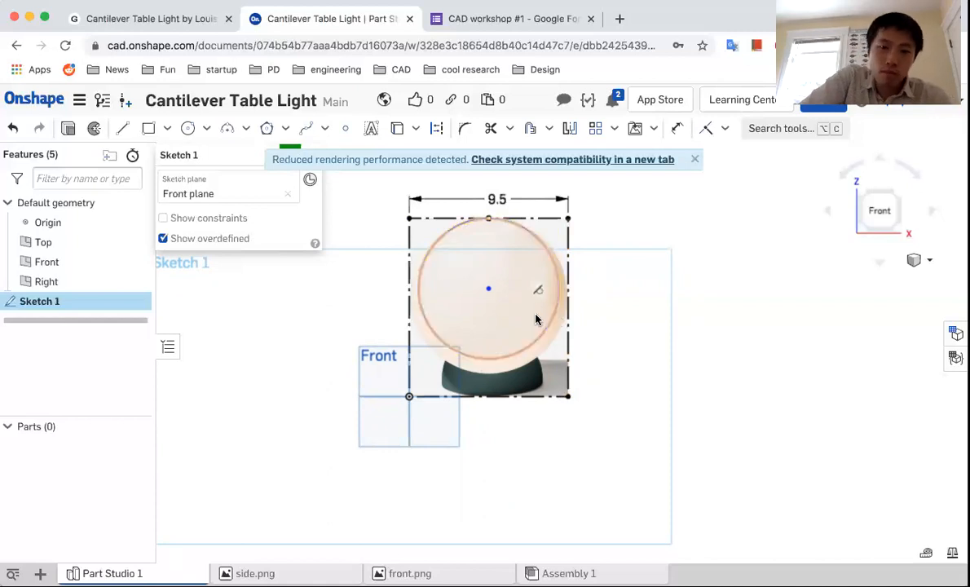
# Adjust the globe circle to about 8.3 in in diameter and try to make it coincident with the reference image's right edge
pyautogui.moveTo(493, 293)
pyautogui.mouseDown()
pyautogui.moveTo(495, 405)
pyautogui.moveTo(479, 278)
pyautogui.moveTo(485, 288)
pyautogui.mouseUp()
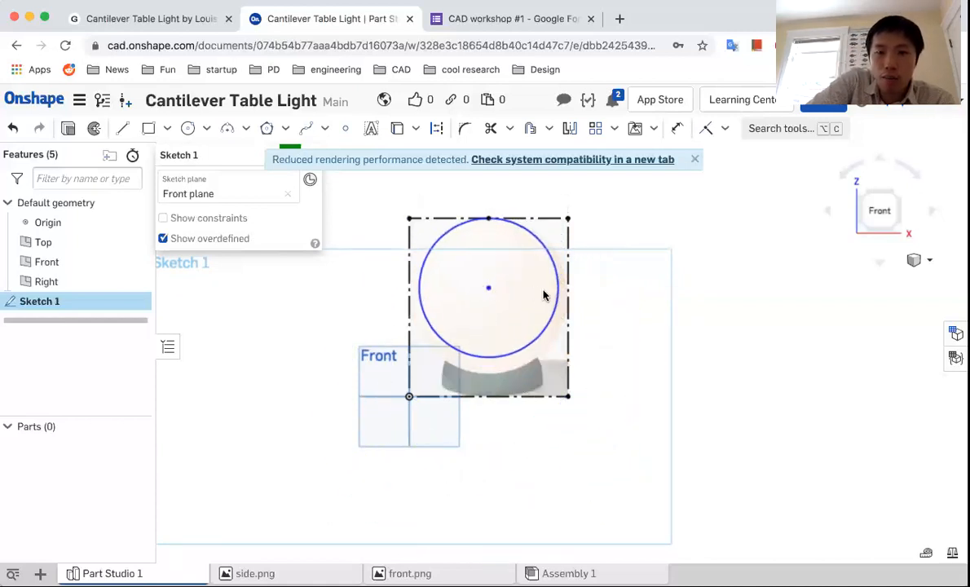
pyautogui.click(555, 310)
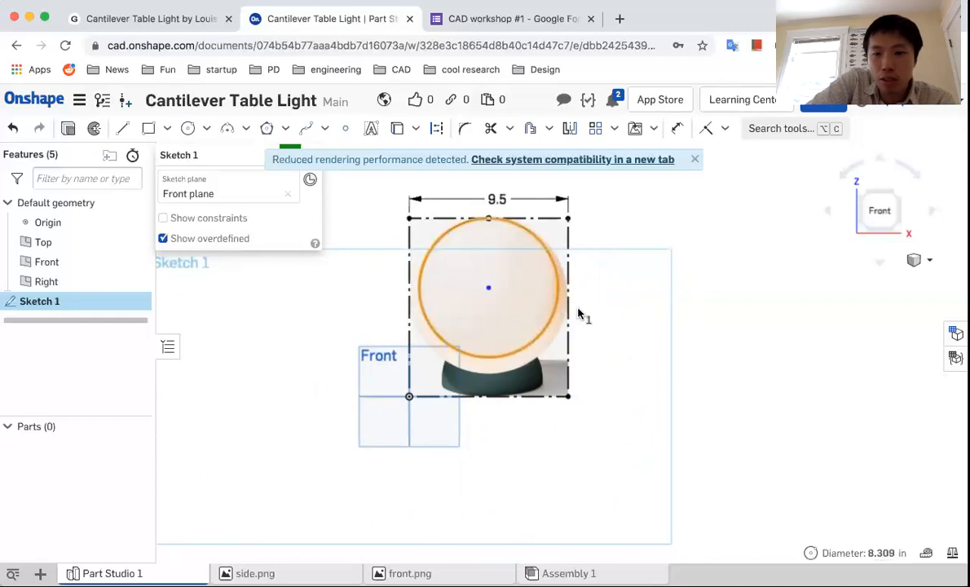
pyautogui.click(569, 310)
pyautogui.click(720, 136)
pyautogui.click(720, 134)
pyautogui.click(722, 137)
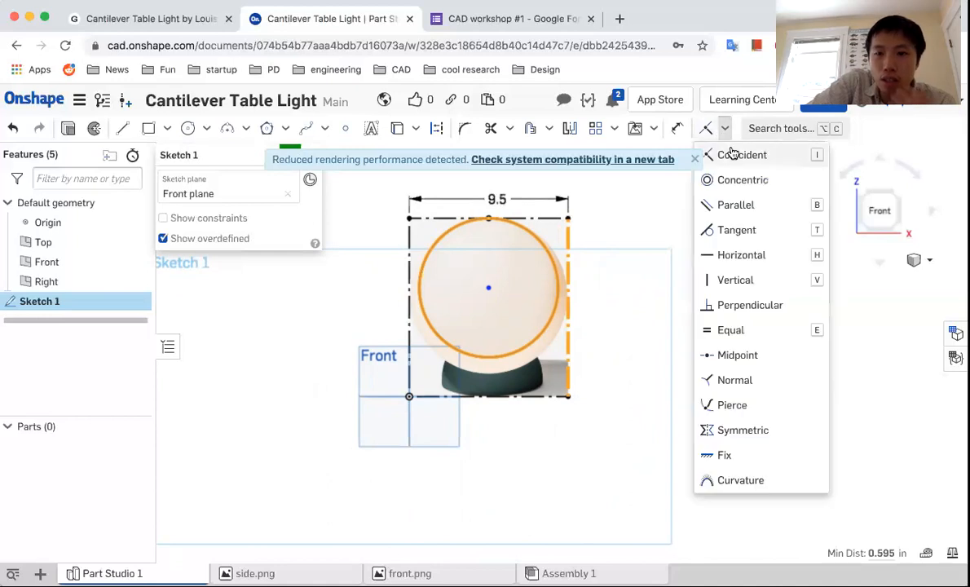
pyautogui.click(731, 154)
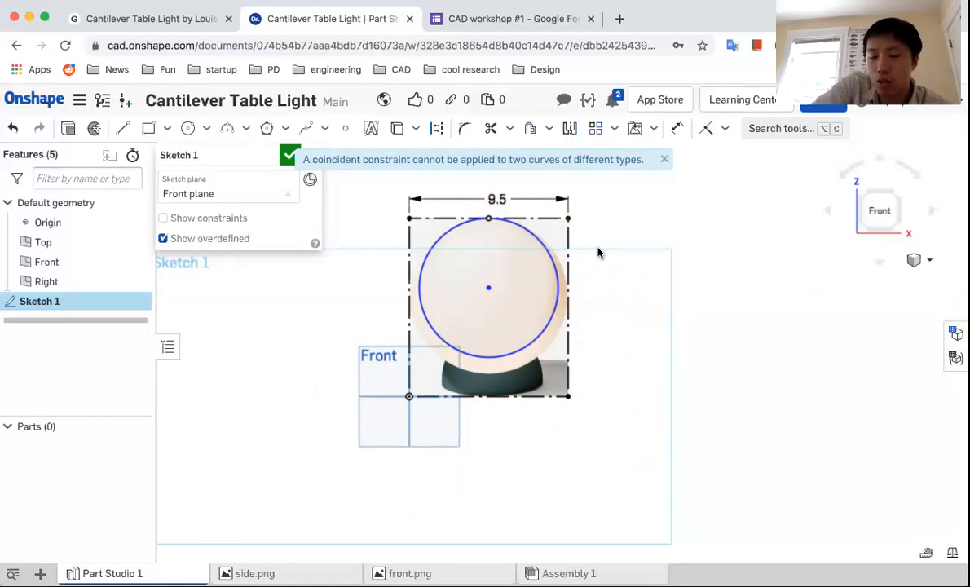
pyautogui.tripleClick(543, 159)
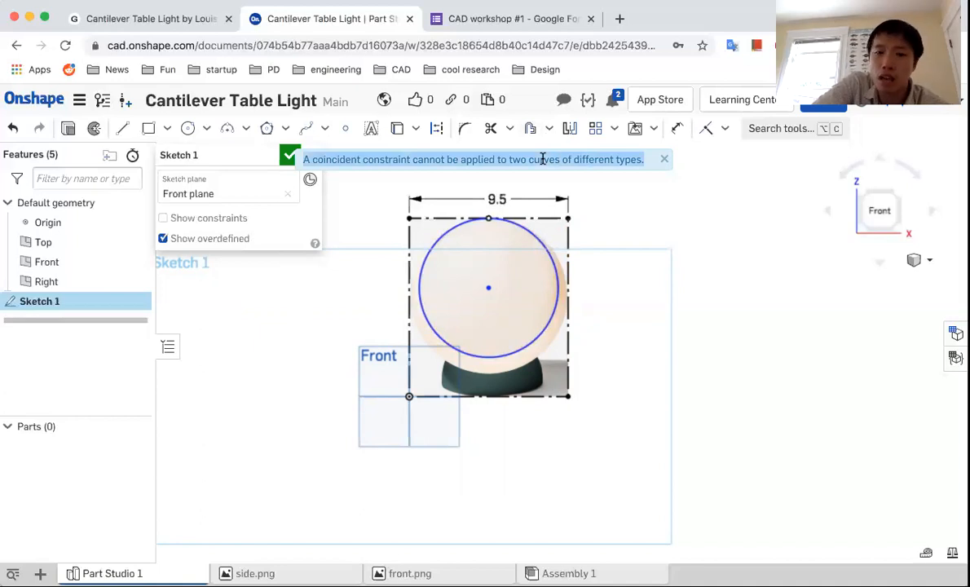
# Apply a tangent constraint between the globe circle and the reference image's right edge
pyautogui.click(560, 289)
pyautogui.click(568, 294)
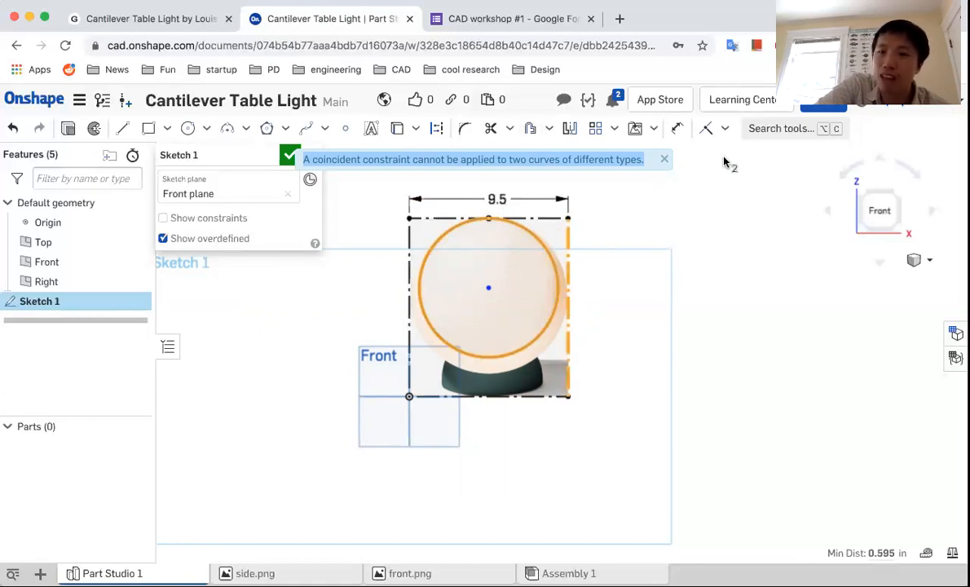
pyautogui.click(724, 129)
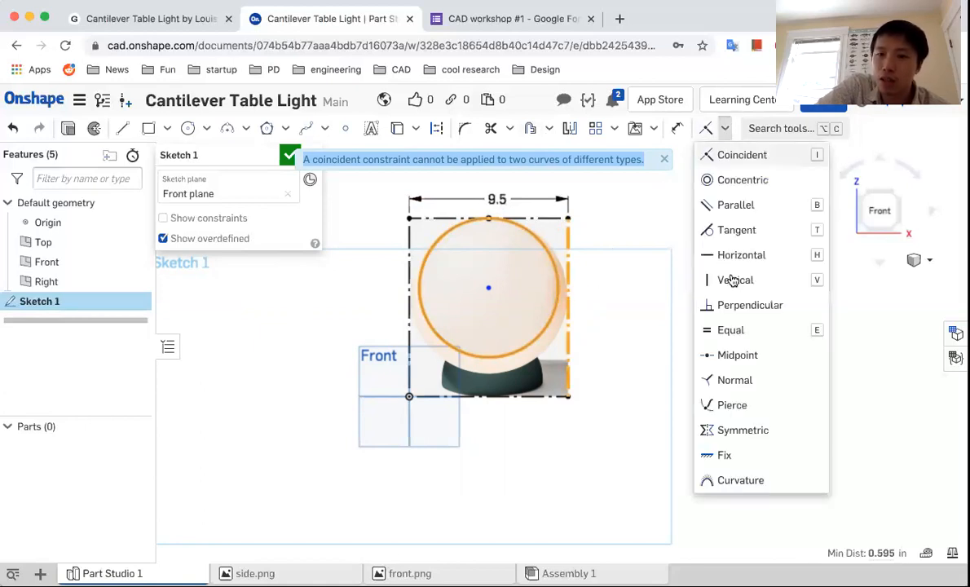
pyautogui.click(737, 231)
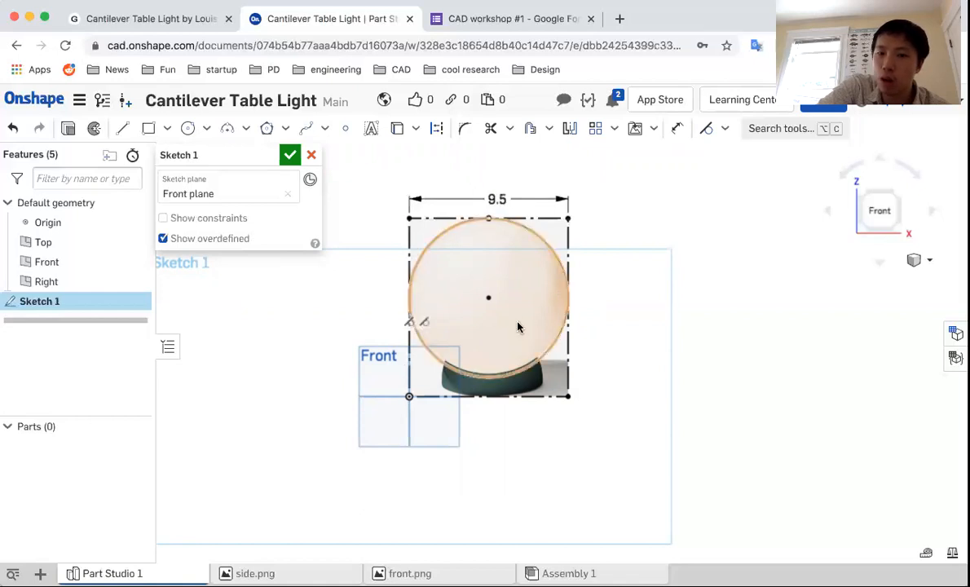
pyautogui.click(565, 344)
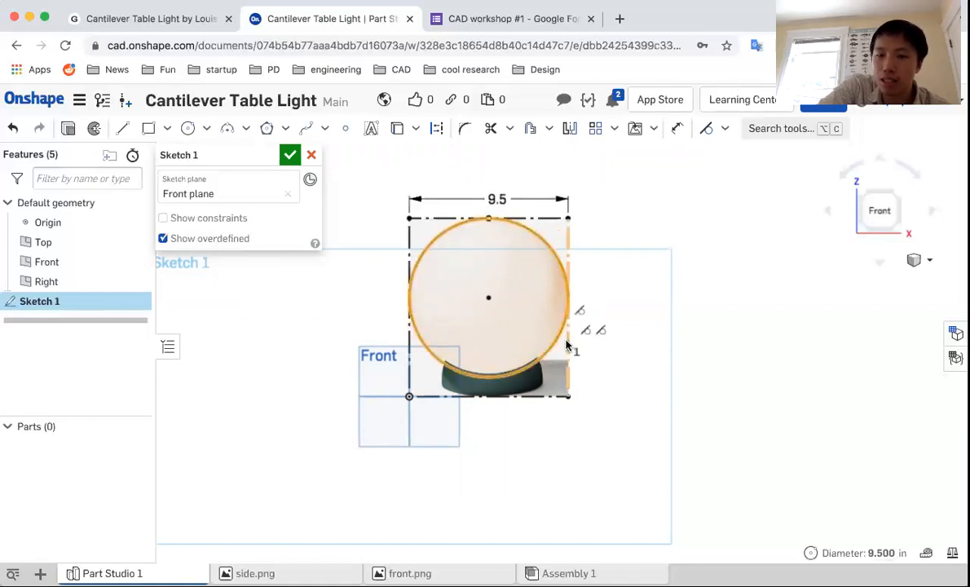
pyautogui.click(644, 343)
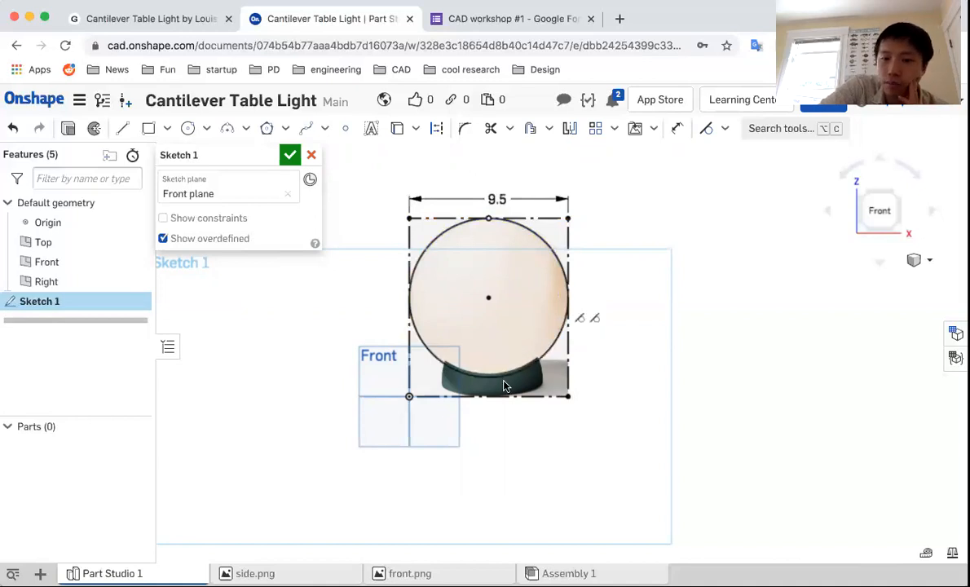
# Sketch a vertical line about 10.66 in long from the midpoint of the image's top edge to its bottom edge
pyautogui.scroll(5, 504, 399)
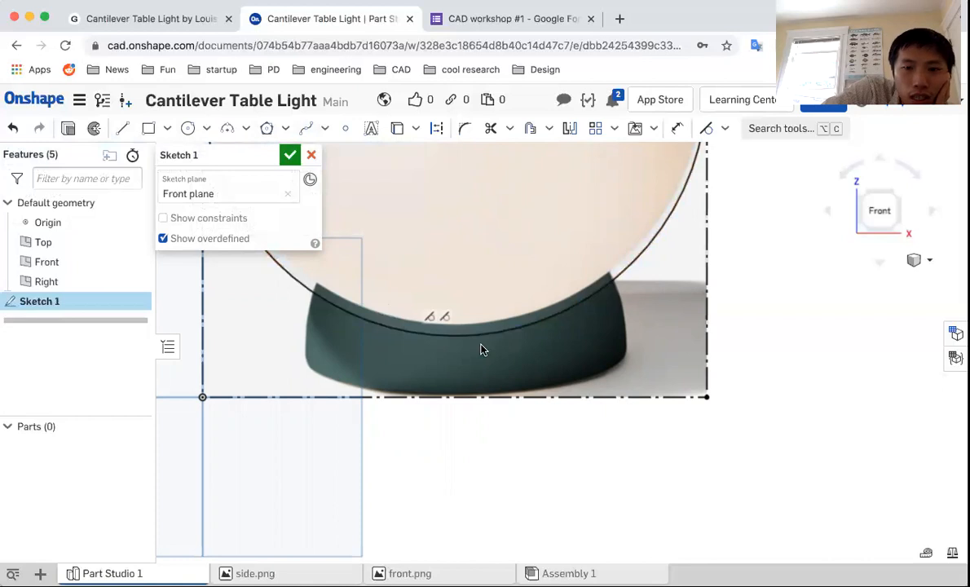
pyautogui.scroll(-5, 447, 367)
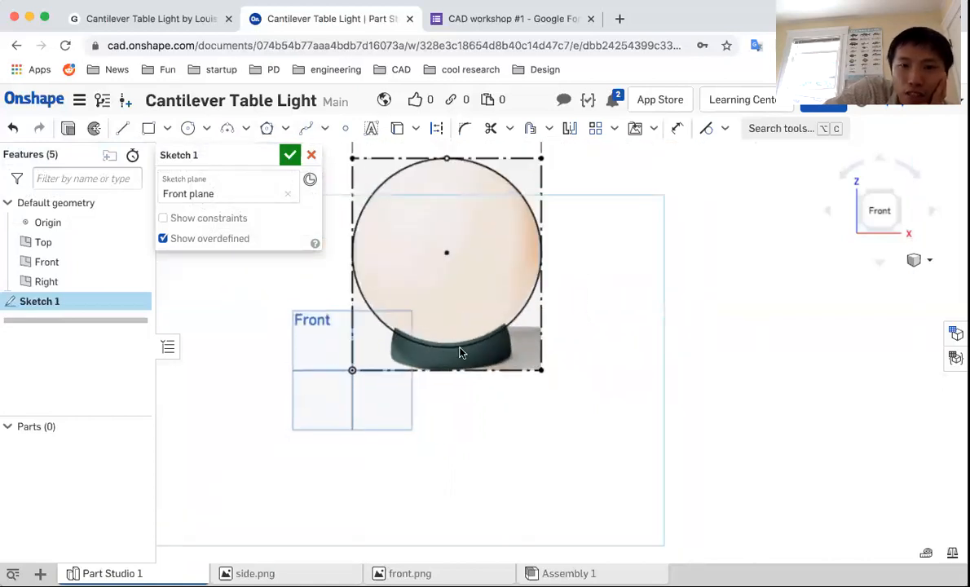
pyautogui.click(124, 130)
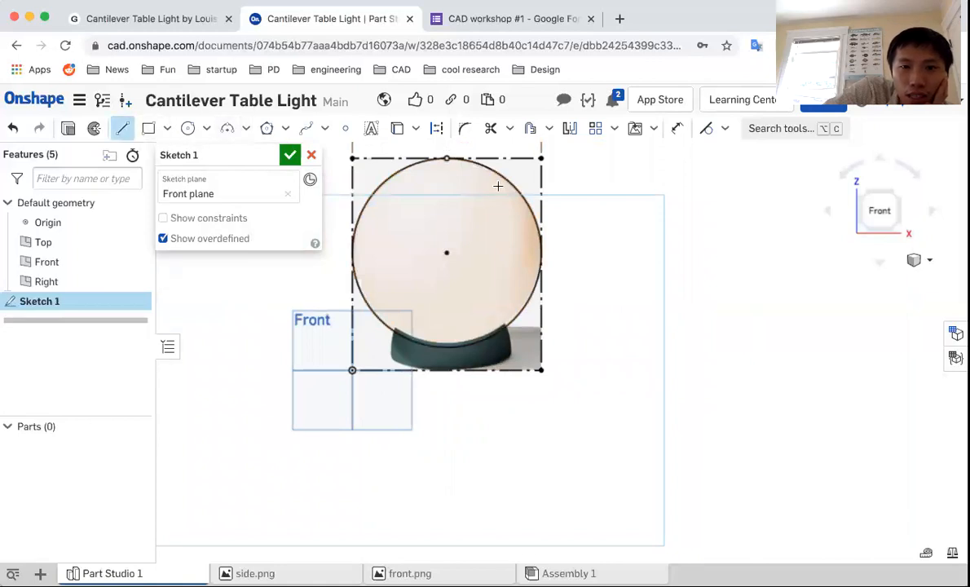
pyautogui.click(447, 158)
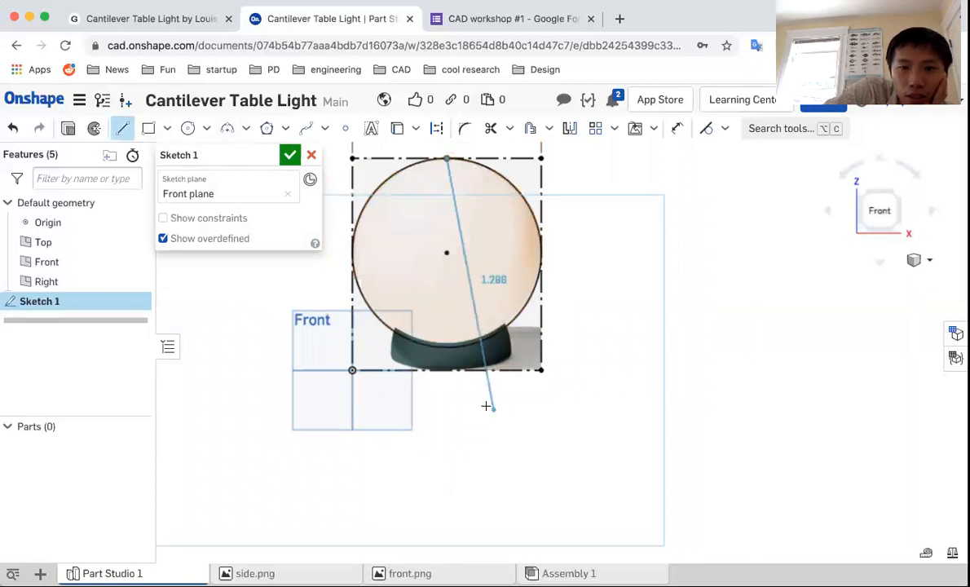
pyautogui.click(446, 369)
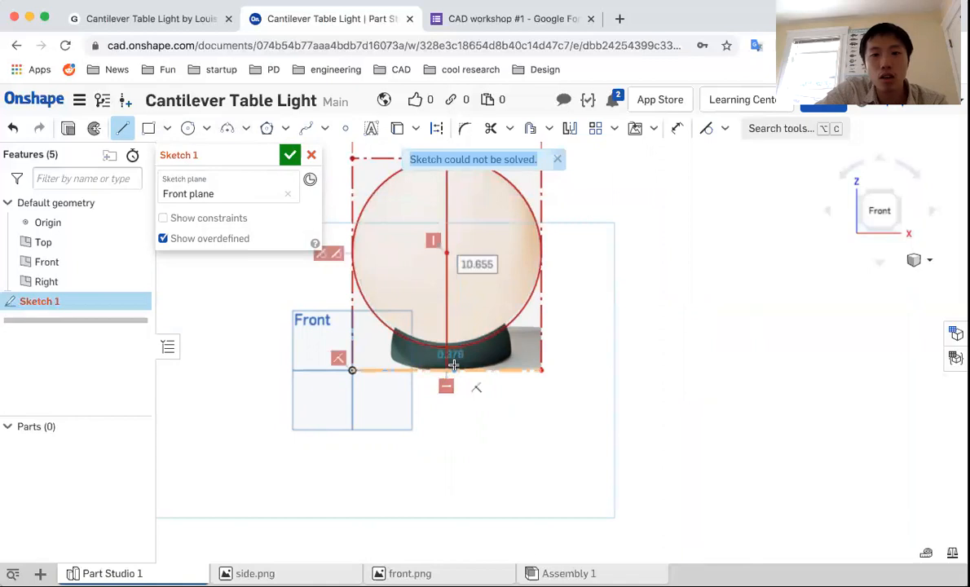
pyautogui.press('Escape')
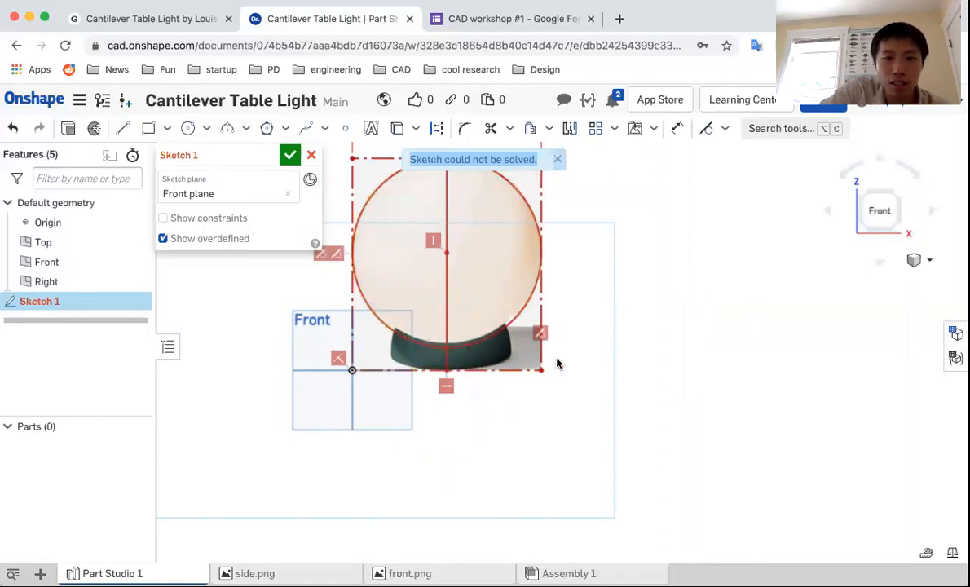
# Undo the vertical line sketched through the center of the globe
pyautogui.scroll(-2, 522, 383)
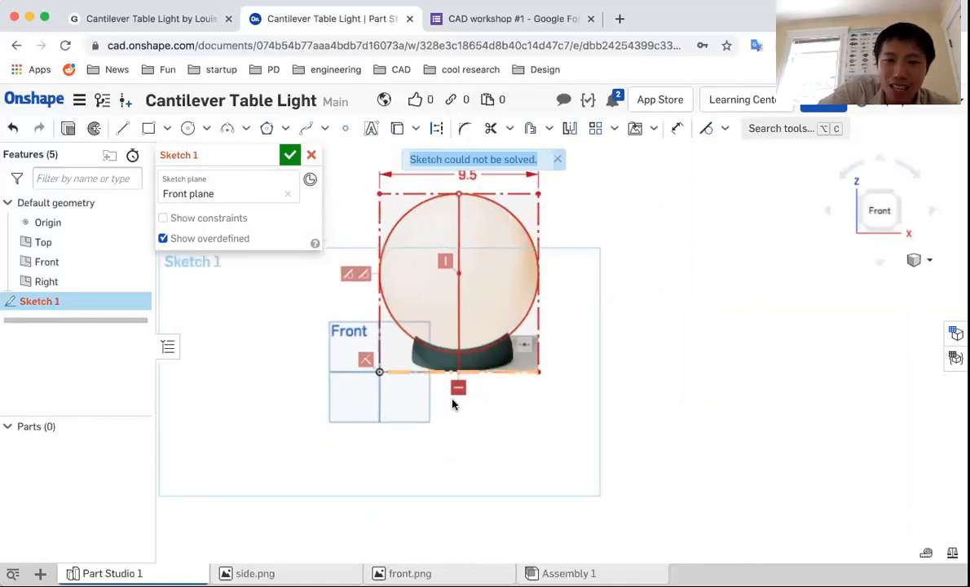
pyautogui.scroll(-2, 454, 404)
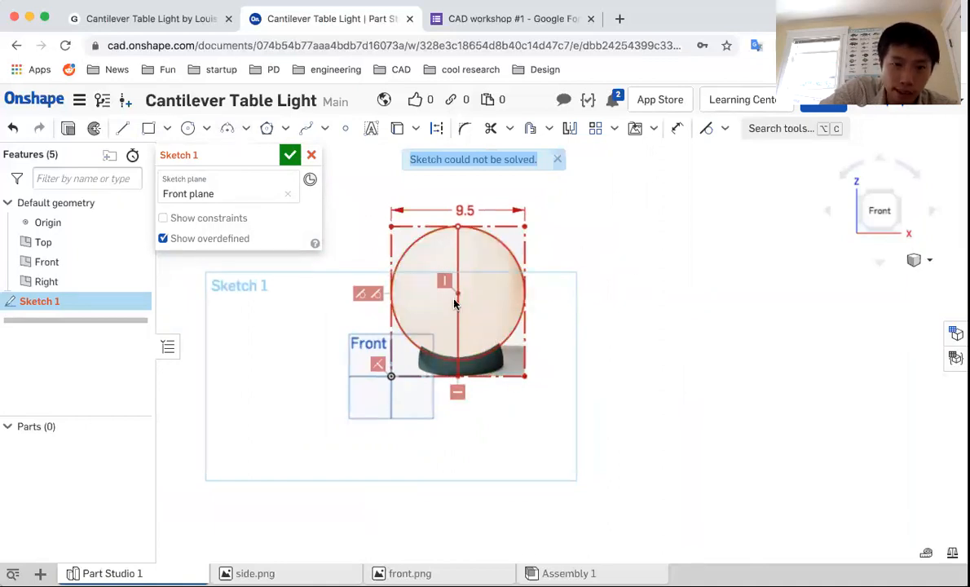
pyautogui.scroll(1, 514, 215)
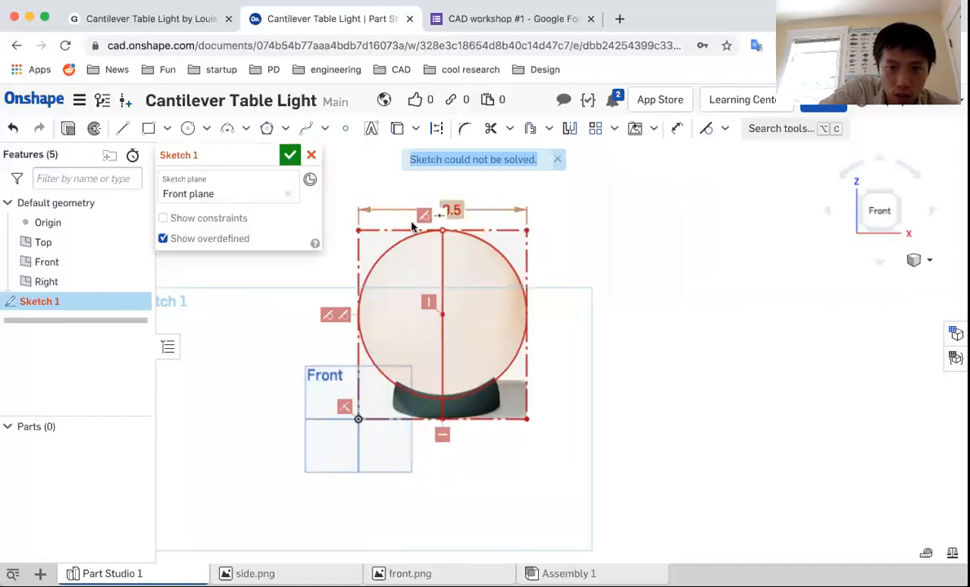
pyautogui.moveTo(515, 231); pyautogui.dragTo(413, 228)
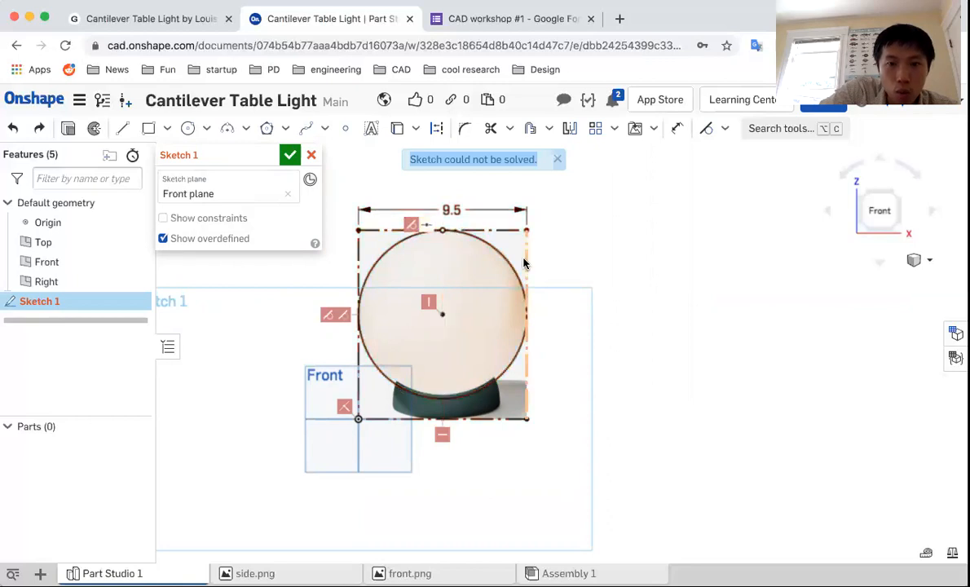
pyautogui.press('Delete')
pyautogui.scroll(1, 442, 380)
pyautogui.scroll(1, 442, 380)
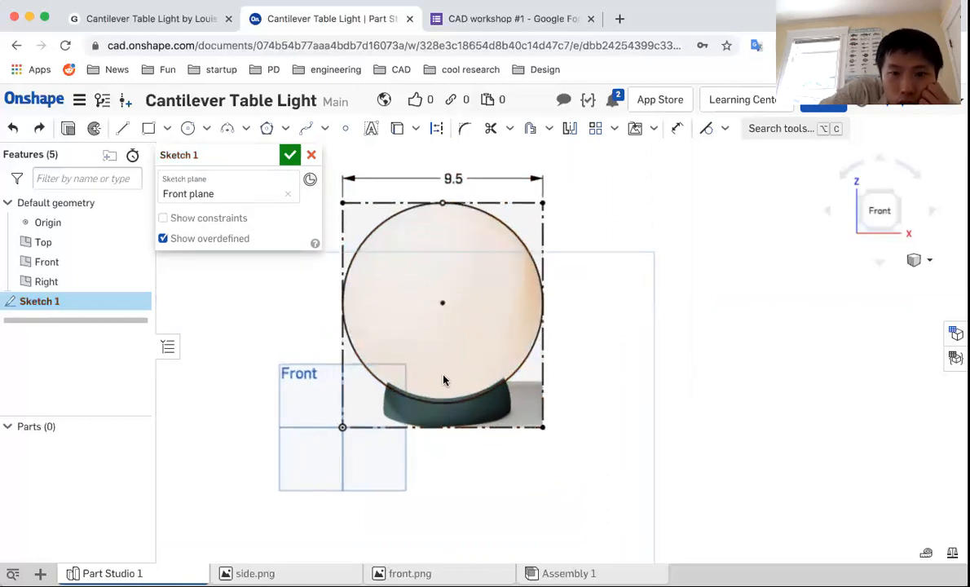
# Sketch a vertical construction line about 10.66 in long from the image's top-edge midpoint down to its bottom edge
pyautogui.click(437, 129)
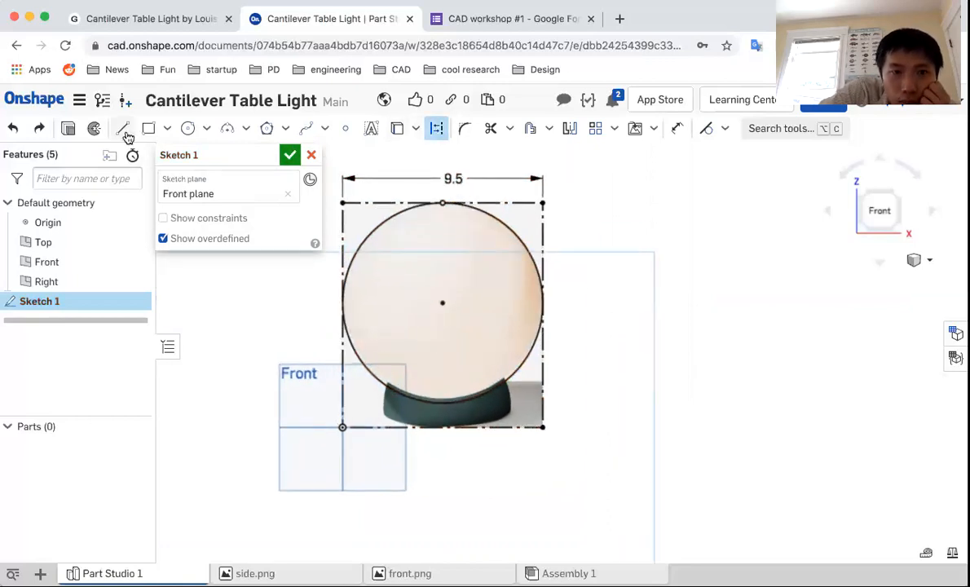
pyautogui.click(122, 128)
pyautogui.click(442, 201)
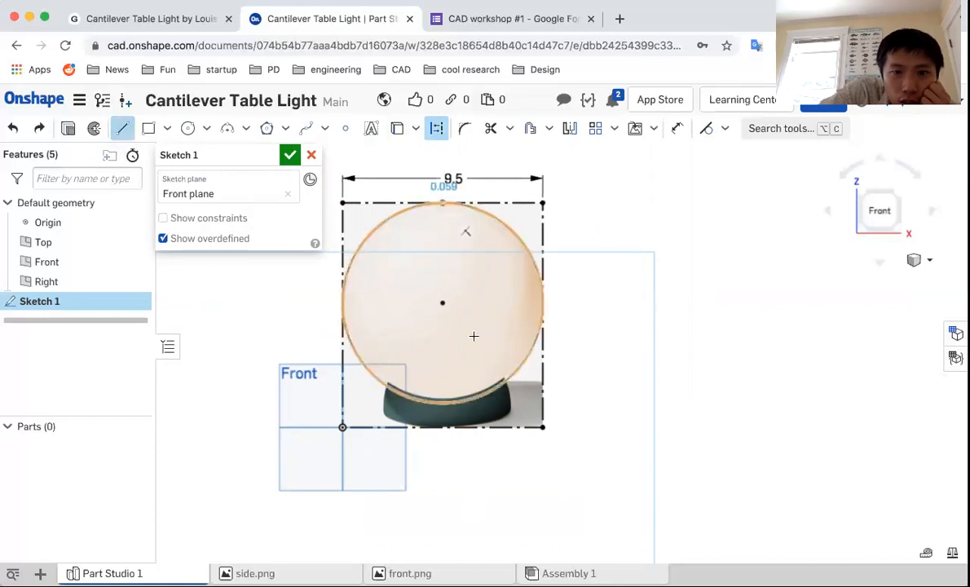
pyautogui.click(442, 427)
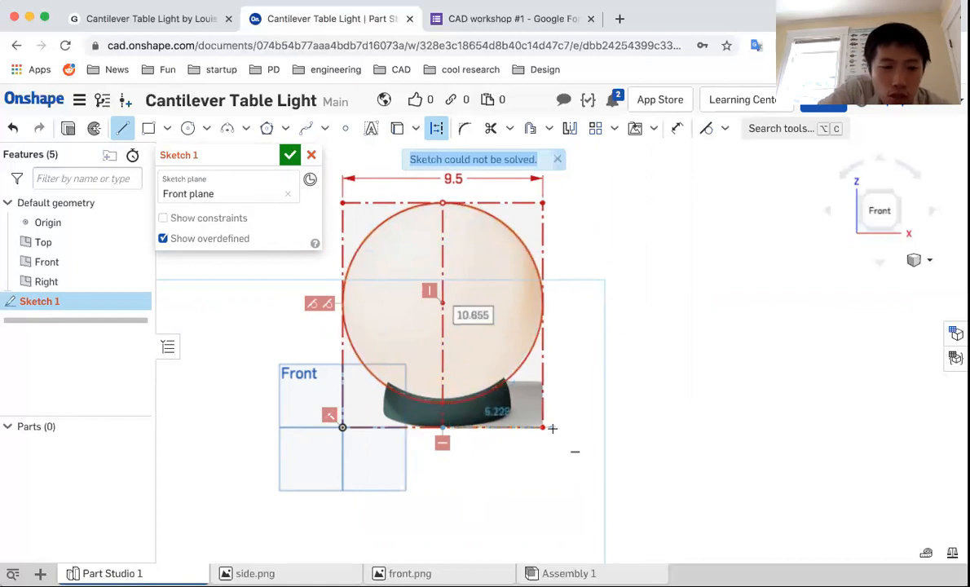
pyautogui.press('Escape')
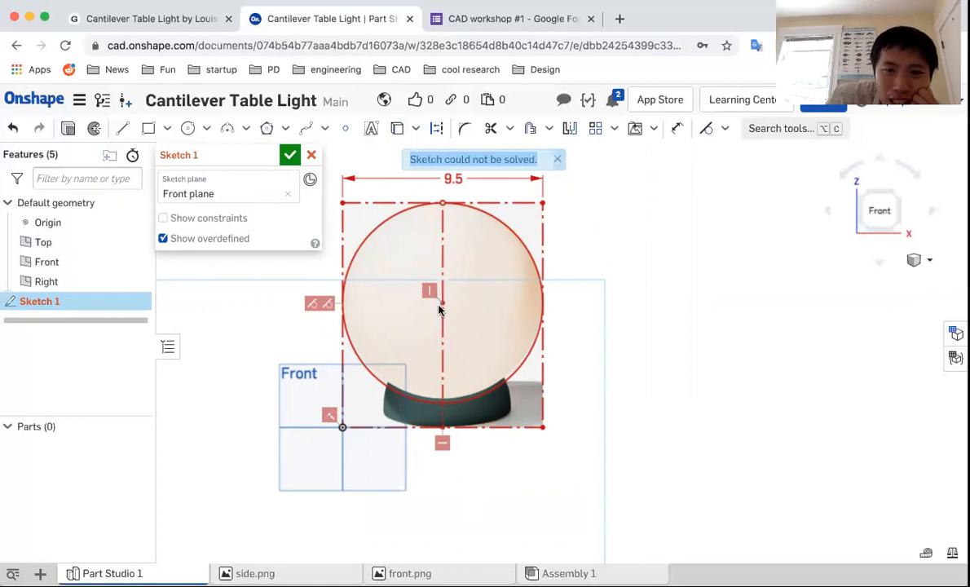
# Delete the vertical construction line through the globe's center
pyautogui.click(440, 361)
pyautogui.press('y')
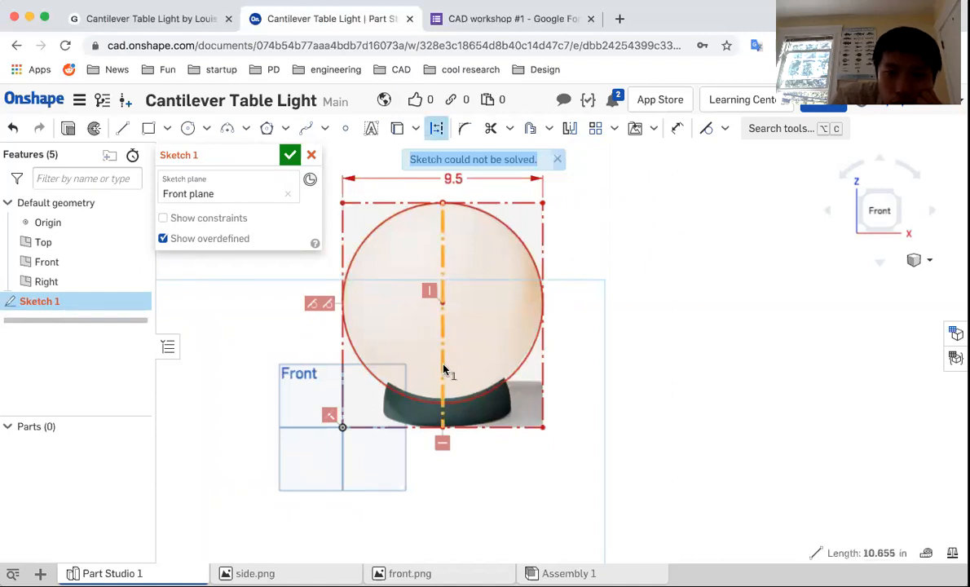
pyautogui.press('Delete')
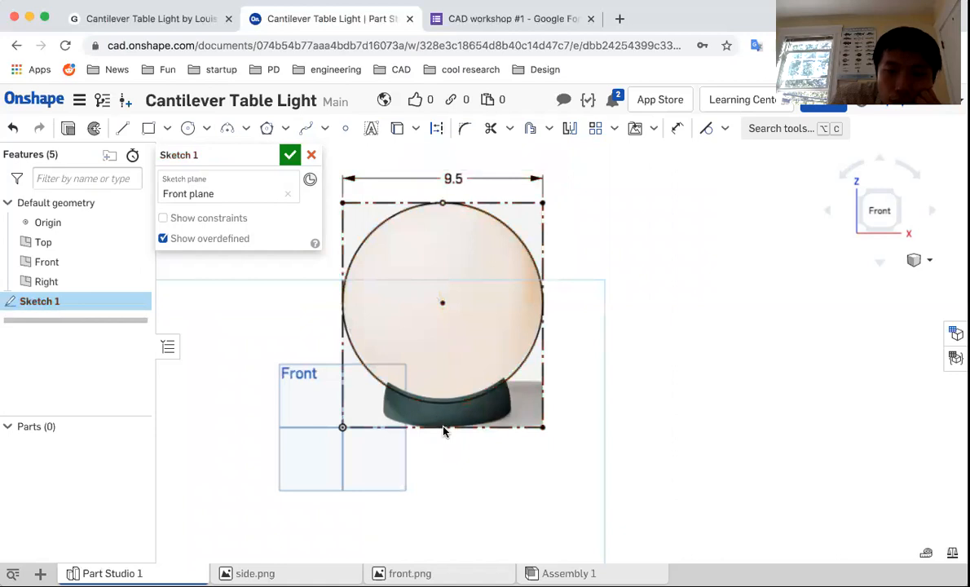
# Undo the tangent constraint between the globe circle and the reference image's right edge
pyautogui.moveTo(605, 459); pyautogui.dragTo(466, 276)
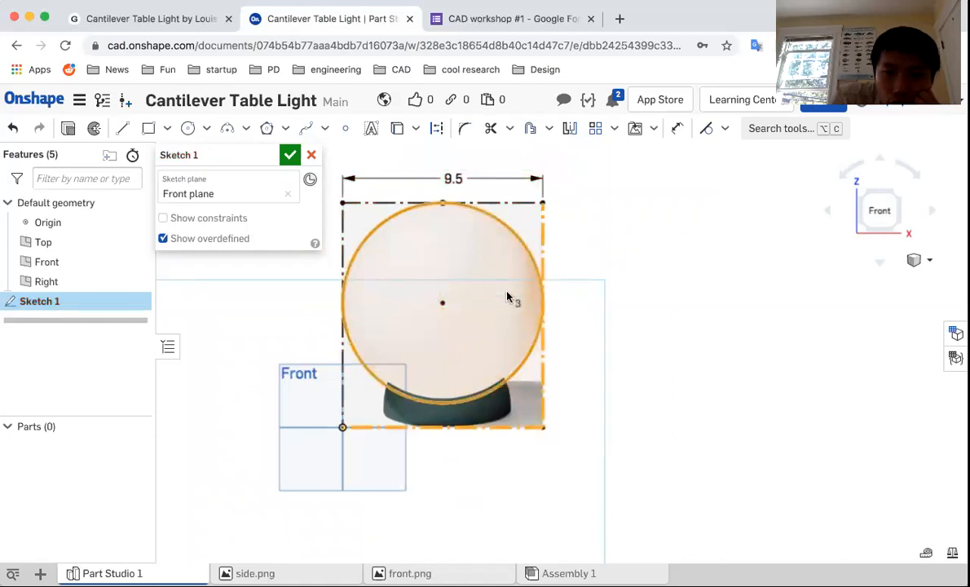
pyautogui.press('Escape')
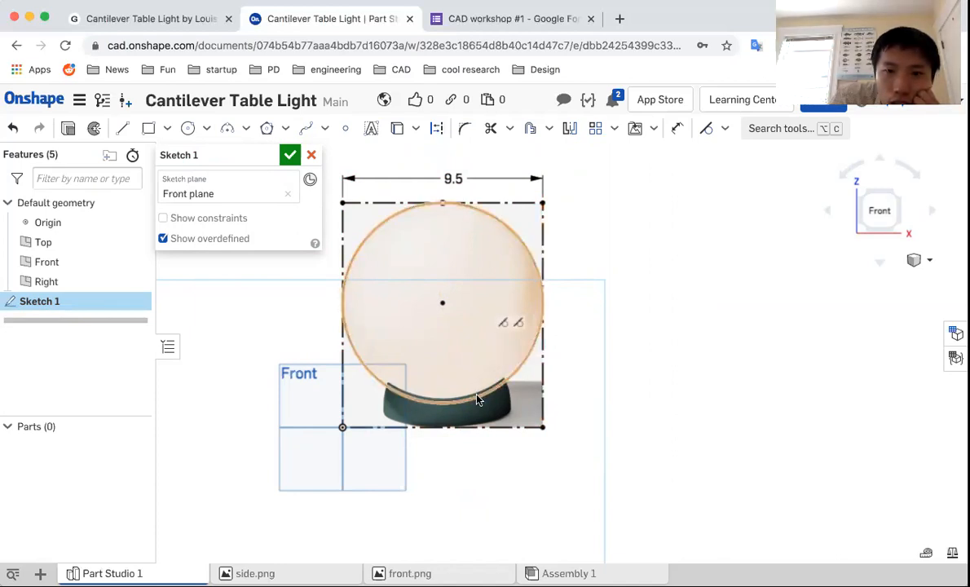
pyautogui.click(516, 365)
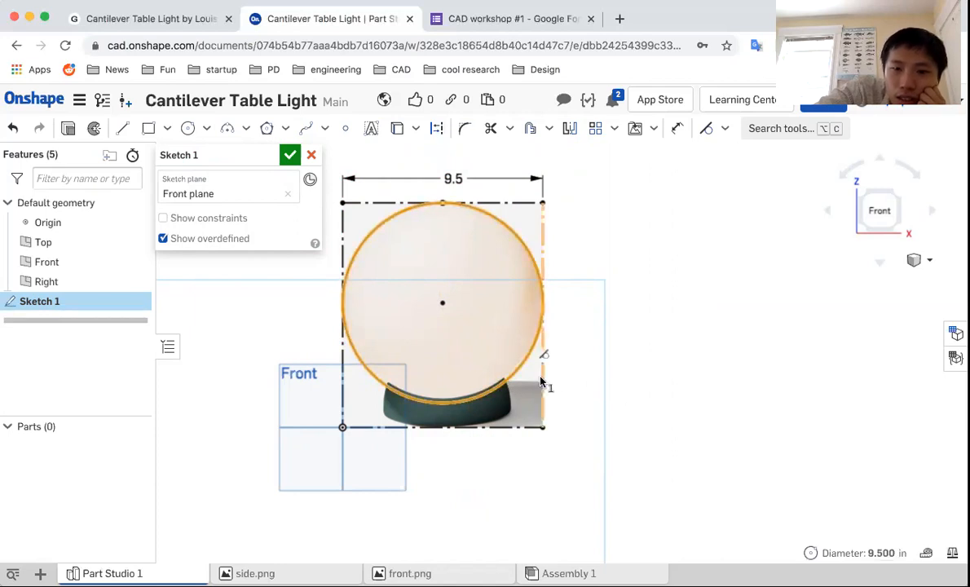
pyautogui.click(593, 399)
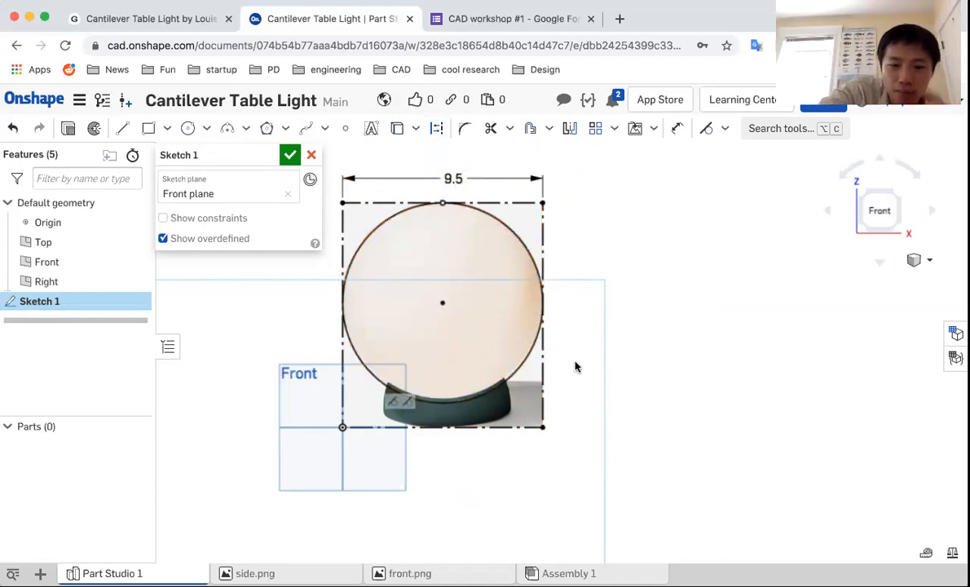
pyautogui.press('super+z')
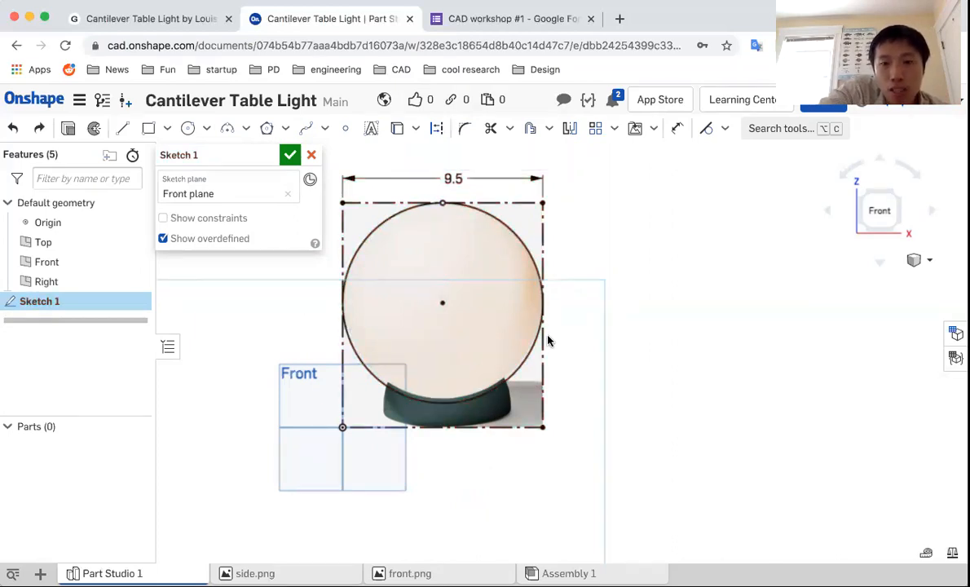
pyautogui.press('super+z')
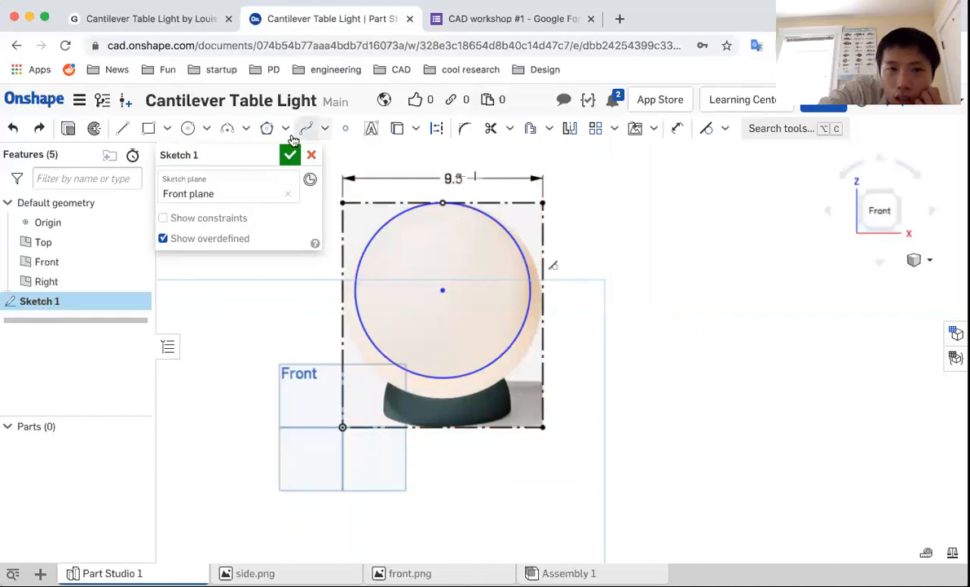
pyautogui.click(124, 130)
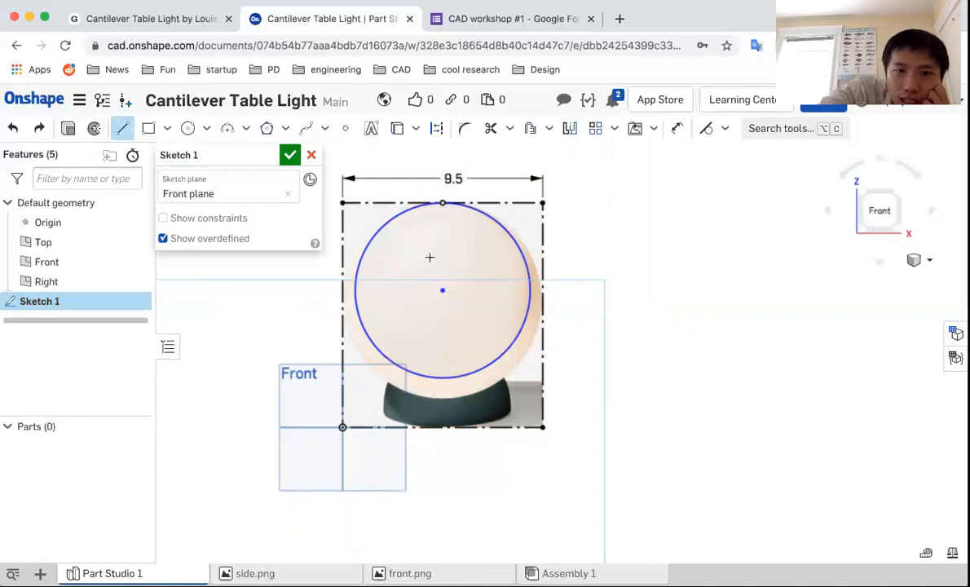
pyautogui.click(442, 203)
pyautogui.press('Escape')
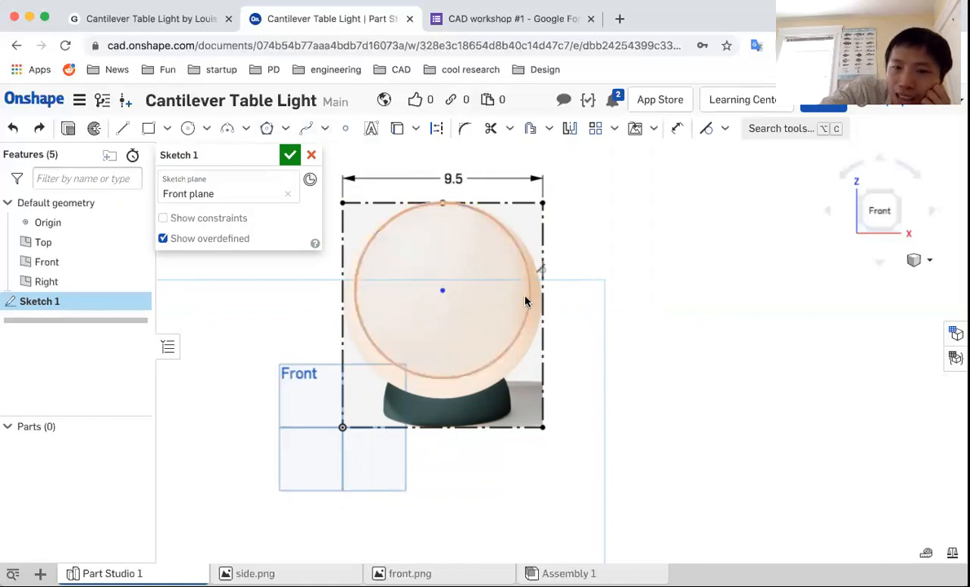
# Sketch a vertical line about 10.66 in long from the image's top-edge midpoint through the globe's center to the bottom edge
pyautogui.click(123, 128)
pyautogui.click(442, 203)
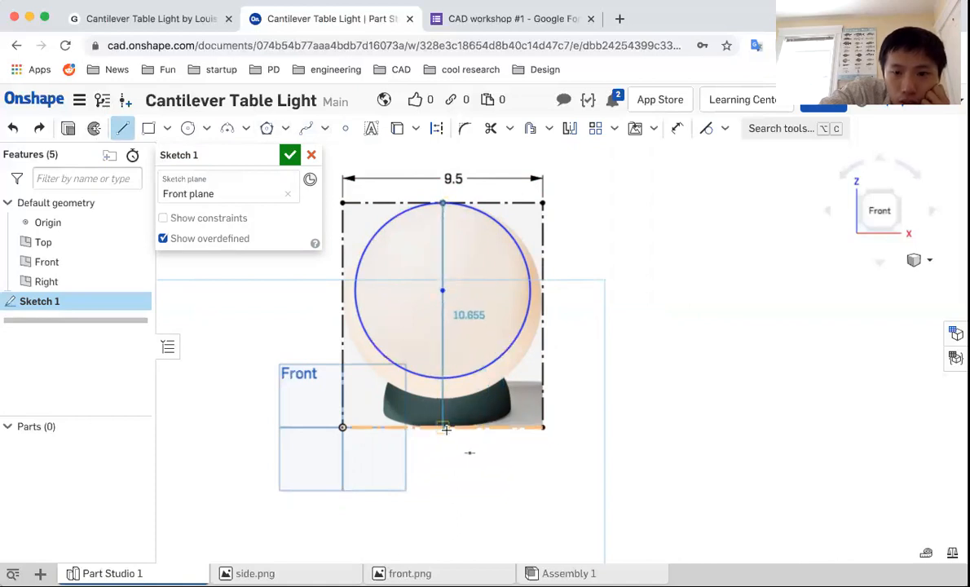
pyautogui.click(442, 426)
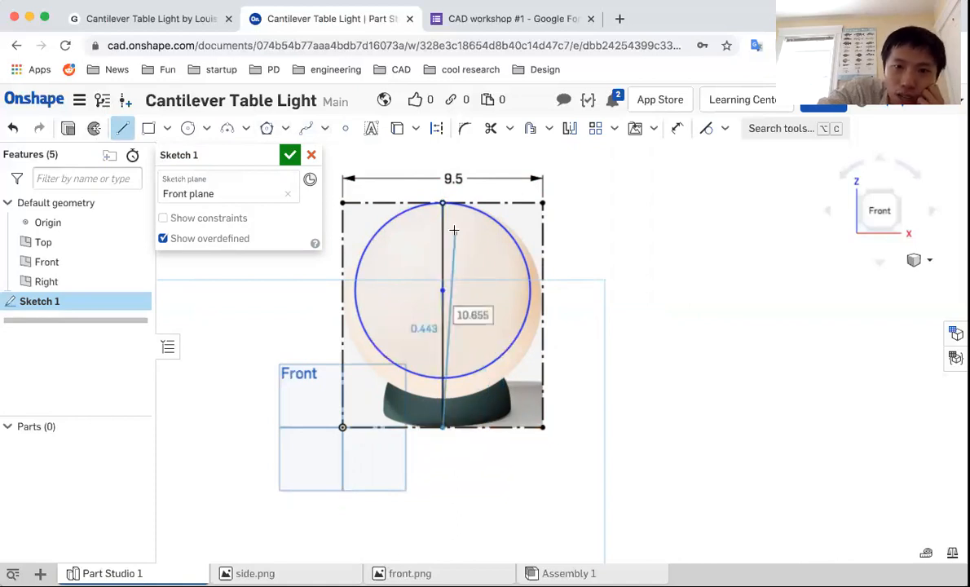
pyautogui.press('Escape')
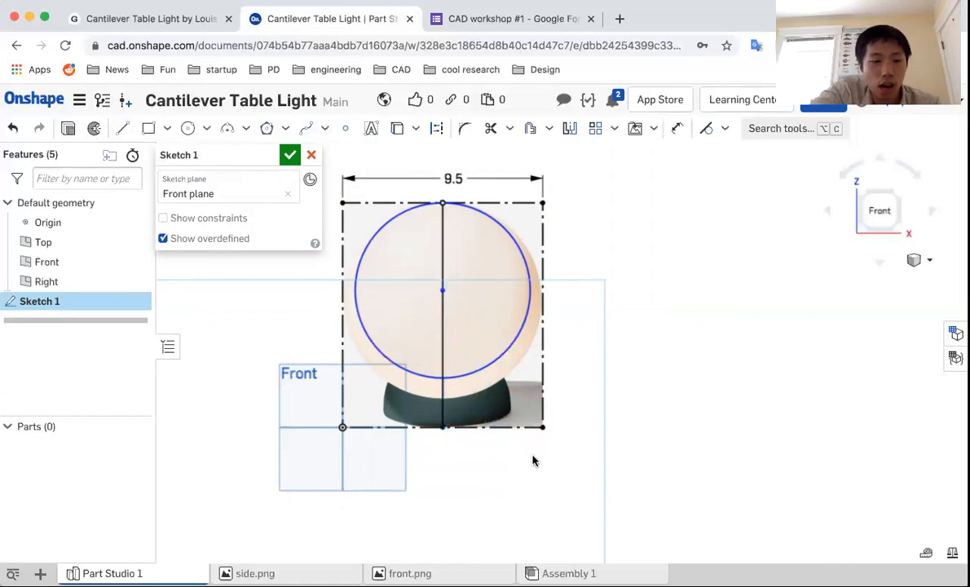
# Try to make the globe circle tangent to the reference image's right edge, and undo the constraint
pyautogui.click(469, 374)
pyautogui.click(541, 375)
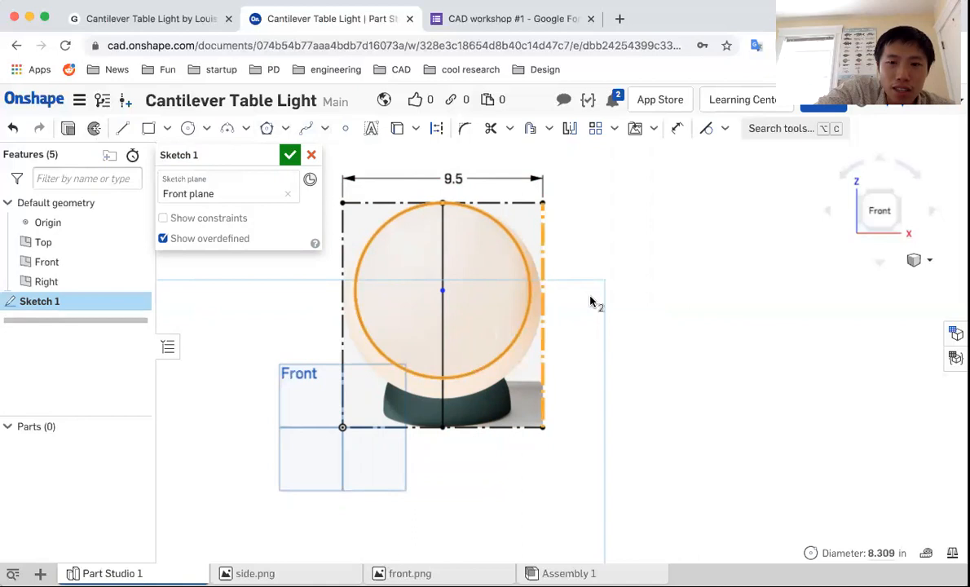
pyautogui.click(706, 130)
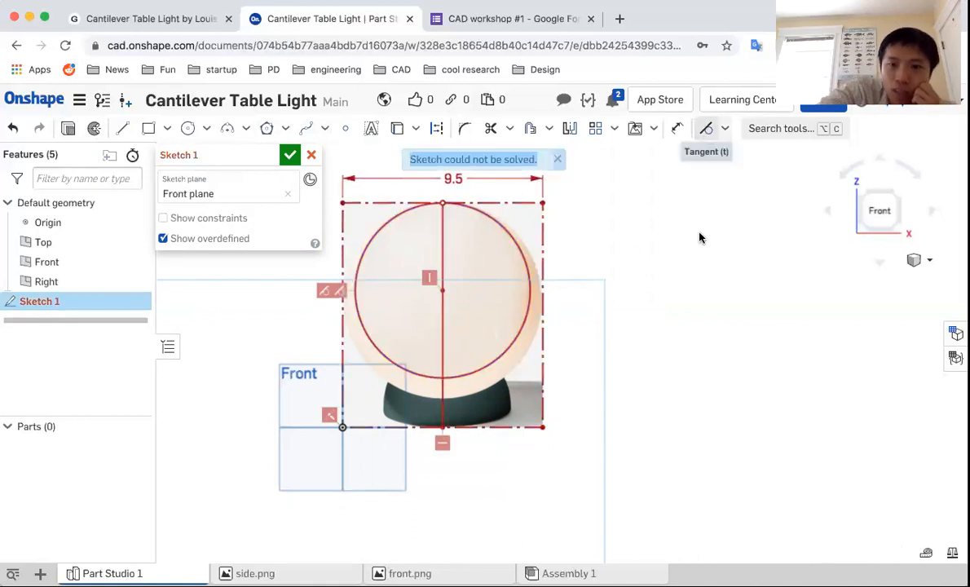
pyautogui.press('super+z')
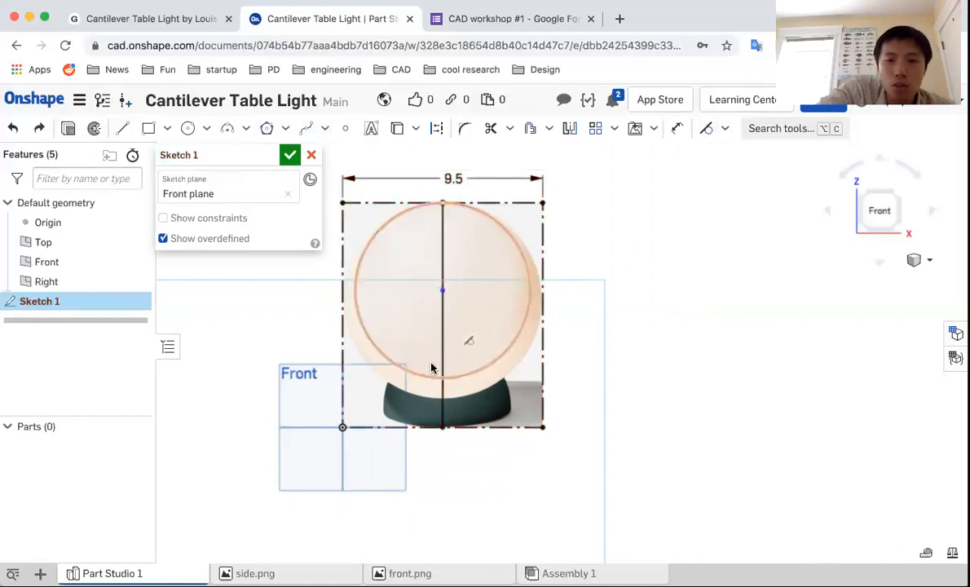
pyautogui.click(574, 328)
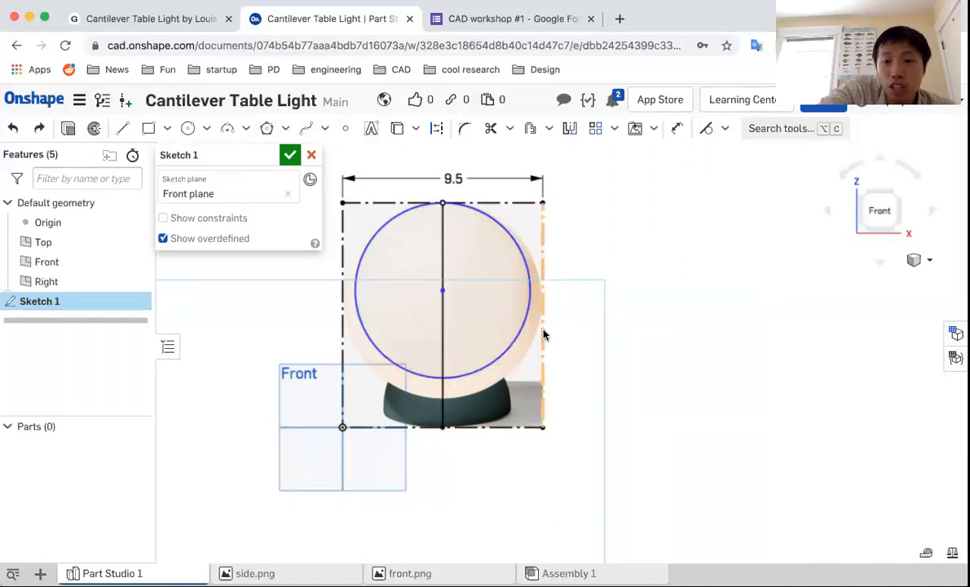
# Enlarge the globe circle to about 8.7 in in diameter, keeping it attached to the image's top-edge midpoint
pyautogui.click(543, 333)
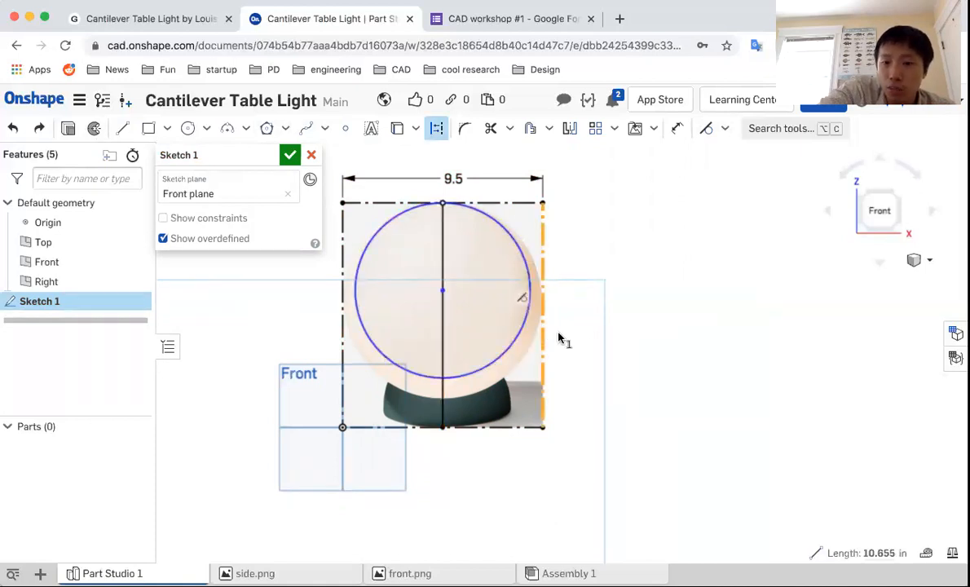
pyautogui.click(522, 330)
pyautogui.click(574, 328)
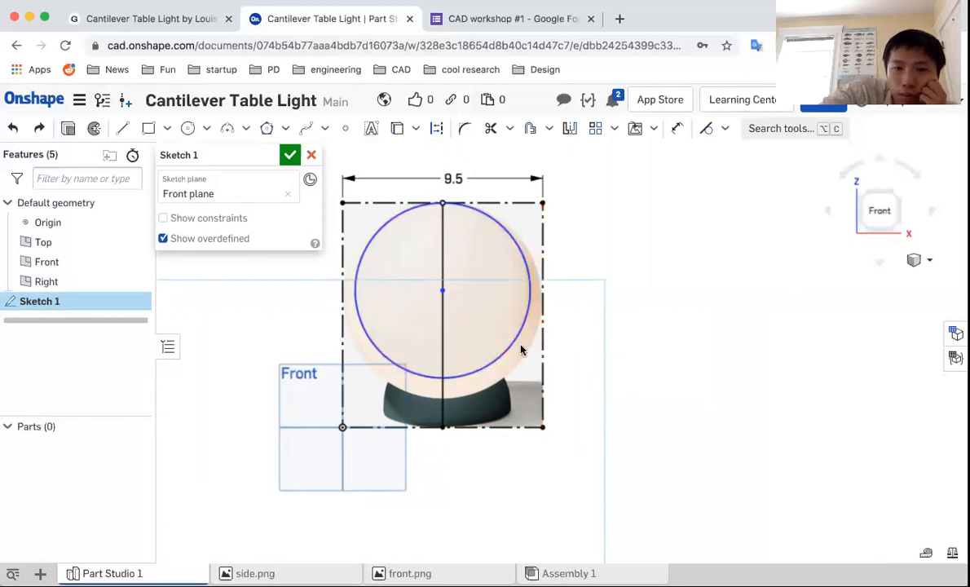
pyautogui.moveTo(463, 395)
pyautogui.mouseDown()
pyautogui.moveTo(442, 401)
pyautogui.moveTo(539, 309)
pyautogui.moveTo(513, 365)
pyautogui.mouseUp()
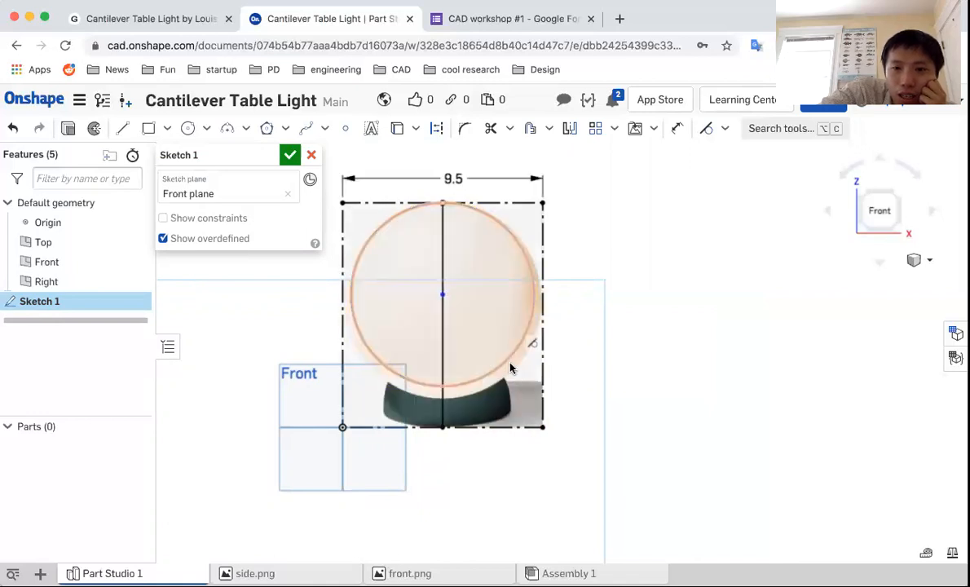
pyautogui.click(461, 386)
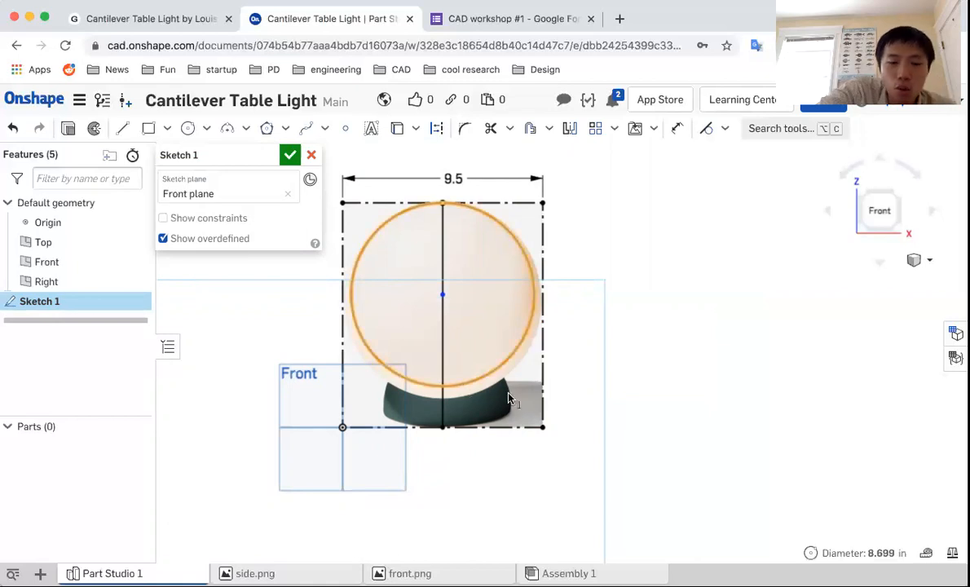
pyautogui.click(573, 295)
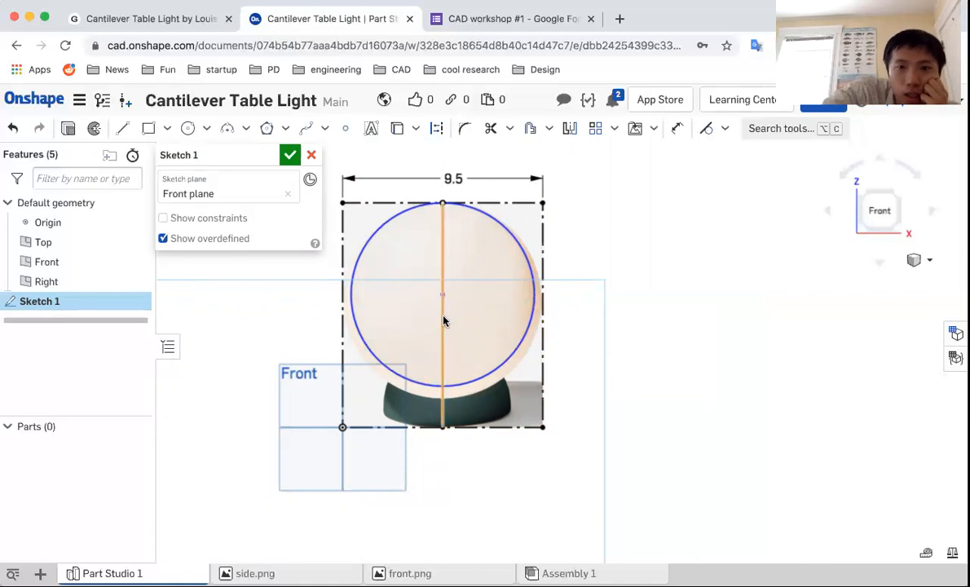
# Trim away the half of the globe circle to the right of the vertical center line
pyautogui.click(492, 137)
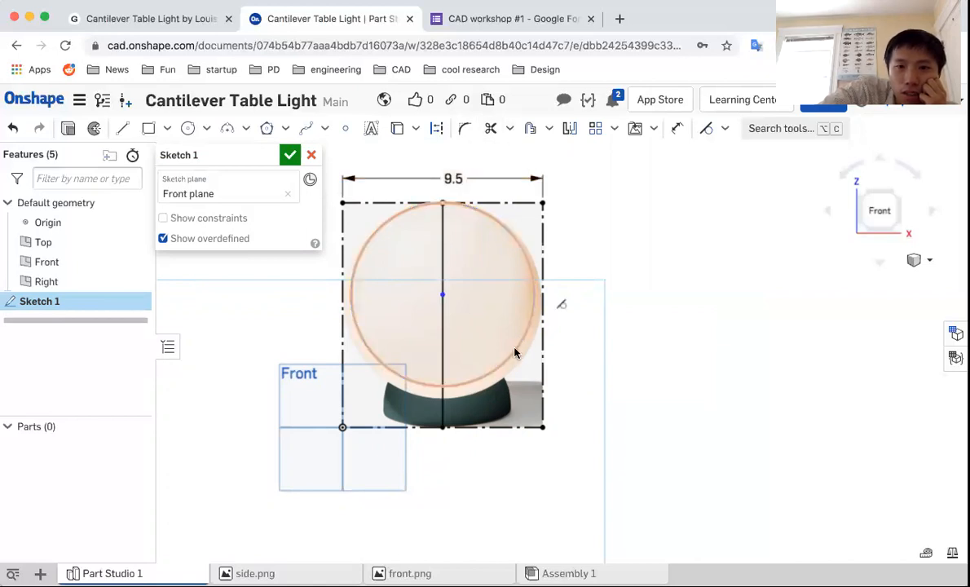
pyautogui.click(490, 131)
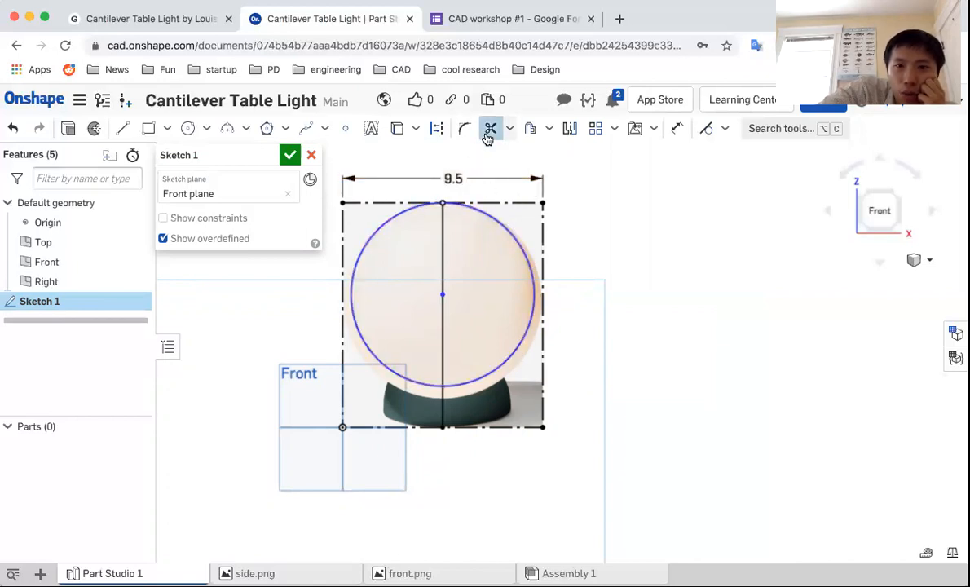
pyautogui.click(504, 357)
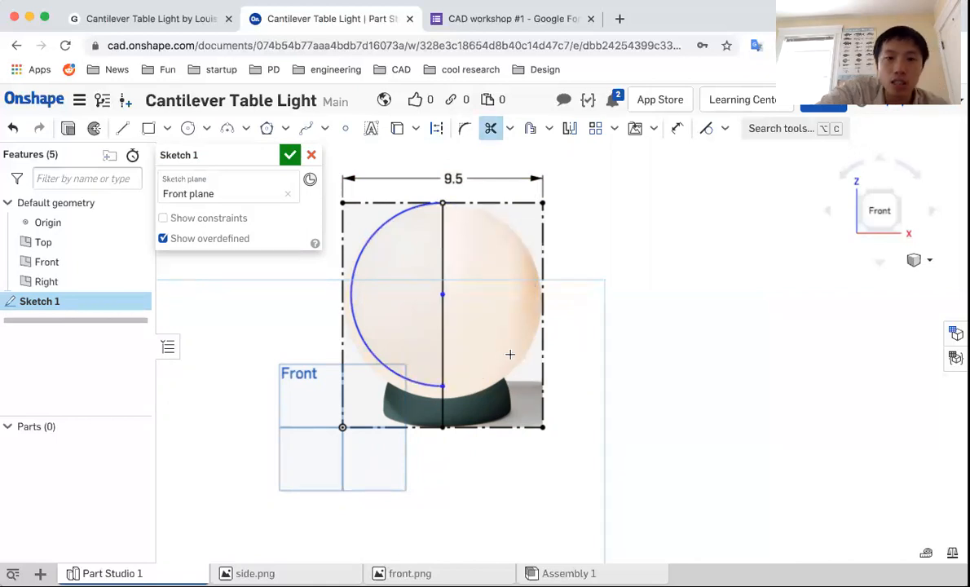
pyautogui.press('Escape')
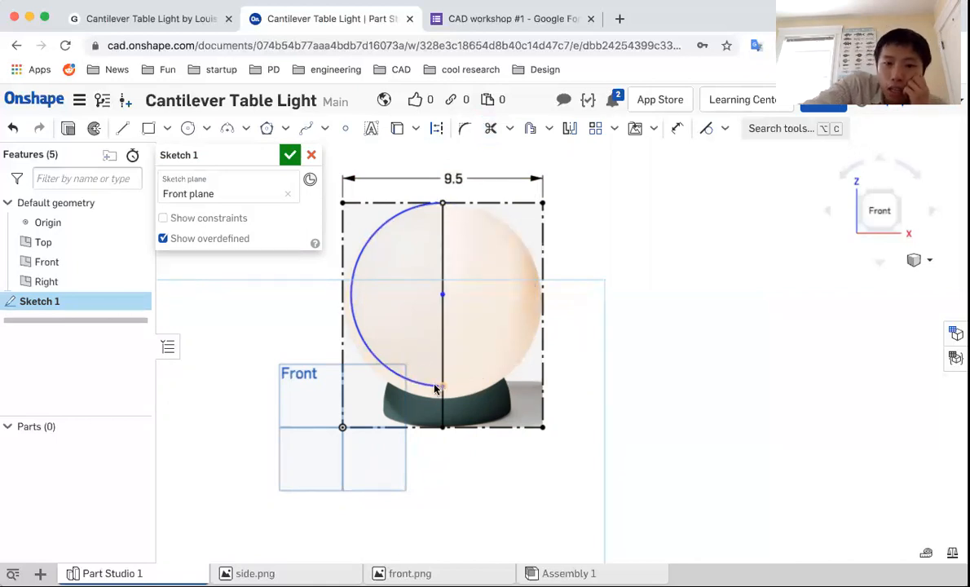
# Constrain the remaining globe arc tangent to the reference image's left edge
pyautogui.moveTo(433, 385)
pyautogui.mouseDown()
pyautogui.moveTo(433, 411)
pyautogui.moveTo(426, 368)
pyautogui.moveTo(411, 366)
pyautogui.mouseUp()
pyautogui.click(412, 366)
pyautogui.click(342, 347)
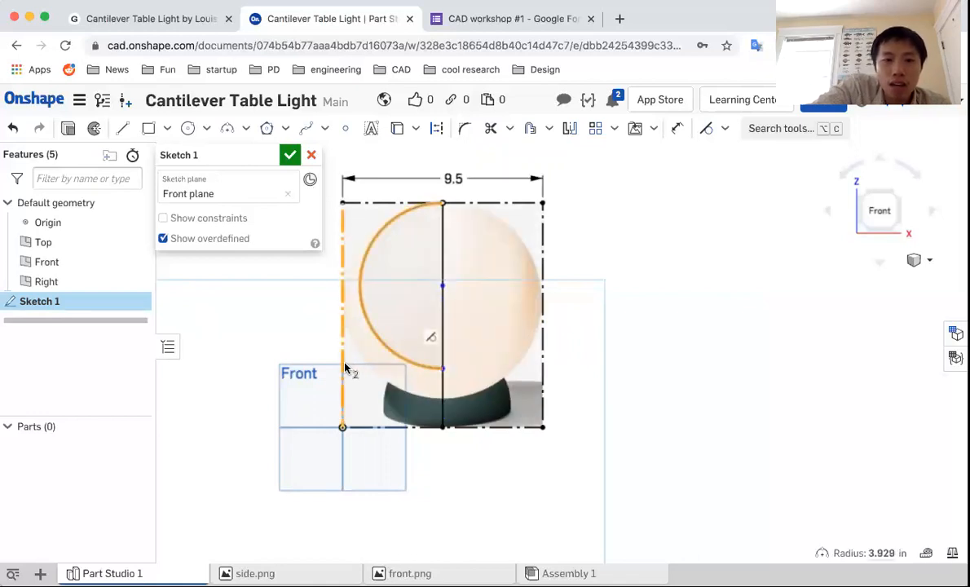
pyautogui.click(698, 136)
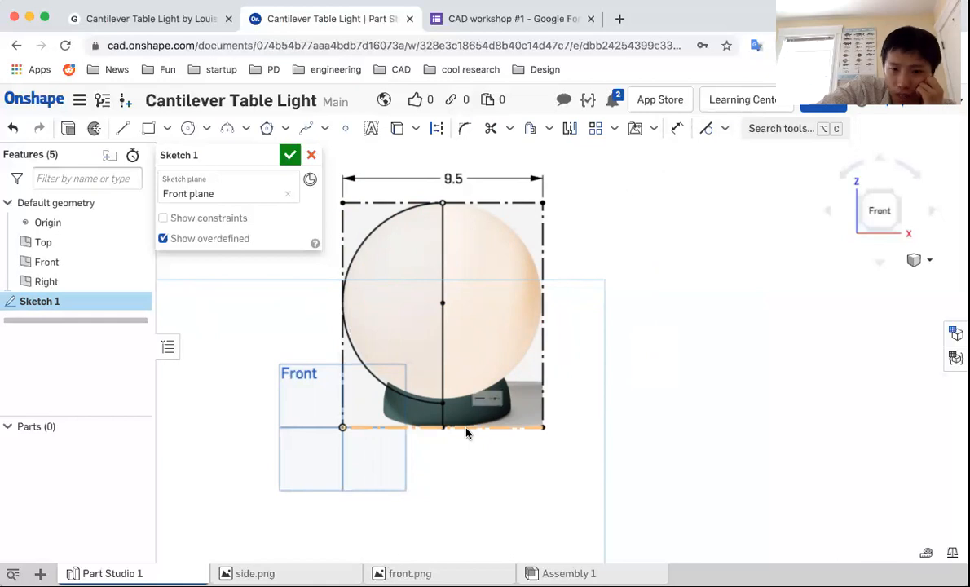
# Examine how the globe arc and the vertical center line fit the reference image around the green base
pyautogui.scroll(2, 395, 413)
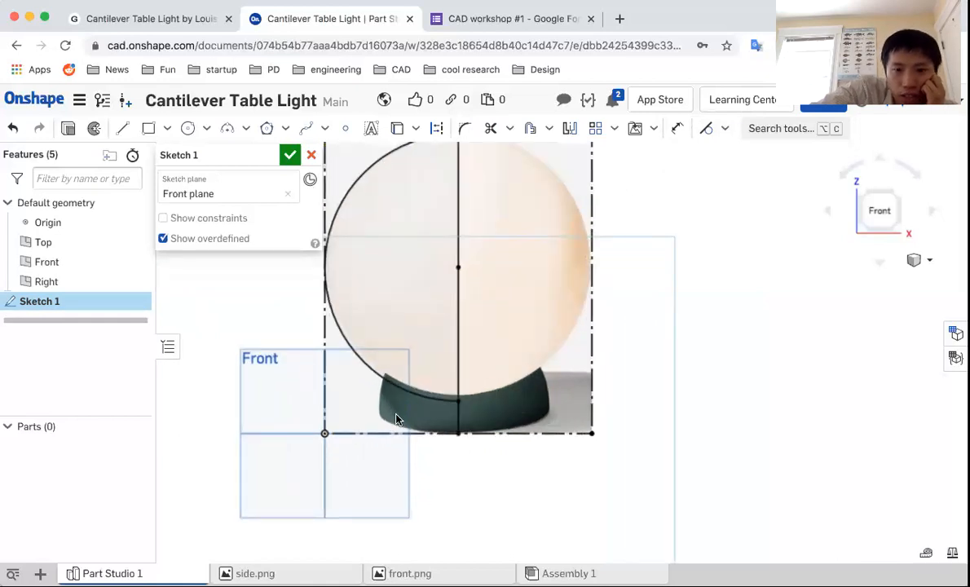
pyautogui.scroll(2, 430, 417)
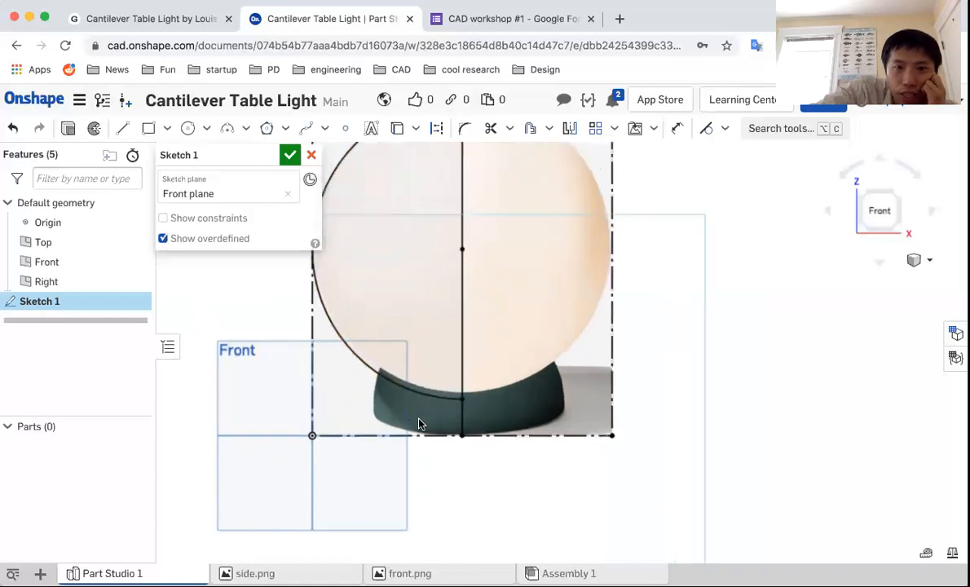
pyautogui.scroll(3, 419, 423)
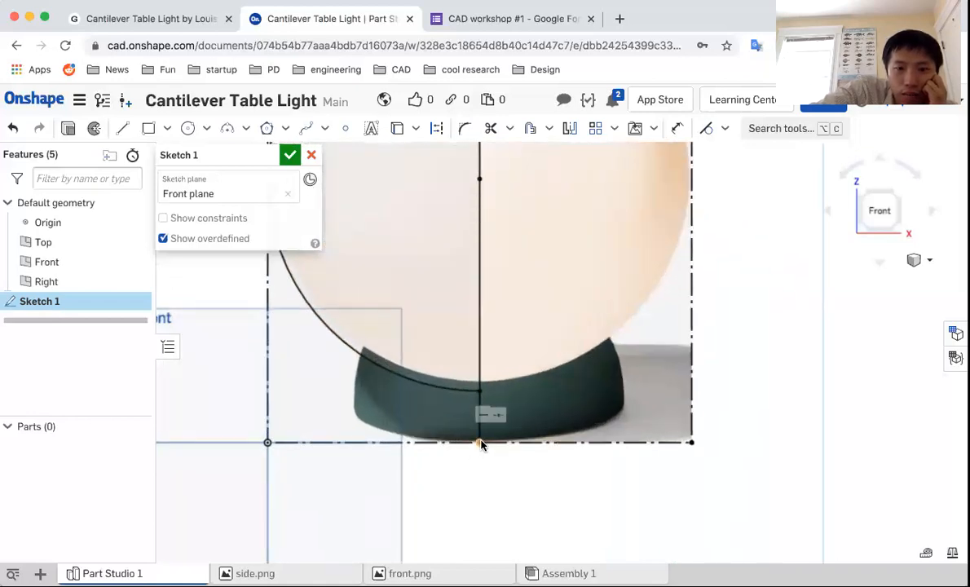
pyautogui.click(479, 365)
pyautogui.click(410, 362)
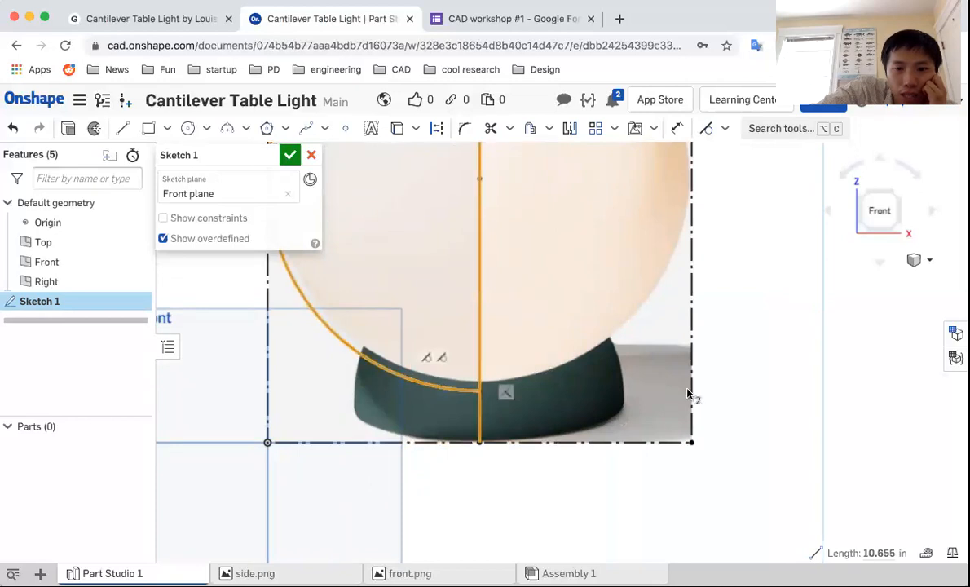
pyautogui.click(759, 364)
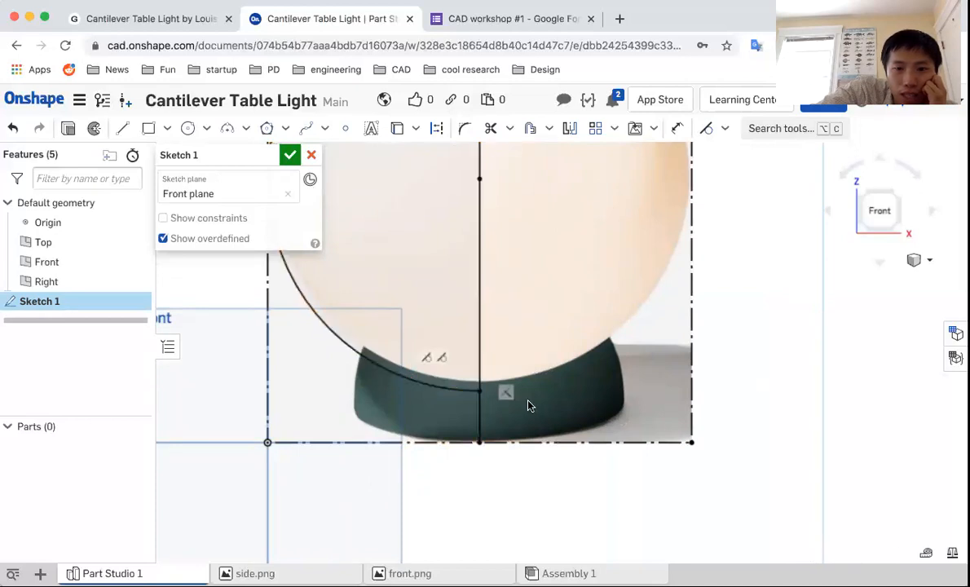
pyautogui.click(450, 392)
pyautogui.scroll(-5, 444, 431)
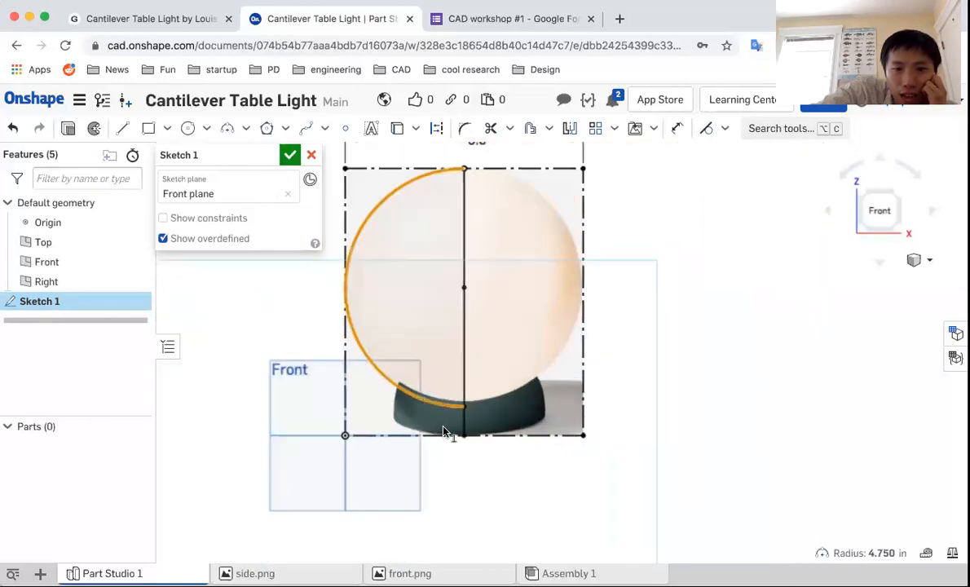
pyautogui.click(627, 408)
# Trace the left outline of the green base with a spline from the globe arc to the center line's lower endpoint
pyautogui.scroll(5, 421, 419)
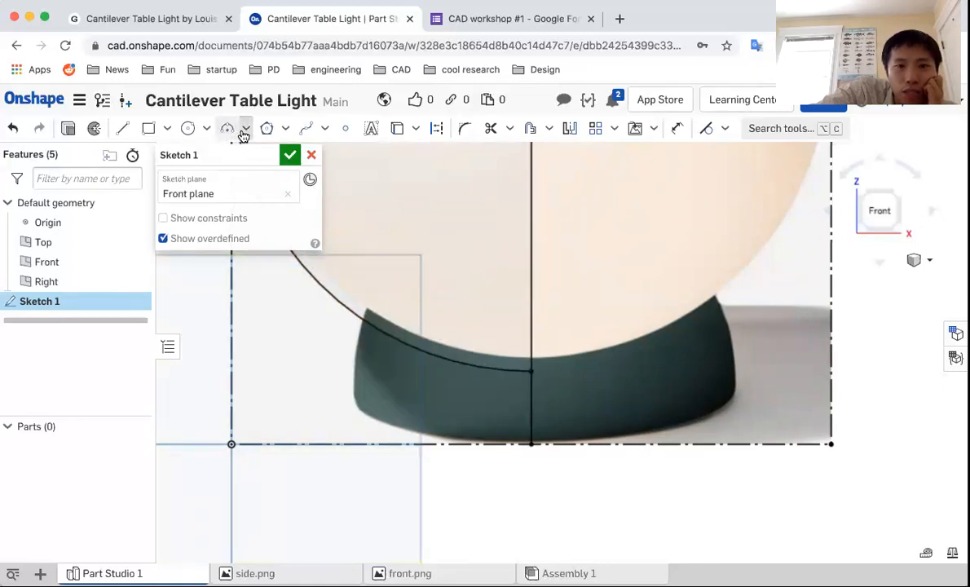
pyautogui.click(245, 129)
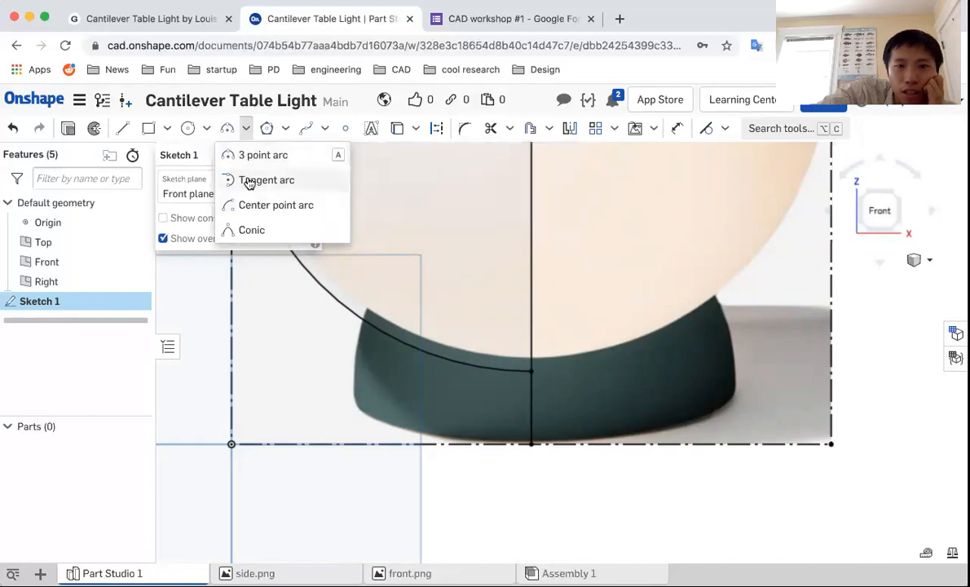
pyautogui.click(302, 133)
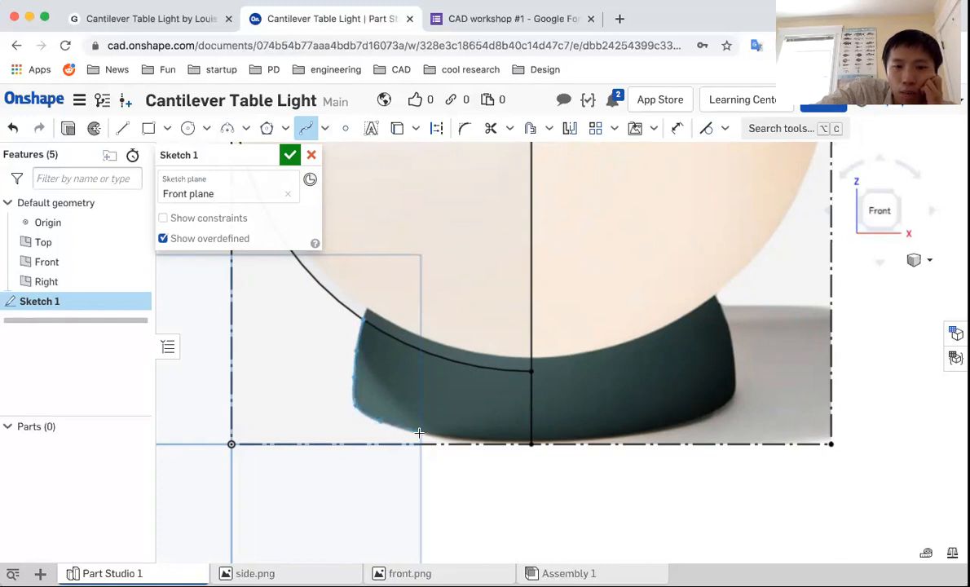
pyautogui.click(528, 441)
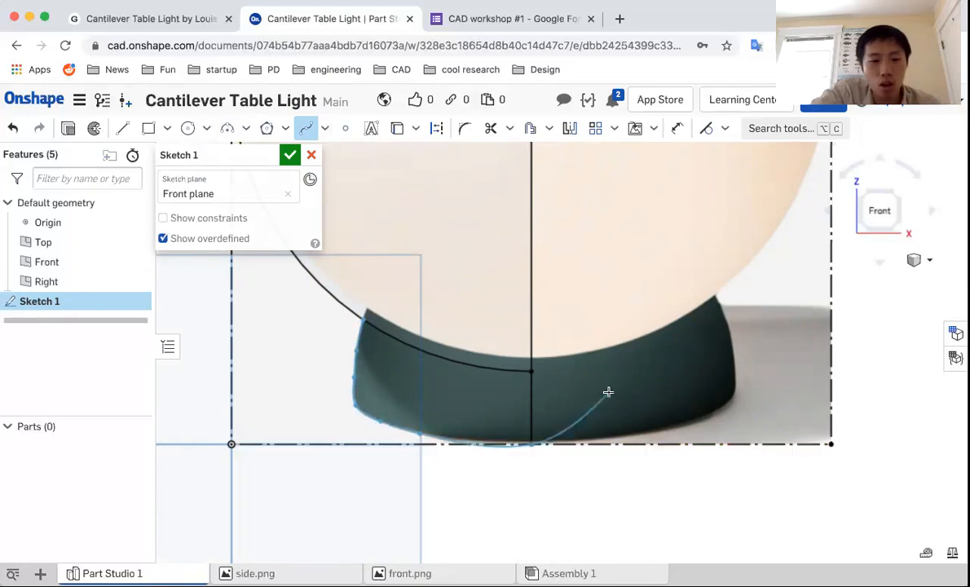
pyautogui.doubleClick(572, 487)
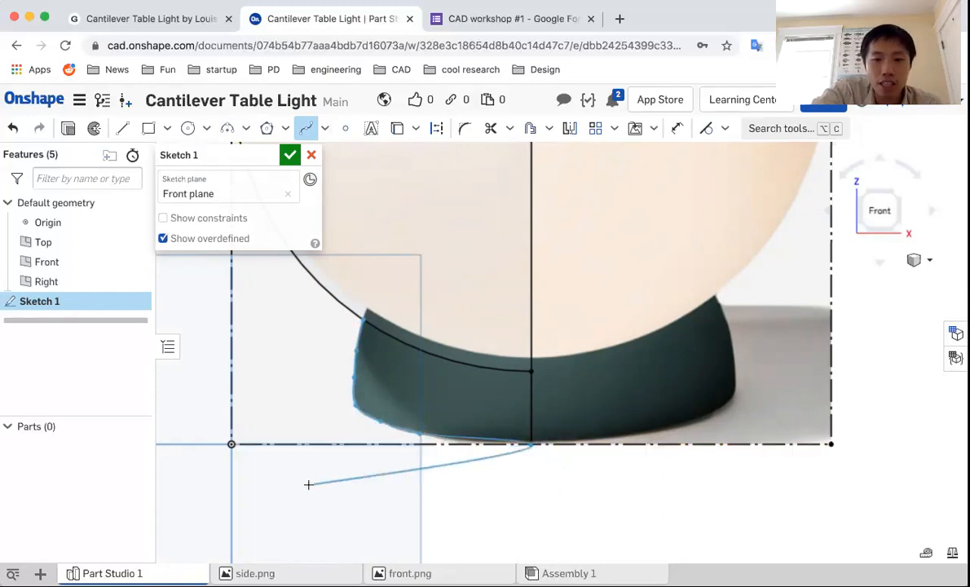
pyautogui.press('Escape')
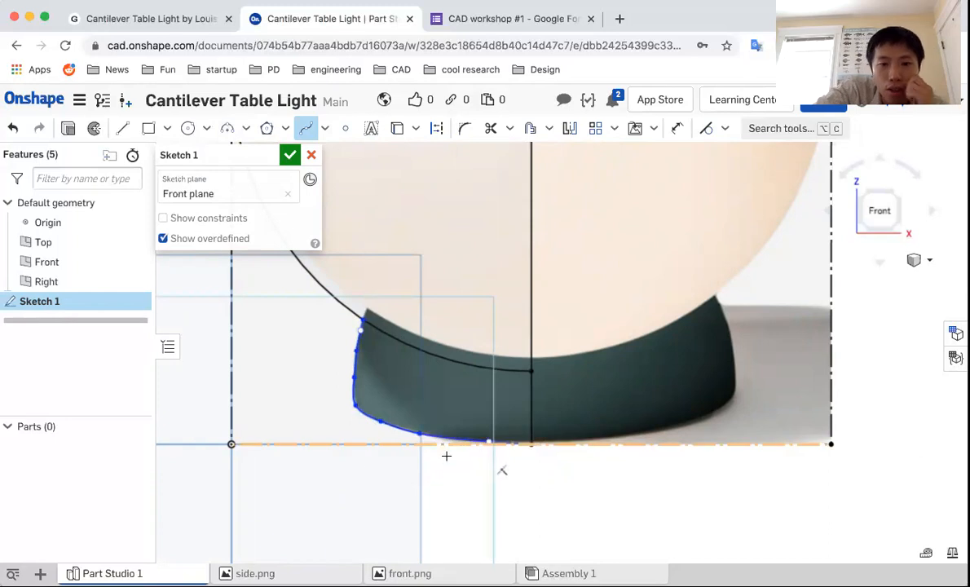
pyautogui.press('Escape')
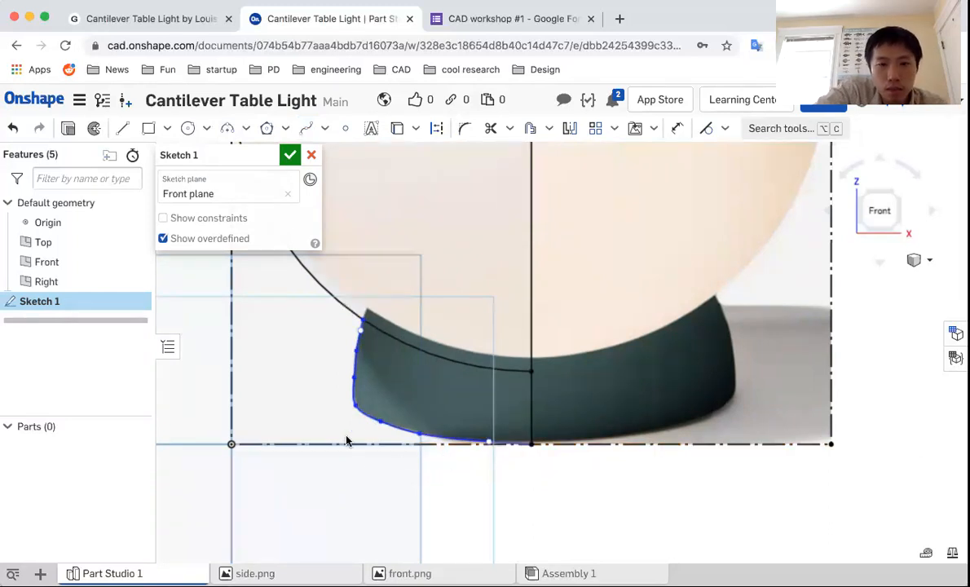
# Examine how closely the spline and its points follow the side and underside of the green base
pyautogui.scroll(5, 360, 348)
pyautogui.click(360, 348)
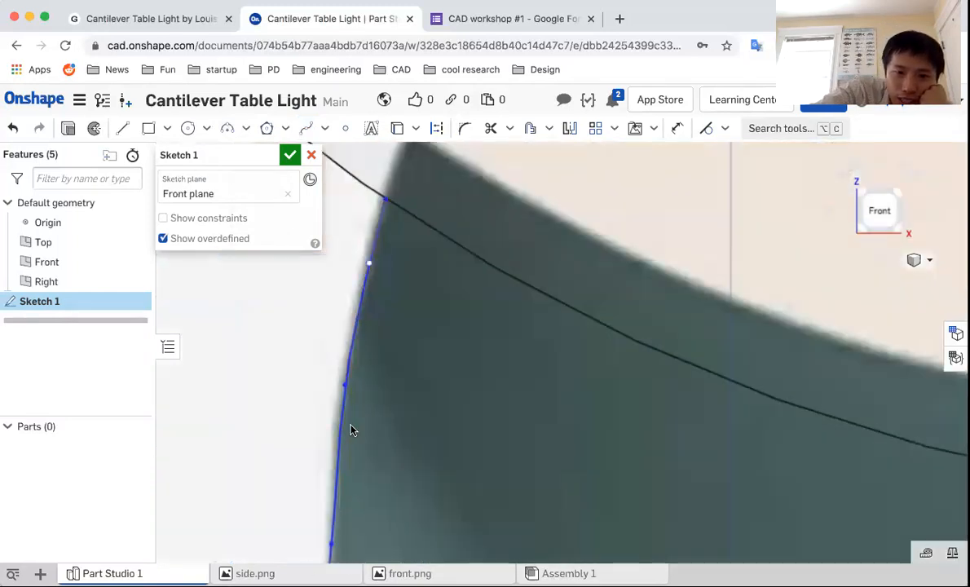
pyautogui.scroll(-3, 376, 209)
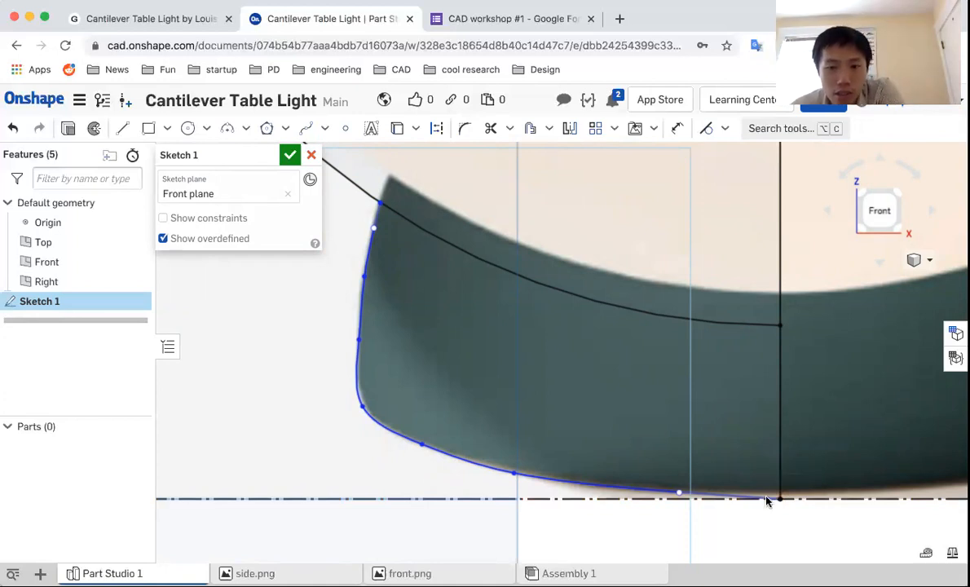
pyautogui.click(537, 477)
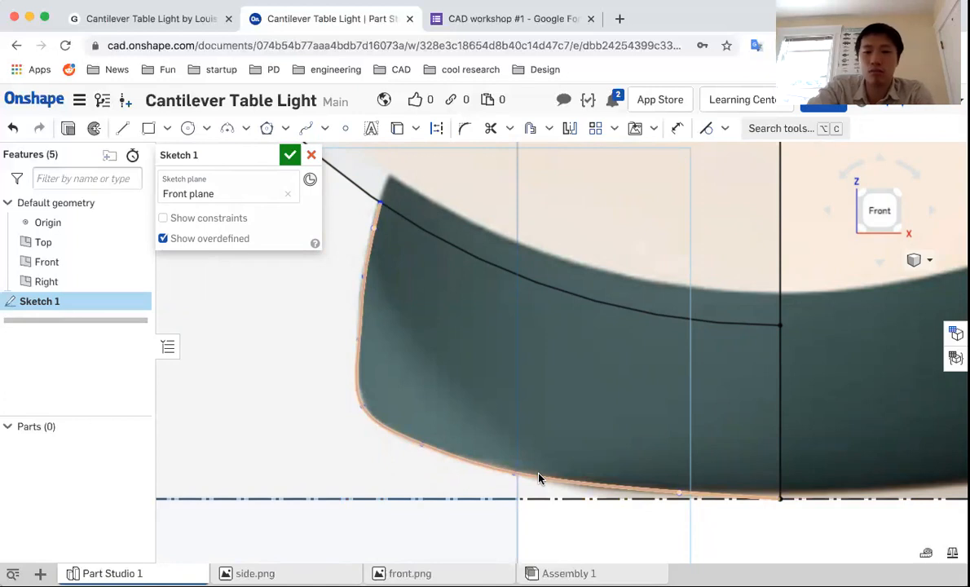
pyautogui.click(538, 477)
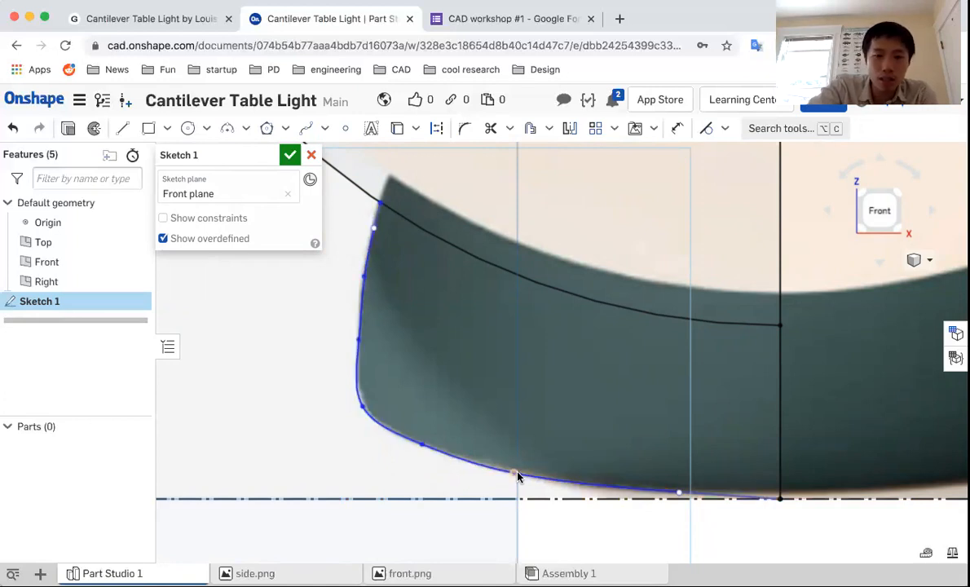
# Review the complete half-globe and base outline against the reference image and finish the sketch
pyautogui.scroll(-3, 392, 484)
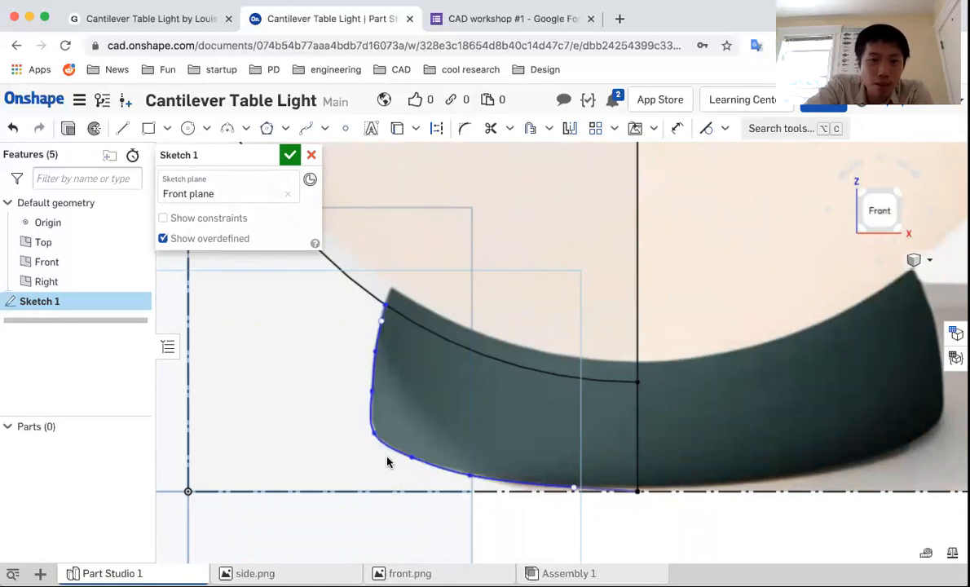
pyautogui.scroll(-1, 455, 472)
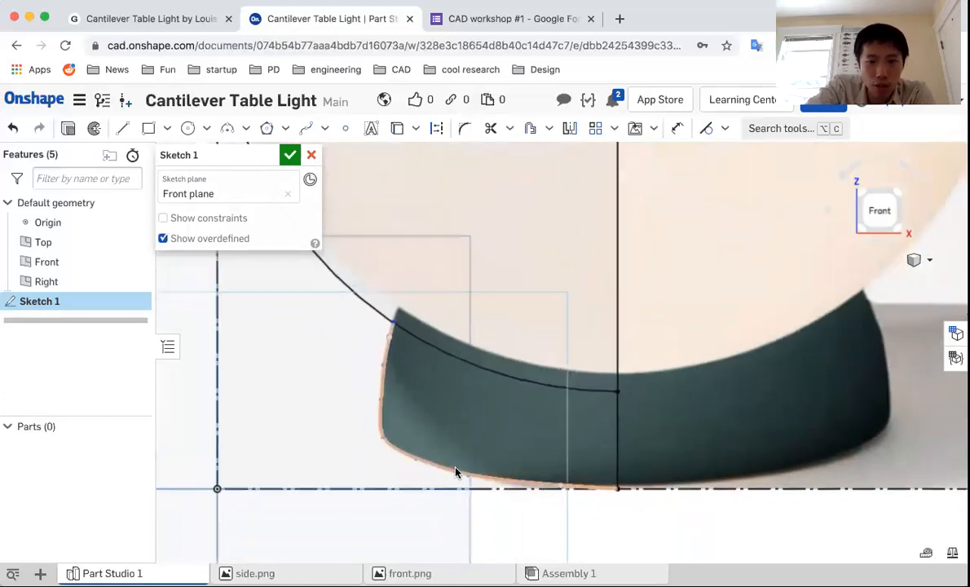
pyautogui.scroll(-2, 455, 472)
pyautogui.click(522, 477)
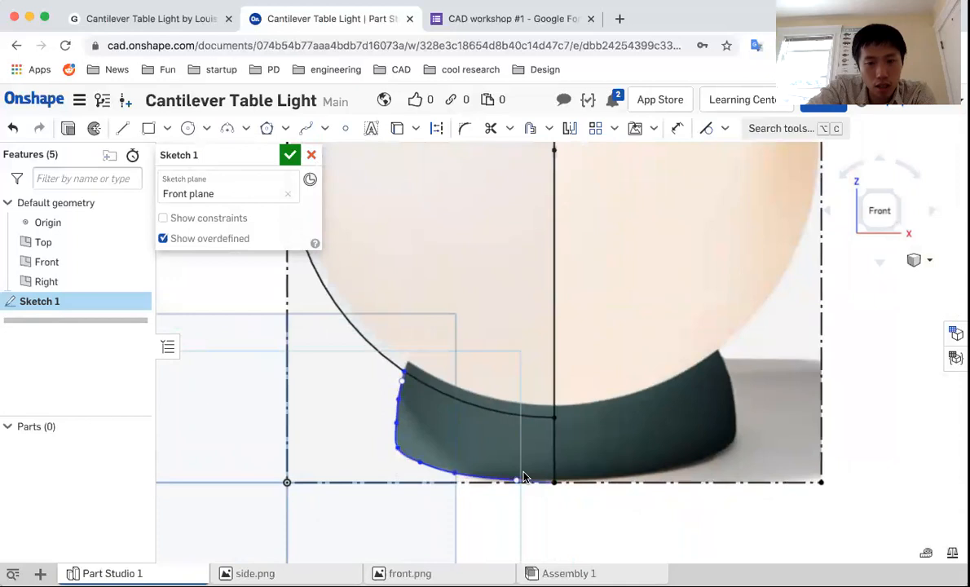
pyautogui.scroll(-2, 511, 466)
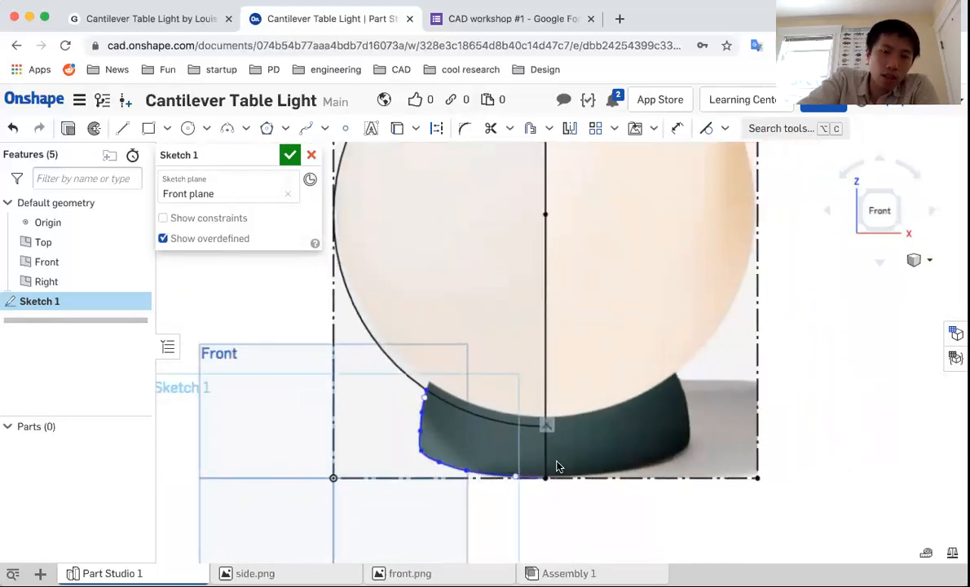
pyautogui.scroll(-2, 504, 447)
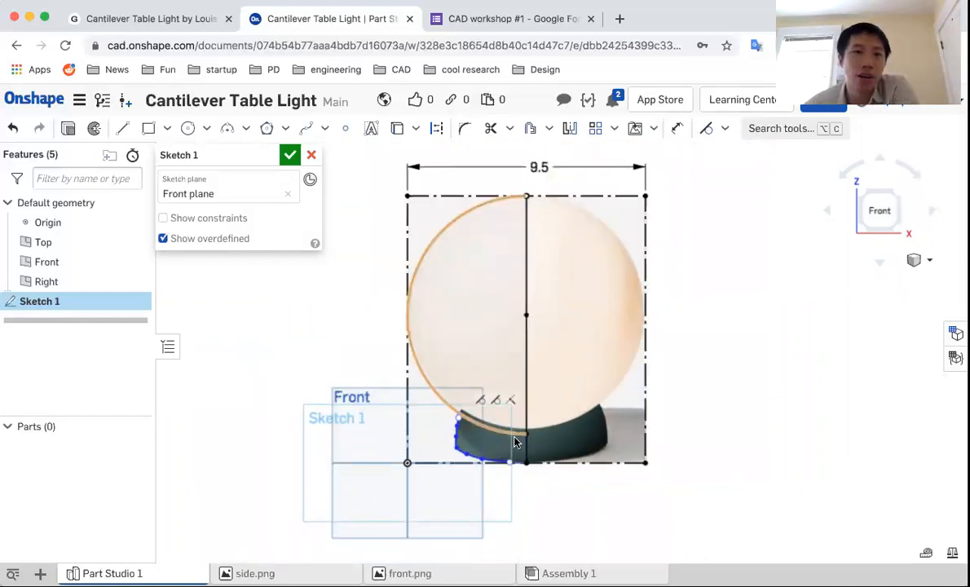
pyautogui.click(289, 155)
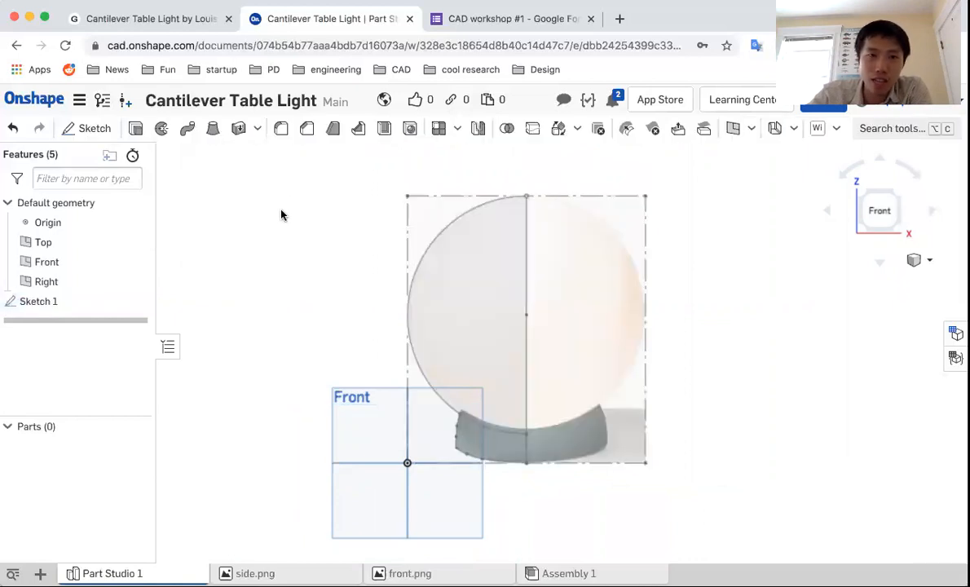
# Check that the half-globe and base regions and the vertical center line can be selected, and clear the selection
pyautogui.moveTo(258, 177); pyautogui.dragTo(336, 310)
pyautogui.scroll(-1, 396, 305)
pyautogui.moveTo(370, 301); pyautogui.dragTo(381, 310, button='right')
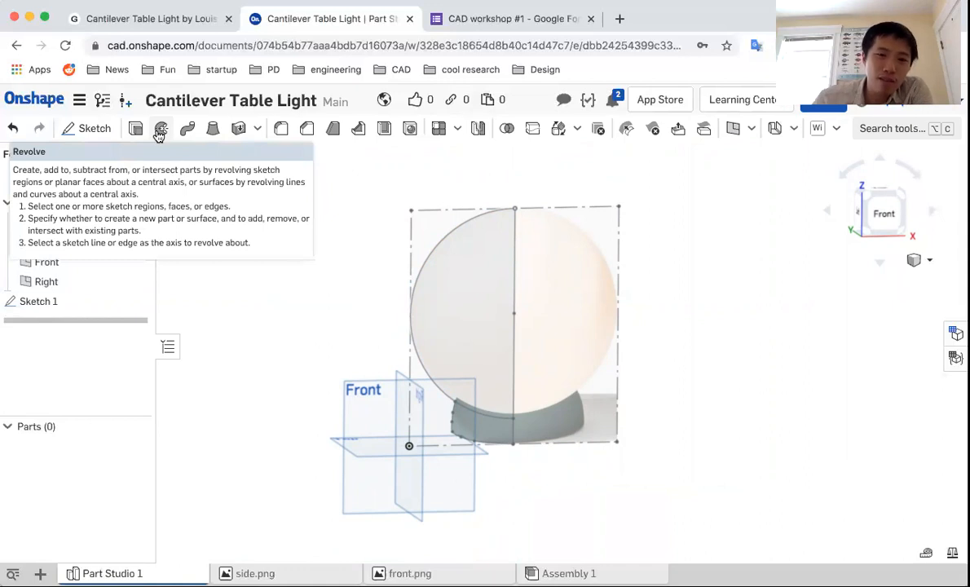
pyautogui.click(482, 295)
pyautogui.click(485, 433)
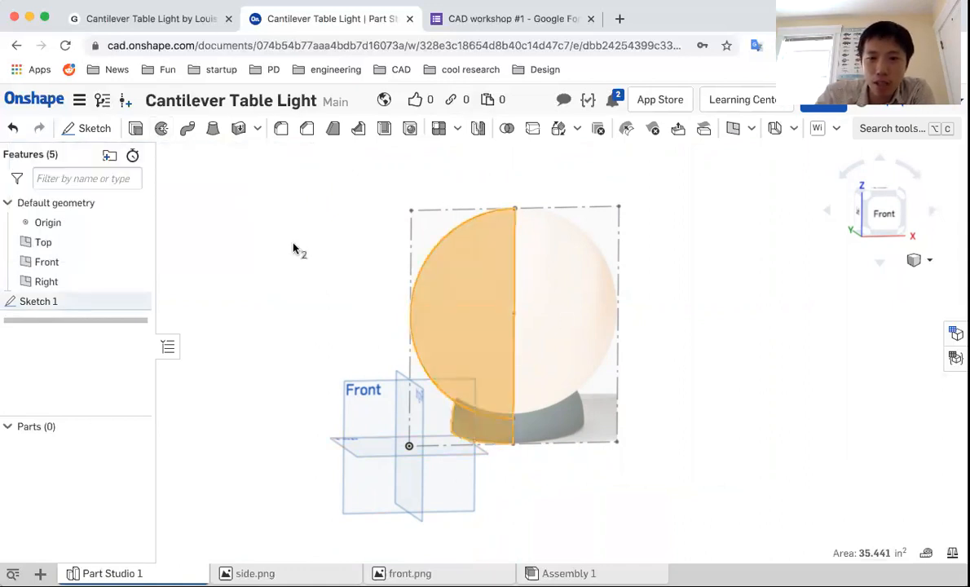
pyautogui.click(292, 242)
pyautogui.click(514, 385)
pyautogui.click(792, 294)
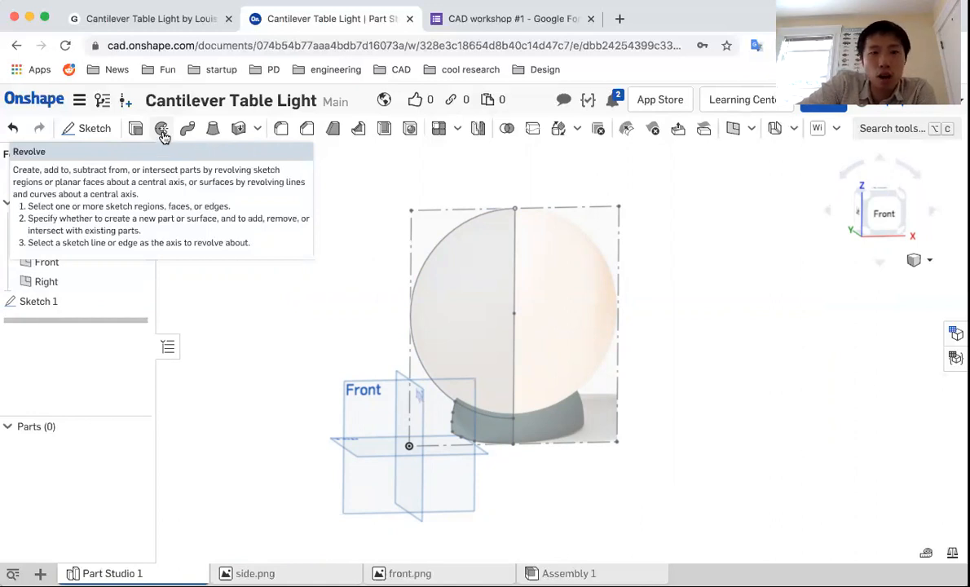
# Revolve the half-globe region a full turn about the vertical center line as a new solid part
pyautogui.click(163, 131)
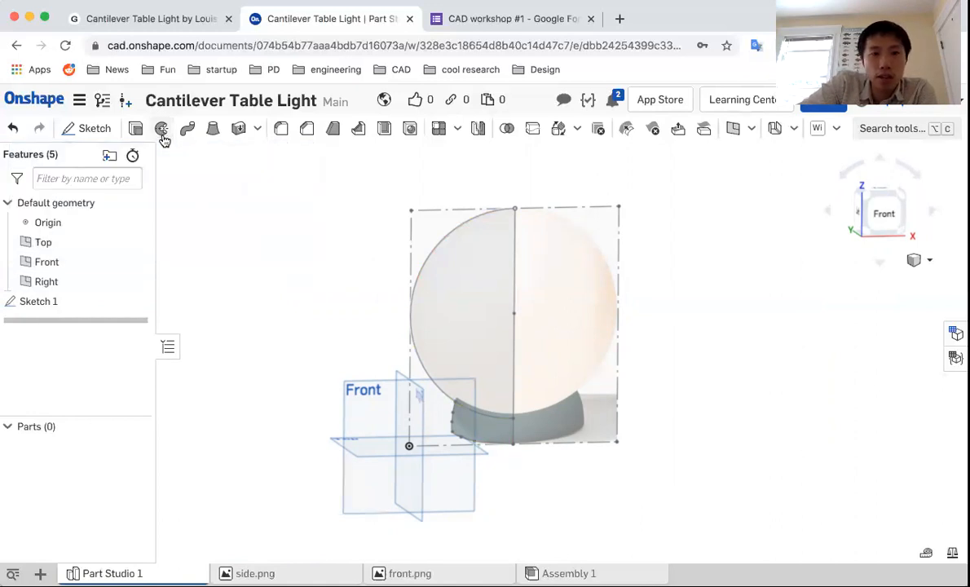
pyautogui.click(446, 318)
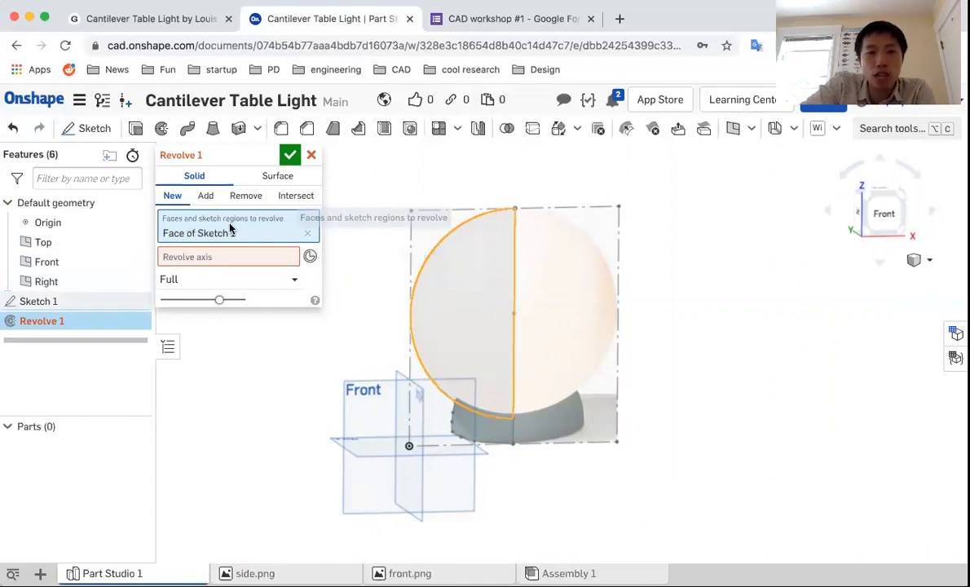
pyautogui.click(200, 258)
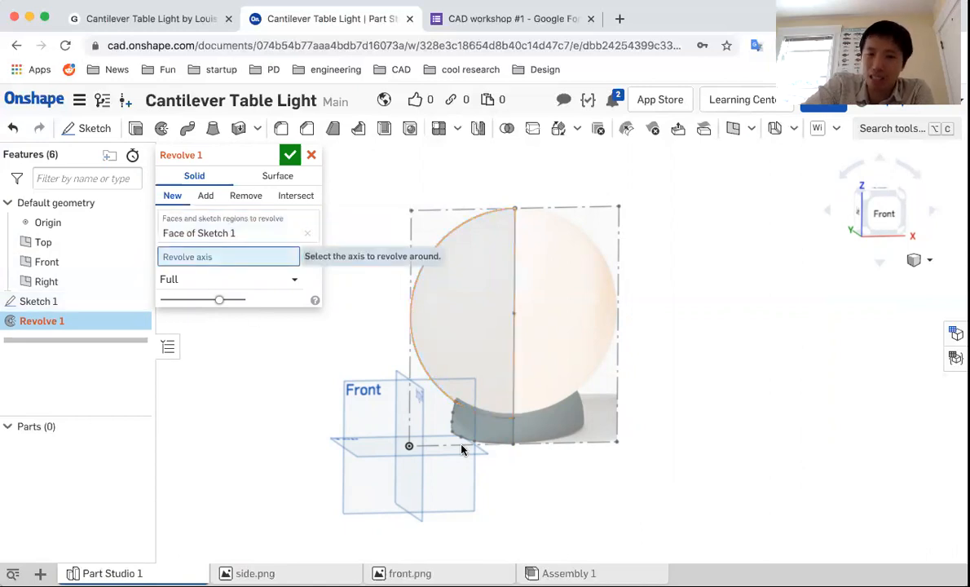
pyautogui.click(514, 387)
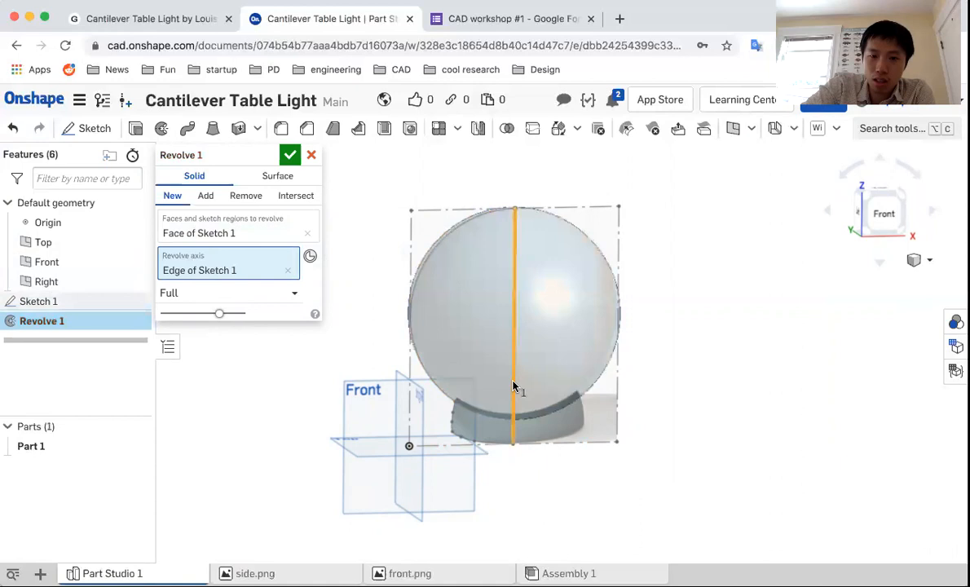
pyautogui.moveTo(495, 381); pyautogui.dragTo(505, 383, button='right')
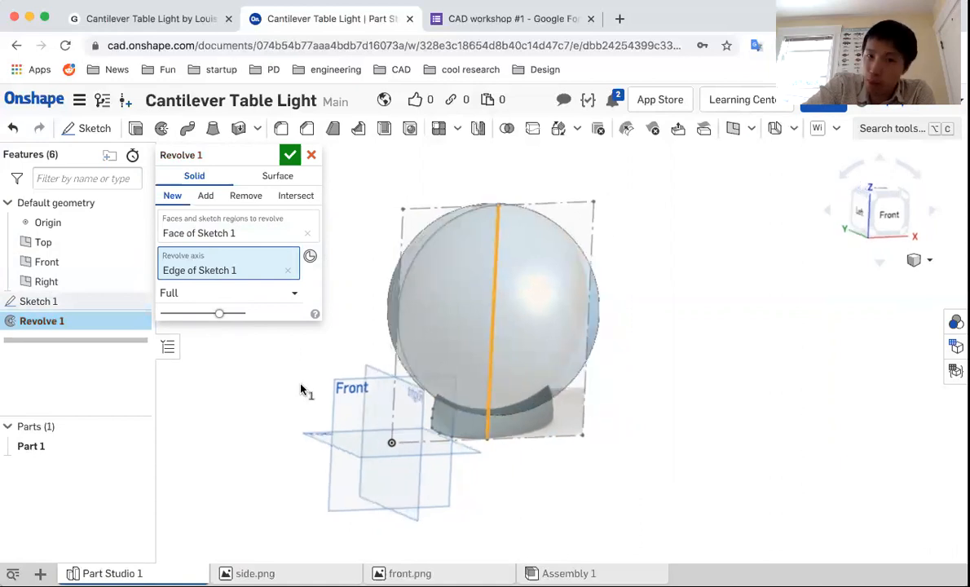
pyautogui.click(289, 155)
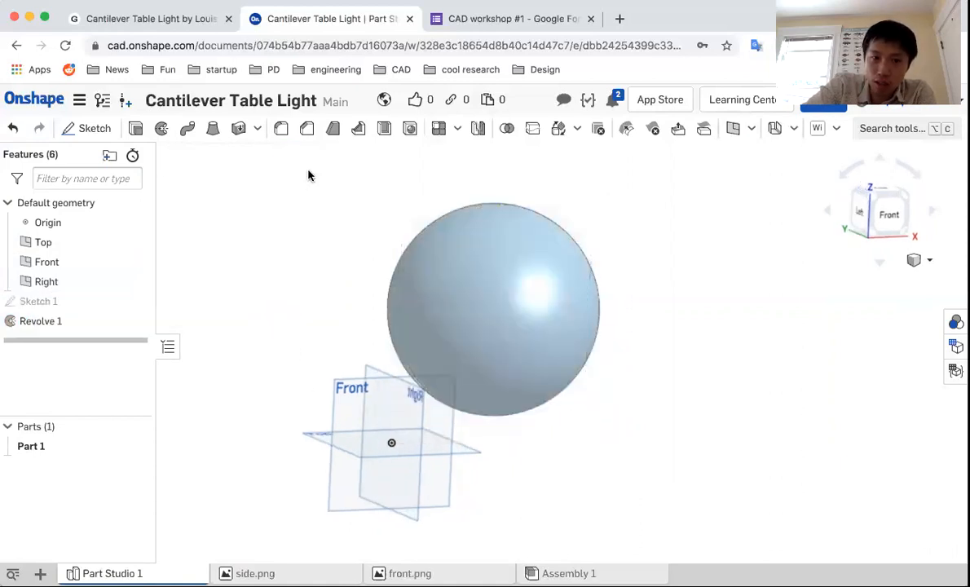
# Show Sketch 1 again so that its base region is available alongside the revolved globe
pyautogui.scroll(-3, 619, 299)
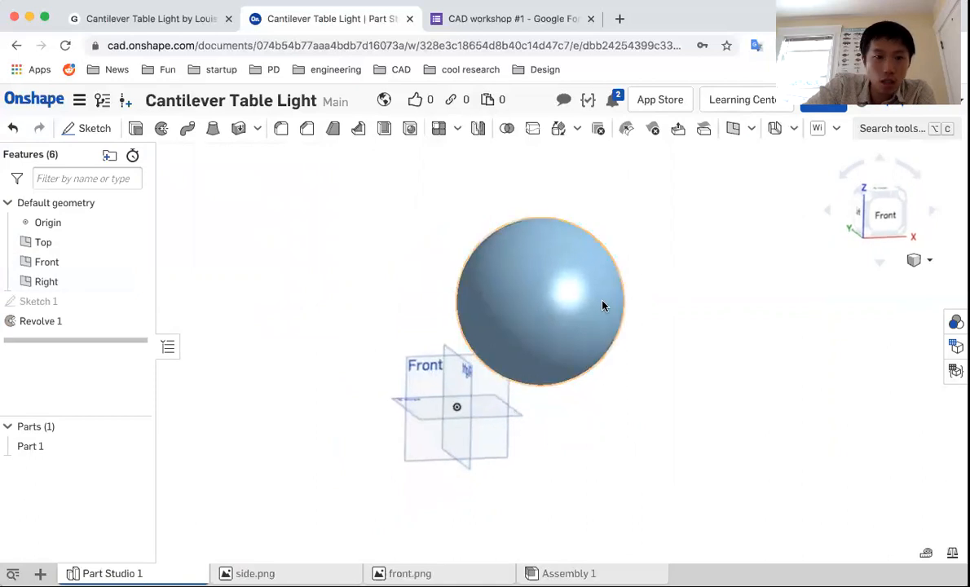
pyautogui.click(160, 129)
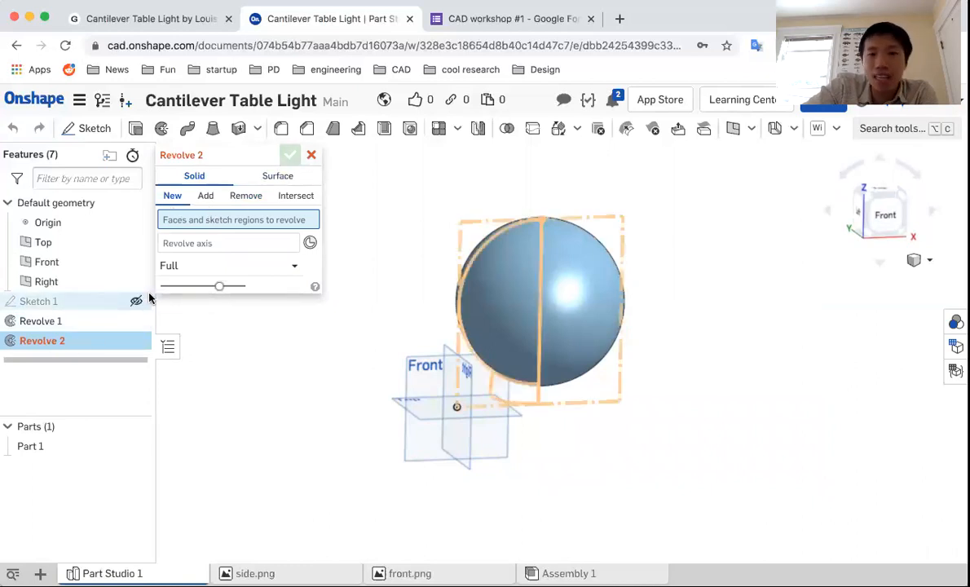
pyautogui.click(289, 154)
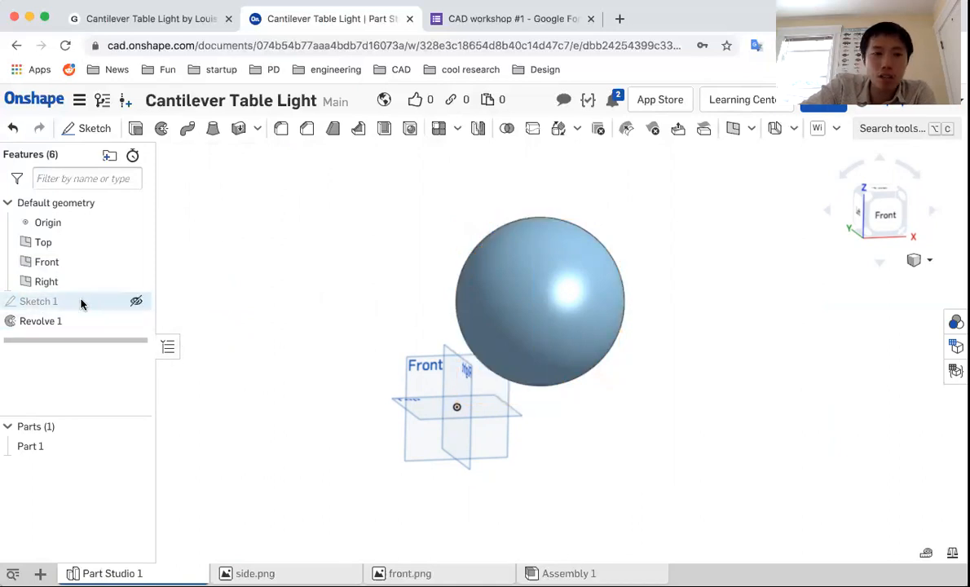
pyautogui.click(136, 302)
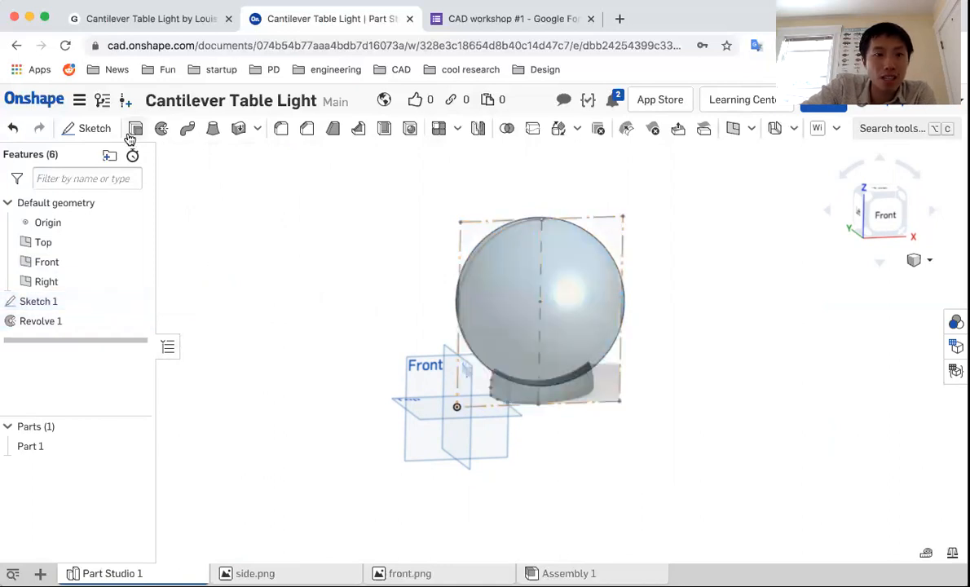
# Revolve the base region a full turn about the vertical center line as a new solid part, separate from the globe
pyautogui.click(158, 129)
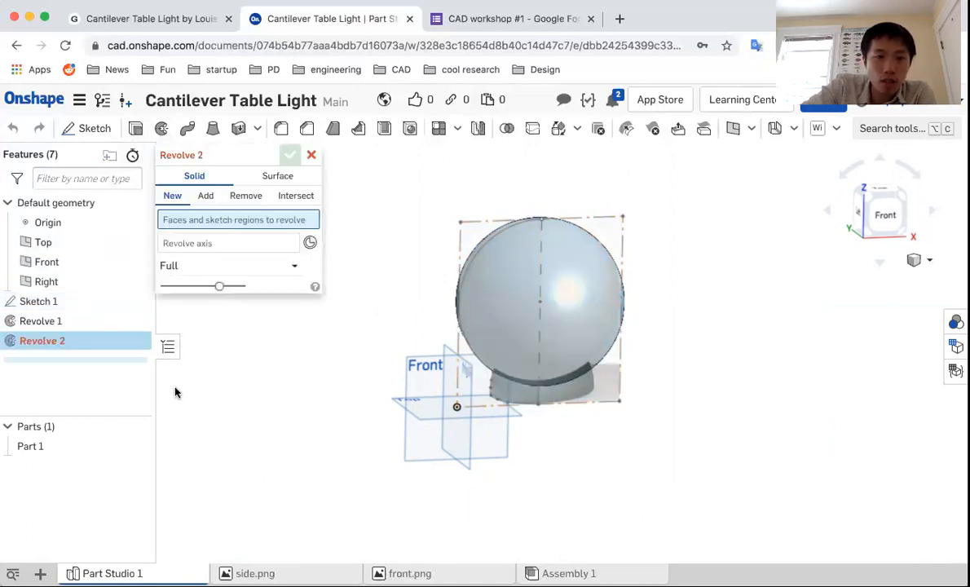
pyautogui.click(519, 401)
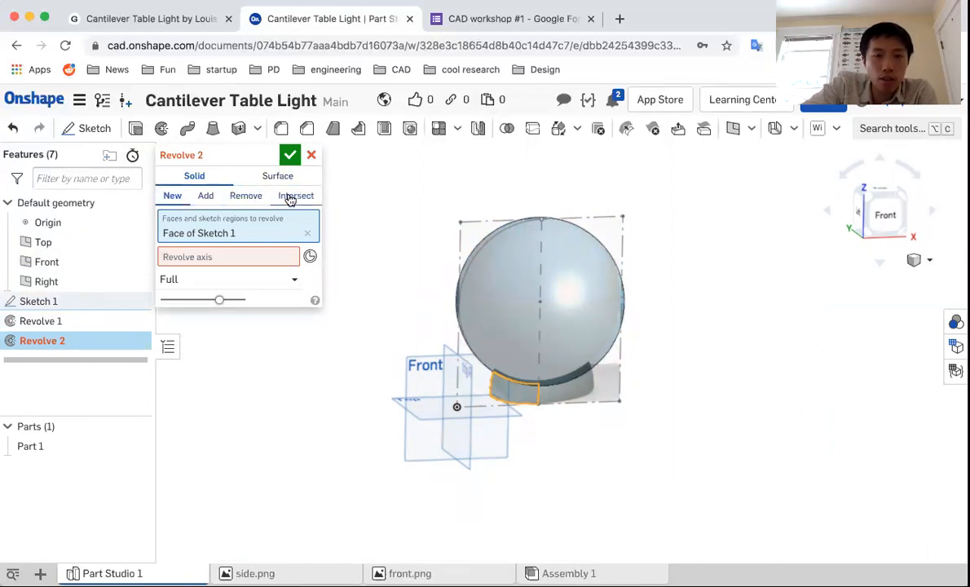
pyautogui.click(206, 195)
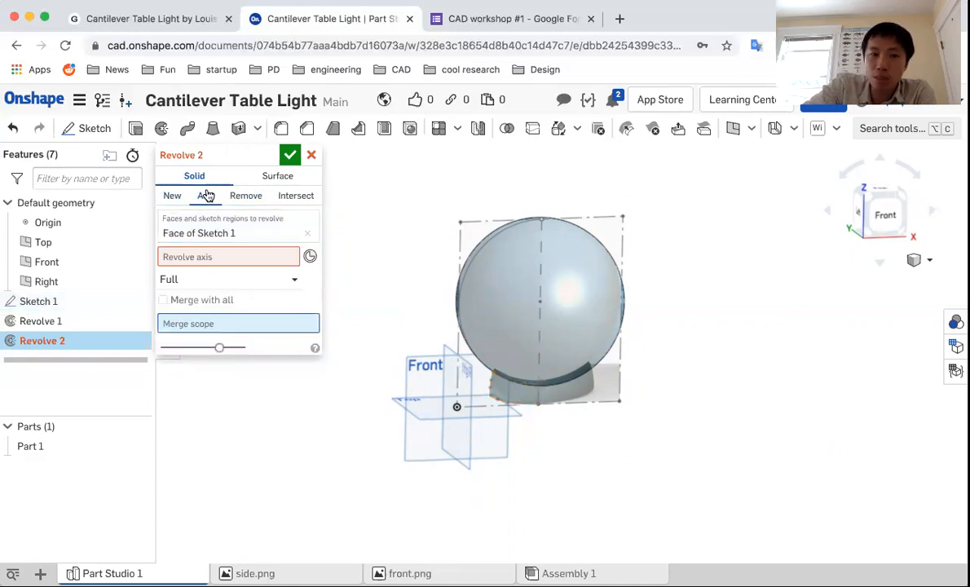
pyautogui.click(247, 198)
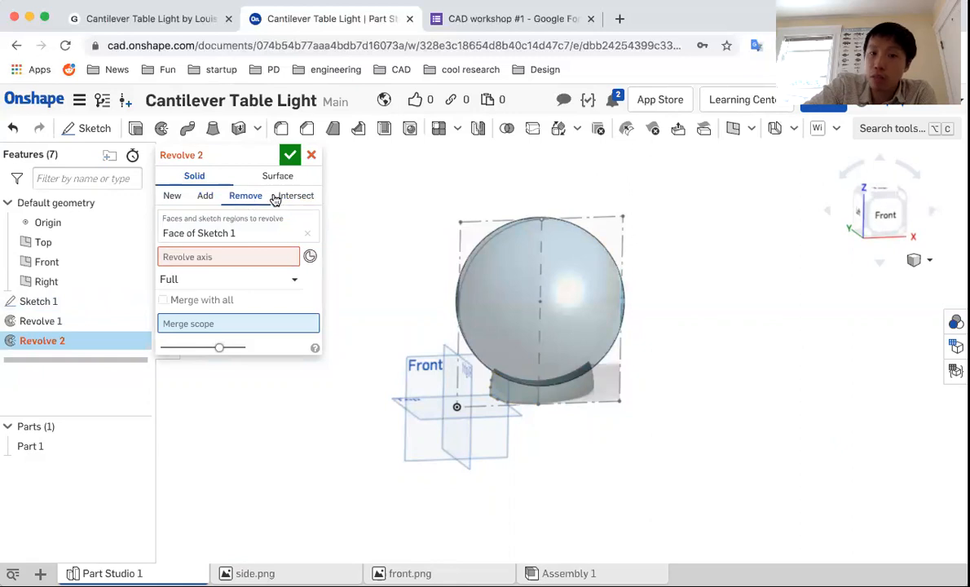
pyautogui.click(292, 196)
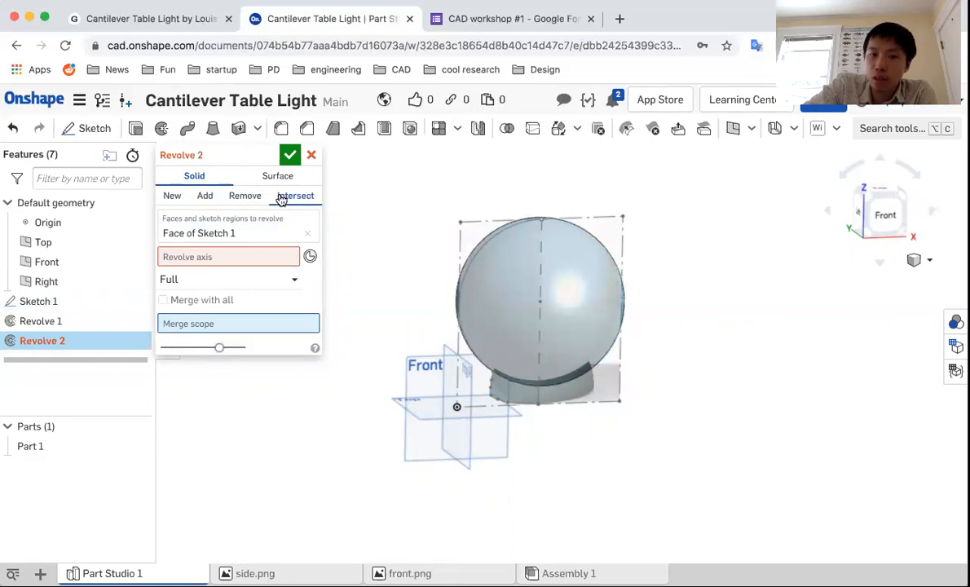
pyautogui.click(171, 197)
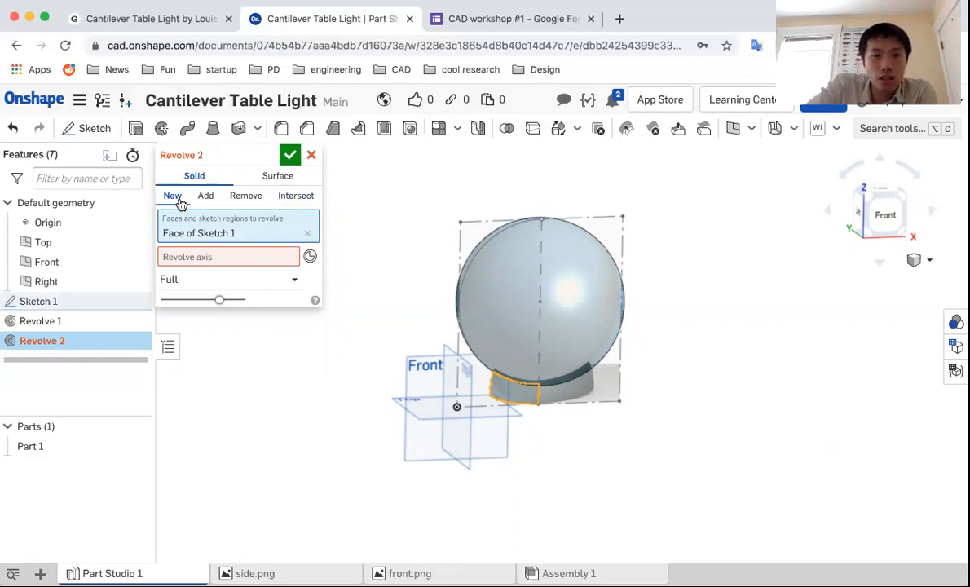
pyautogui.click(214, 256)
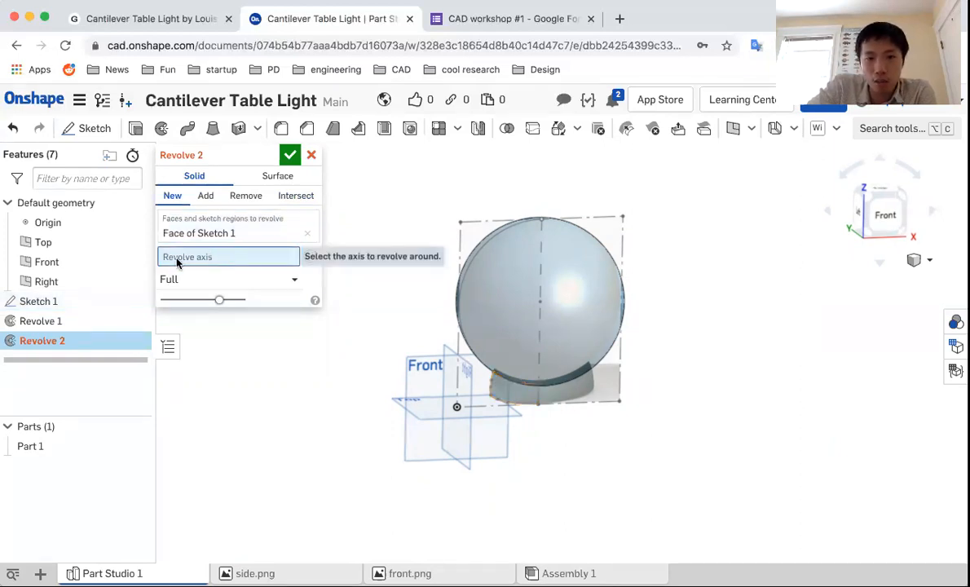
pyautogui.click(544, 341)
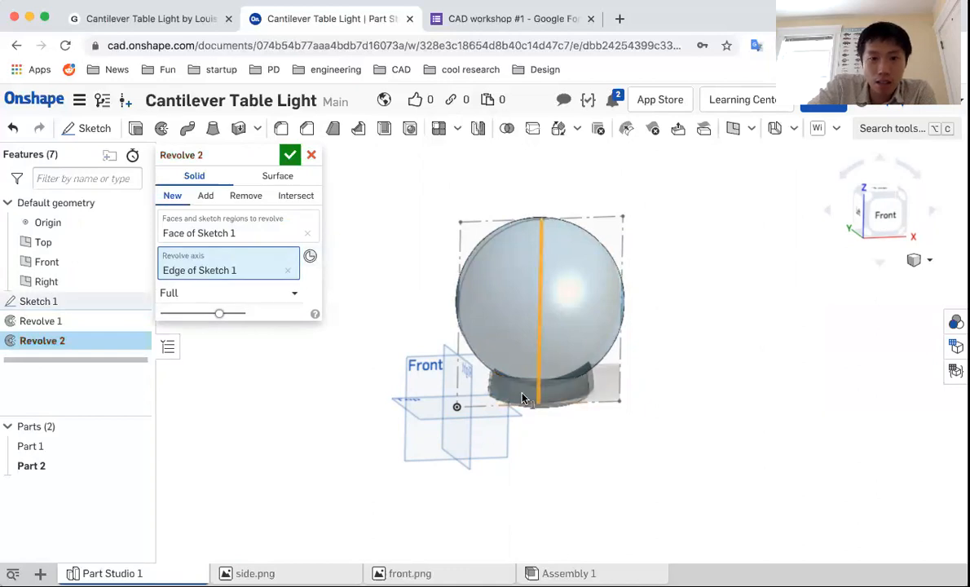
pyautogui.click(291, 156)
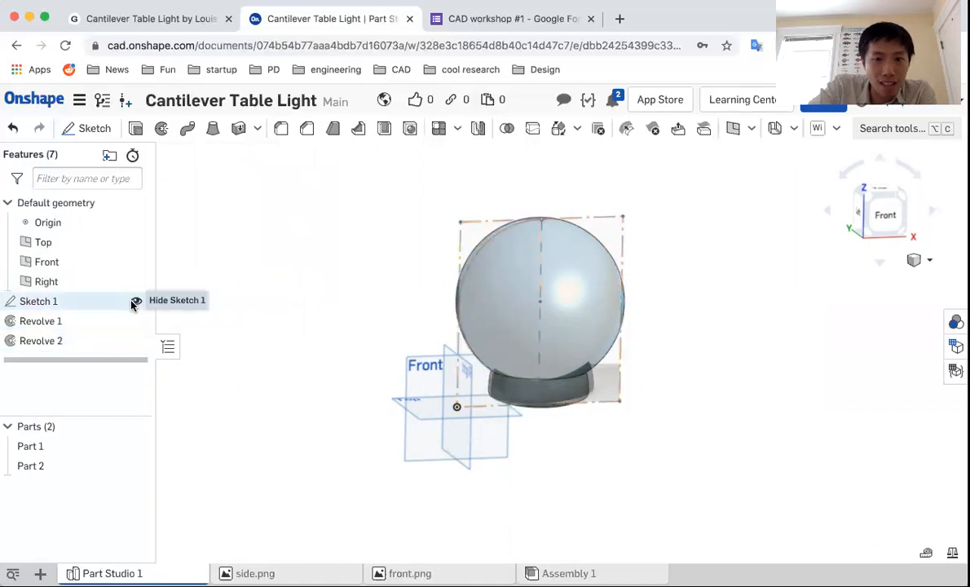
# Hide Sketch 1 and inspect the revolved globe and base from the back, front and sides
pyautogui.click(135, 303)
pyautogui.moveTo(544, 422)
pyautogui.mouseDown(button='right')
pyautogui.moveTo(419, 400)
pyautogui.moveTo(327, 435)
pyautogui.moveTo(316, 419)
pyautogui.moveTo(563, 290)
pyautogui.mouseUp(button='right')
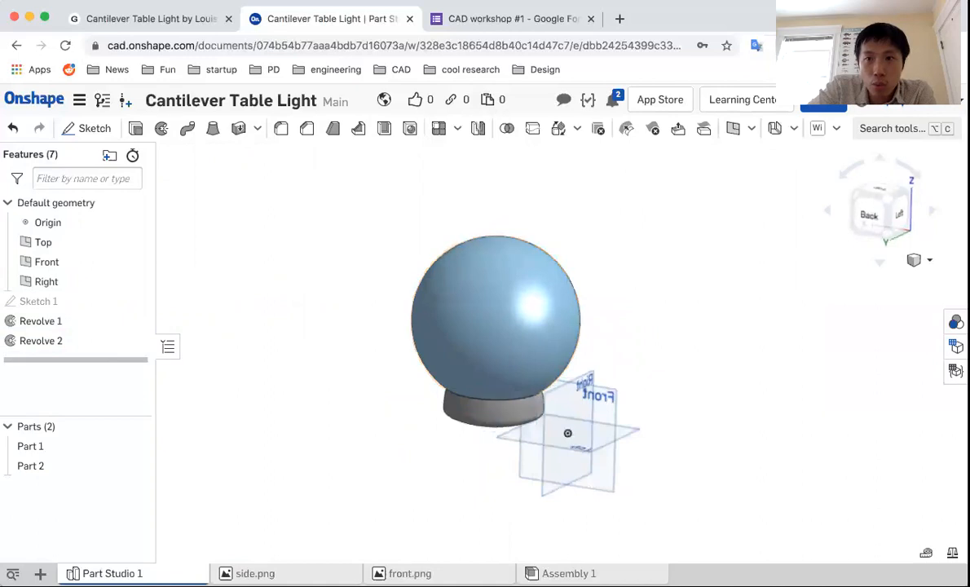
pyautogui.moveTo(453, 393); pyautogui.dragTo(542, 413, button='right')
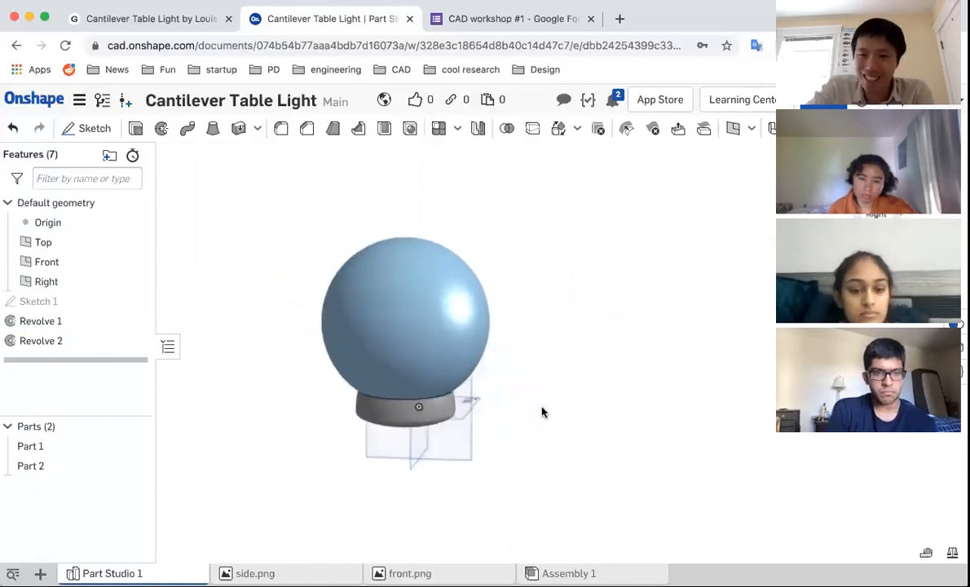
pyautogui.moveTo(322, 352); pyautogui.dragTo(353, 350, button='right')
pyautogui.scroll(-5, 452, 422)
pyautogui.scroll(3, 416, 410)
pyautogui.moveTo(418, 412)
pyautogui.mouseDown(button='right')
pyautogui.moveTo(458, 439)
pyautogui.moveTo(385, 399)
pyautogui.moveTo(361, 418)
pyautogui.moveTo(400, 418)
pyautogui.mouseUp(button='right')
pyautogui.scroll(5, 374, 399)
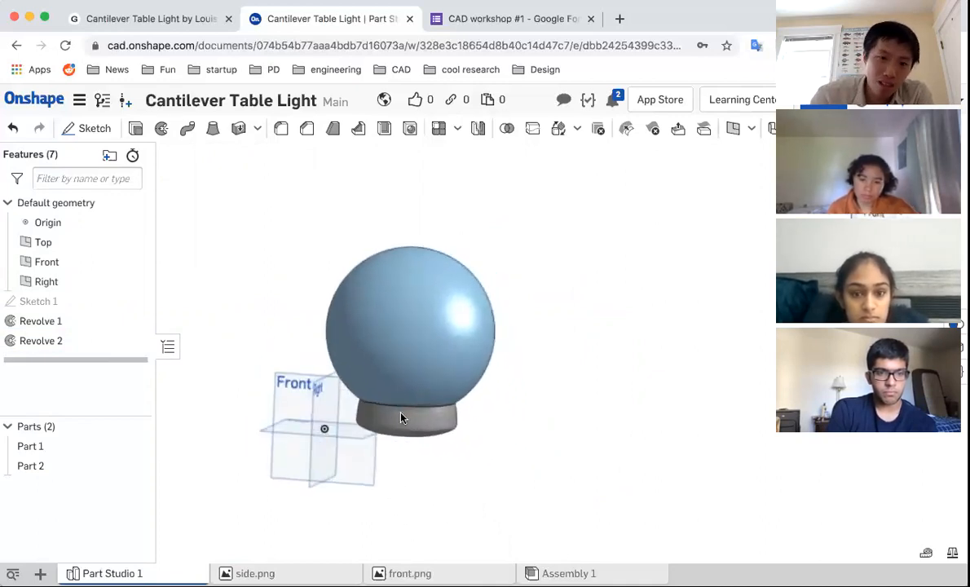
# Switch to the Gantri product page to compare the lamp photo with the globe and base, and return to the Onshape model
pyautogui.click(151, 19)
pyautogui.scroll(6, 352, 335)
pyautogui.scroll(-3, 351, 332)
pyautogui.scroll(3, 351, 328)
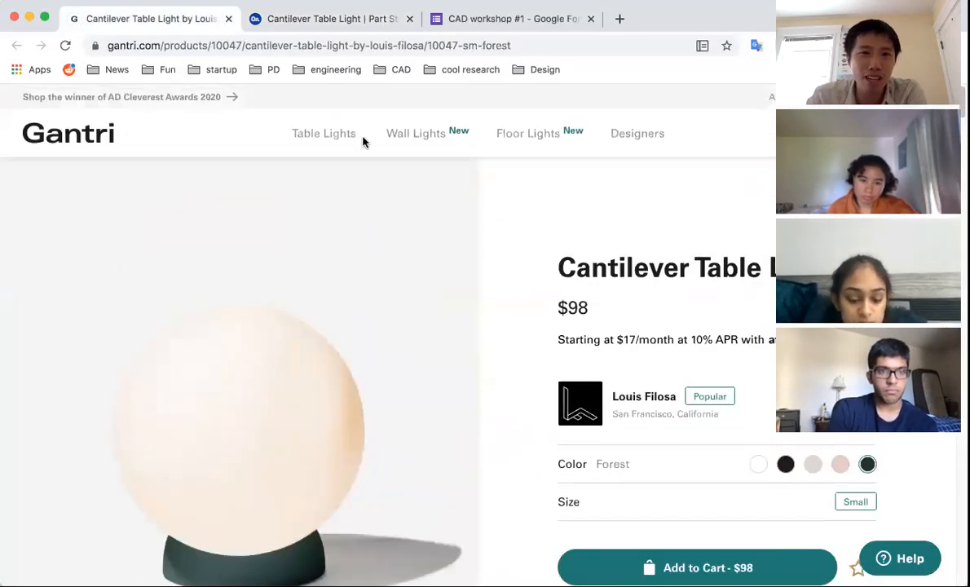
pyautogui.scroll(-1, 396, 254)
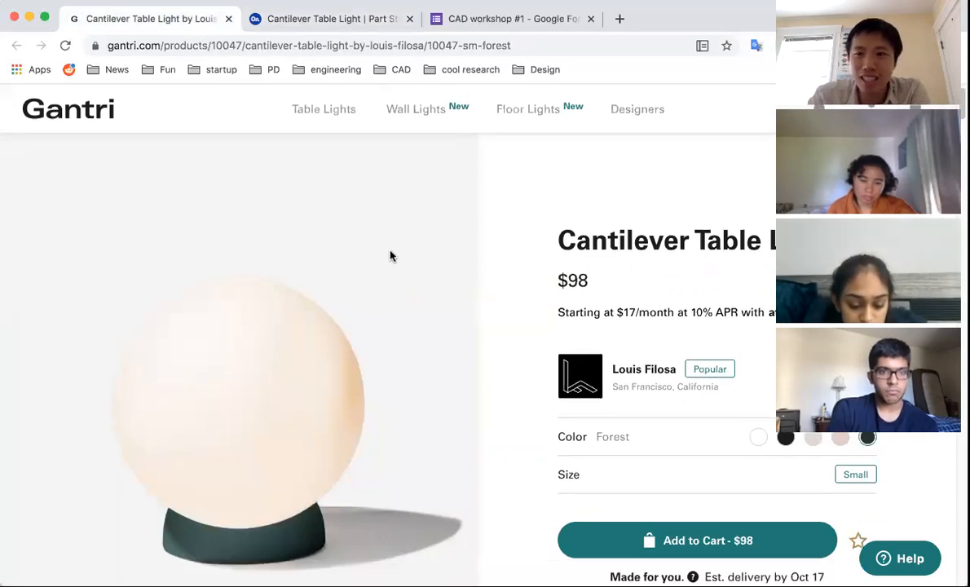
pyautogui.click(336, 22)
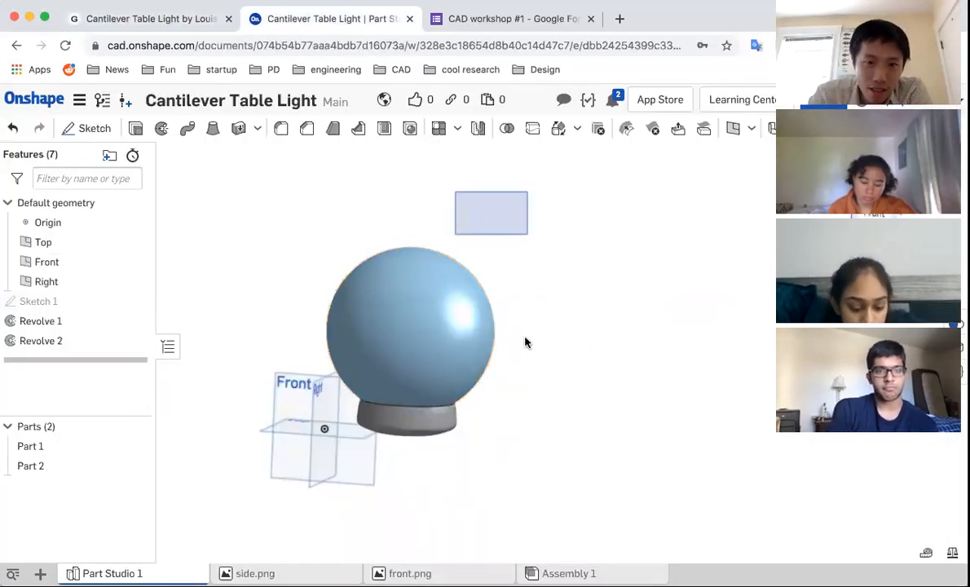
pyautogui.scroll(-3, 375, 277)
pyautogui.scroll(5, 390, 377)
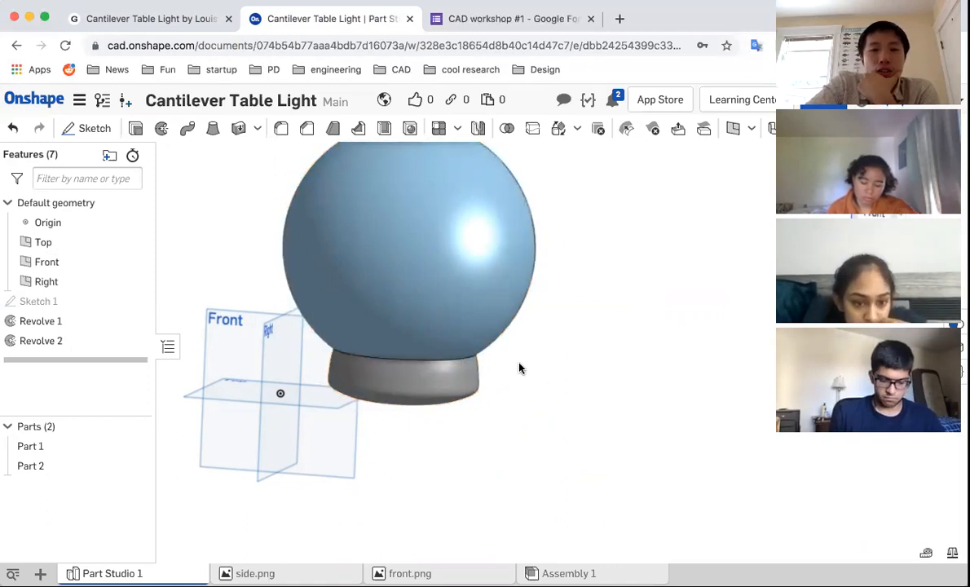
# Inspect where the globe meets the base, highlighting both revolved parts and clearing the selection
pyautogui.scroll(-2, 448, 408)
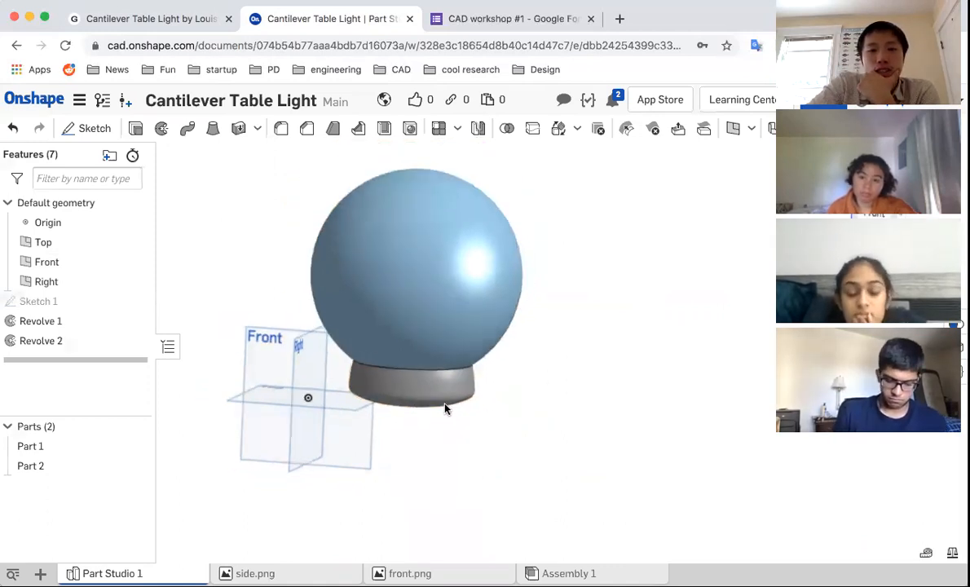
pyautogui.scroll(3, 364, 337)
pyautogui.scroll(1, 364, 341)
pyautogui.scroll(-2, 375, 446)
pyautogui.moveTo(584, 492); pyautogui.dragTo(232, 125)
pyautogui.click(589, 291)
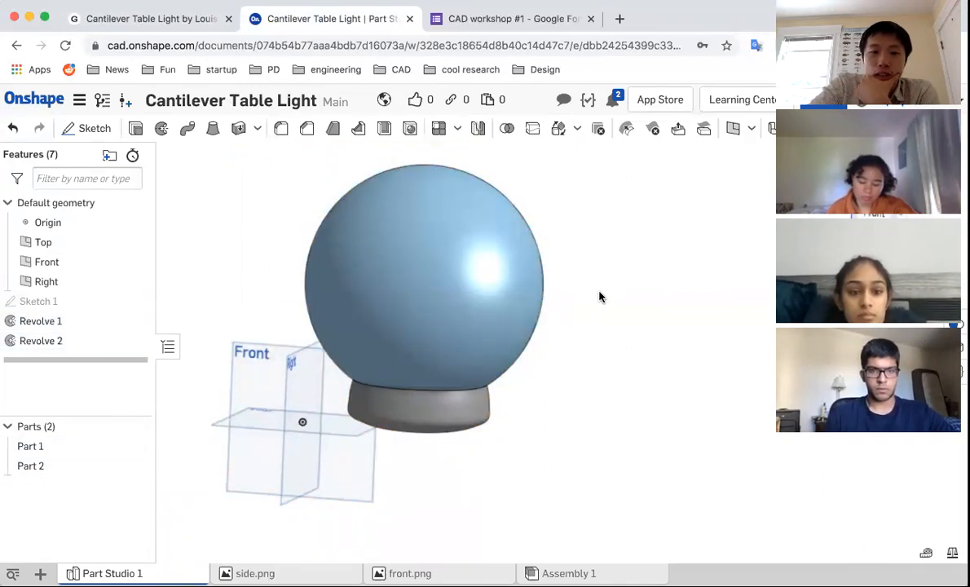
pyautogui.click(448, 349)
pyautogui.click(439, 408)
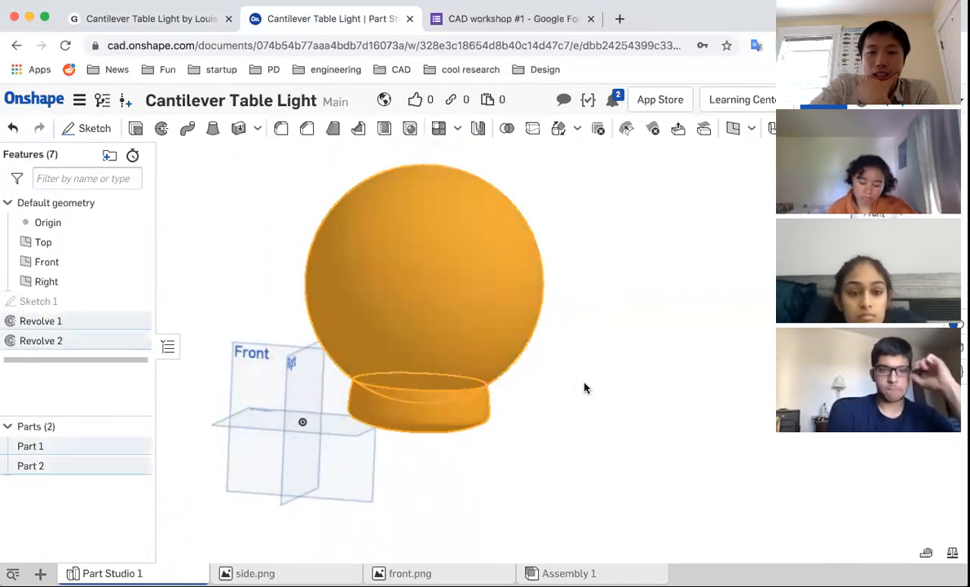
pyautogui.click(582, 389)
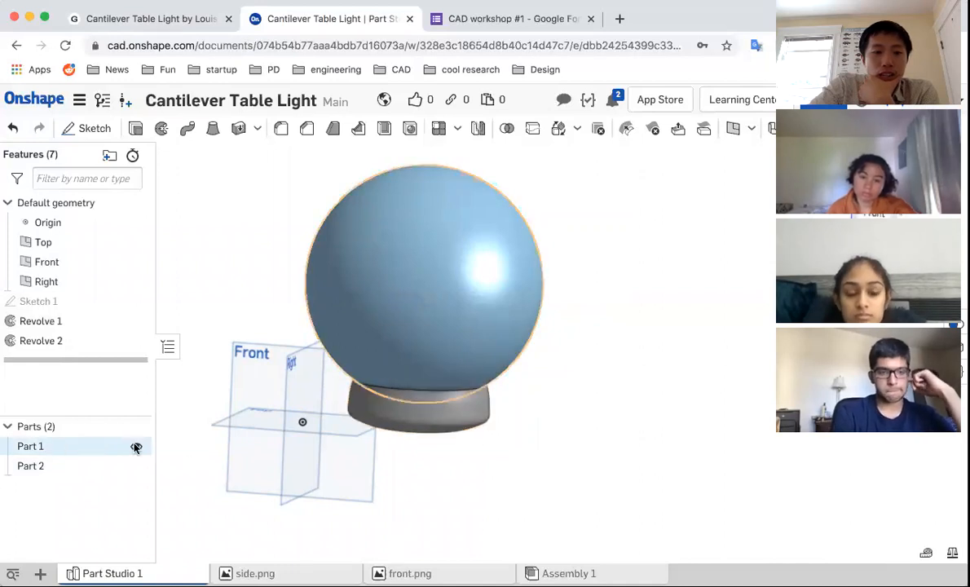
# Hide the globe part and inspect the curved top face of the base from above and from the front
pyautogui.click(136, 447)
pyautogui.moveTo(290, 462); pyautogui.dragTo(488, 301, button='right')
pyautogui.click(412, 387)
pyautogui.scroll(5, 411, 386)
pyautogui.scroll(-5, 489, 301)
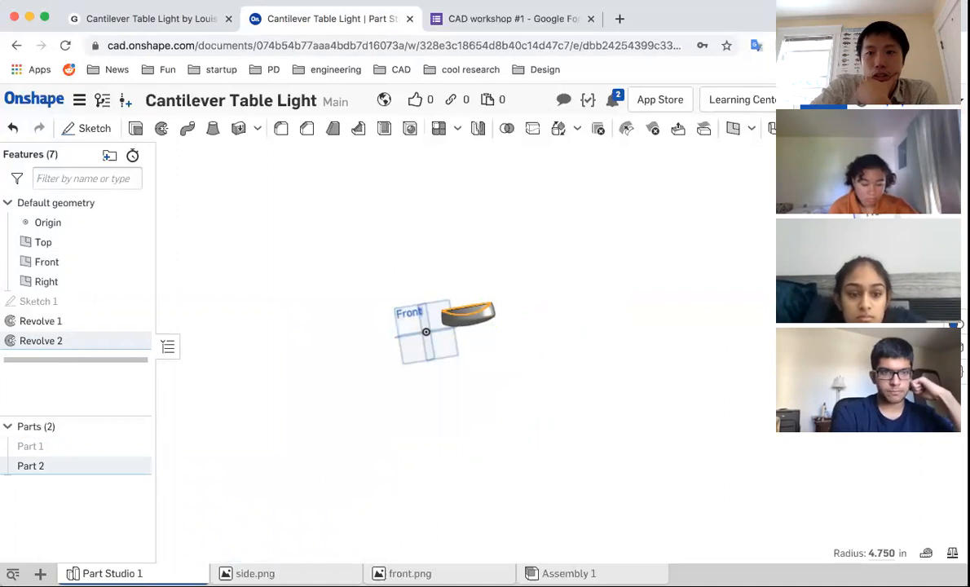
pyautogui.click(878, 207)
pyautogui.moveTo(634, 198); pyautogui.dragTo(671, 197, button='right')
pyautogui.click(671, 197)
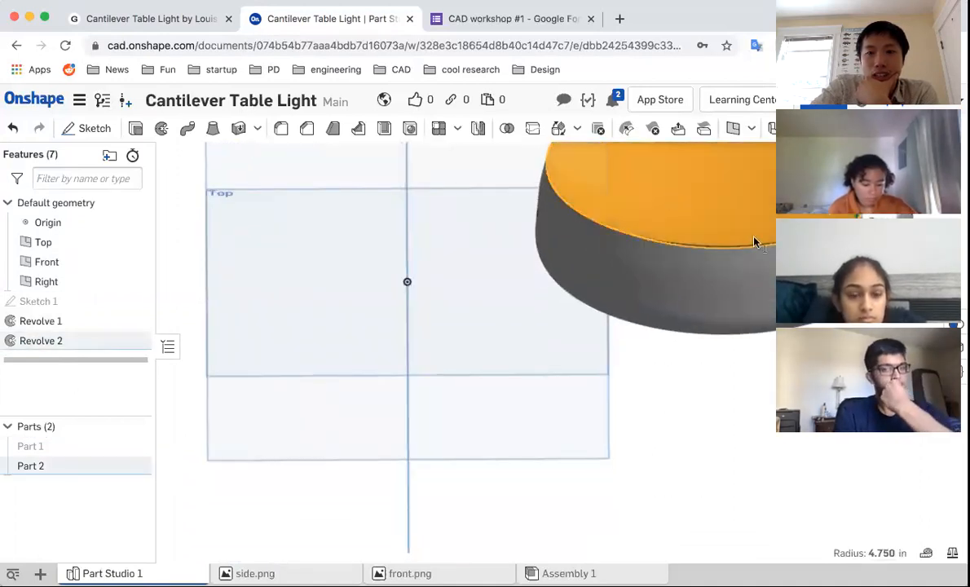
pyautogui.click(878, 206)
pyautogui.scroll(-2, 401, 357)
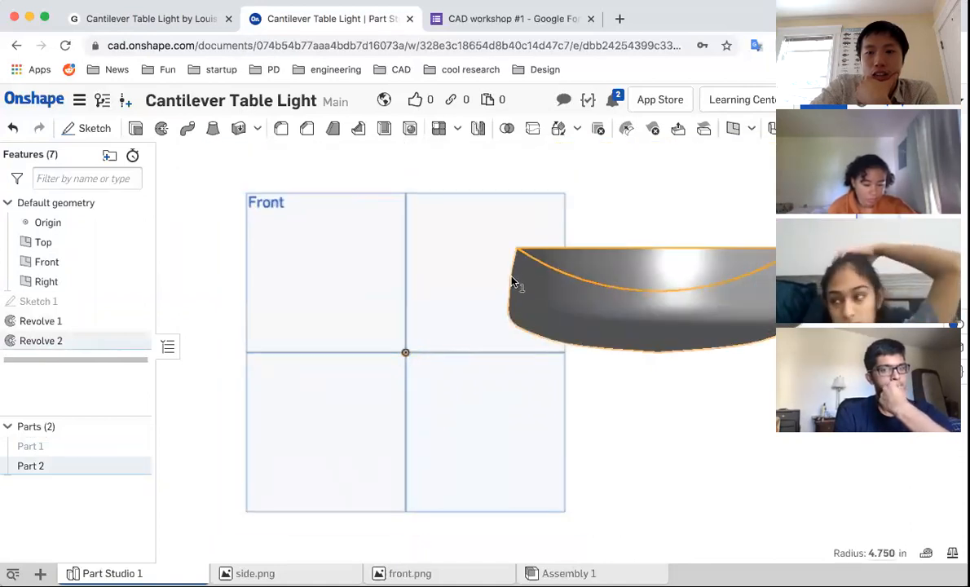
pyautogui.scroll(-3, 363, 335)
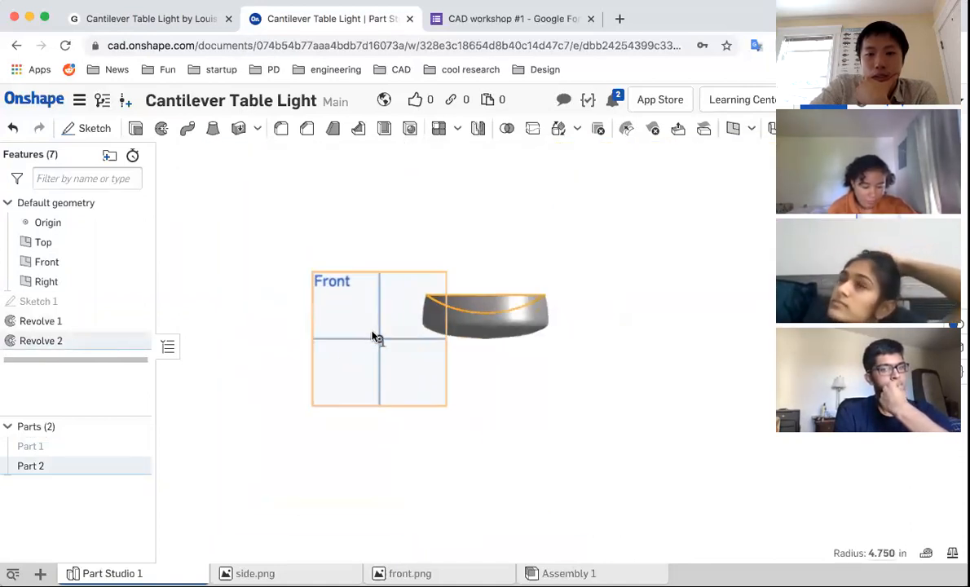
# Show the globe part again above the base
pyautogui.click(73, 323)
pyautogui.click(220, 328)
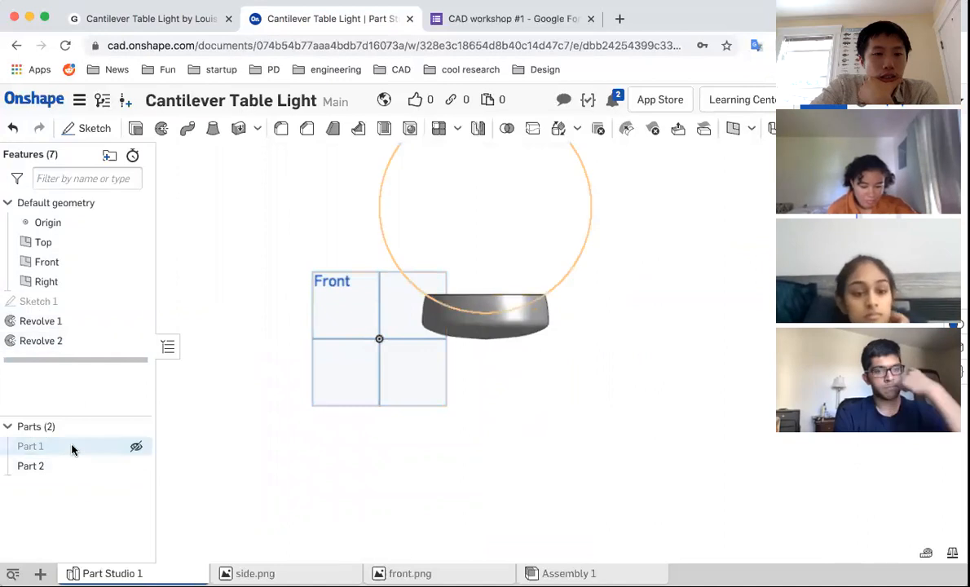
pyautogui.click(81, 447)
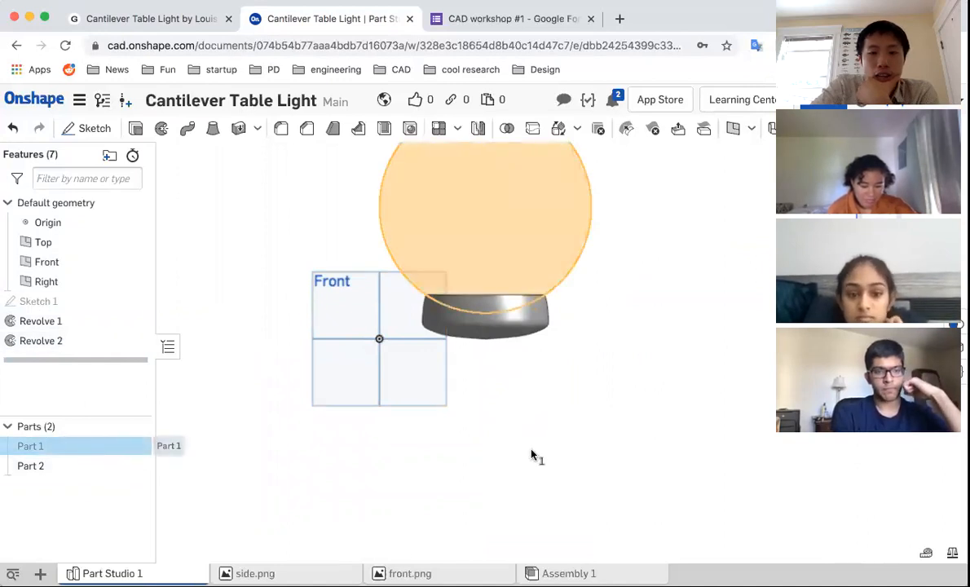
pyautogui.click(594, 422)
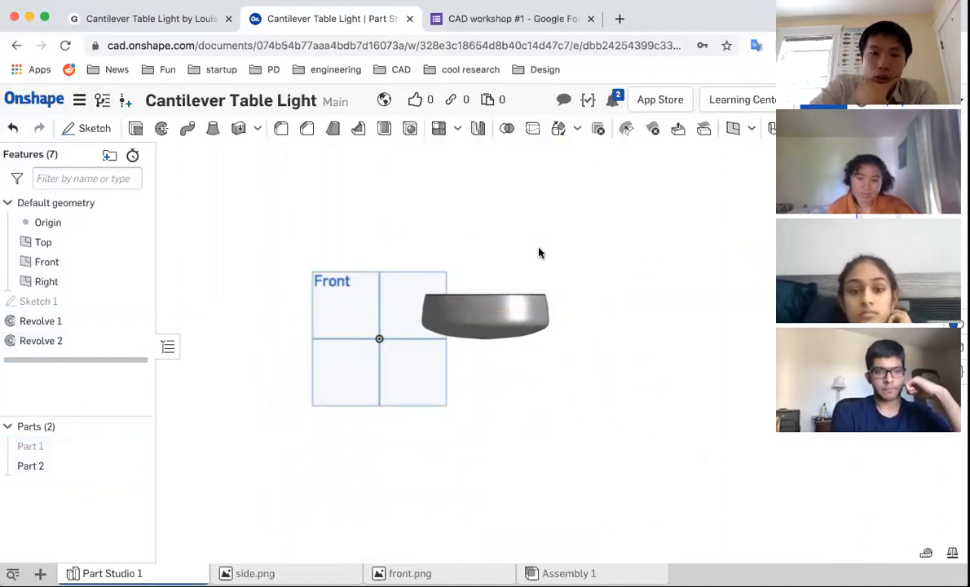
pyautogui.scroll(-1, 329, 255)
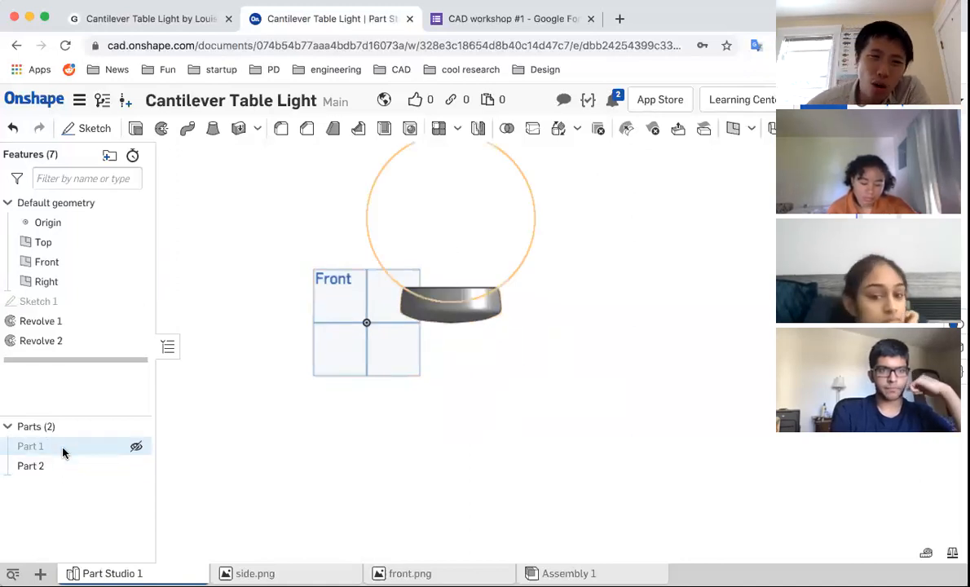
pyautogui.click(136, 446)
# Examine the globe and base together from several angles, highlighting each part's surface and clearing the selection
pyautogui.click(453, 261)
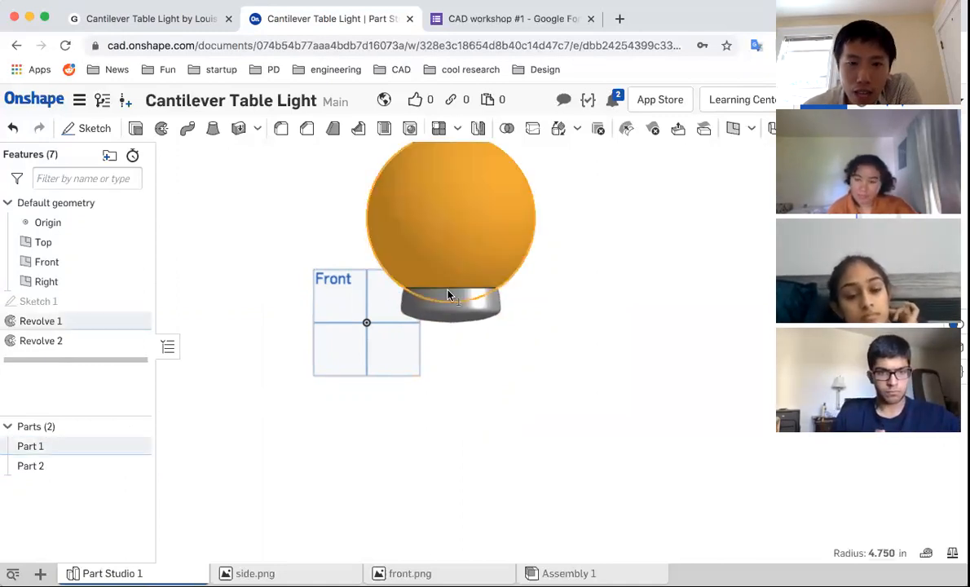
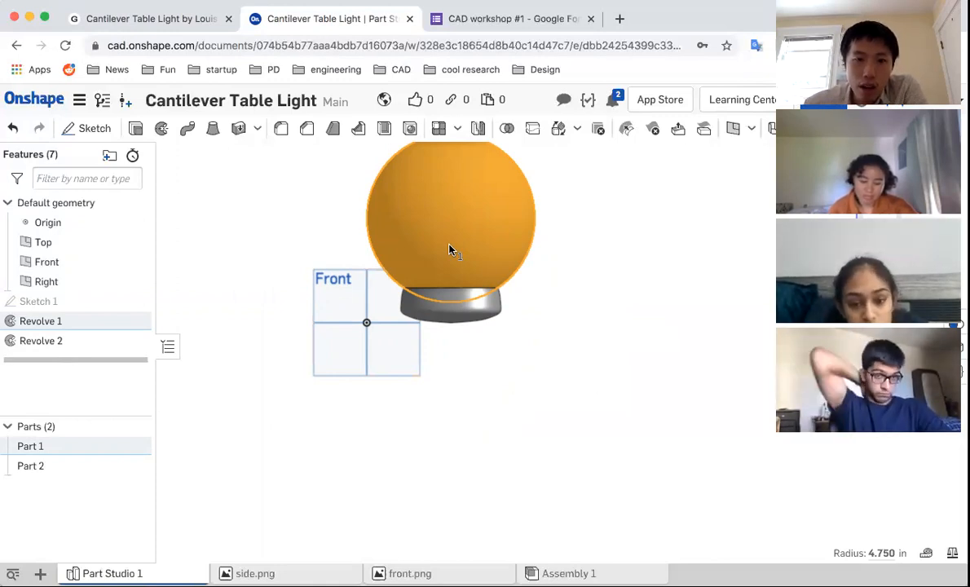
pyautogui.scroll(1, 425, 307)
pyautogui.moveTo(426, 307); pyautogui.dragTo(370, 271, button='right')
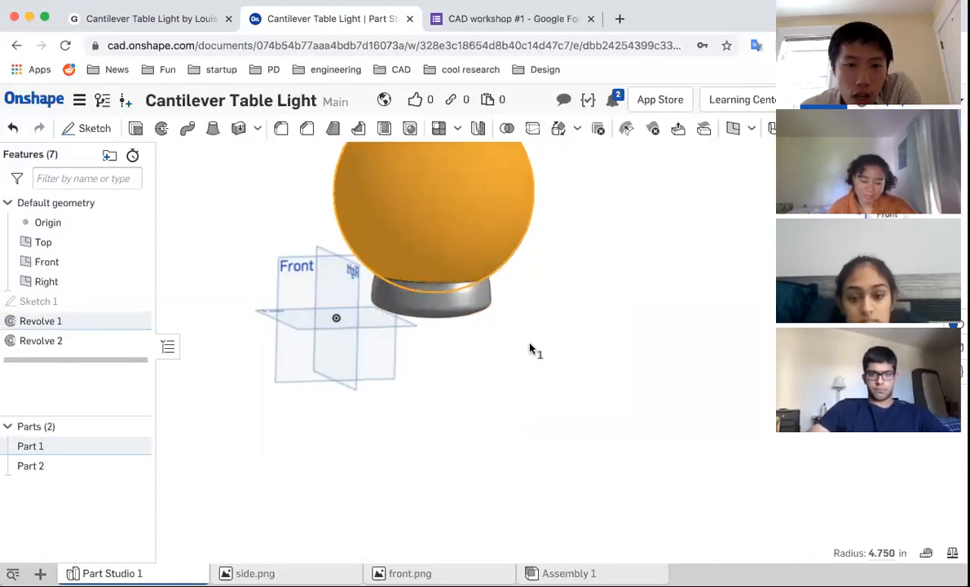
pyautogui.moveTo(569, 320); pyautogui.dragTo(554, 303, button='right')
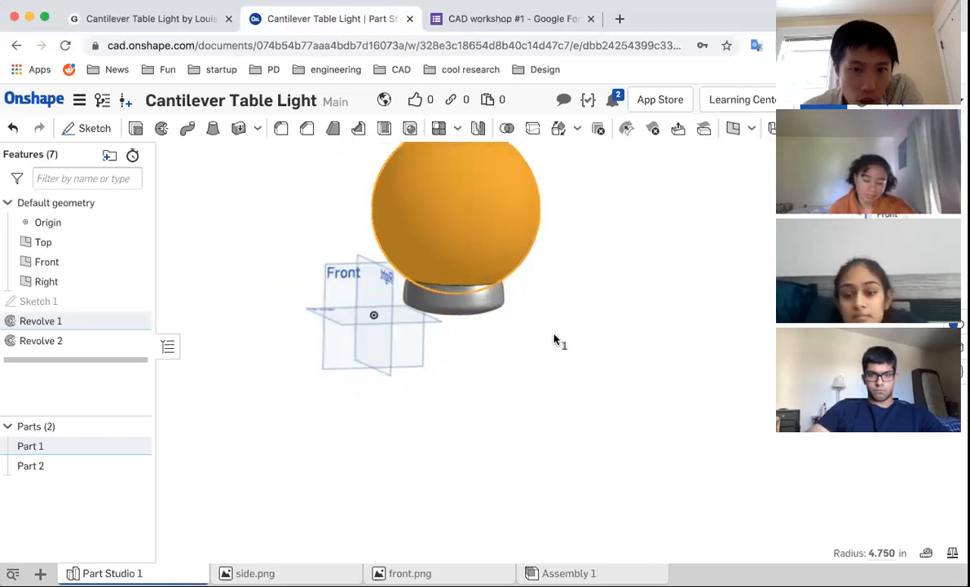
pyautogui.moveTo(778, 287); pyautogui.dragTo(738, 286, button='right')
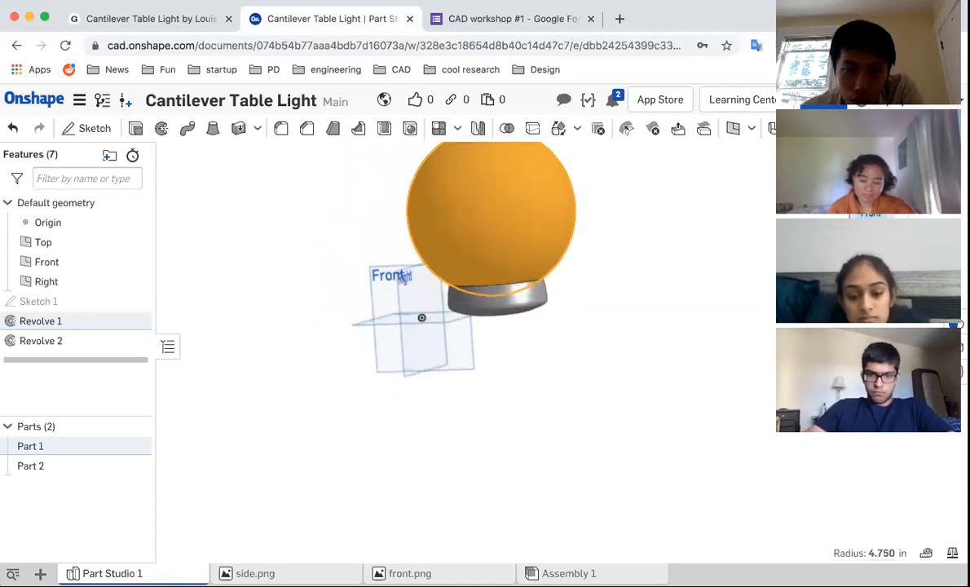
pyautogui.moveTo(545, 337); pyautogui.dragTo(505, 344, button='right')
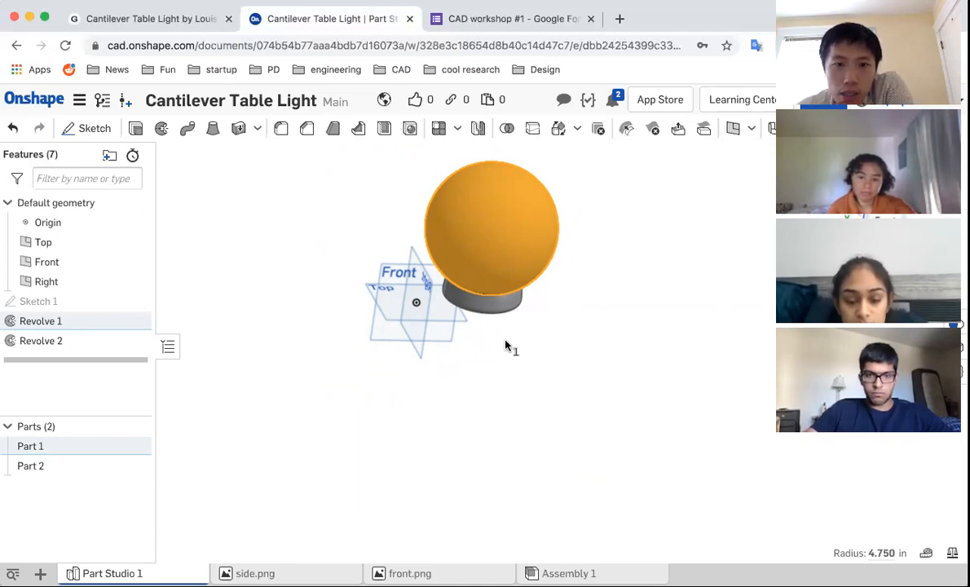
pyautogui.click(506, 346)
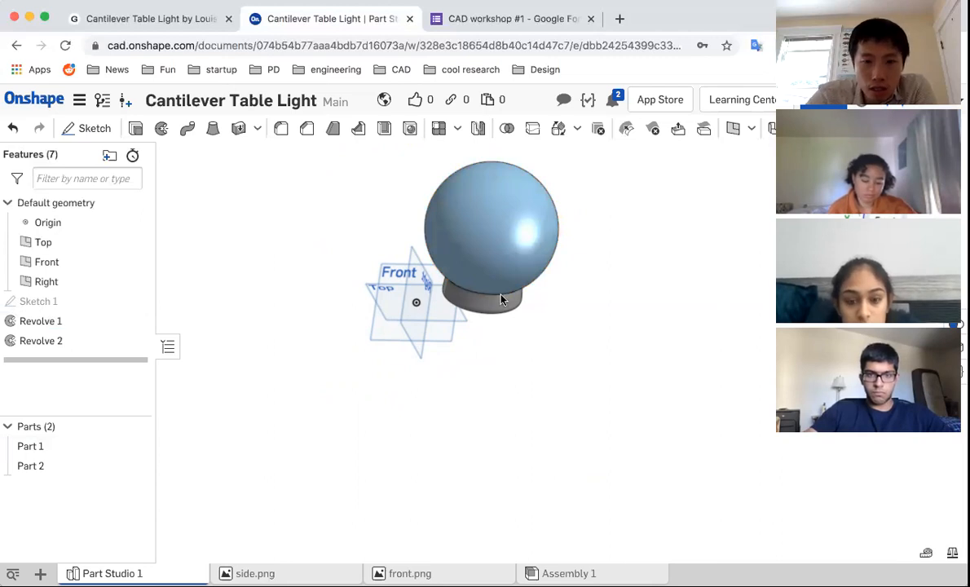
pyautogui.click(518, 236)
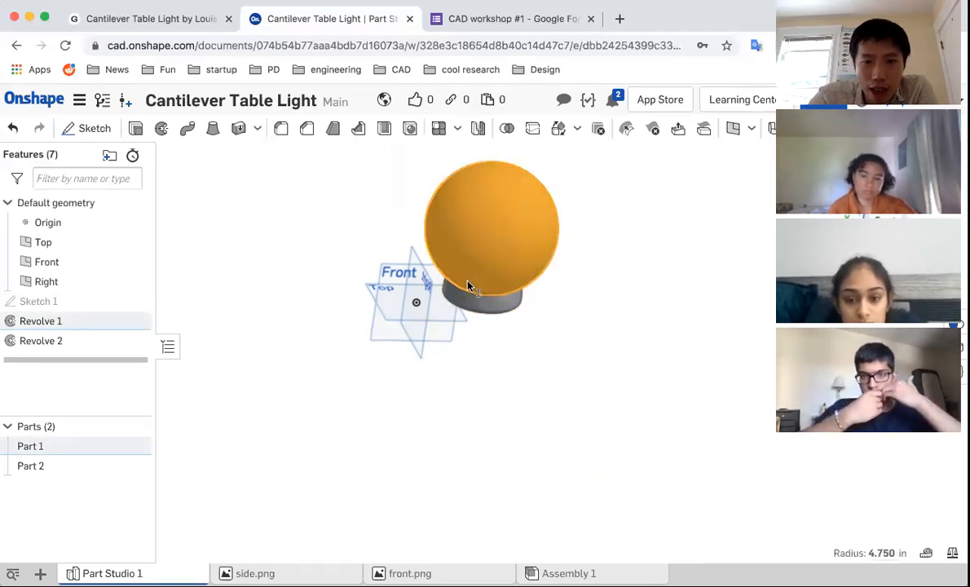
pyautogui.click(502, 308)
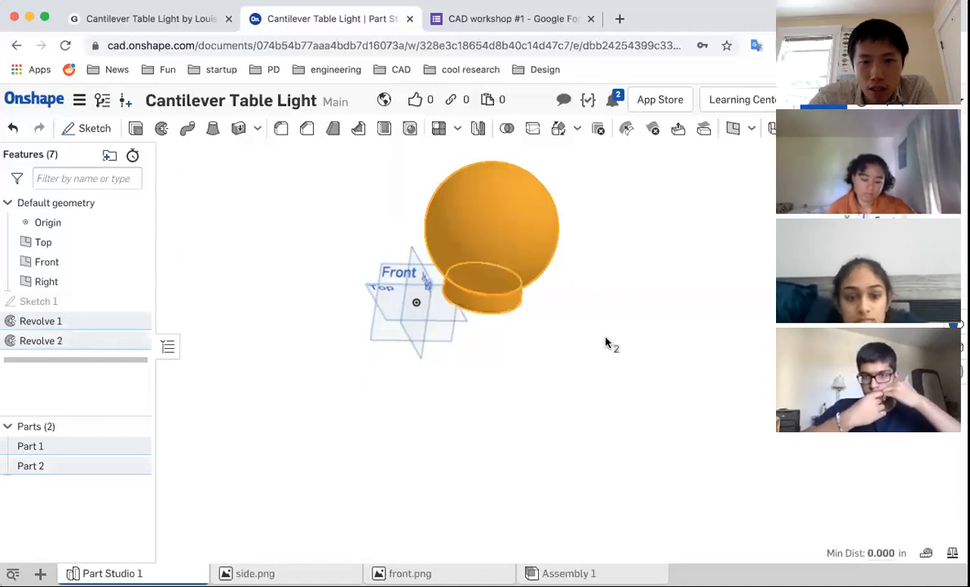
pyautogui.click(604, 343)
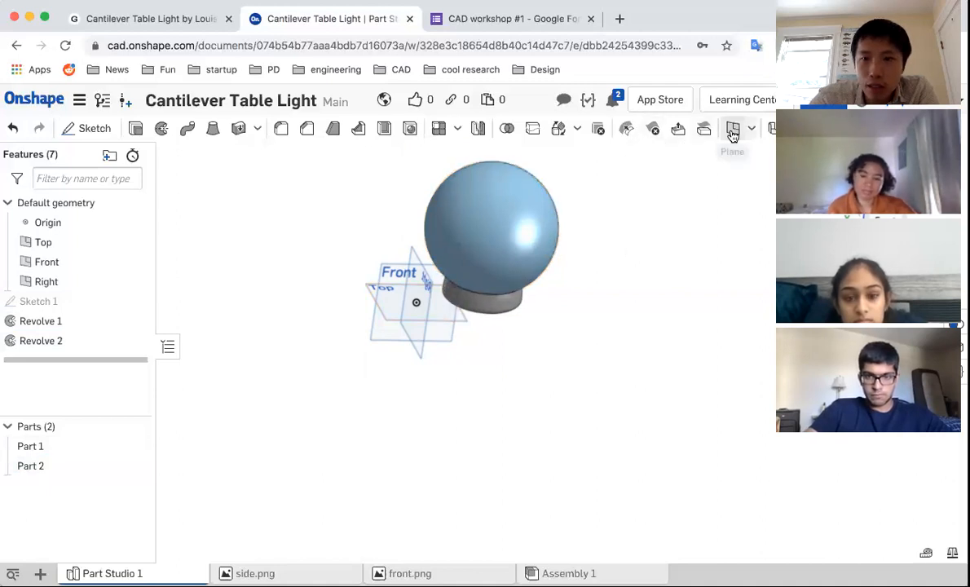
# Show Sketch 1 and create a Plane point plane parallel to the Top plane through the sketch vertex at the globe's center
pyautogui.click(733, 128)
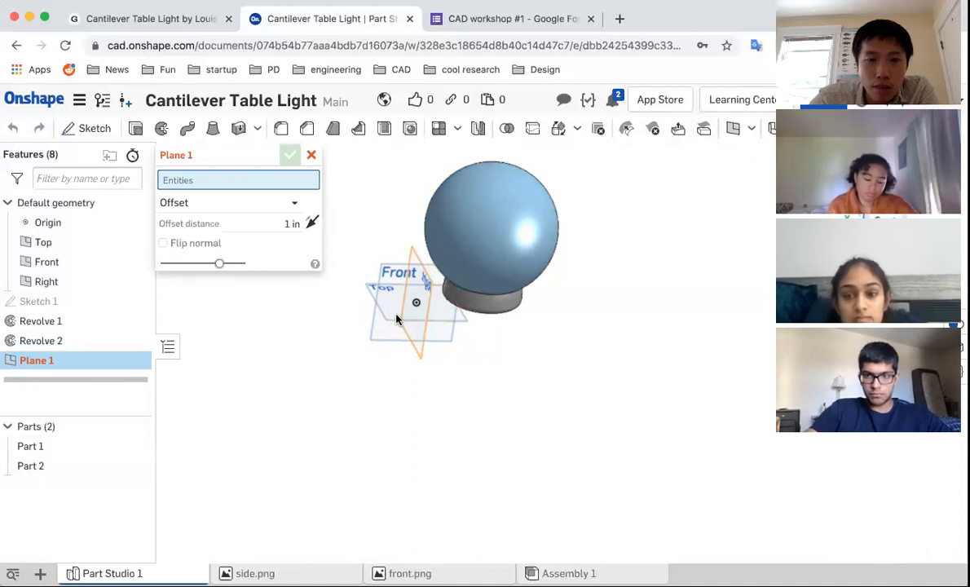
pyautogui.click(459, 323)
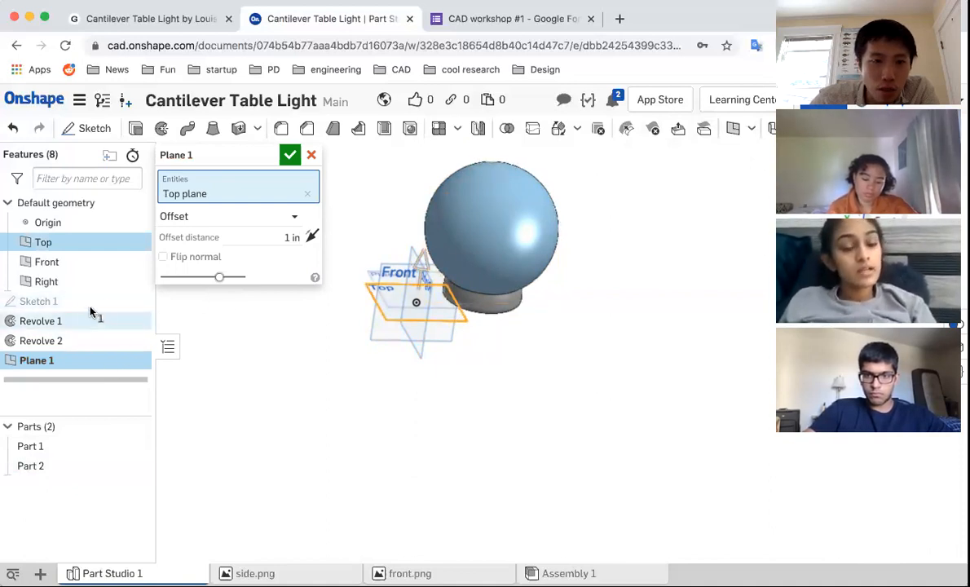
pyautogui.click(136, 301)
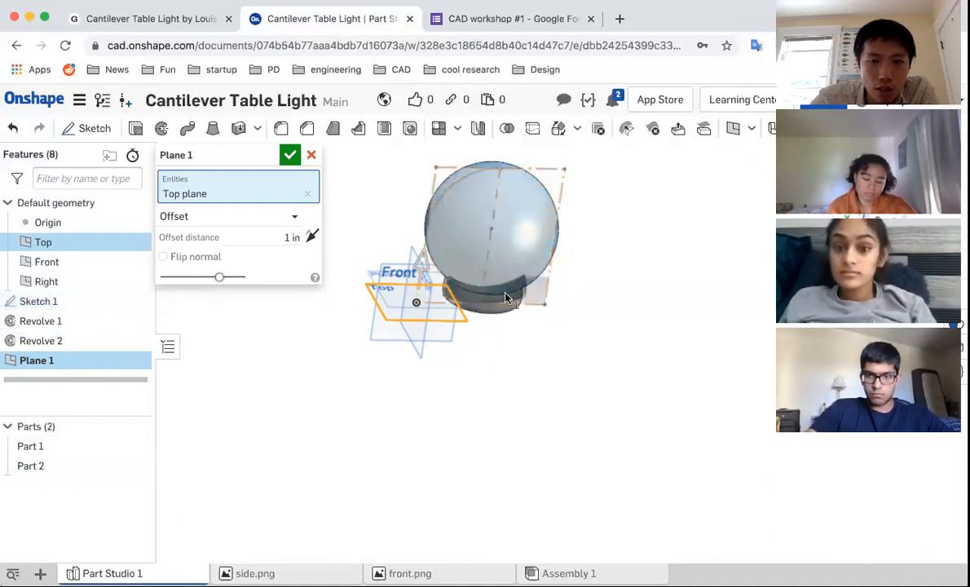
pyautogui.click(491, 235)
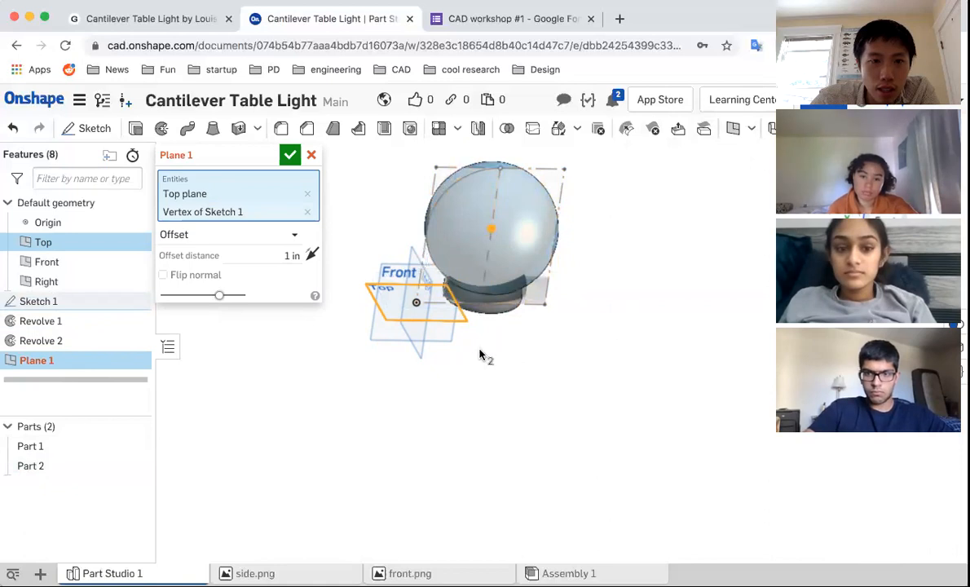
pyautogui.click(215, 234)
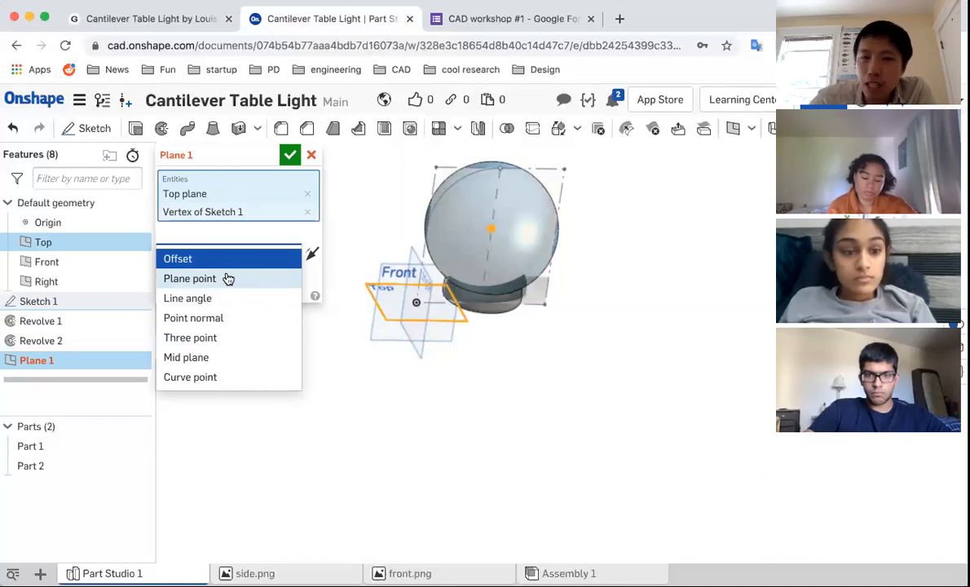
pyautogui.click(228, 279)
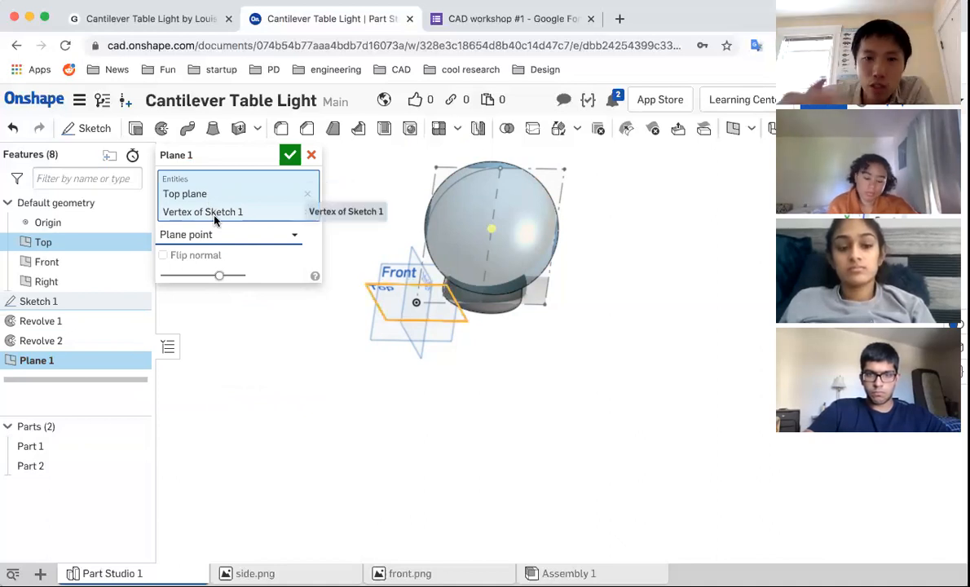
pyautogui.moveTo(476, 302); pyautogui.dragTo(547, 341, button='right')
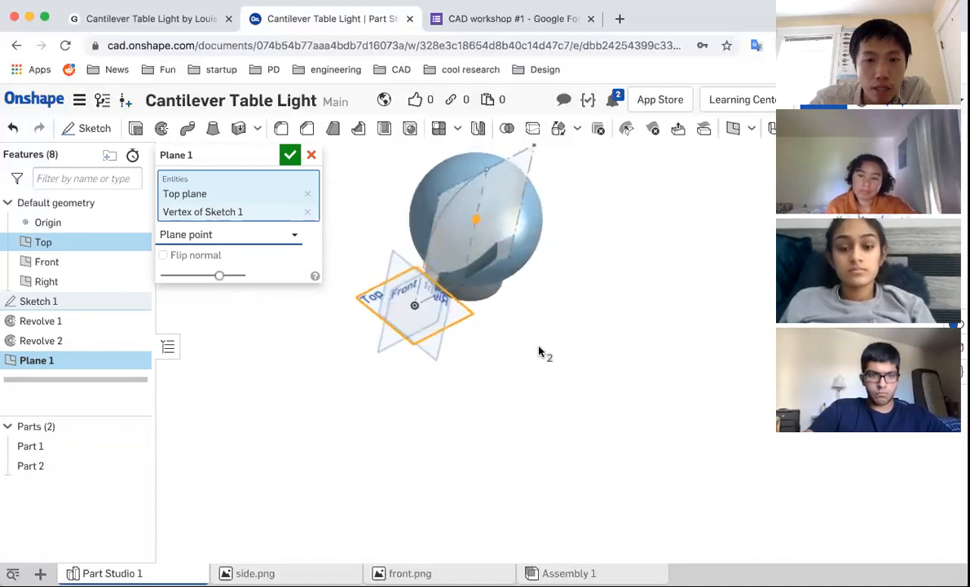
pyautogui.click(291, 156)
pyautogui.moveTo(312, 262); pyautogui.dragTo(301, 252, button='right')
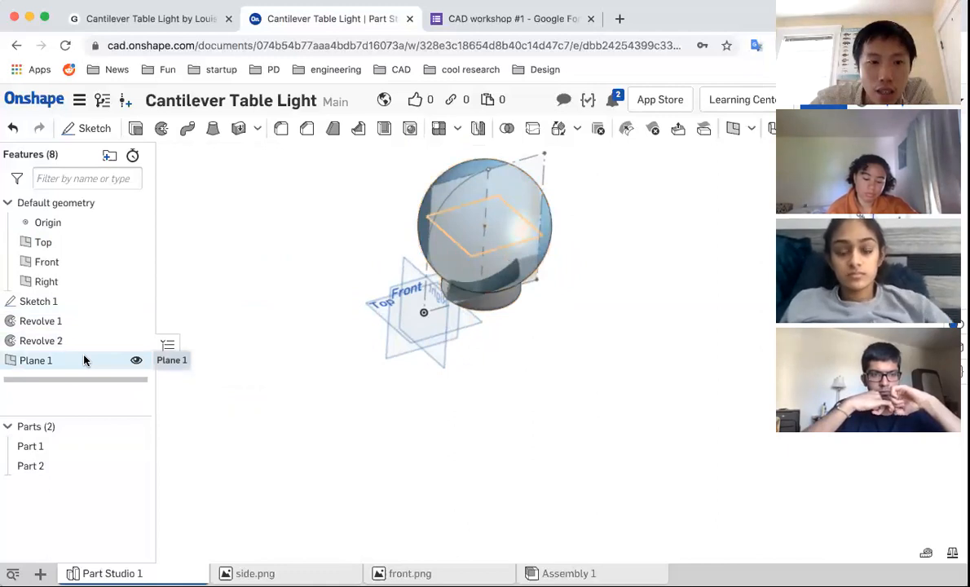
# Roll the feature history back to before the new plane, and return it to the end of the list
pyautogui.moveTo(84, 375); pyautogui.dragTo(82, 355)
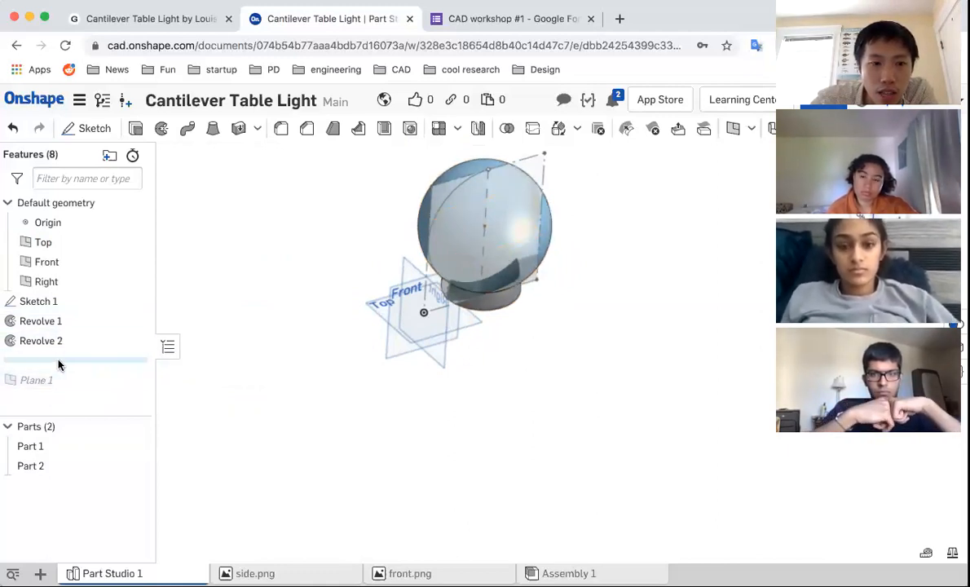
pyautogui.click(62, 377)
pyautogui.moveTo(65, 361); pyautogui.dragTo(70, 383)
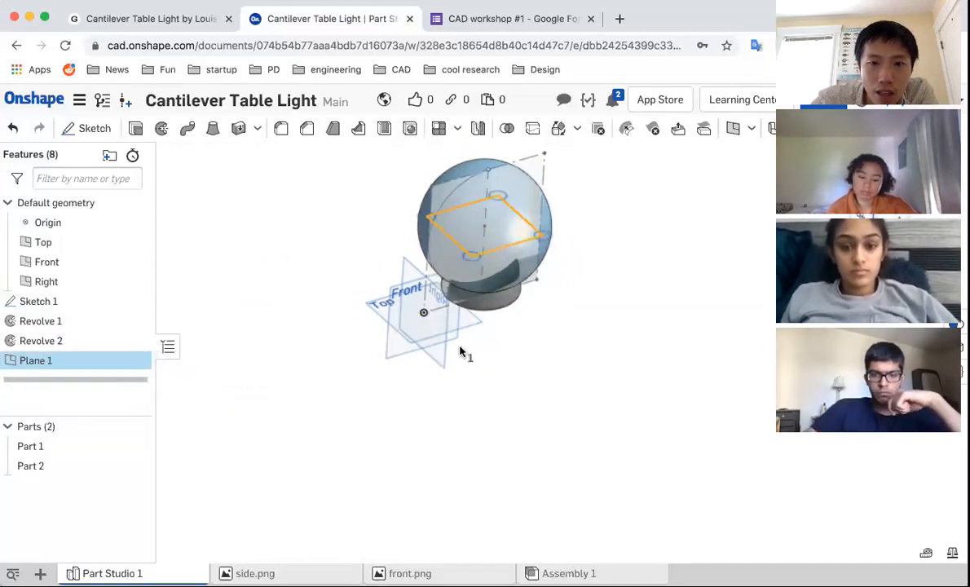
# Highlight the Top plane, and check the globe's center vertex in Sketch 1 against the globe's outer surface
pyautogui.click(480, 333)
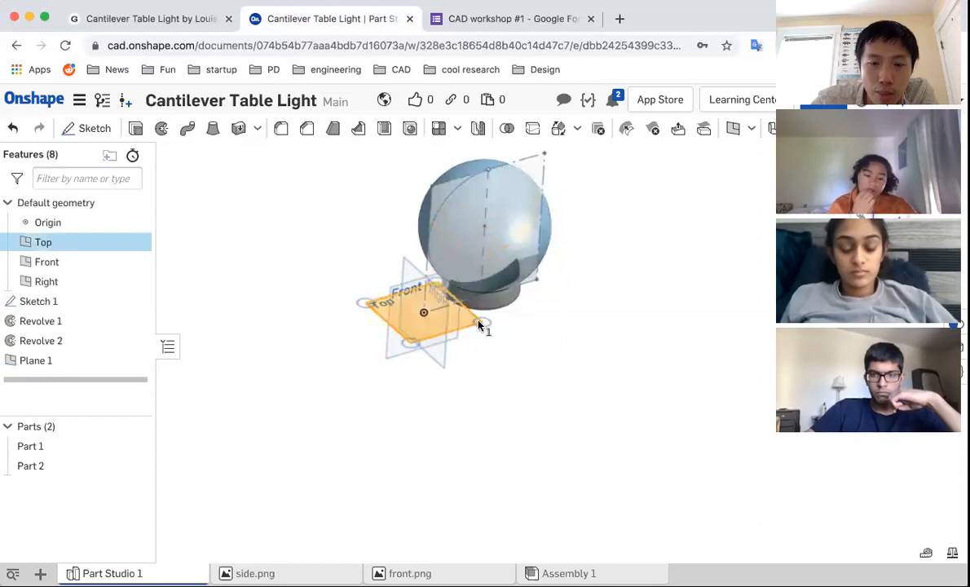
pyautogui.click(484, 226)
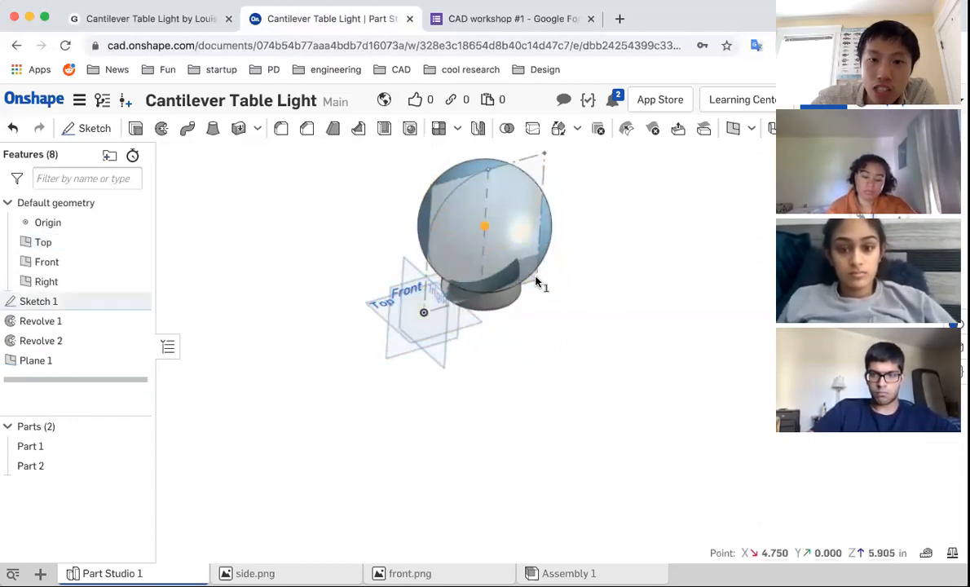
pyautogui.click(546, 235)
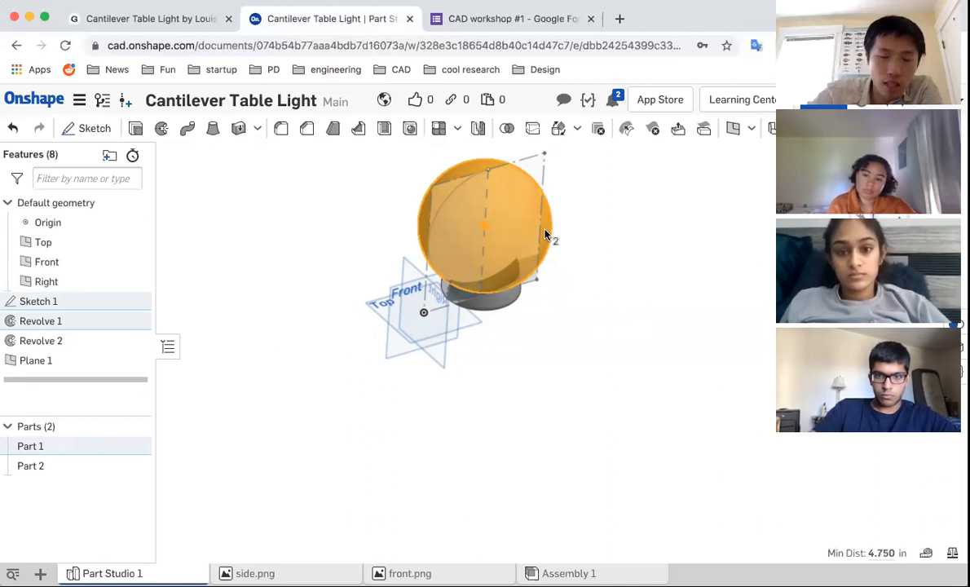
# Roll the feature history back to just after Sketch 1, and advance it feature by feature to the end of the list
pyautogui.click(621, 259)
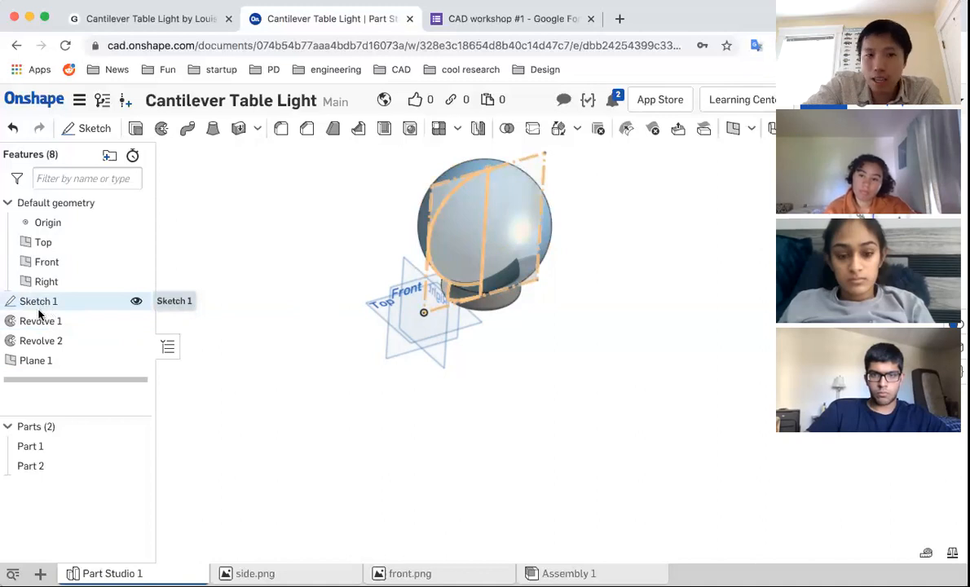
pyautogui.moveTo(49, 380); pyautogui.dragTo(48, 319)
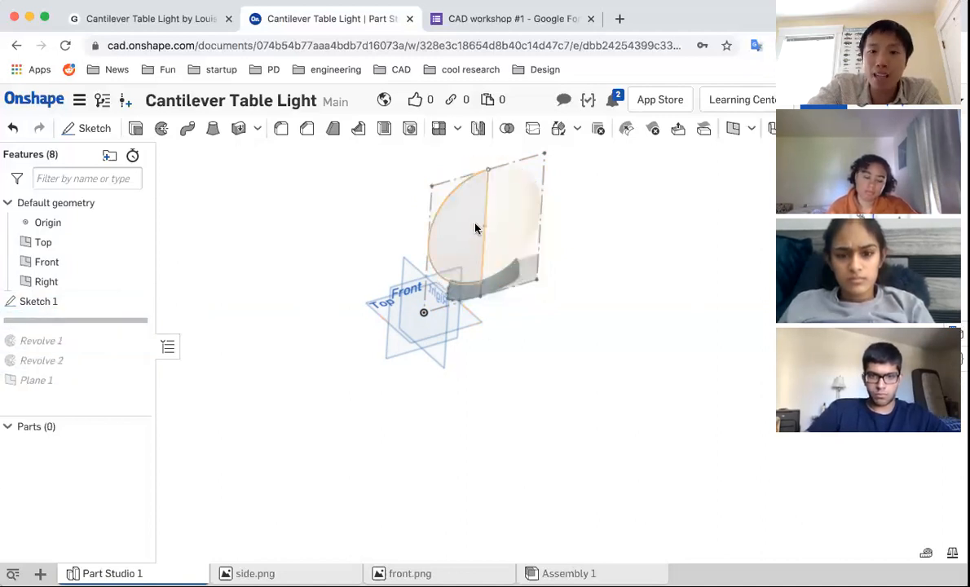
pyautogui.moveTo(73, 321); pyautogui.dragTo(73, 347)
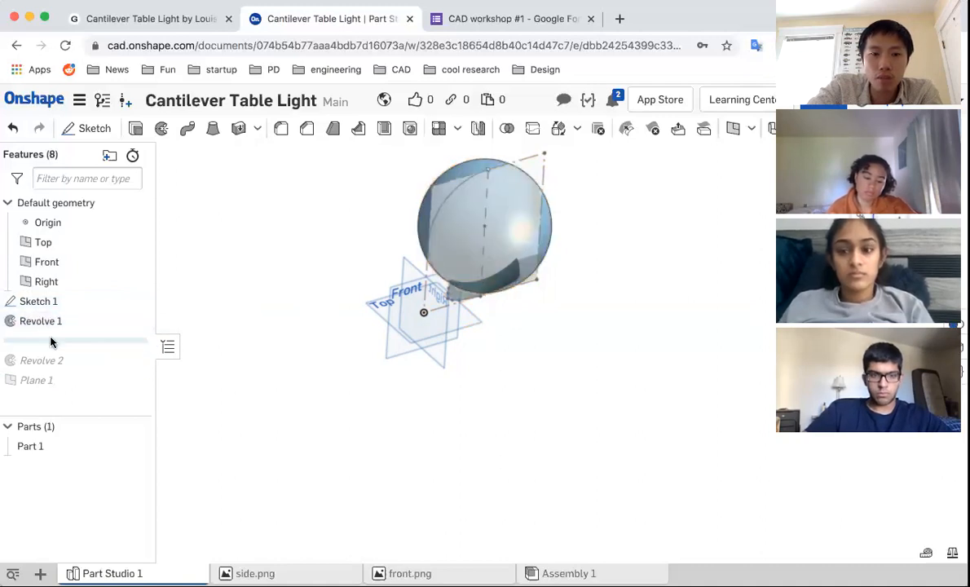
pyautogui.moveTo(50, 364); pyautogui.dragTo(61, 388)
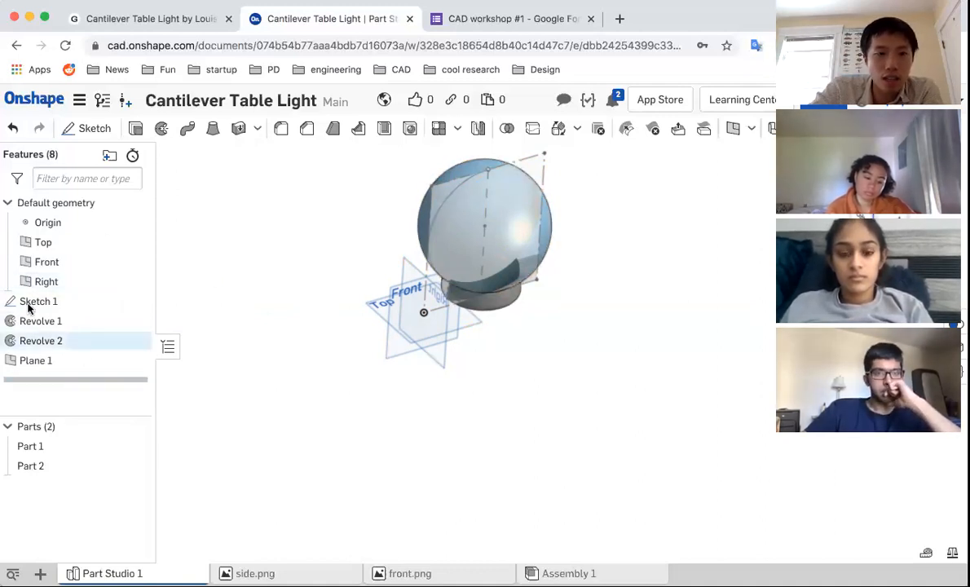
# Start a sketch on Plane 1 and draw a circle about 5.55 in in diameter centered on the globe's center
pyautogui.click(29, 360)
pyautogui.click(87, 131)
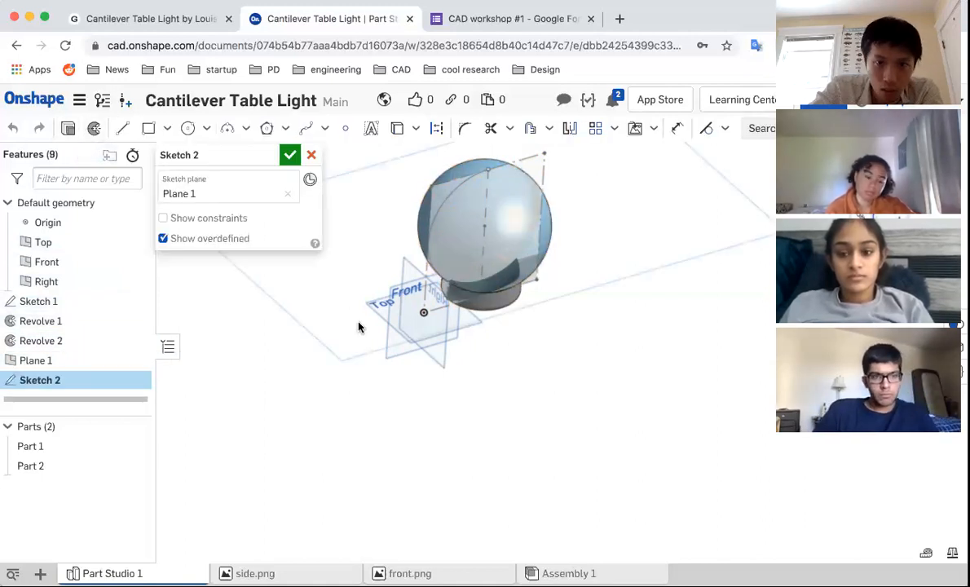
pyautogui.click(311, 155)
pyautogui.click(67, 362)
pyautogui.click(92, 129)
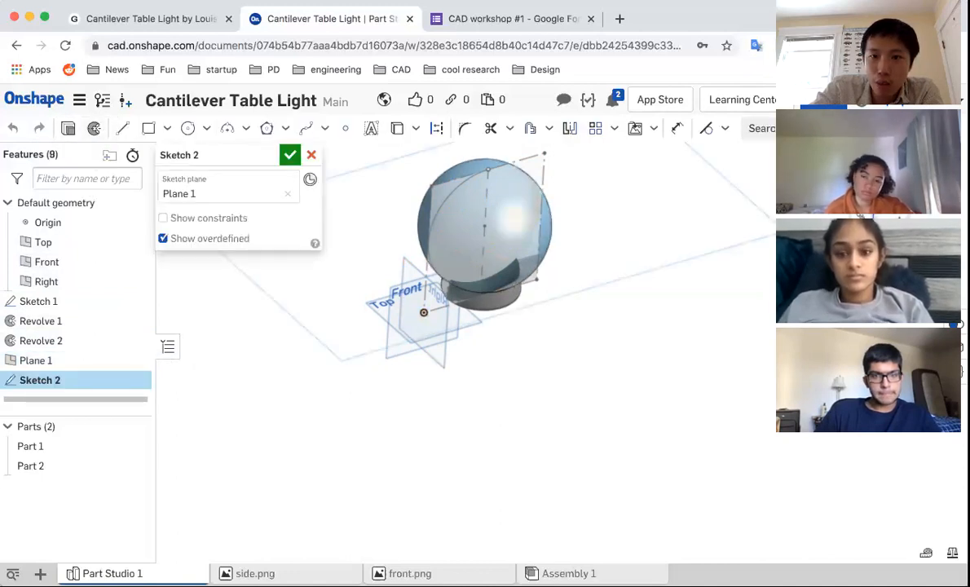
pyautogui.press('n')
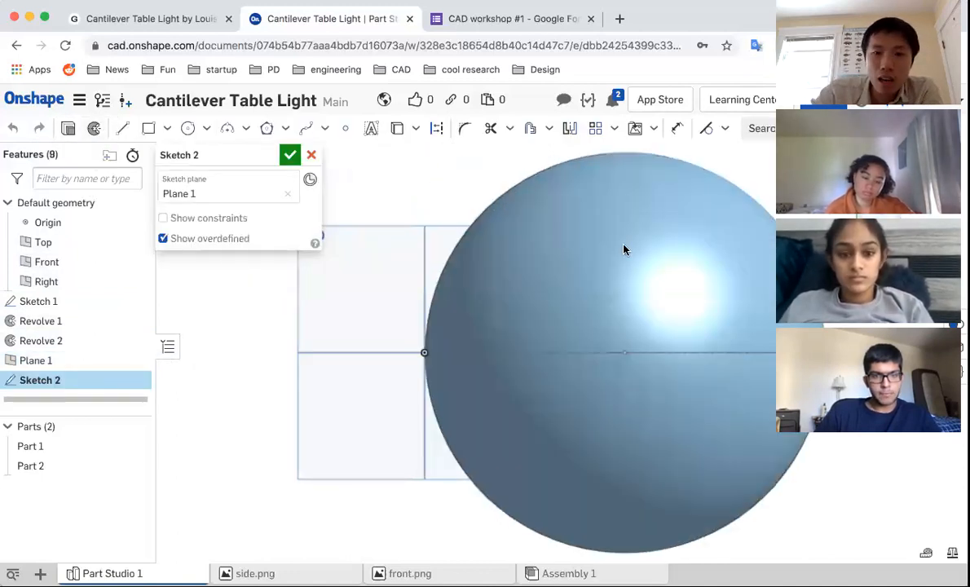
pyautogui.scroll(3, 432, 220)
pyautogui.click(190, 129)
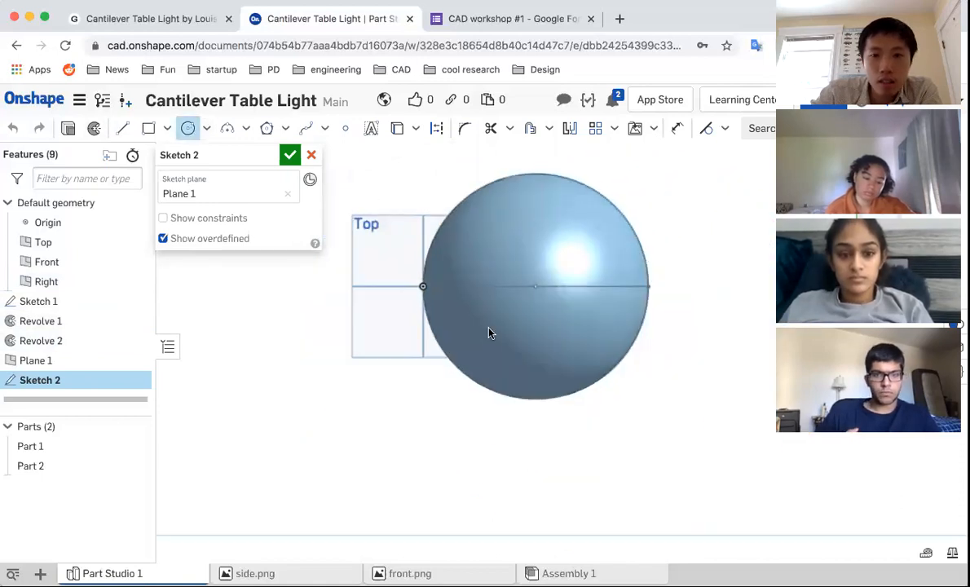
pyautogui.click(534, 284)
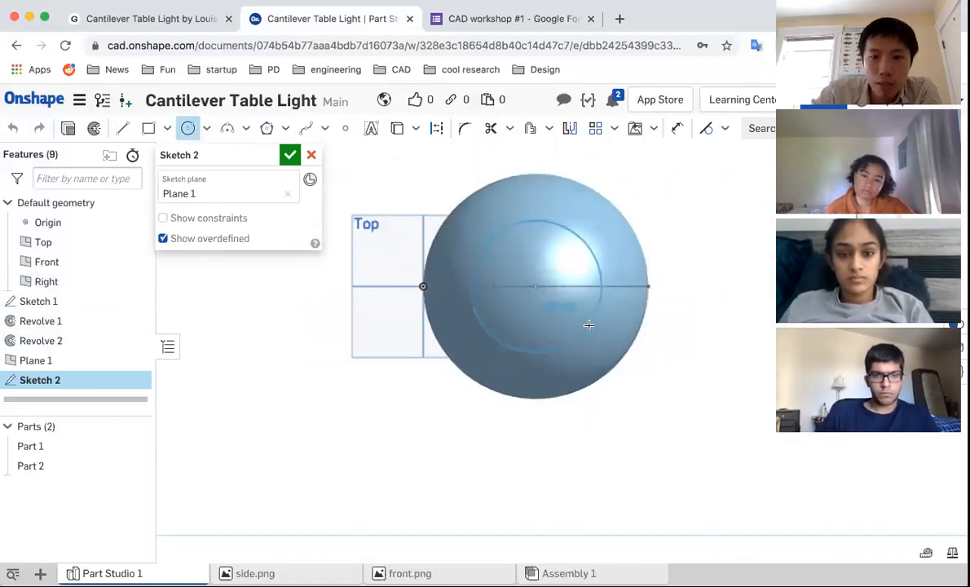
pyautogui.click(598, 310)
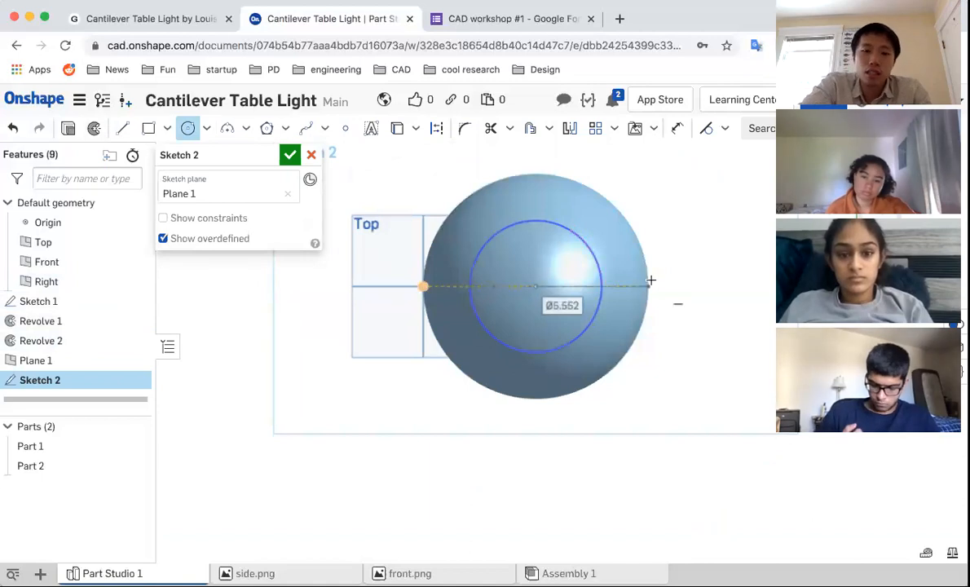
pyautogui.press('Escape')
# Project the circular edge where the globe meets the base onto the sketch plane with the Use tool
pyautogui.scroll(-1, 483, 232)
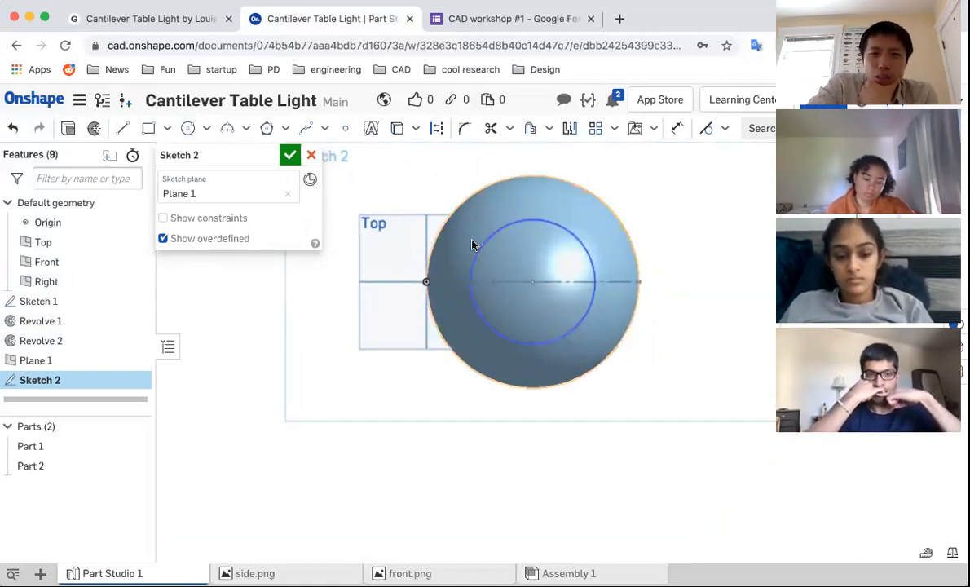
pyautogui.scroll(-2, 387, 199)
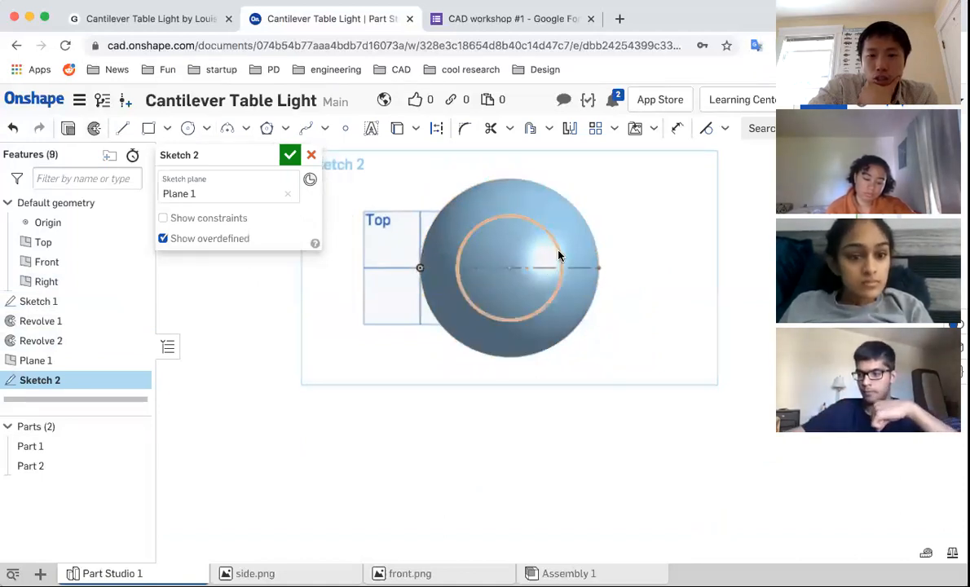
pyautogui.moveTo(407, 342); pyautogui.dragTo(386, 275, button='right')
pyautogui.scroll(5, 489, 420)
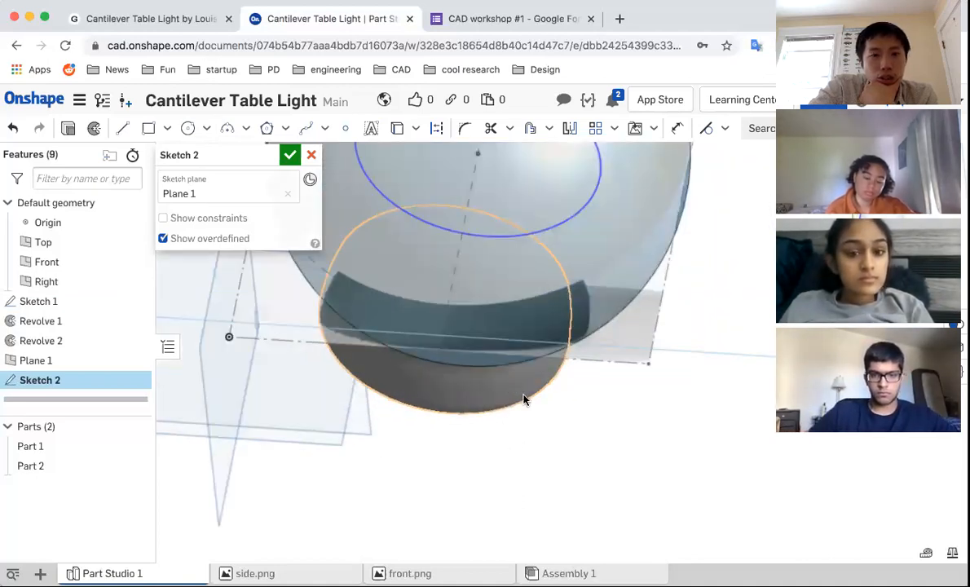
pyautogui.moveTo(540, 435)
pyautogui.mouseDown(button='right')
pyautogui.moveTo(526, 414)
pyautogui.moveTo(539, 429)
pyautogui.mouseUp(button='right')
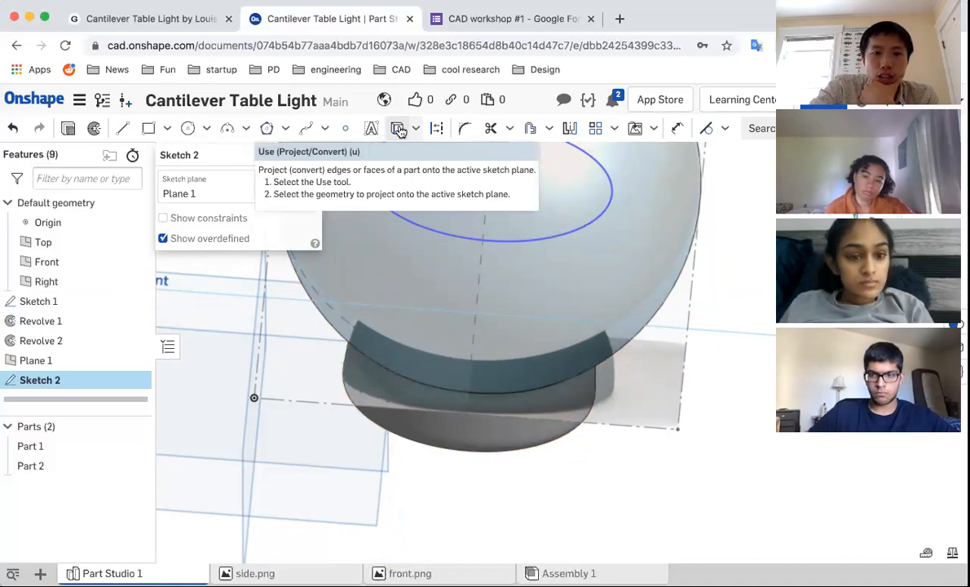
pyautogui.click(398, 129)
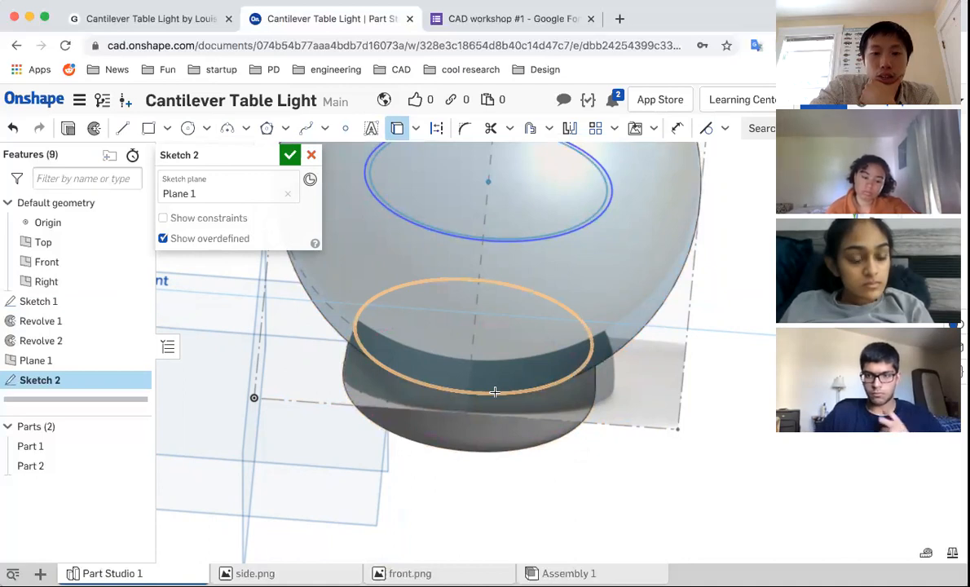
pyautogui.click(494, 392)
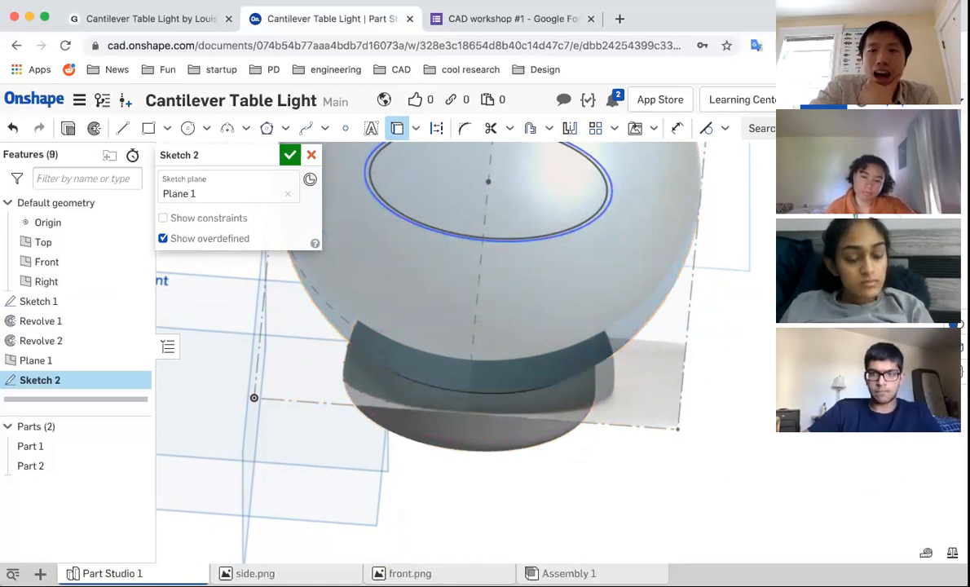
pyautogui.press('n')
pyautogui.press('Escape')
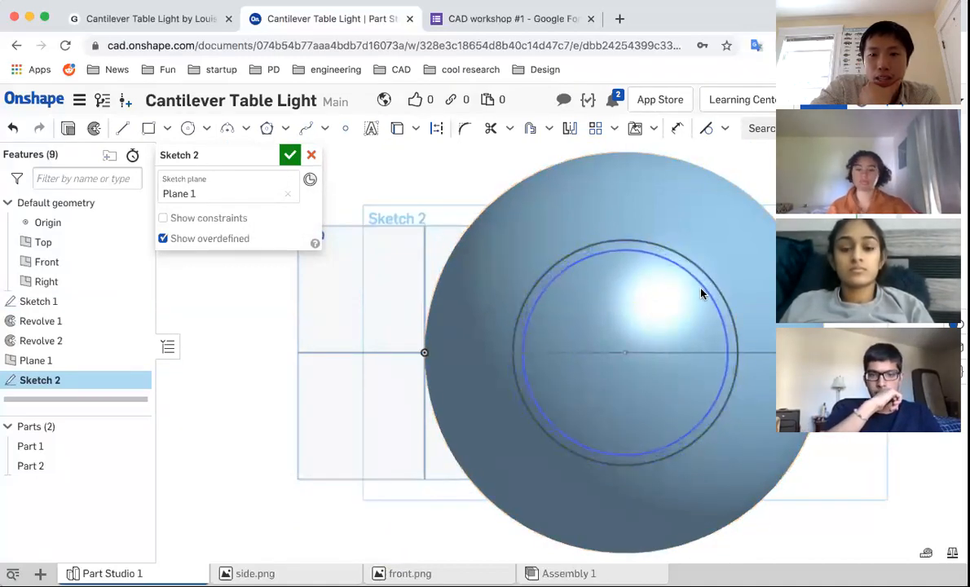
# Shrink the drawn circle to sit inside the projected one, and convert the projected circle to construction geometry
pyautogui.click(688, 306)
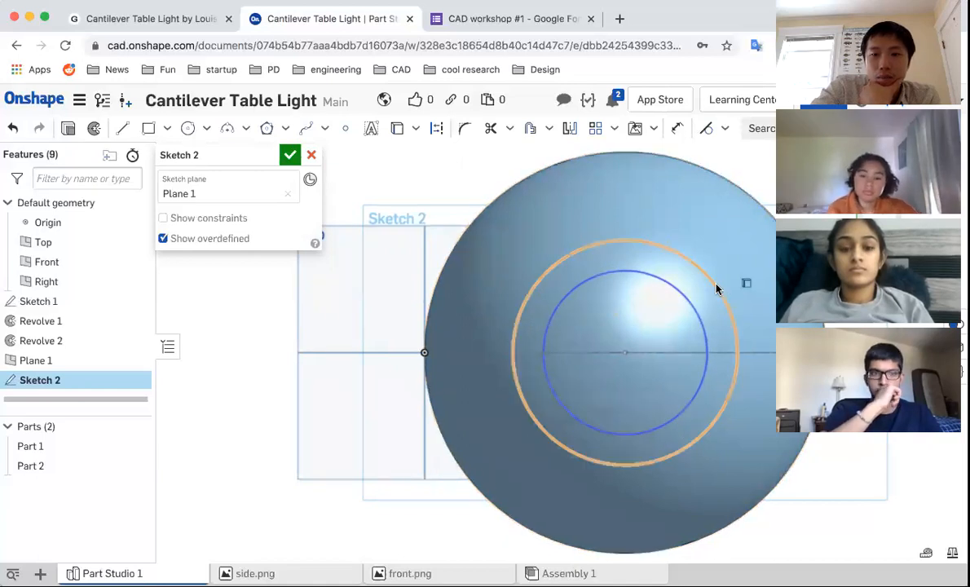
pyautogui.scroll(-3, 411, 195)
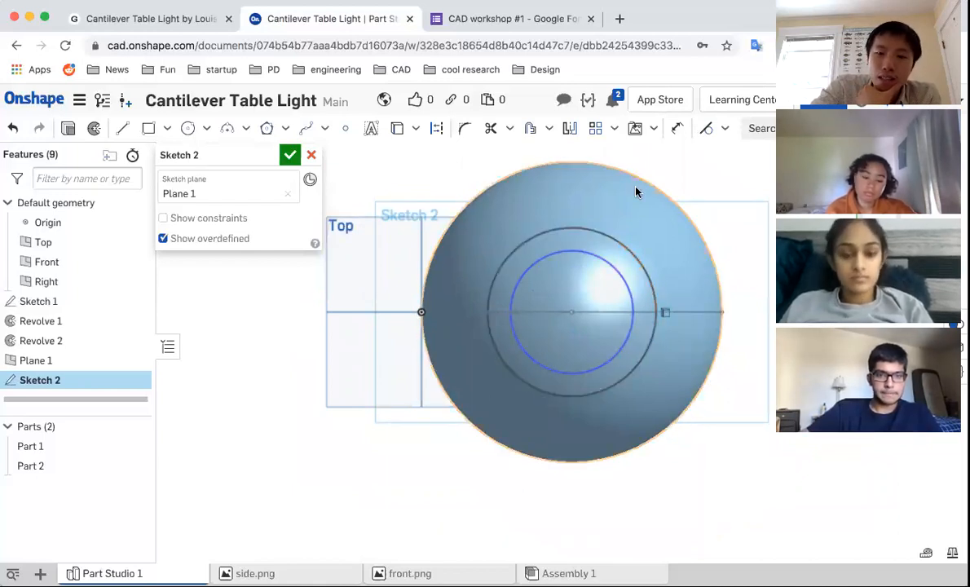
pyautogui.scroll(-1, 636, 188)
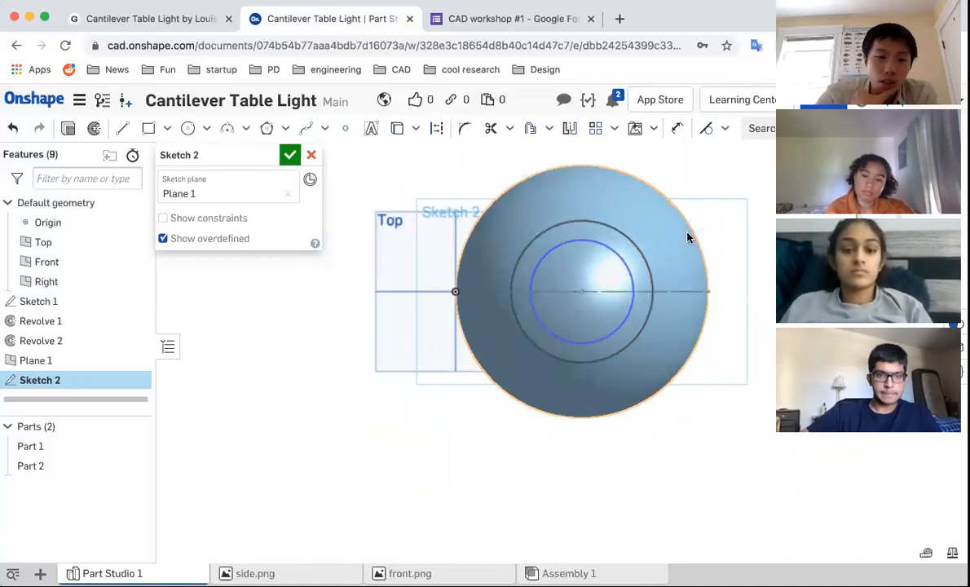
pyautogui.click(634, 258)
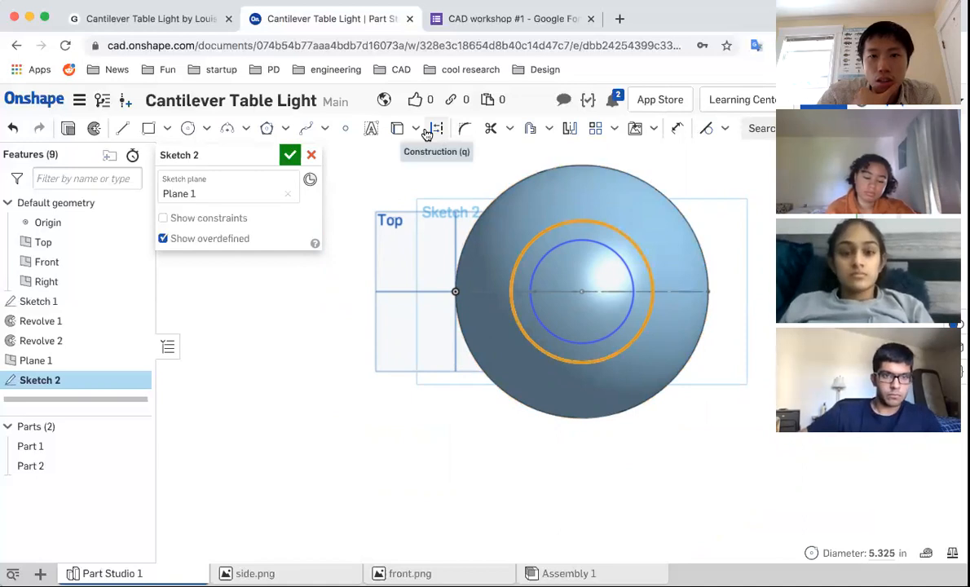
pyautogui.click(427, 132)
pyautogui.click(713, 327)
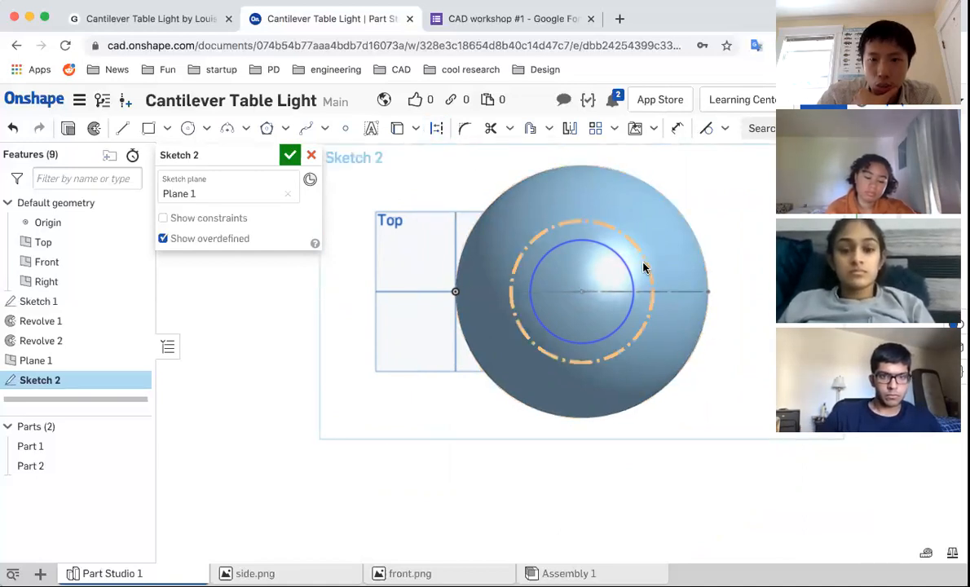
# Enlarge the inner circle slightly within the construction circle, and dimension its diameter as 4.25 in
pyautogui.click(604, 340)
pyautogui.scroll(3, 604, 340)
pyautogui.scroll(3, 643, 247)
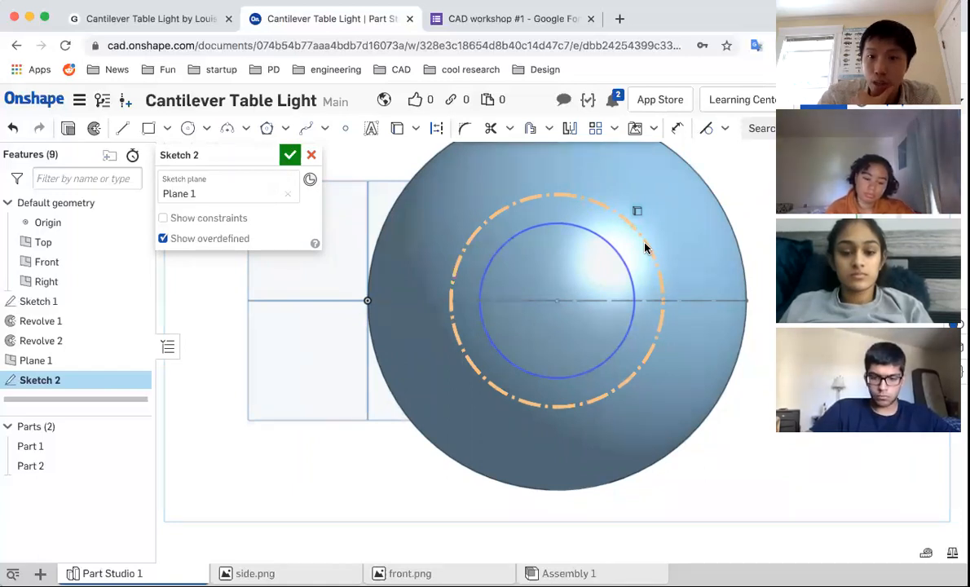
pyautogui.click(648, 249)
pyautogui.press('d')
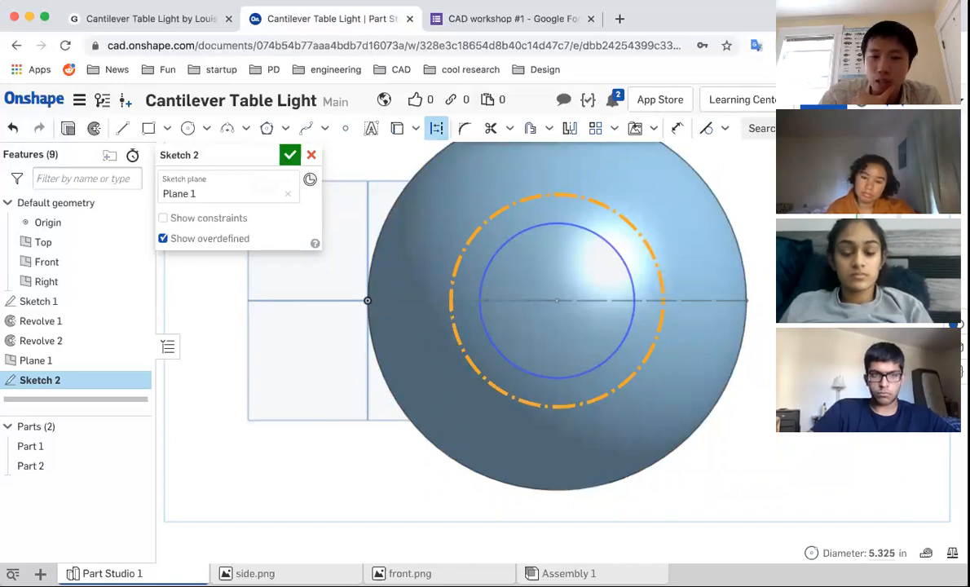
pyautogui.press('Escape')
pyautogui.moveTo(631, 282)
pyautogui.mouseDown()
pyautogui.moveTo(664, 269)
pyautogui.moveTo(641, 279)
pyautogui.mouseUp()
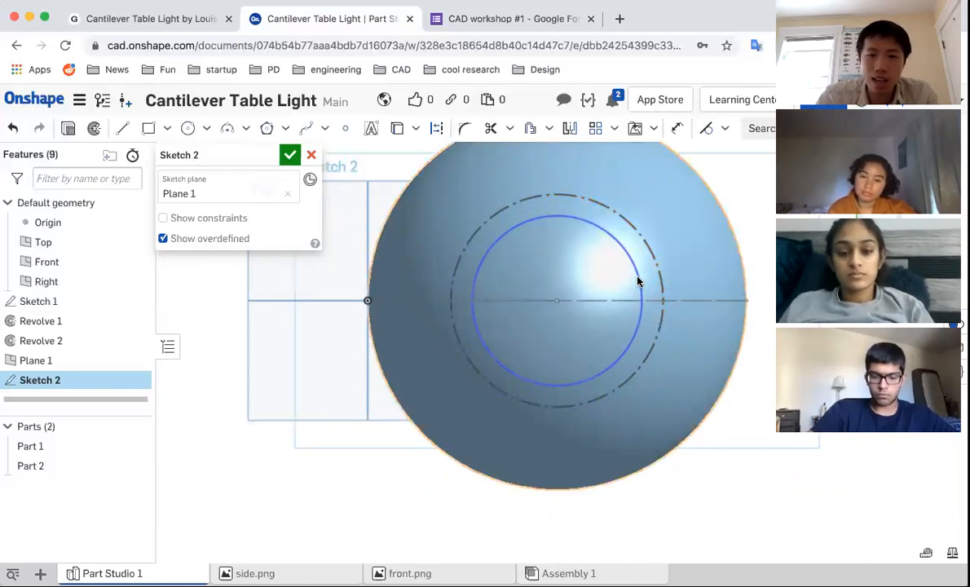
pyautogui.press('d')
pyautogui.click(640, 280)
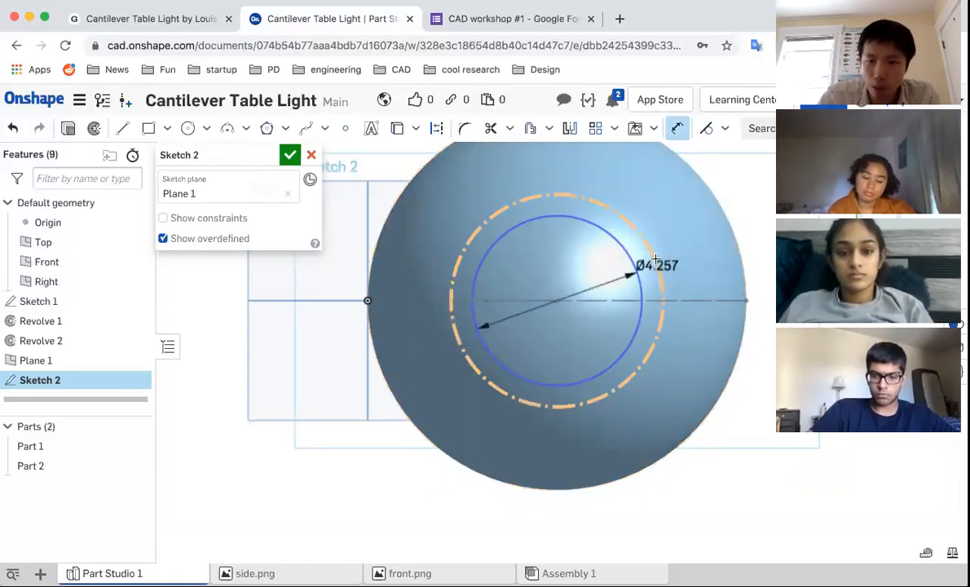
pyautogui.click(753, 295)
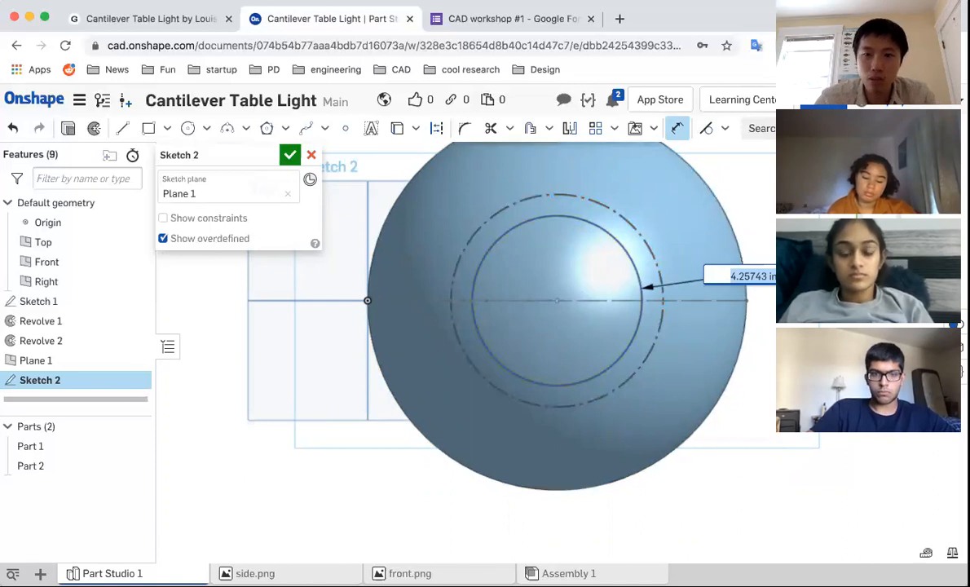
pyautogui.write('4.25')
pyautogui.press('Return')
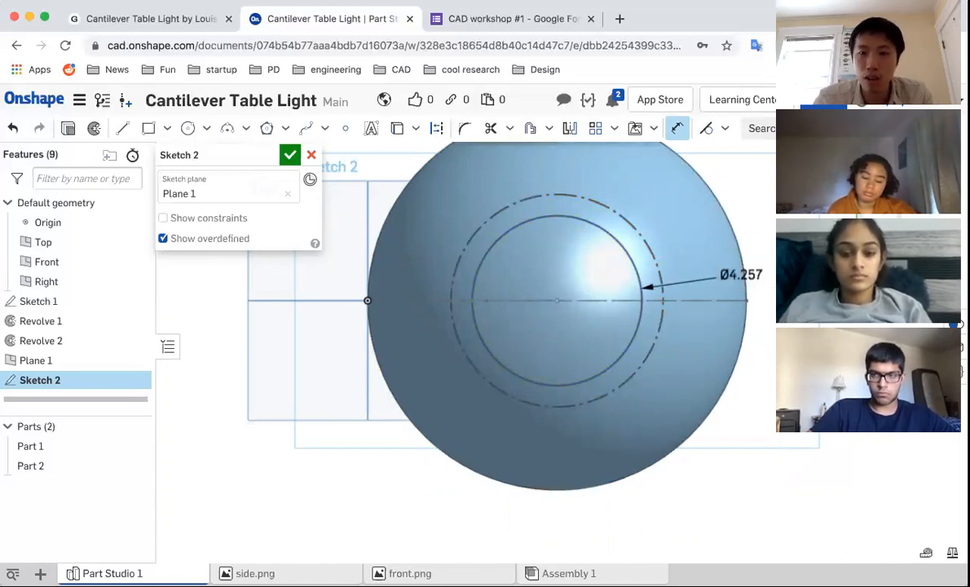
pyautogui.press('Escape')
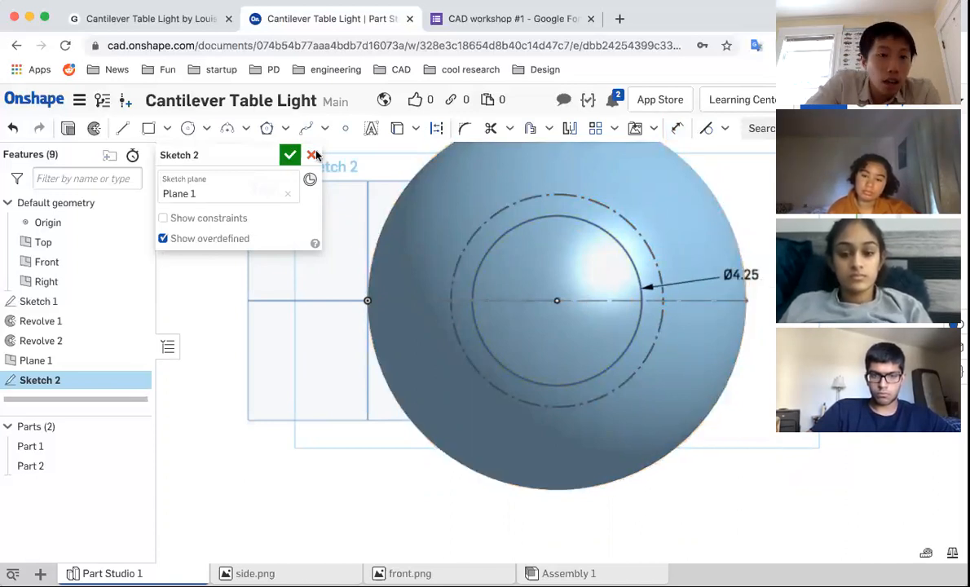
# Extrude the Sketch 2 circle downward from the globe's center as an Add into Part 1, with a blind depth of 2.1 in
pyautogui.click(68, 128)
pyautogui.scroll(-3, 593, 212)
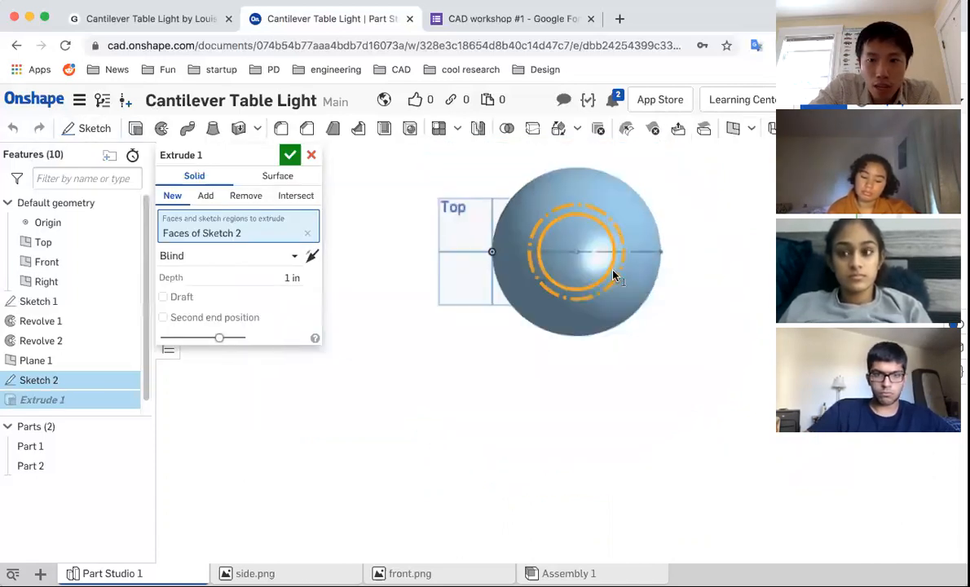
pyautogui.scroll(-1, 613, 268)
pyautogui.moveTo(640, 330); pyautogui.dragTo(641, 264, button='right')
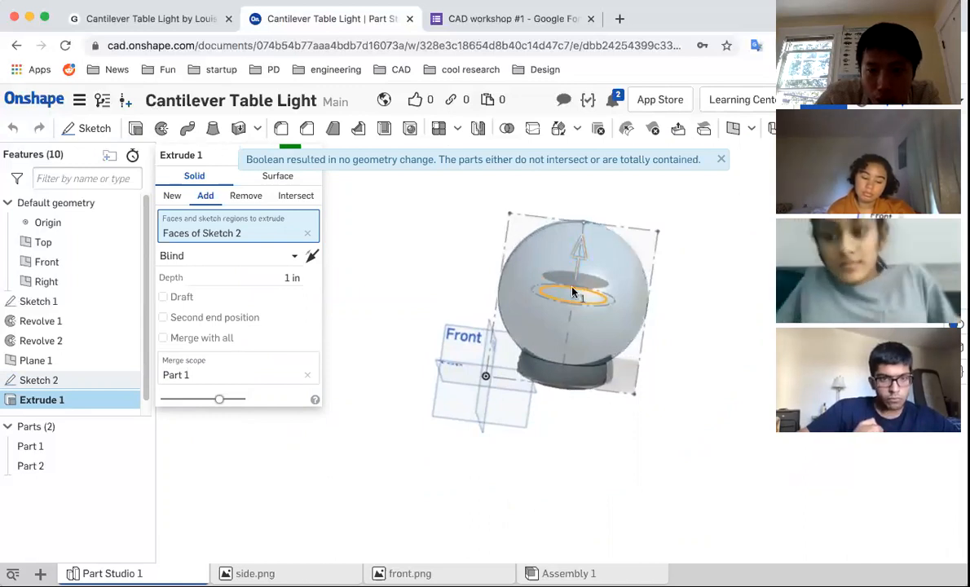
pyautogui.moveTo(576, 288); pyautogui.dragTo(581, 308)
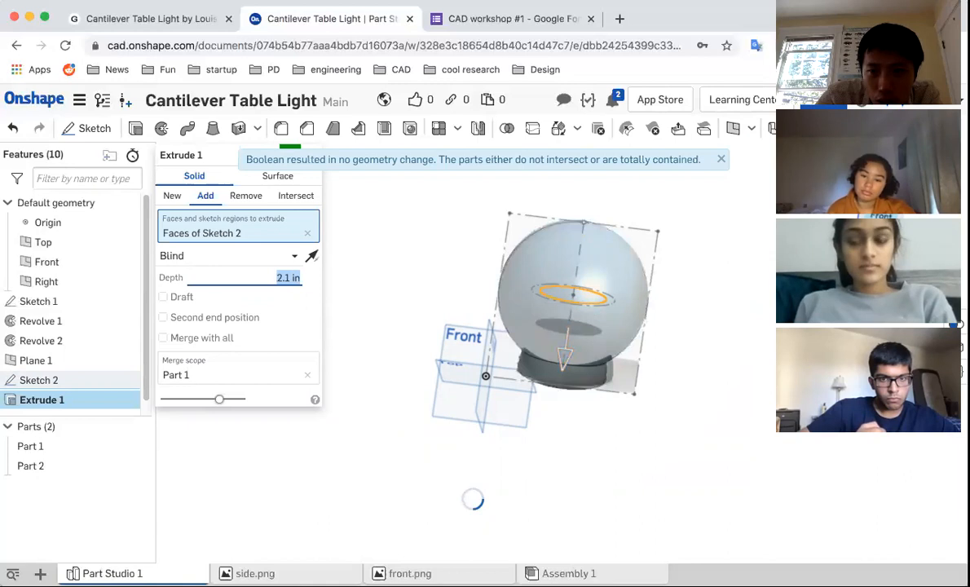
# Change the Sketch 2 circle extrusion to a New part with a blind depth of 5 in, reaching into the base
pyautogui.click(880, 216)
pyautogui.scroll(-2, 474, 226)
pyautogui.scroll(2, 614, 391)
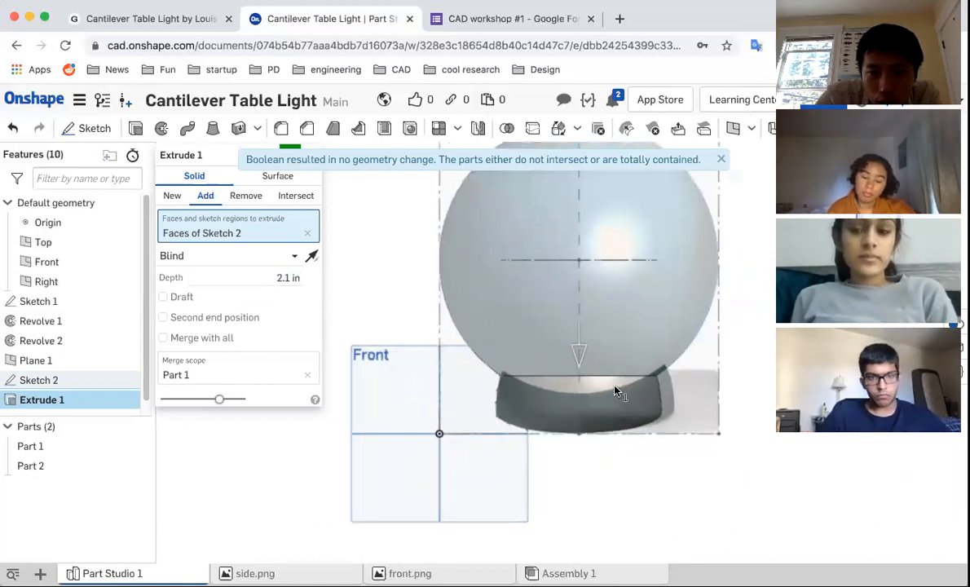
pyautogui.scroll(1, 615, 392)
pyautogui.click(279, 278)
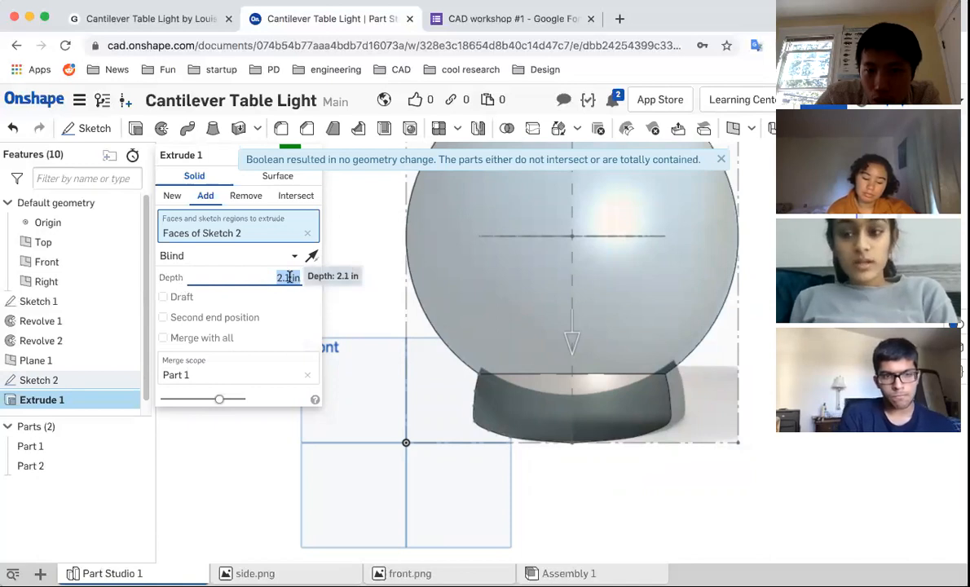
pyautogui.scroll(4, 290, 277)
pyautogui.scroll(8, 289, 277)
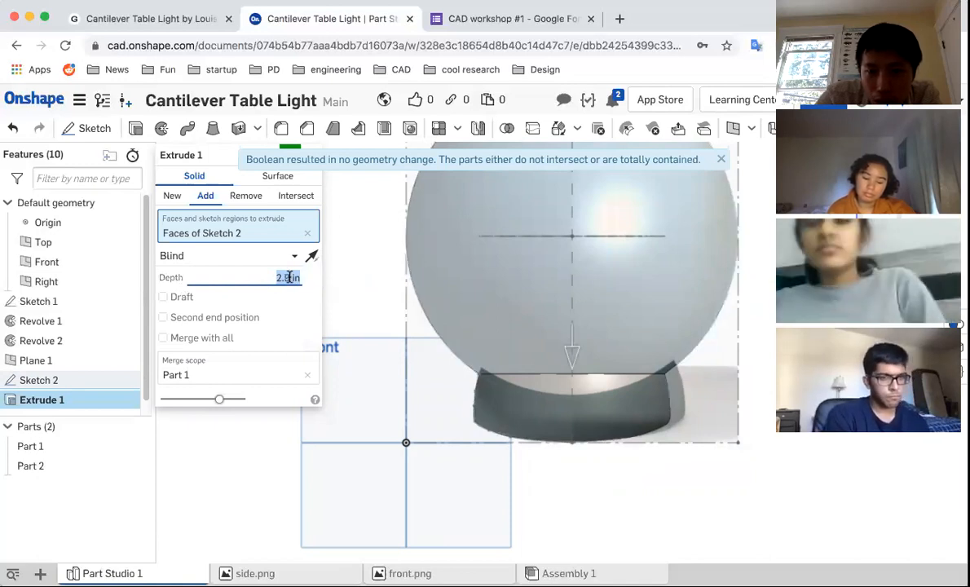
pyautogui.scroll(2, 289, 277)
pyautogui.scroll(5, 289, 277)
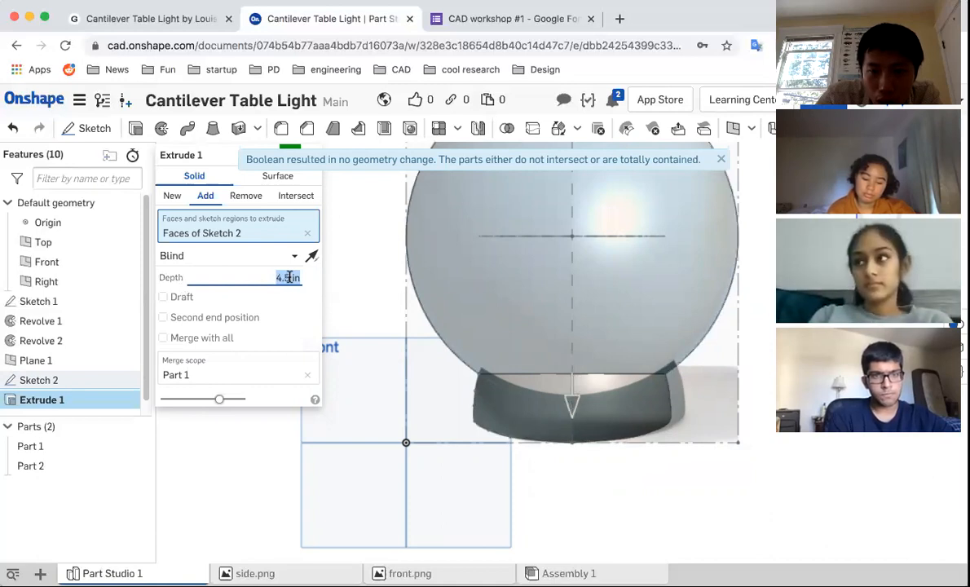
pyautogui.scroll(4, 290, 277)
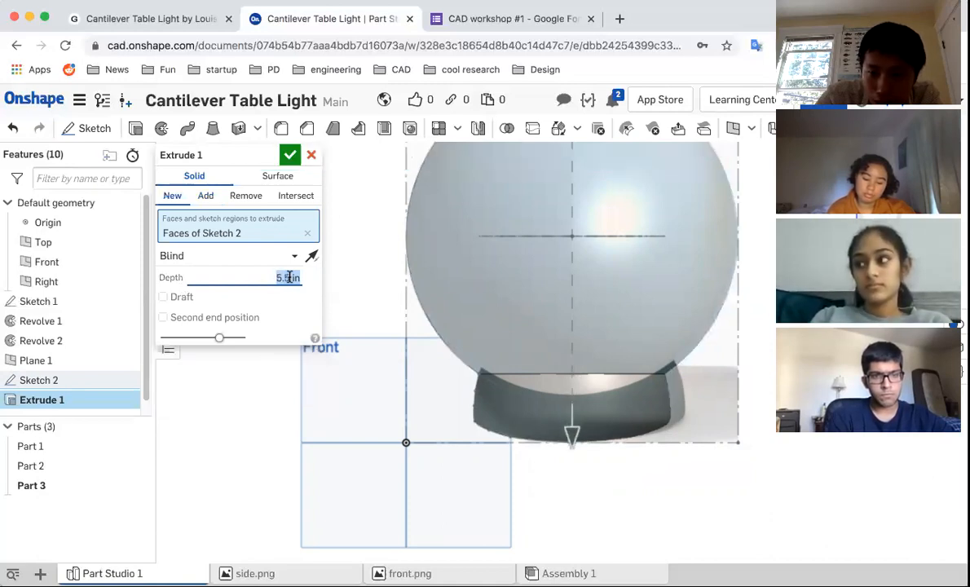
pyautogui.scroll(3, 289, 277)
pyautogui.scroll(4, 289, 277)
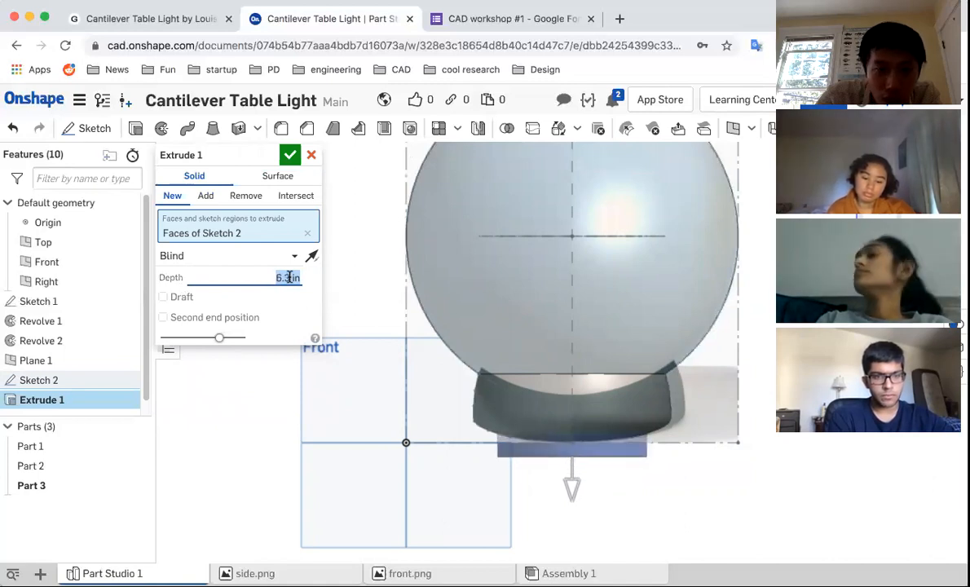
pyautogui.scroll(2, 289, 277)
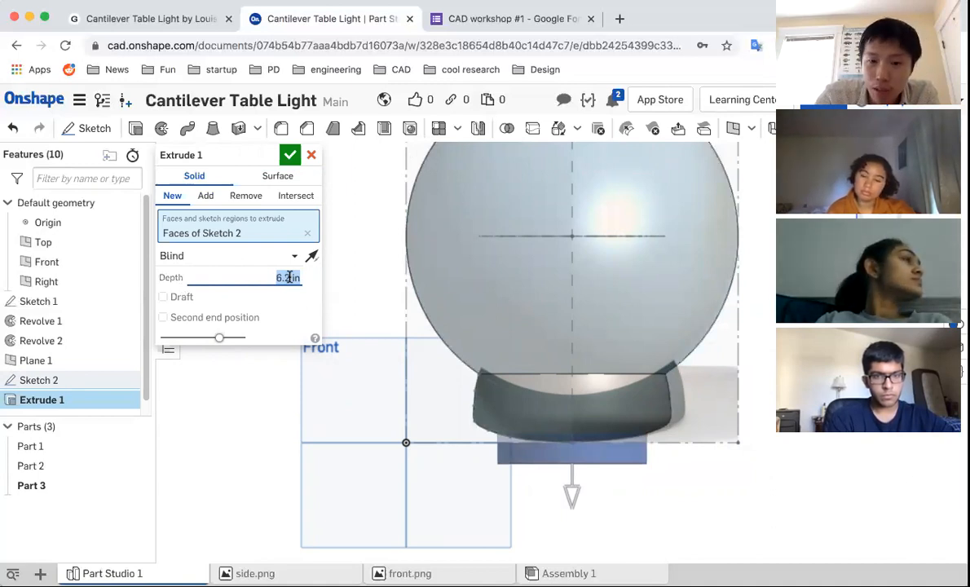
pyautogui.scroll(-2, 289, 277)
pyautogui.scroll(-3, 289, 277)
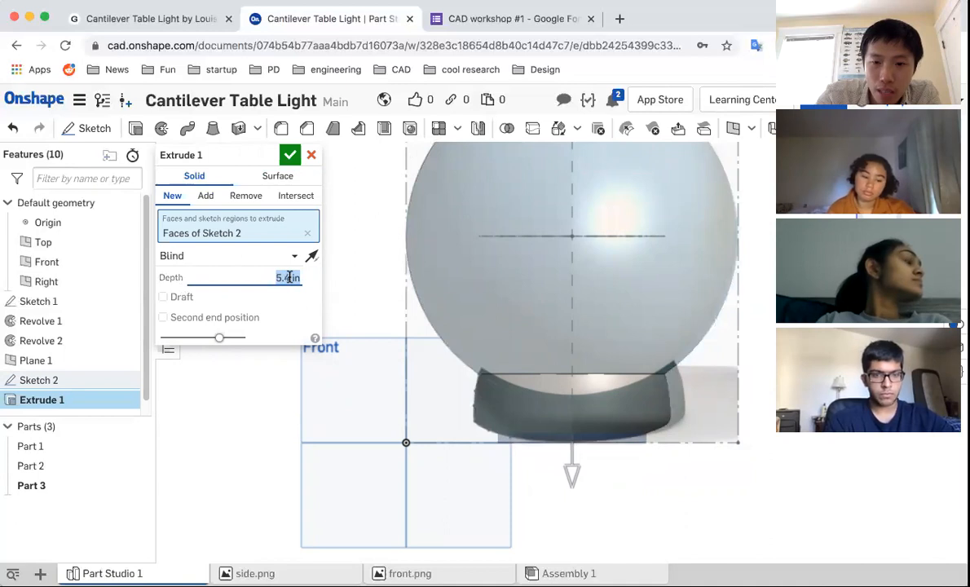
pyautogui.scroll(-1, 289, 277)
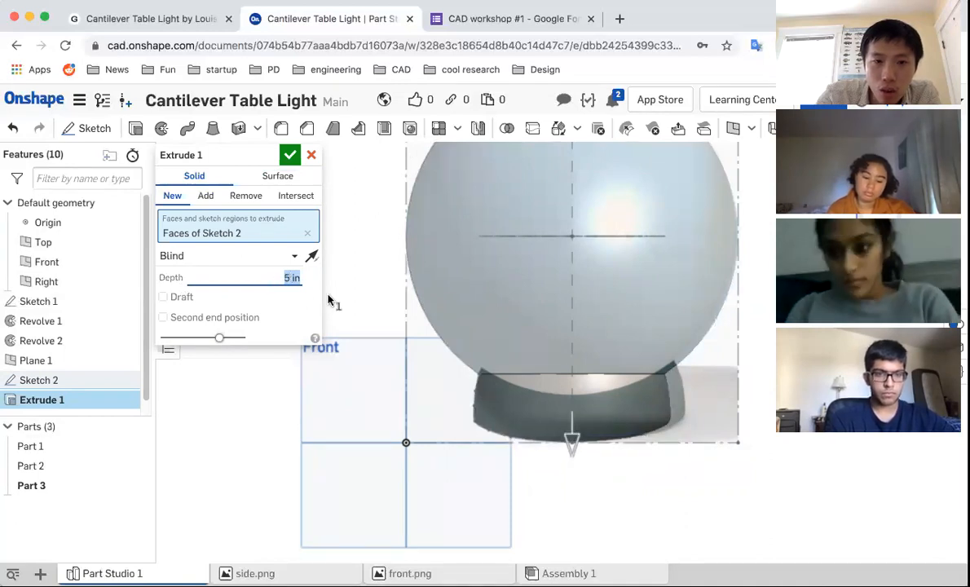
pyautogui.click(290, 155)
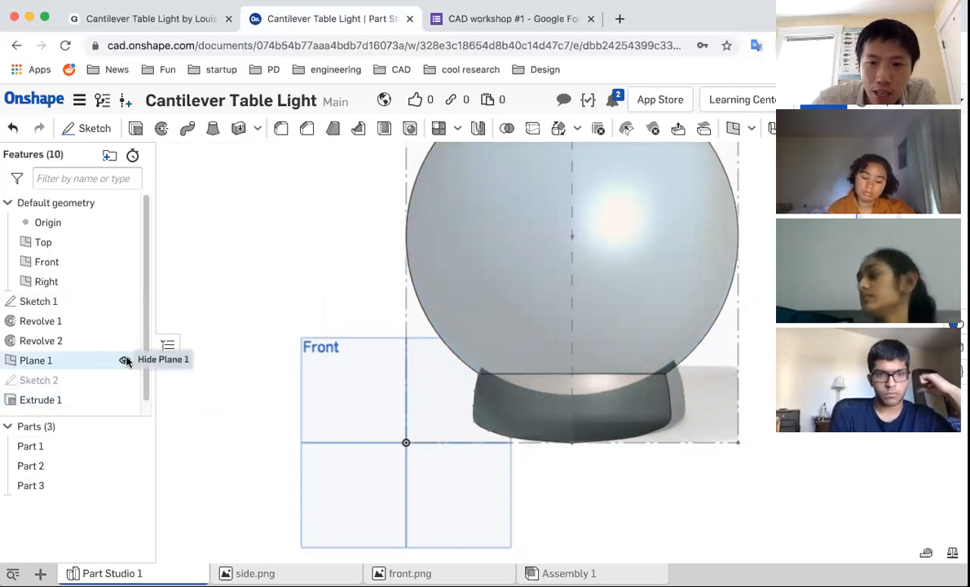
# Hide Plane 1, Sketch 1 and the default Top, Front and Right planes
pyautogui.click(124, 360)
pyautogui.click(124, 301)
pyautogui.scroll(-2, 350, 310)
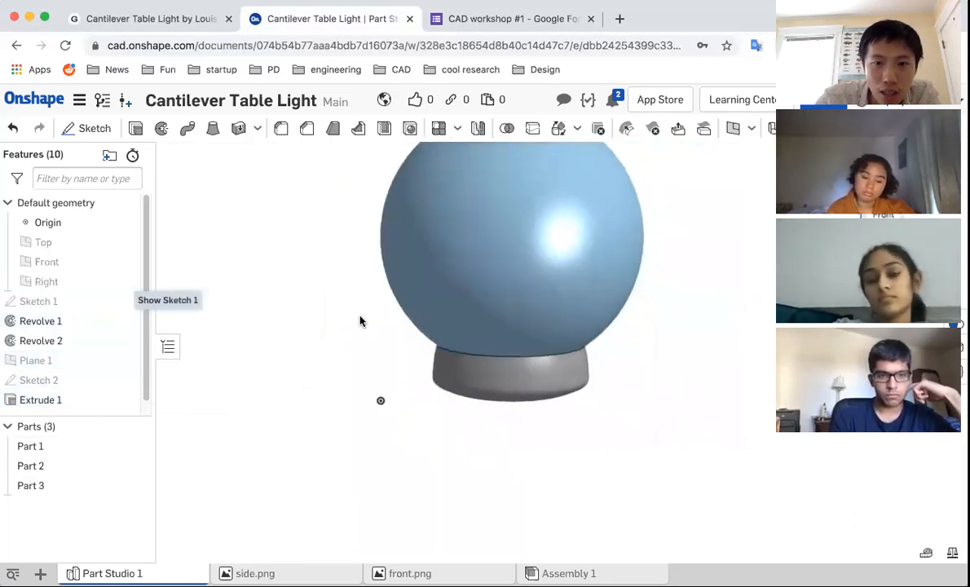
pyautogui.scroll(-3, 381, 398)
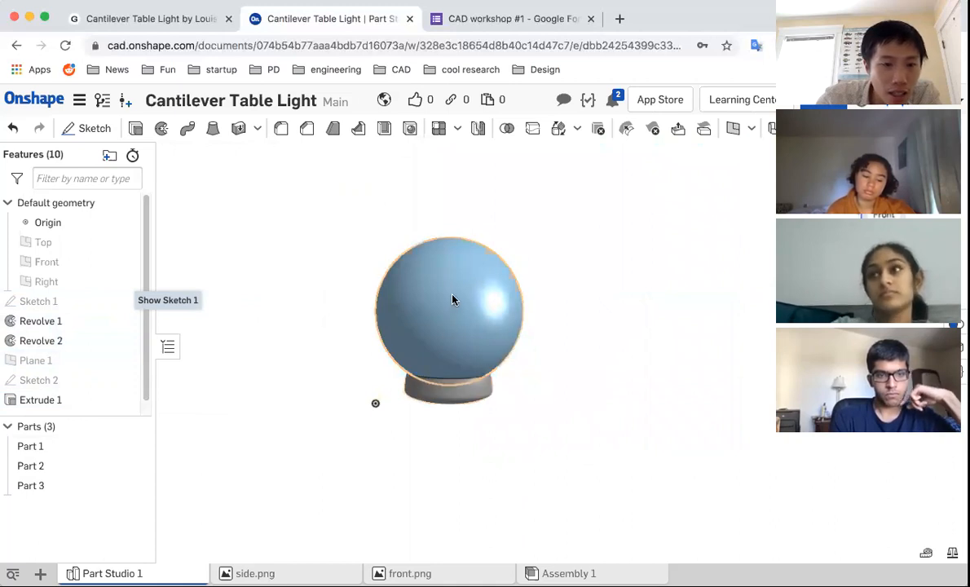
pyautogui.scroll(-1, 459, 323)
pyautogui.scroll(2, 459, 323)
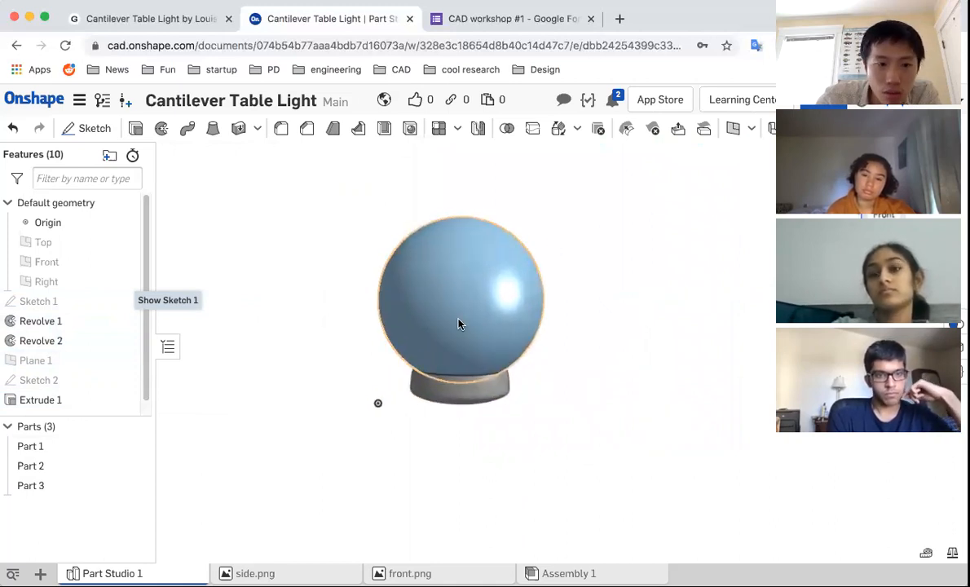
# Hide the base (Part 2) and select the extruded cylinder beneath the globe
pyautogui.click(468, 398)
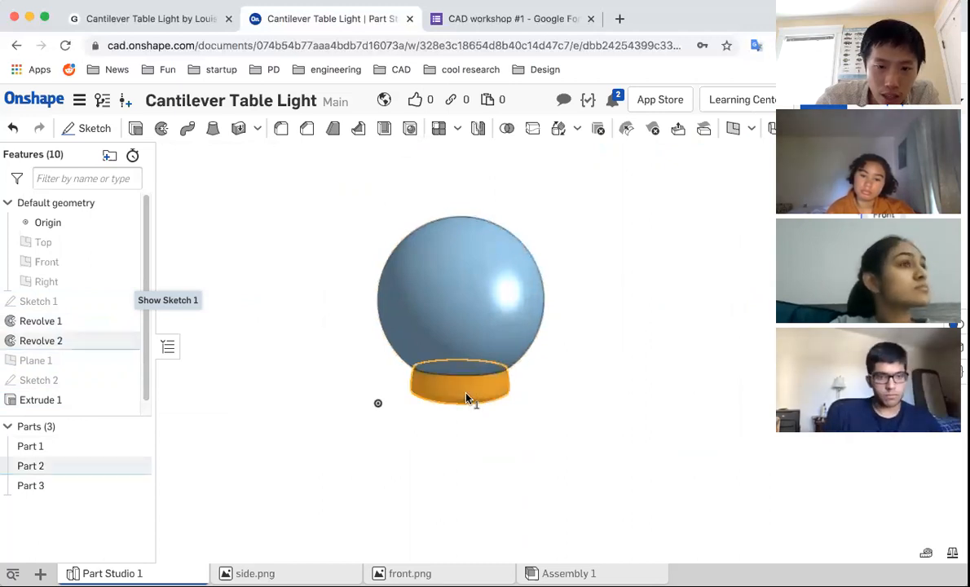
pyautogui.click(136, 470)
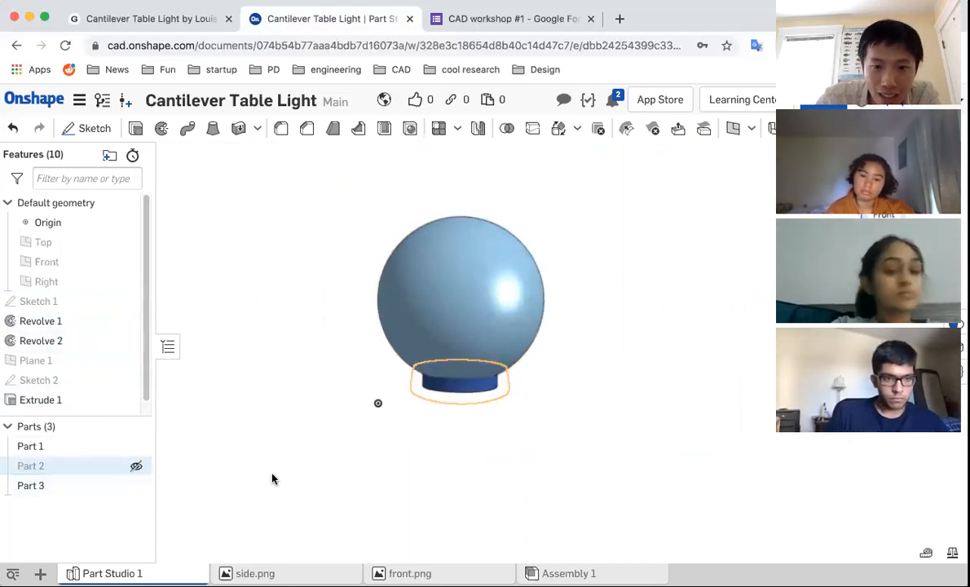
pyautogui.scroll(4, 465, 384)
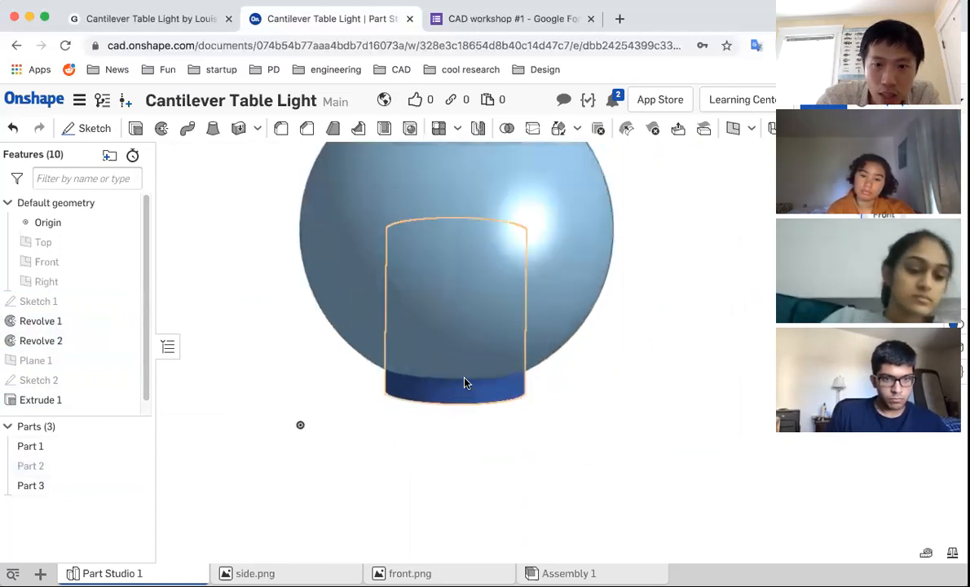
pyautogui.click(466, 383)
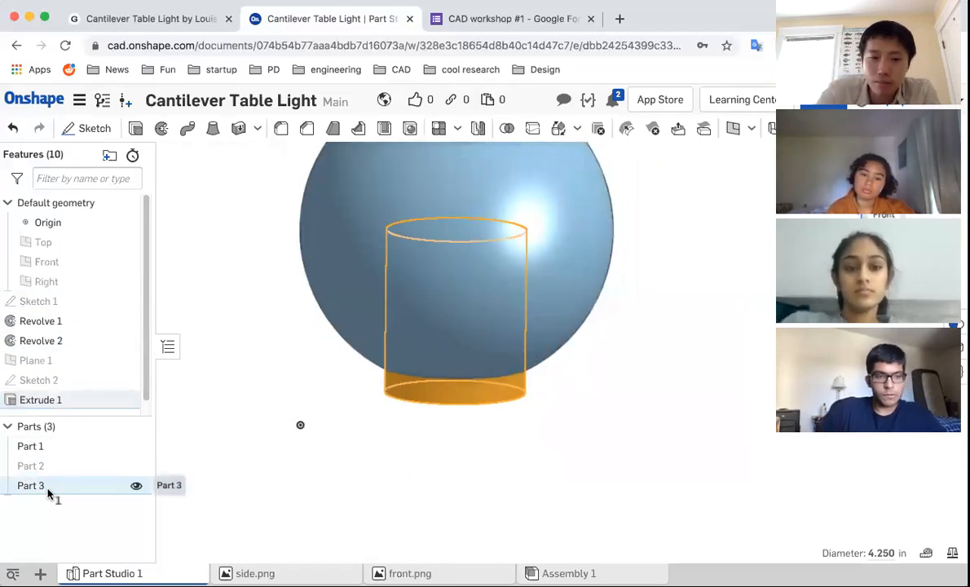
pyautogui.scroll(-2, 628, 289)
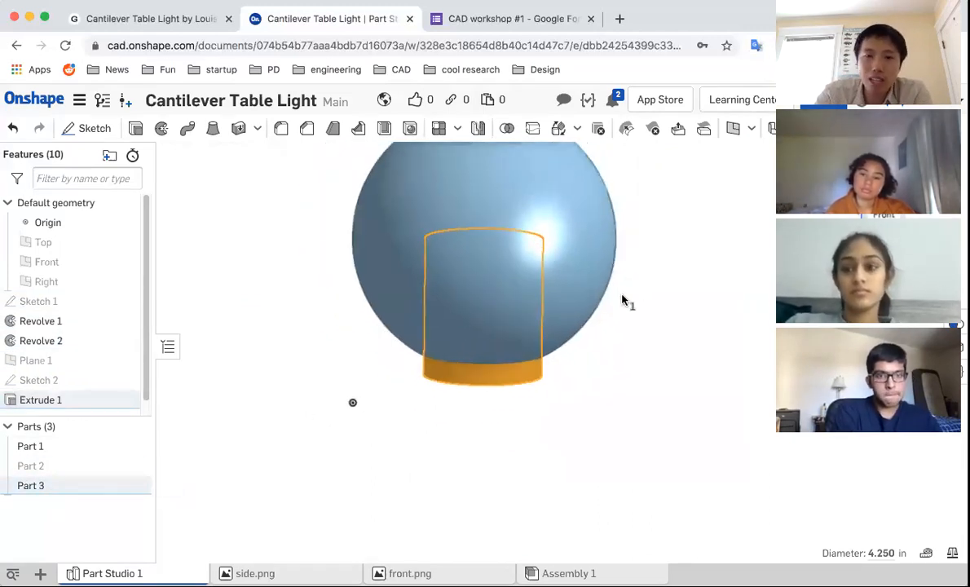
pyautogui.click(576, 280)
pyautogui.click(659, 346)
pyautogui.moveTo(670, 402); pyautogui.dragTo(353, 235)
pyautogui.click(666, 300)
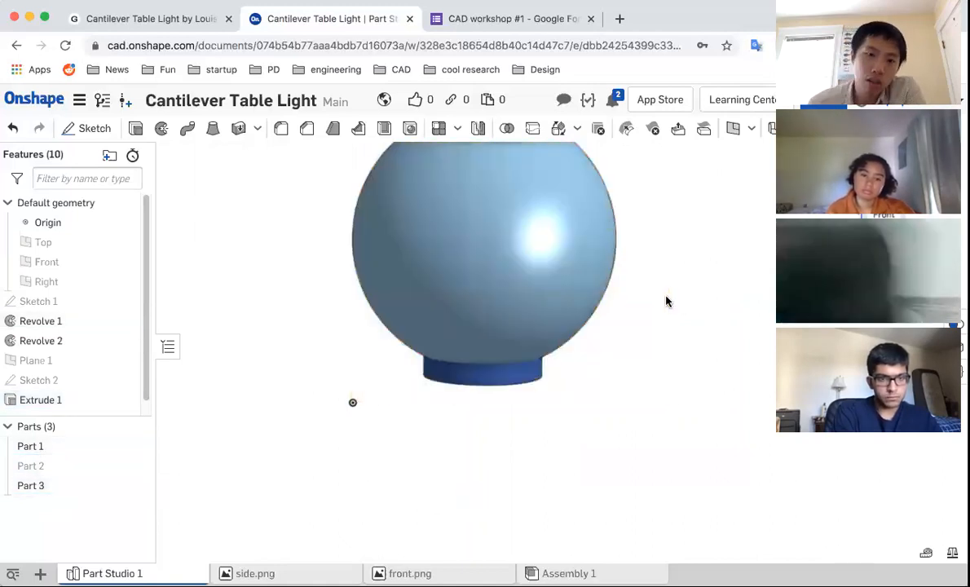
pyautogui.moveTo(619, 380); pyautogui.dragTo(341, 280)
pyautogui.click(292, 329)
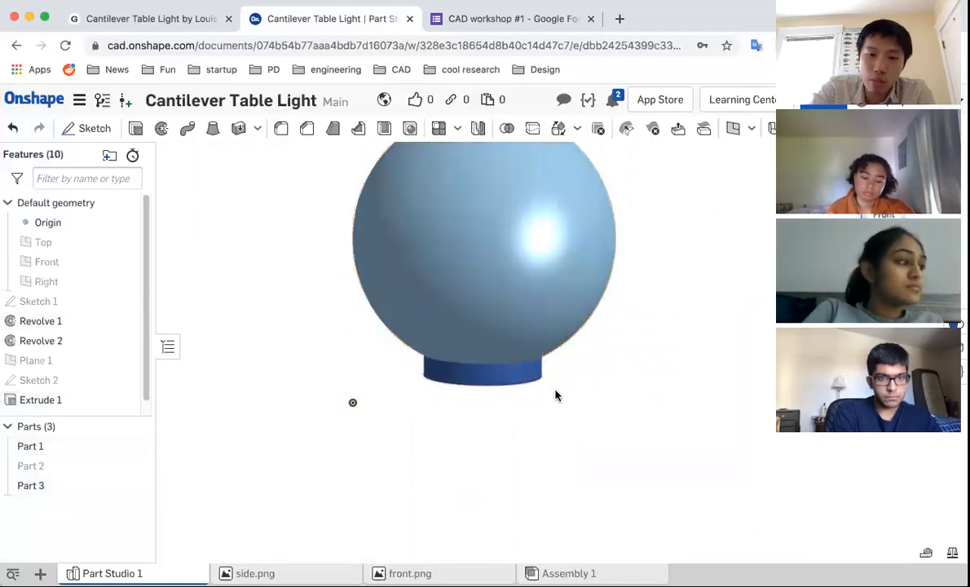
pyautogui.moveTo(599, 393); pyautogui.dragTo(558, 422)
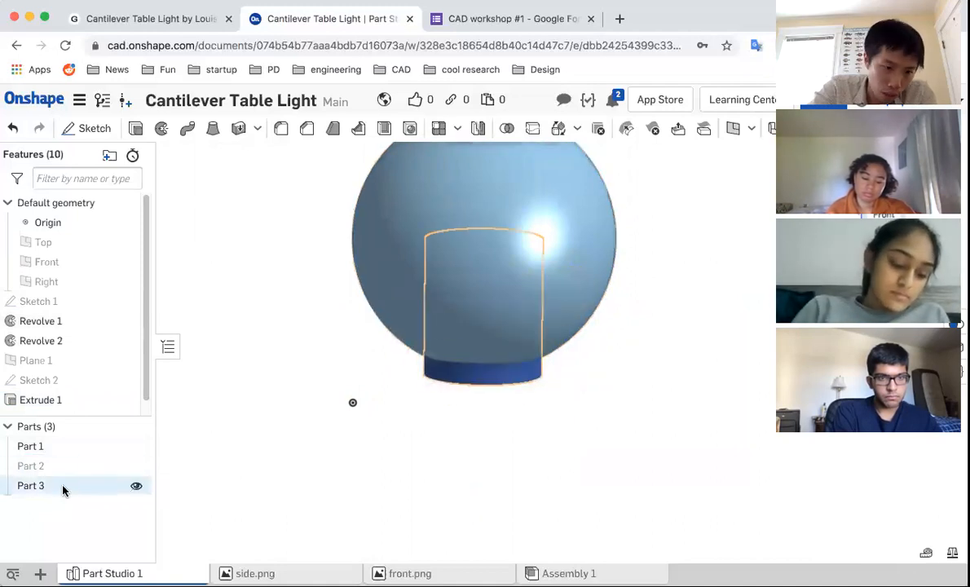
# Edit Extrude 1 to be an Add operation with Part 1 as the merge scope, joining the cylinder to the globe
pyautogui.doubleClick(88, 398)
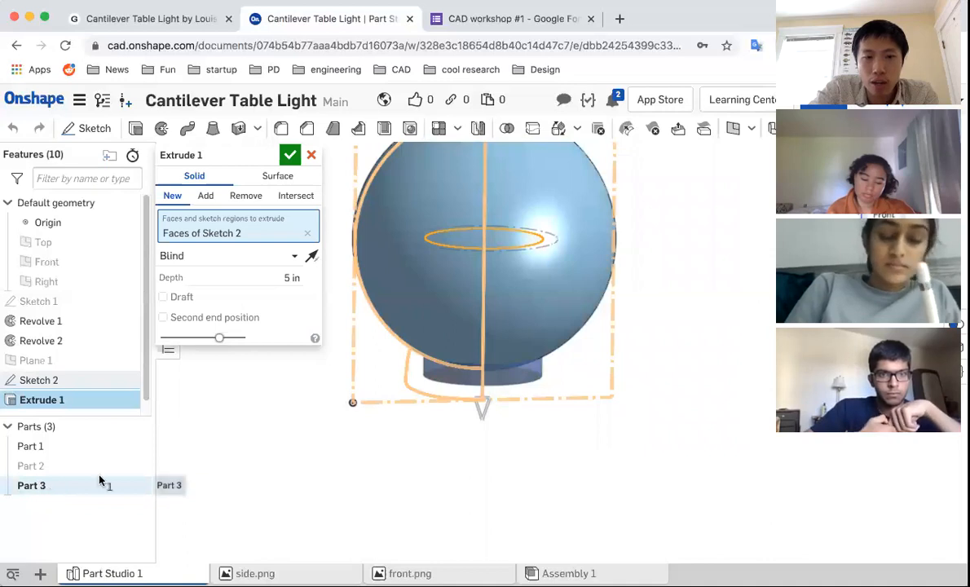
pyautogui.click(205, 196)
pyautogui.click(41, 485)
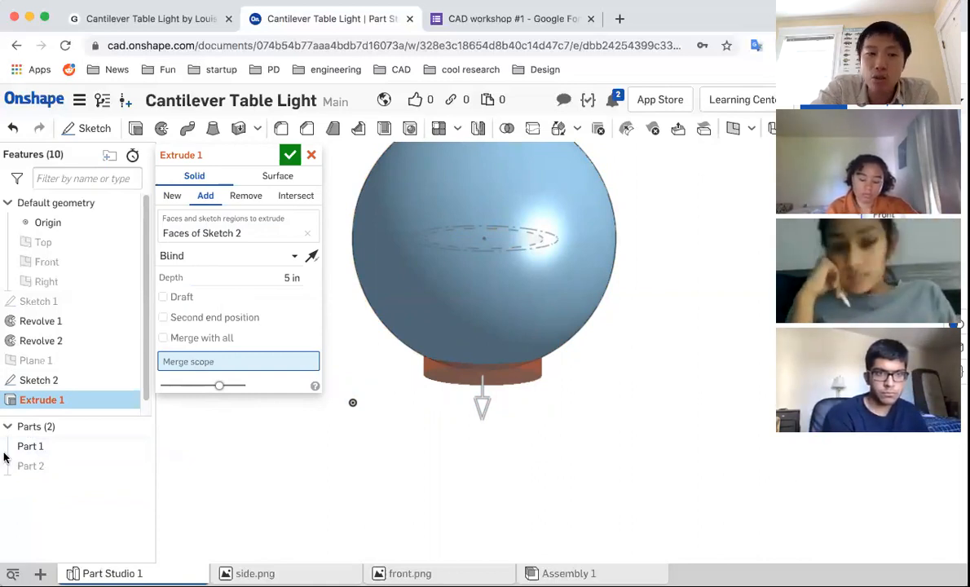
pyautogui.click(50, 447)
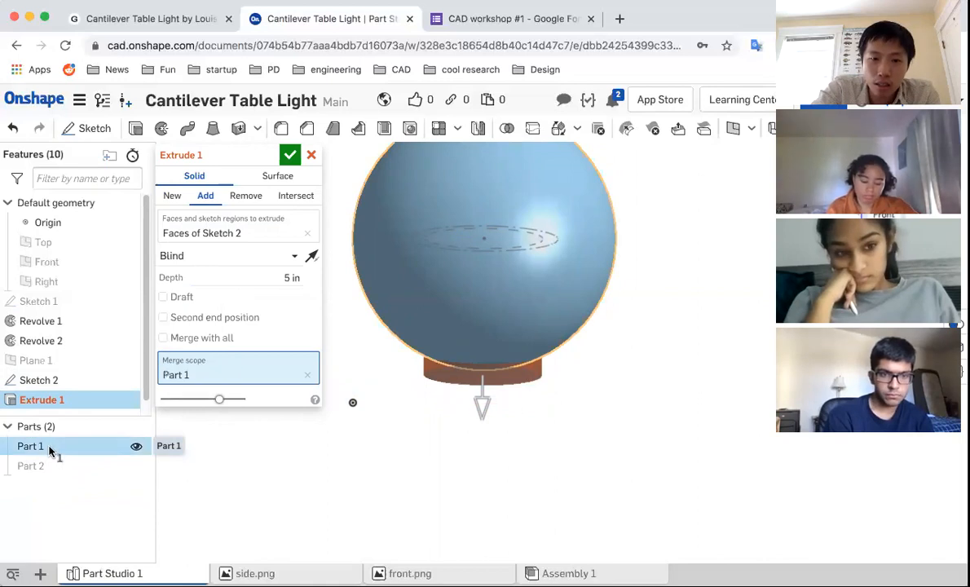
pyautogui.click(290, 154)
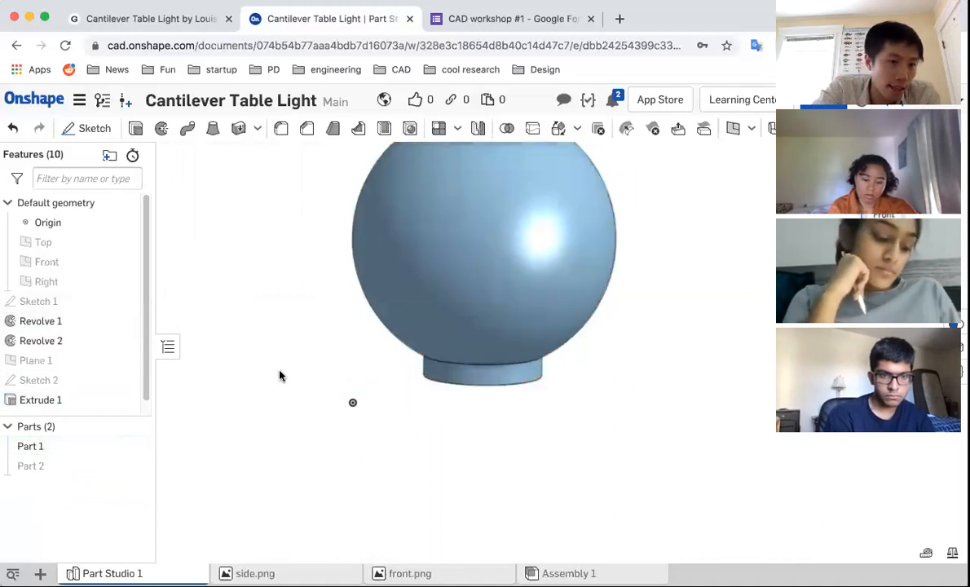
# Rename Part 1 as lamp
pyautogui.rightClick(45, 447)
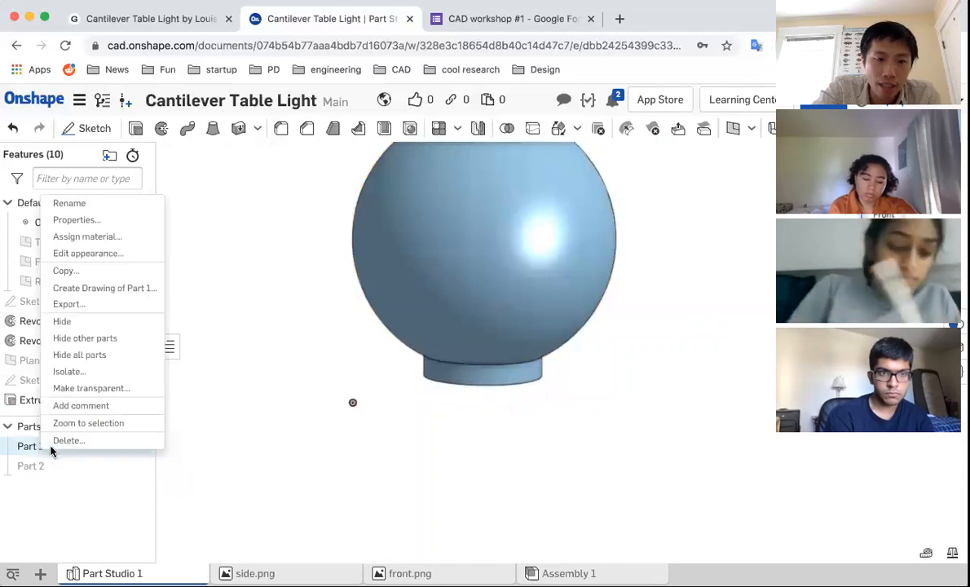
pyautogui.click(114, 204)
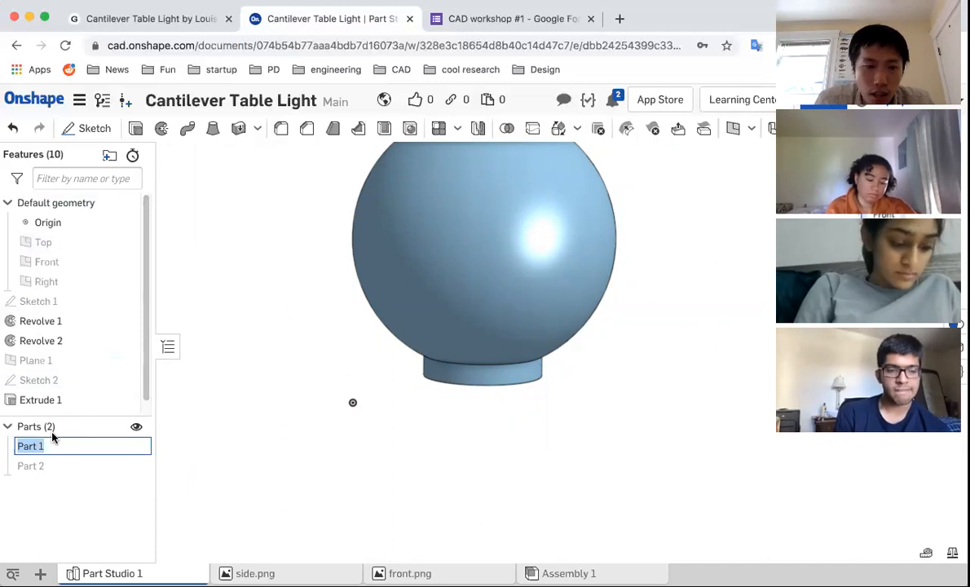
pyautogui.write('lamp')
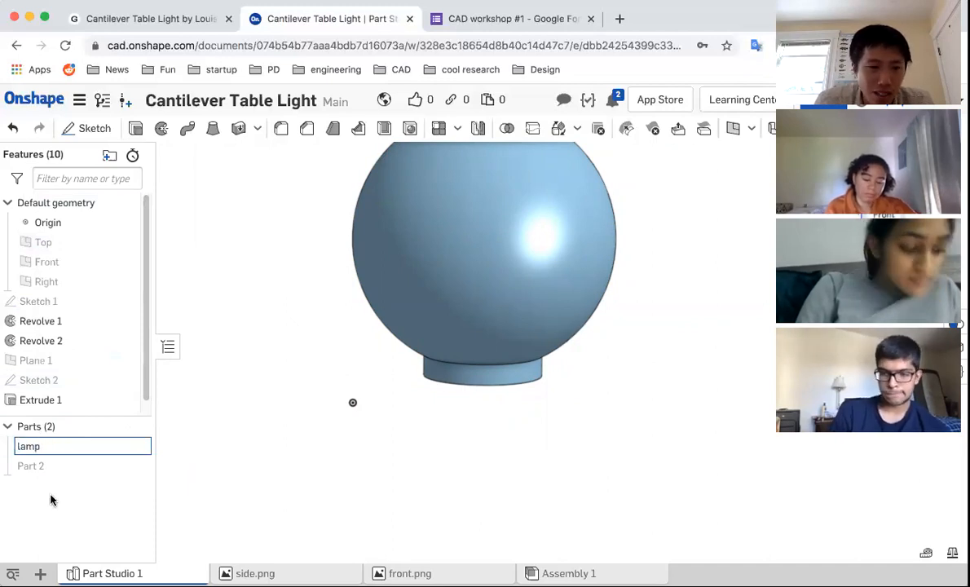
pyautogui.press('Return')
# Rename Part 2 as base
pyautogui.click(67, 467)
pyautogui.rightClick(67, 471)
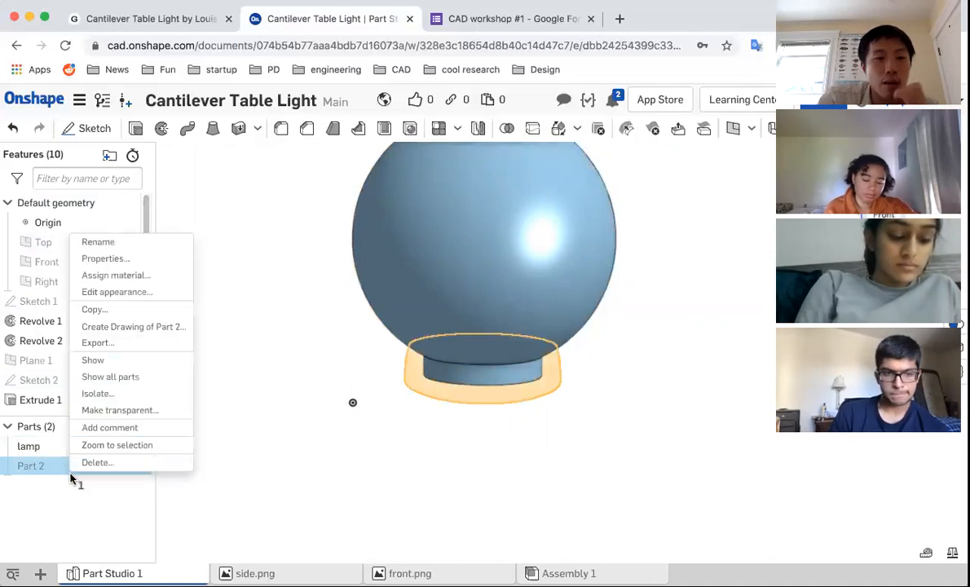
pyautogui.click(133, 245)
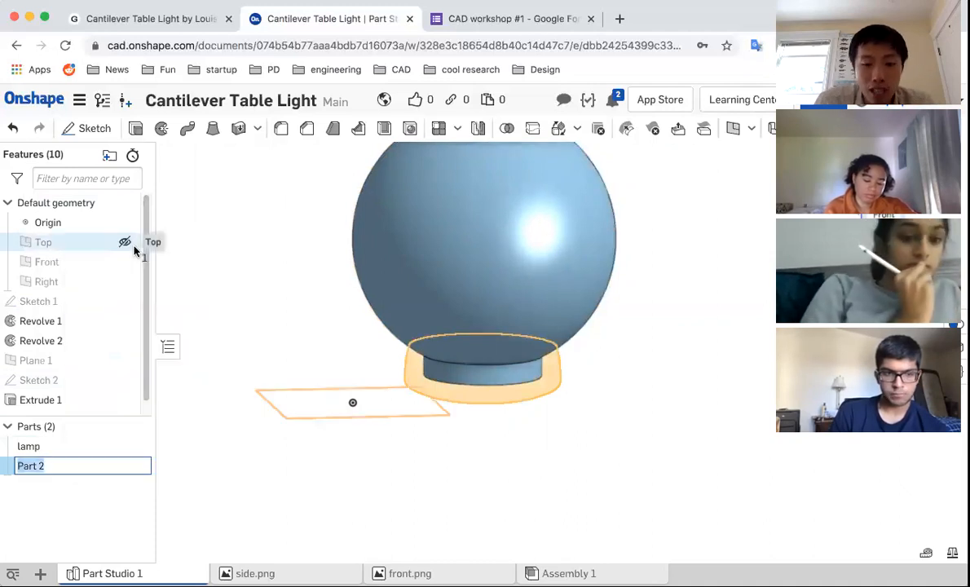
pyautogui.press('Return')
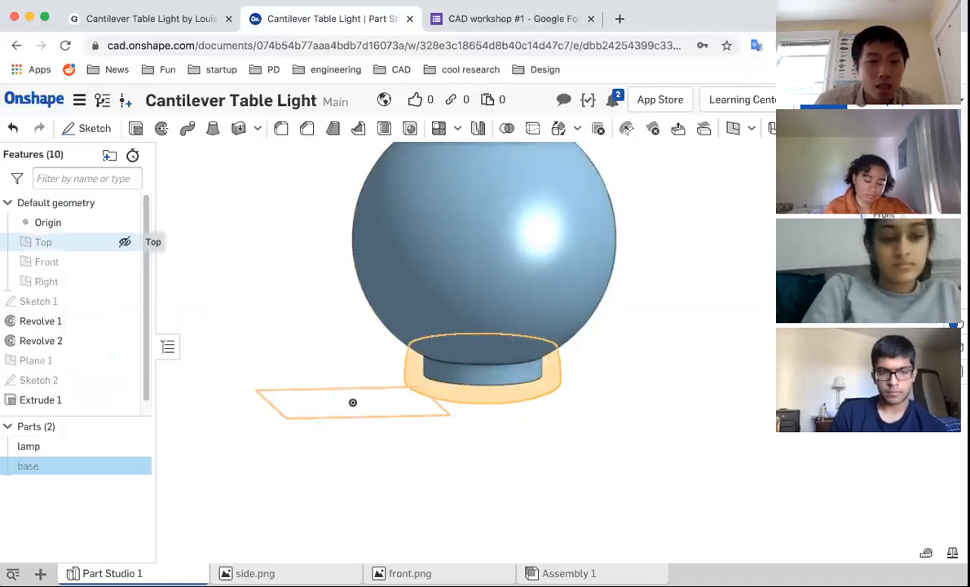
# Fillet the edge where the neck meets the lamp globe with a 1 in radius
pyautogui.click(308, 291)
pyautogui.scroll(-3, 307, 291)
pyautogui.moveTo(353, 361); pyautogui.dragTo(322, 349, button='right')
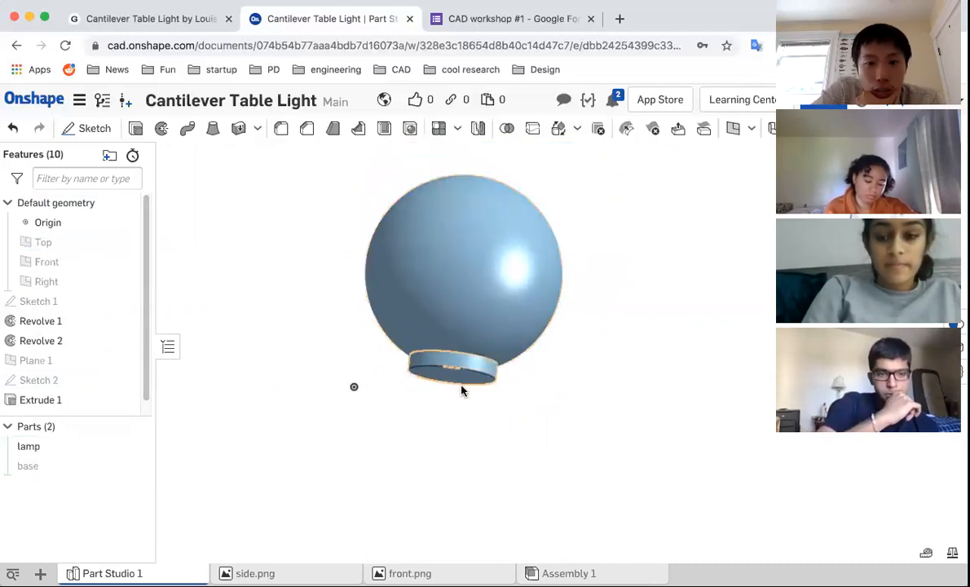
pyautogui.scroll(5, 456, 376)
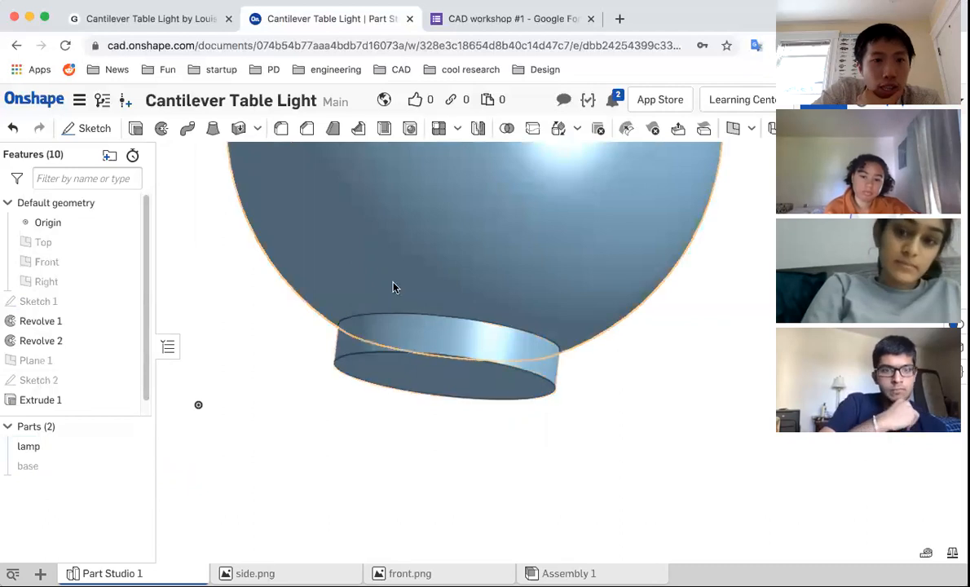
pyautogui.click(281, 129)
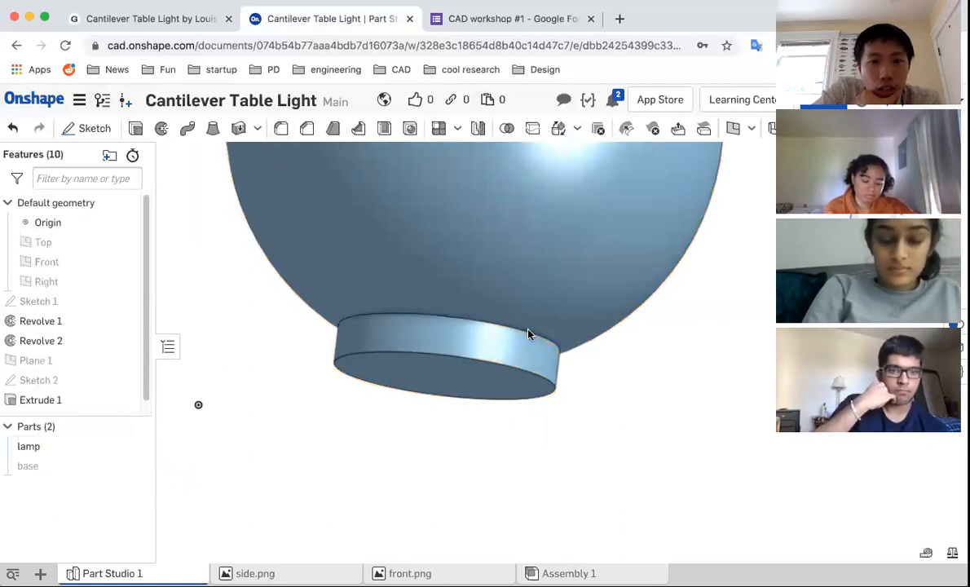
pyautogui.click(522, 334)
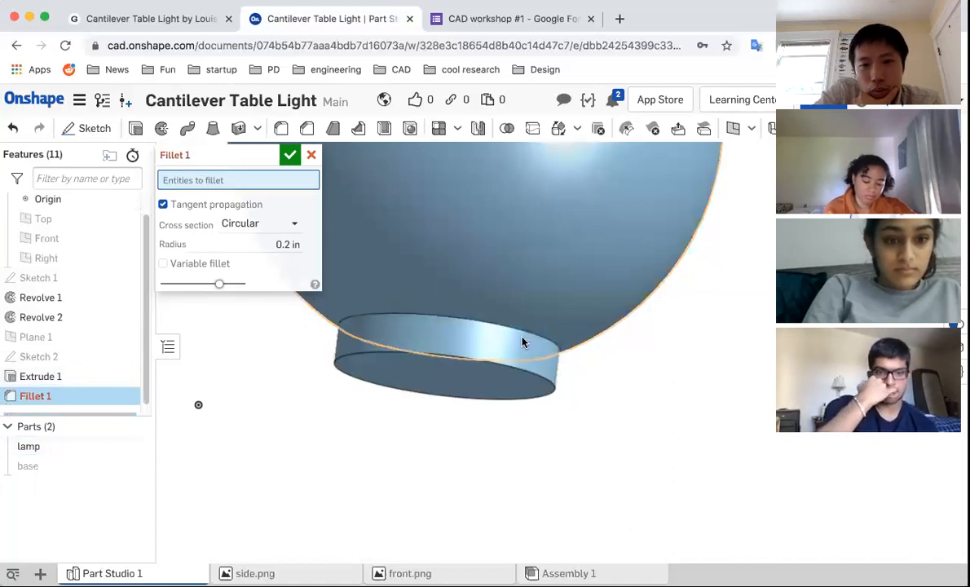
pyautogui.click(522, 334)
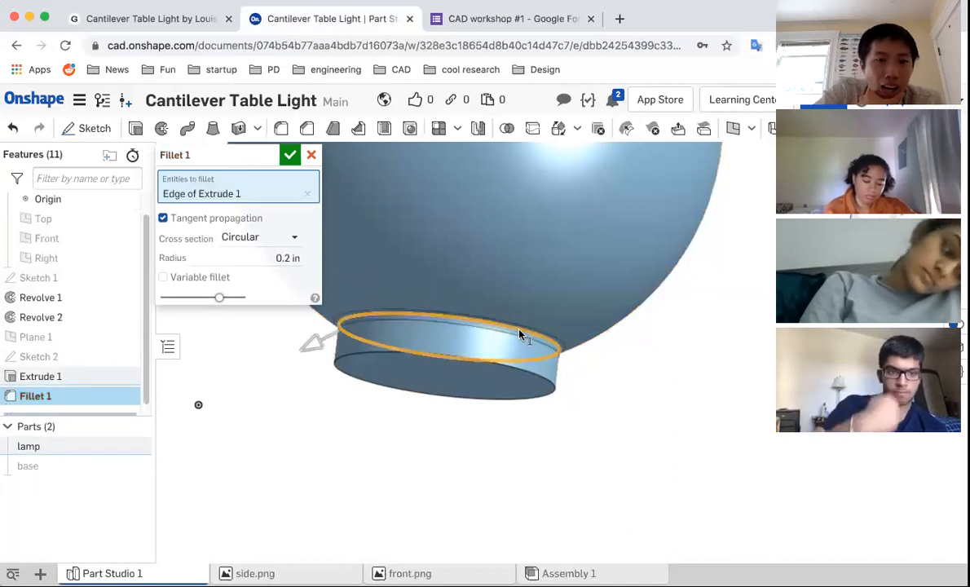
pyautogui.click(262, 258)
pyautogui.press('Up')
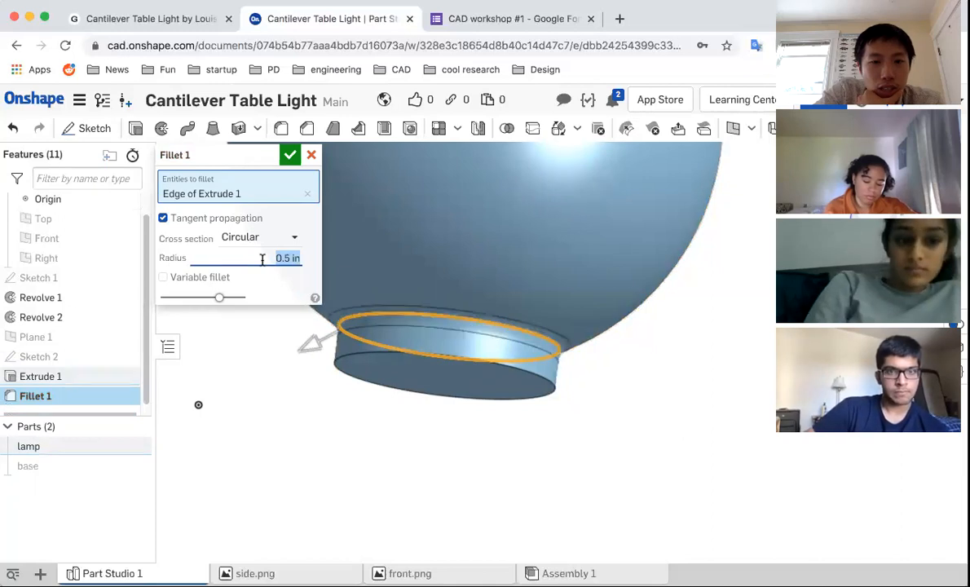
pyautogui.press('Up')
pyautogui.press('Up')
pyautogui.press('Up')
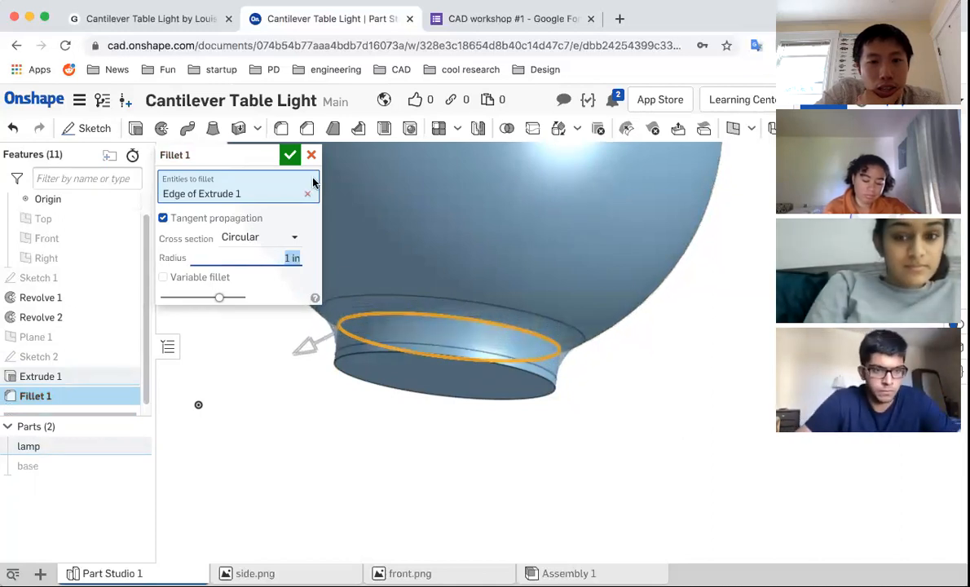
pyautogui.click(289, 155)
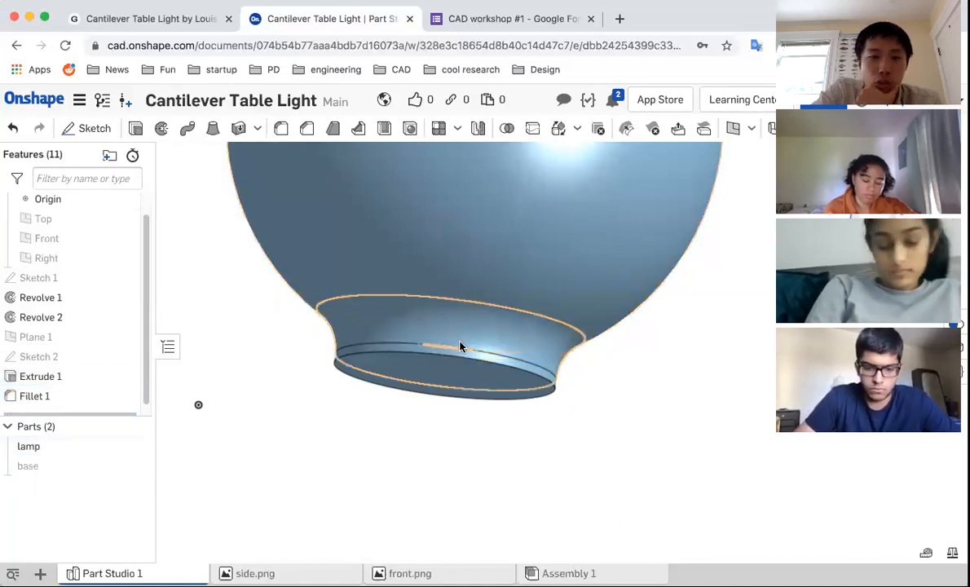
# Shell the lamp to a 0.2 in wall thickness, removing the bottom face of the neck
pyautogui.scroll(-2, 395, 230)
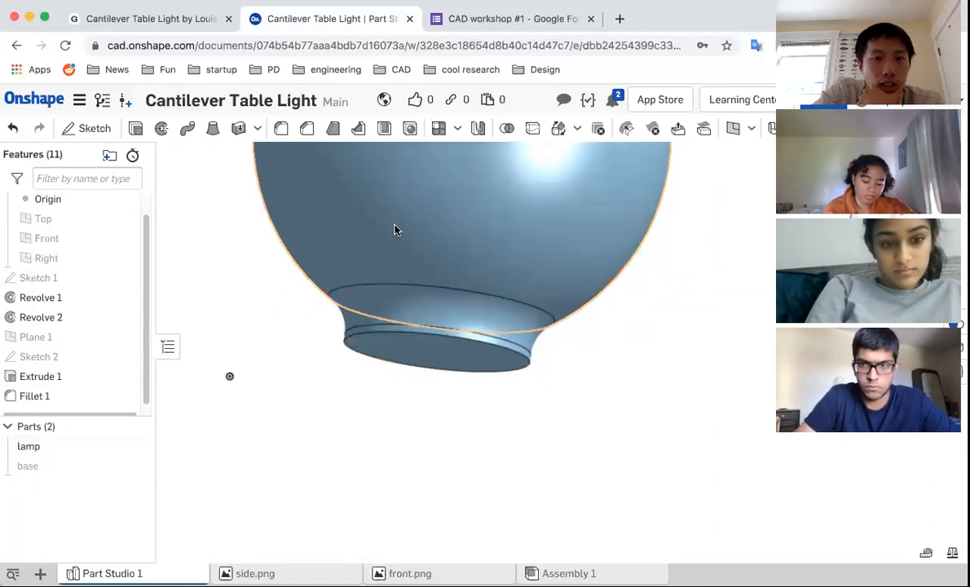
pyautogui.scroll(-2, 394, 230)
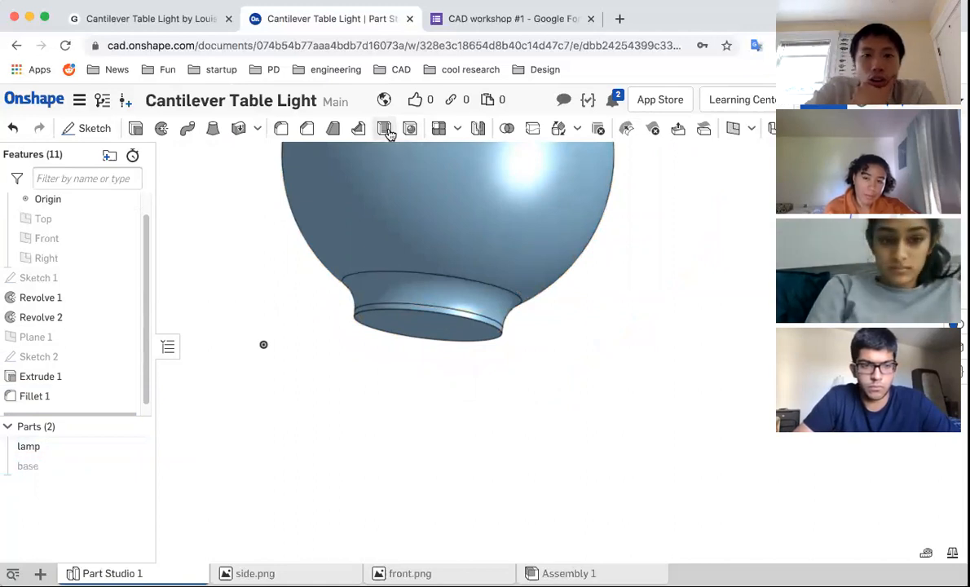
pyautogui.click(388, 131)
pyautogui.scroll(-2, 690, 236)
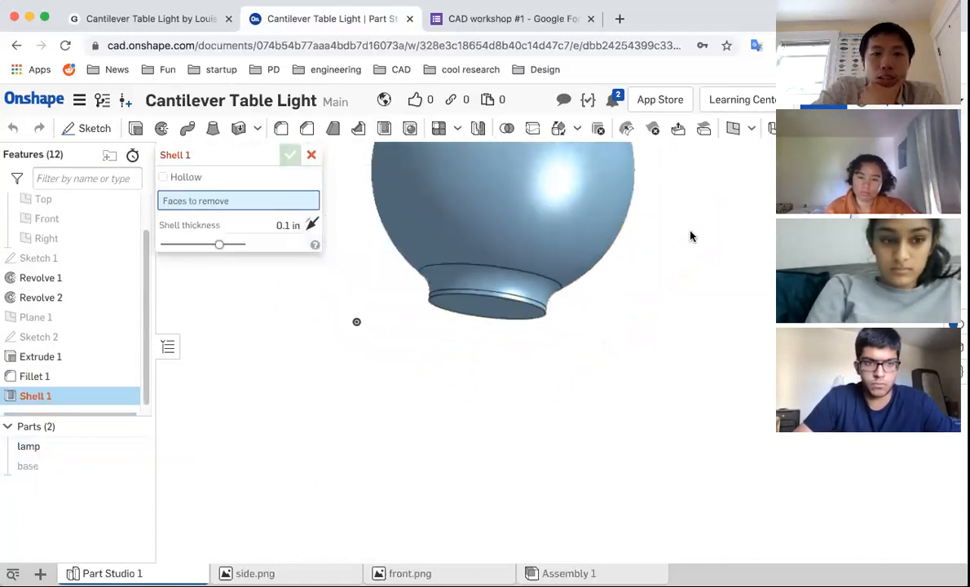
pyautogui.scroll(-2, 690, 236)
pyautogui.moveTo(530, 316); pyautogui.dragTo(530, 305, button='right')
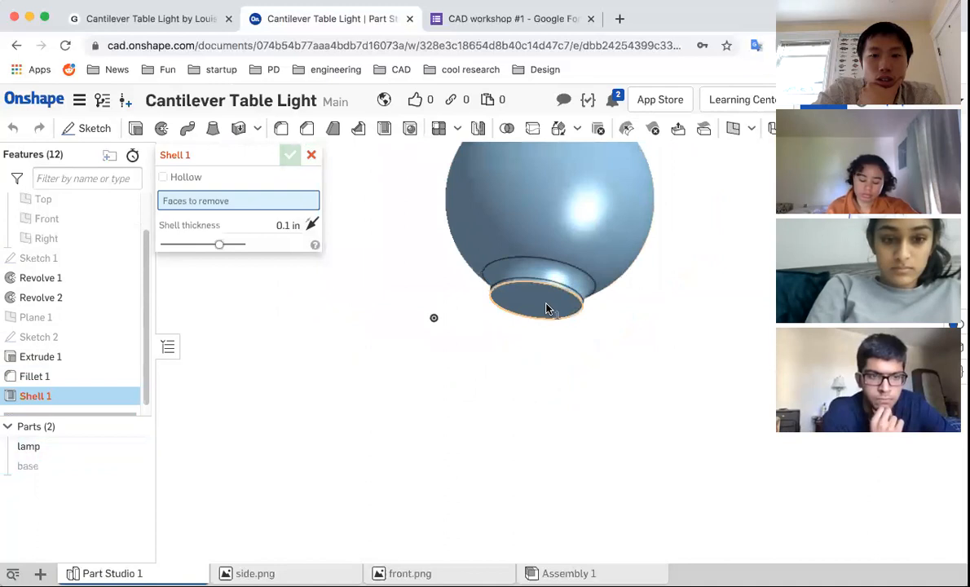
pyautogui.click(548, 308)
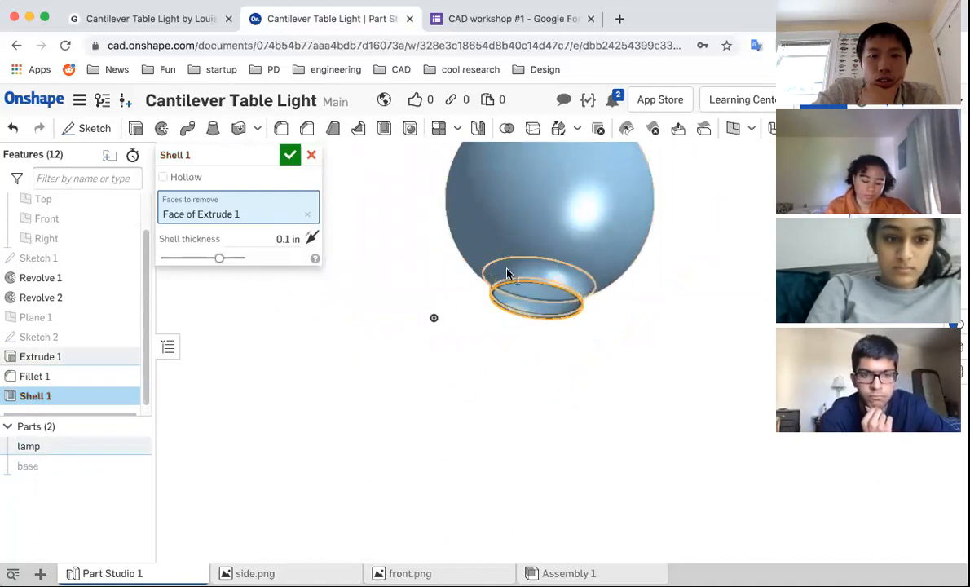
pyautogui.scroll(-2, 429, 230)
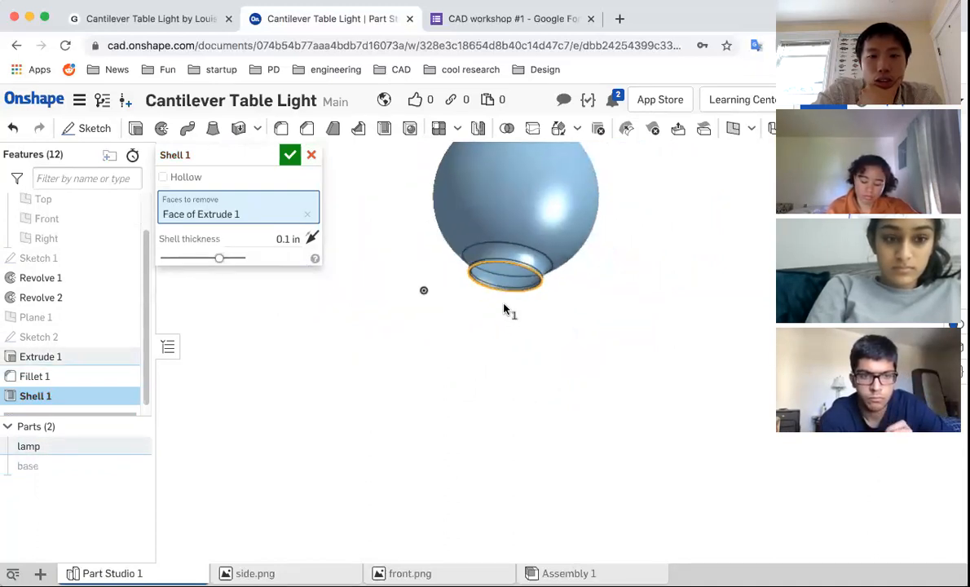
pyautogui.click(289, 238)
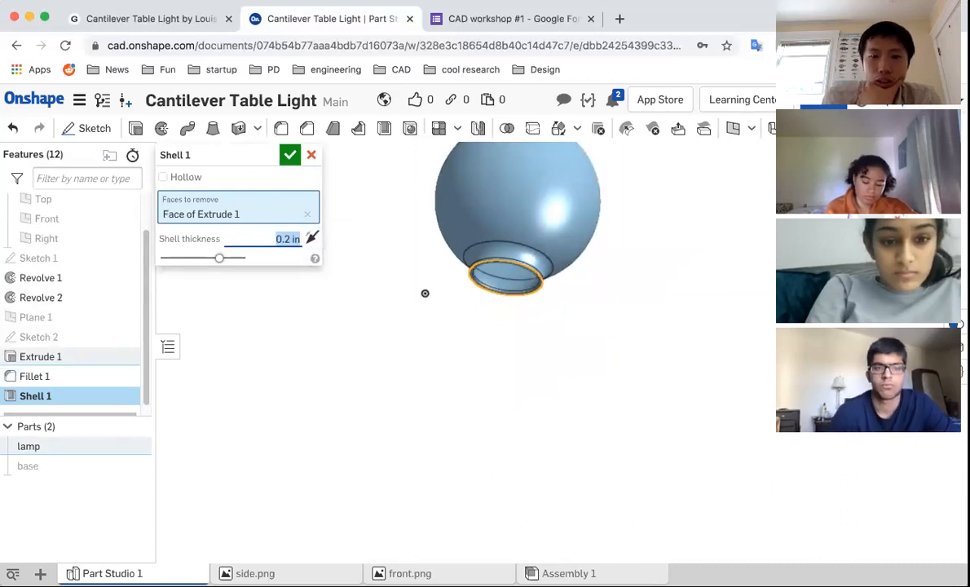
pyautogui.press('Return')
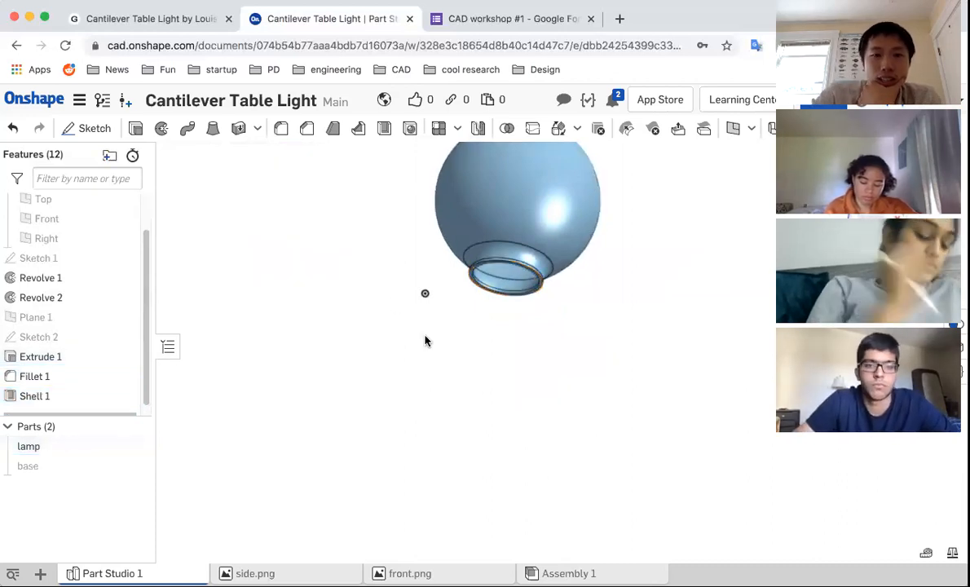
# Show the reference planes and create a section view through the Front plane to inspect the hollow lamp
pyautogui.moveTo(478, 330); pyautogui.dragTo(453, 335, button='right')
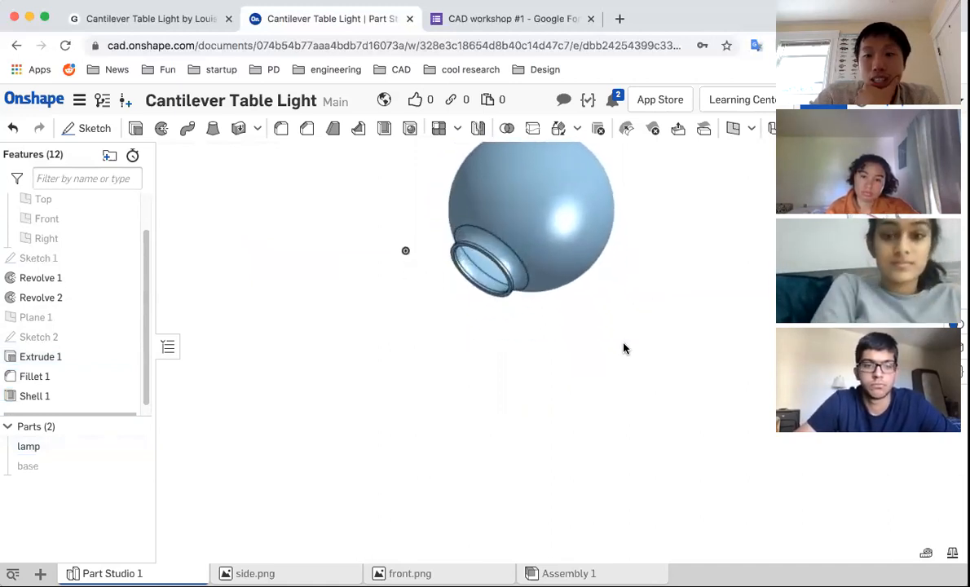
pyautogui.scroll(-2, 586, 301)
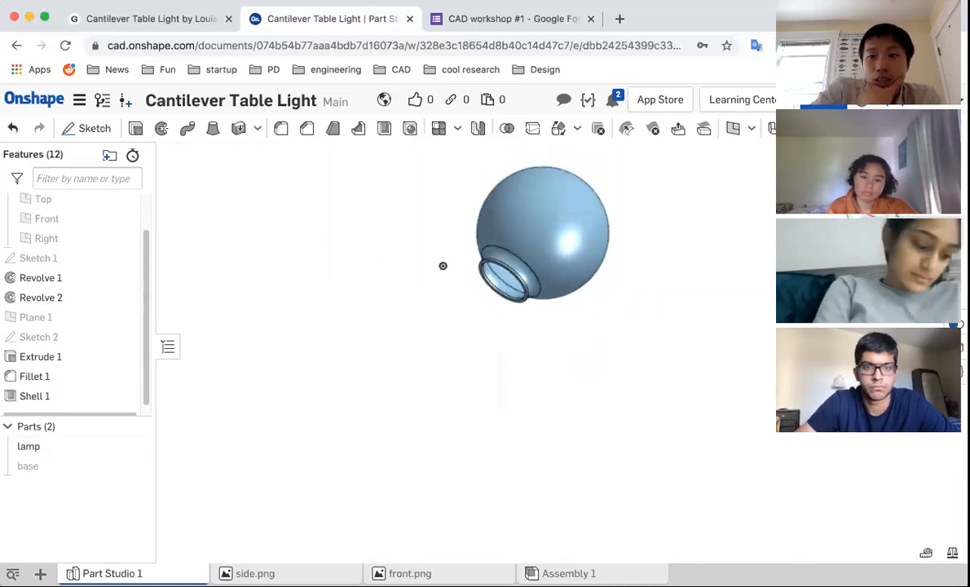
pyautogui.click(926, 242)
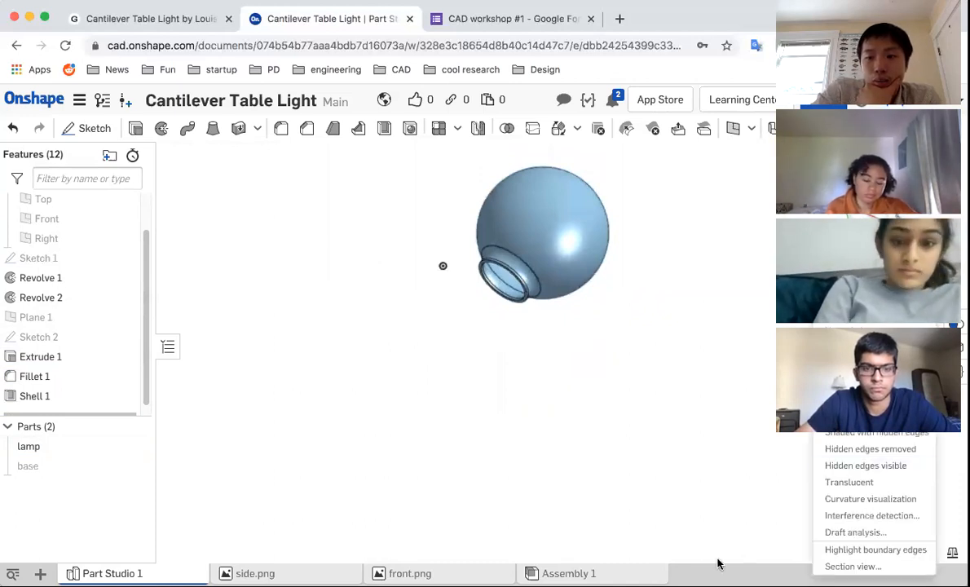
pyautogui.click(845, 461)
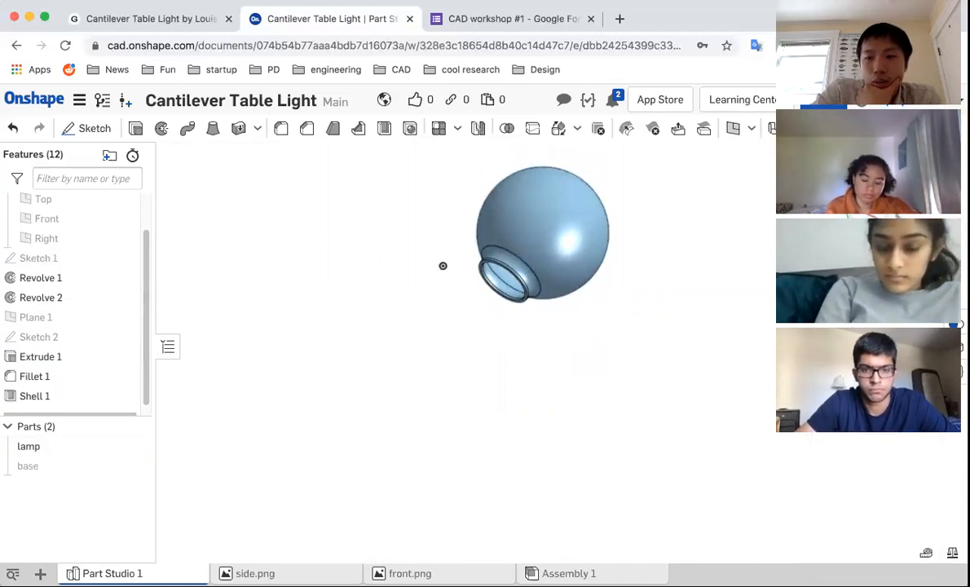
pyautogui.click(925, 241)
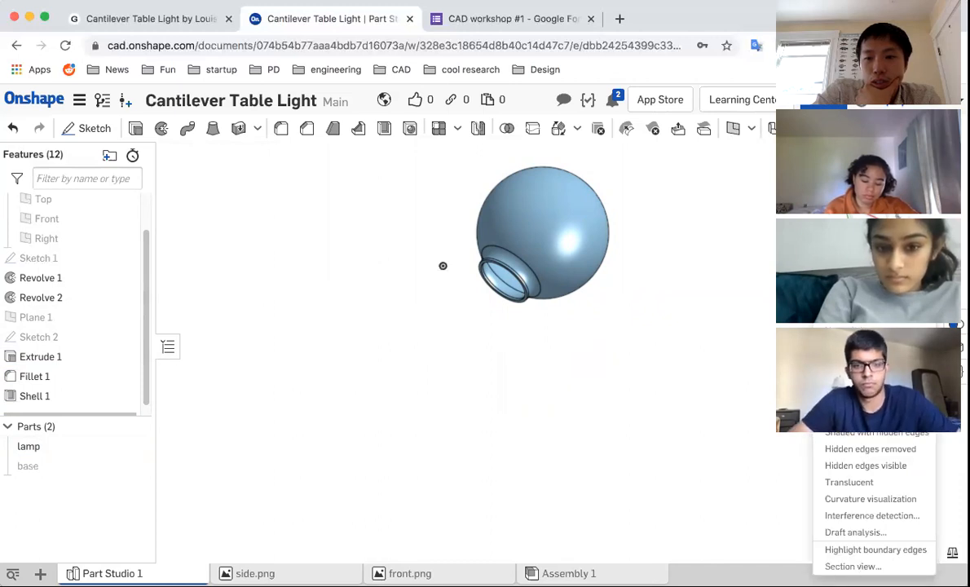
pyautogui.click(853, 566)
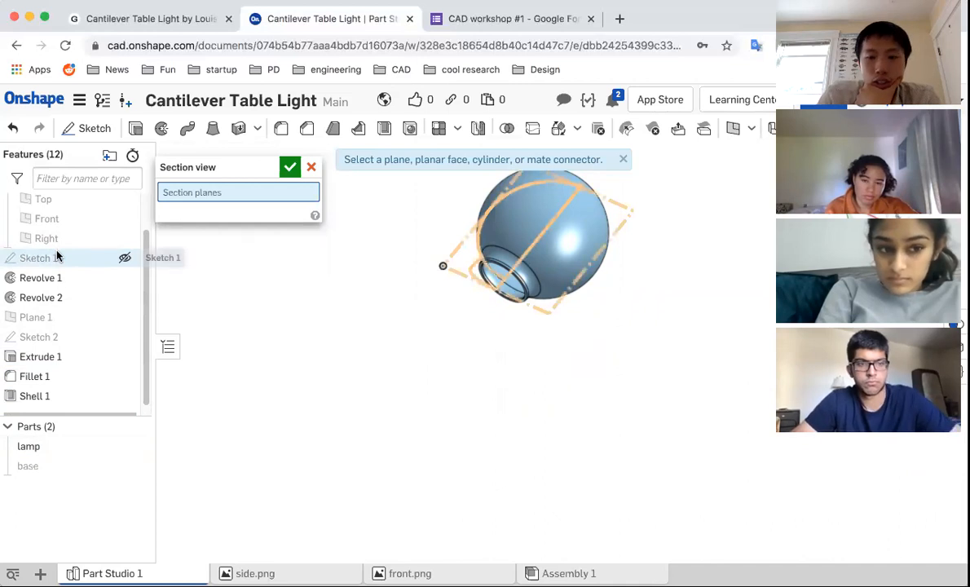
pyautogui.press('p')
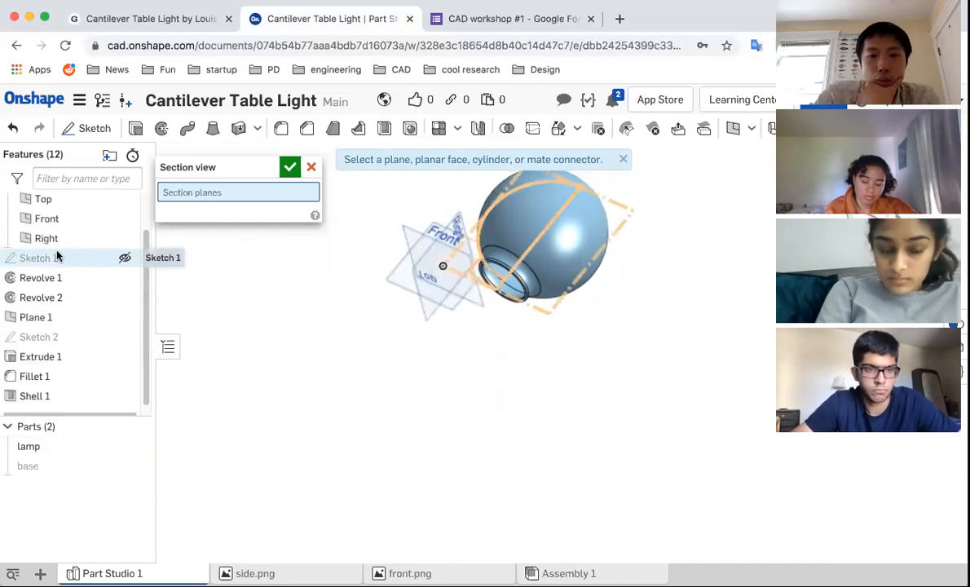
pyautogui.click(387, 269)
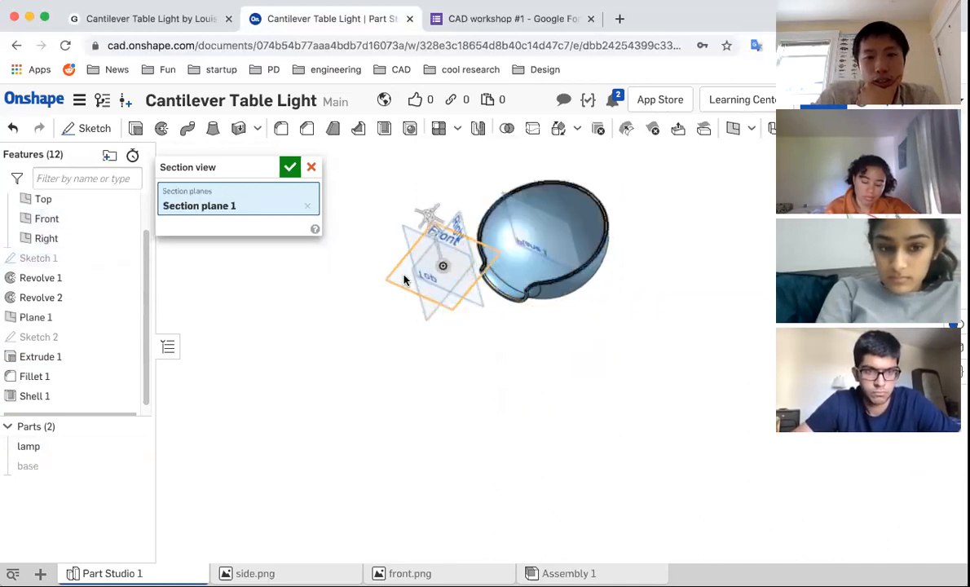
pyautogui.click(290, 169)
pyautogui.moveTo(607, 232); pyautogui.dragTo(493, 281, button='right')
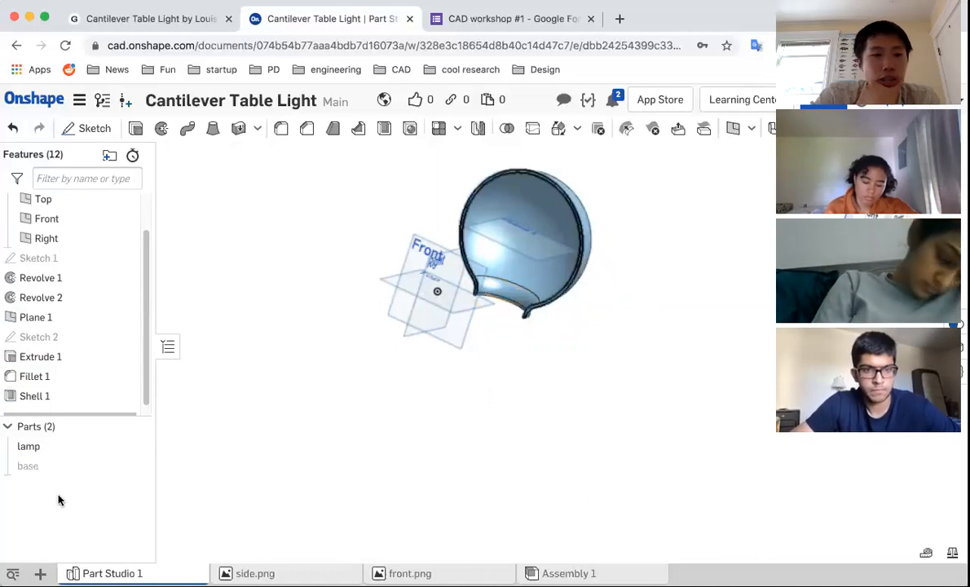
# Show the base part and examine from the front how the lamp neck sits within it in the section
pyautogui.click(136, 467)
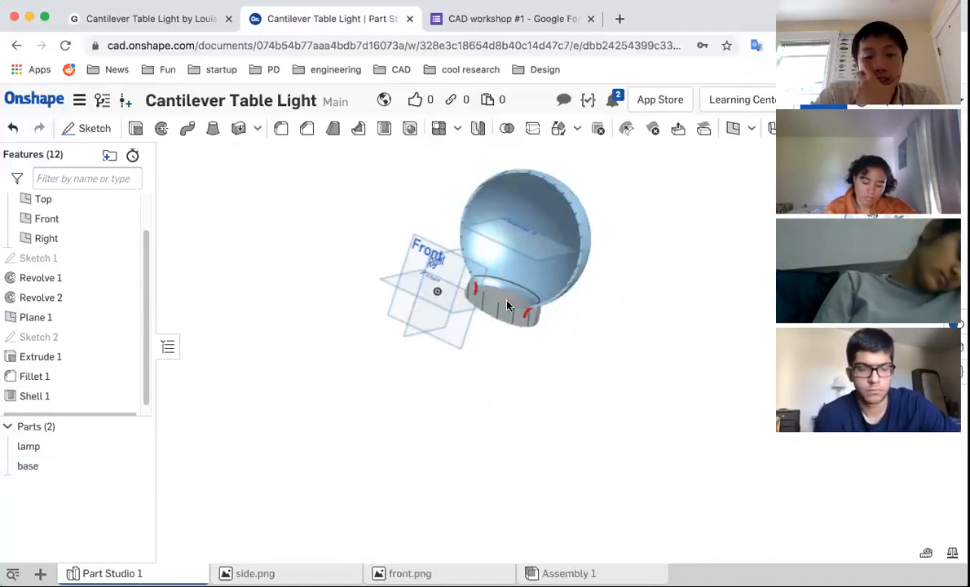
pyautogui.hotkey('shift', '1')
pyautogui.scroll(-2, 364, 288)
pyautogui.scroll(7, 572, 414)
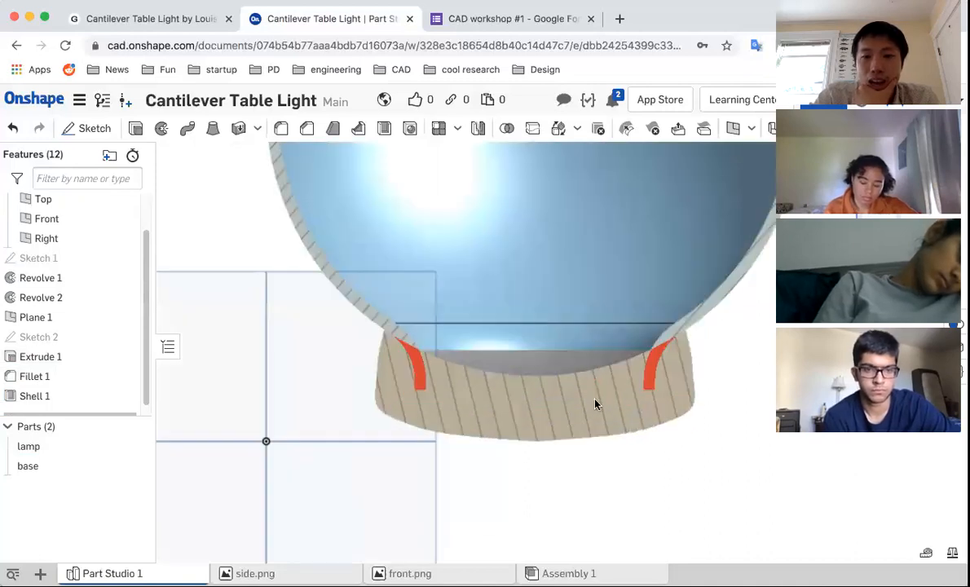
pyautogui.moveTo(553, 408); pyautogui.dragTo(407, 407, button='right')
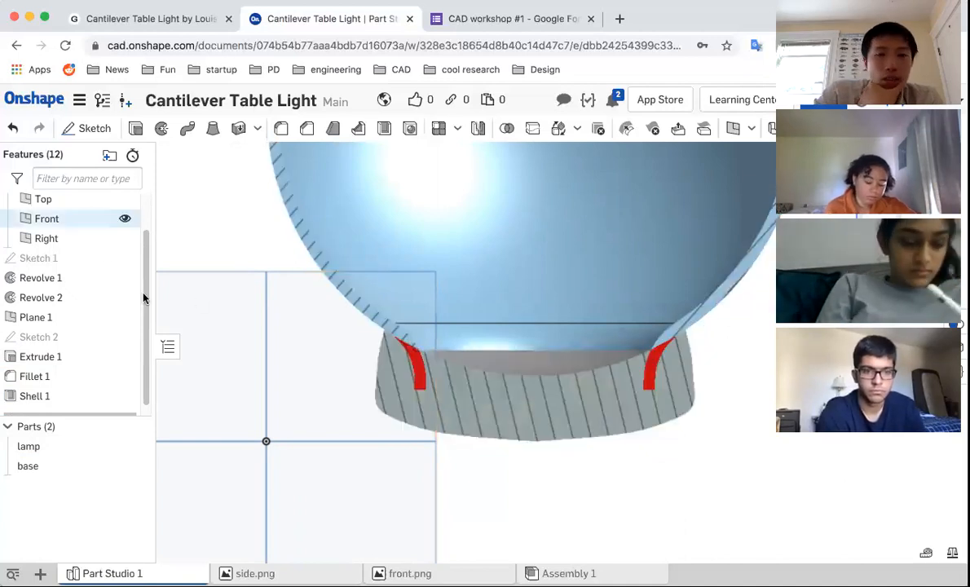
# Turn the section view off to show the whole lamp and base
pyautogui.scroll(2, 57, 281)
pyautogui.click(926, 258)
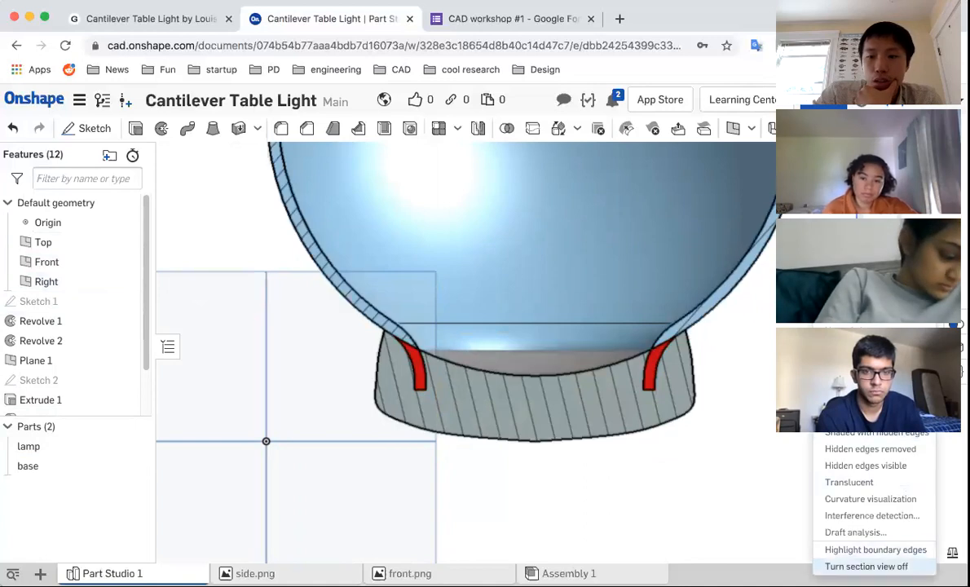
pyautogui.click(868, 565)
pyautogui.scroll(-2, 335, 275)
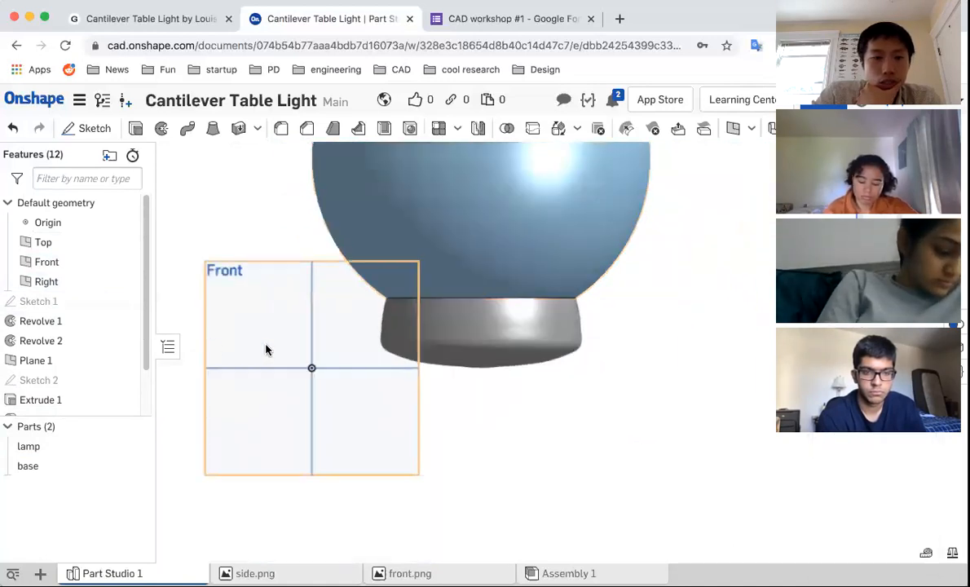
pyautogui.scroll(-1, 303, 218)
pyautogui.moveTo(593, 287); pyautogui.dragTo(641, 346)
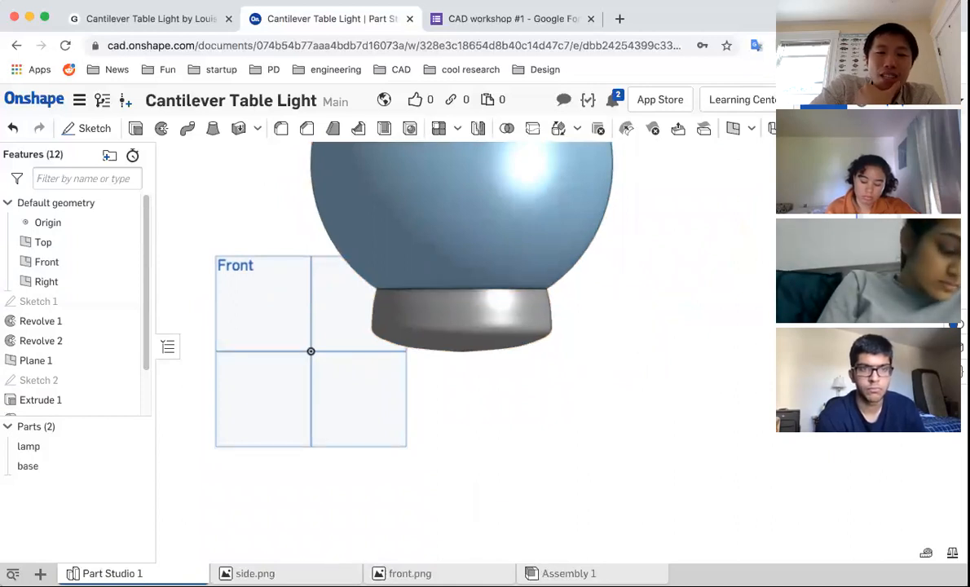
pyautogui.moveTo(597, 420); pyautogui.dragTo(692, 359)
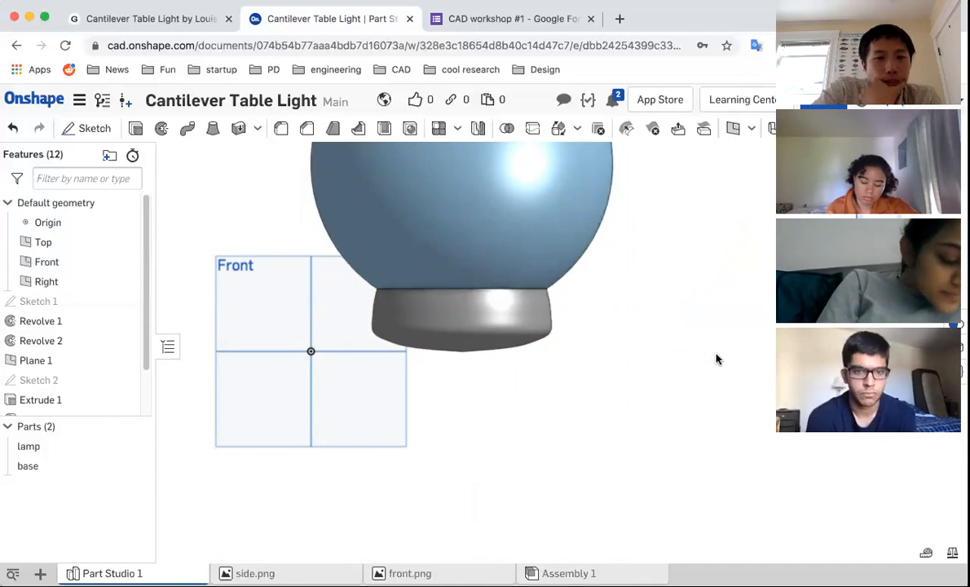
# Open Sketch 1 for editing and examine the base's spline profile against the reference image
pyautogui.moveTo(583, 350); pyautogui.dragTo(584, 355, button='right')
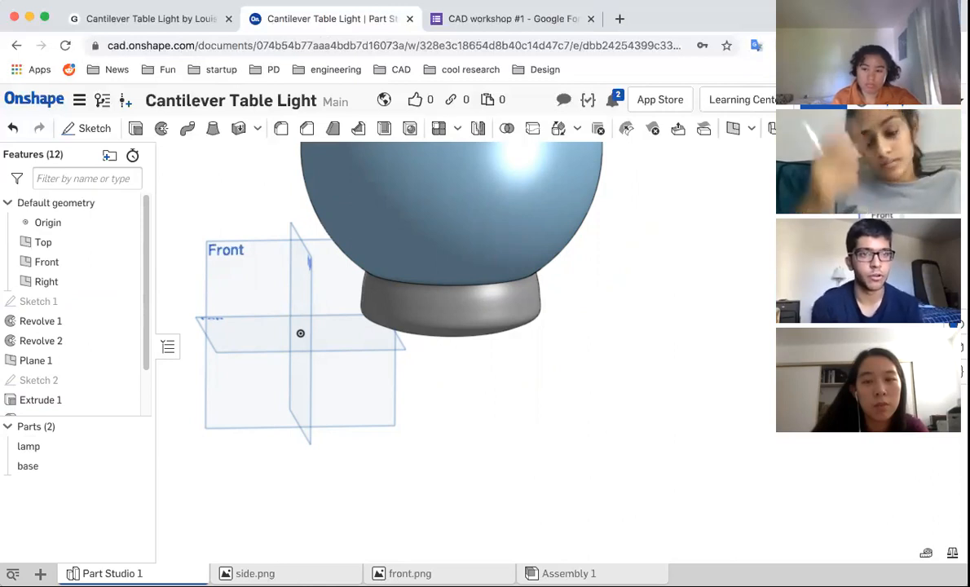
pyautogui.scroll(-5, 643, 394)
pyautogui.scroll(2, 581, 272)
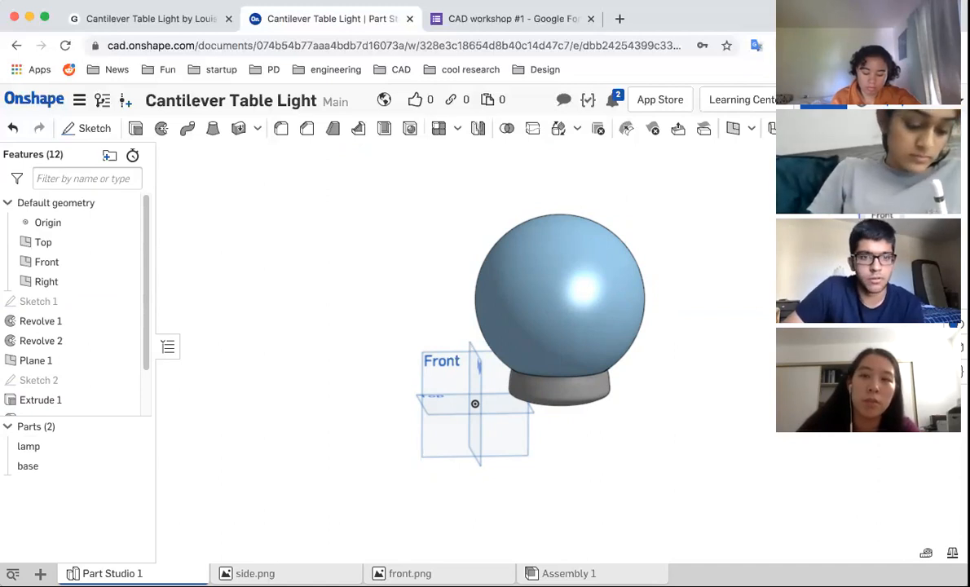
pyautogui.doubleClick(68, 303)
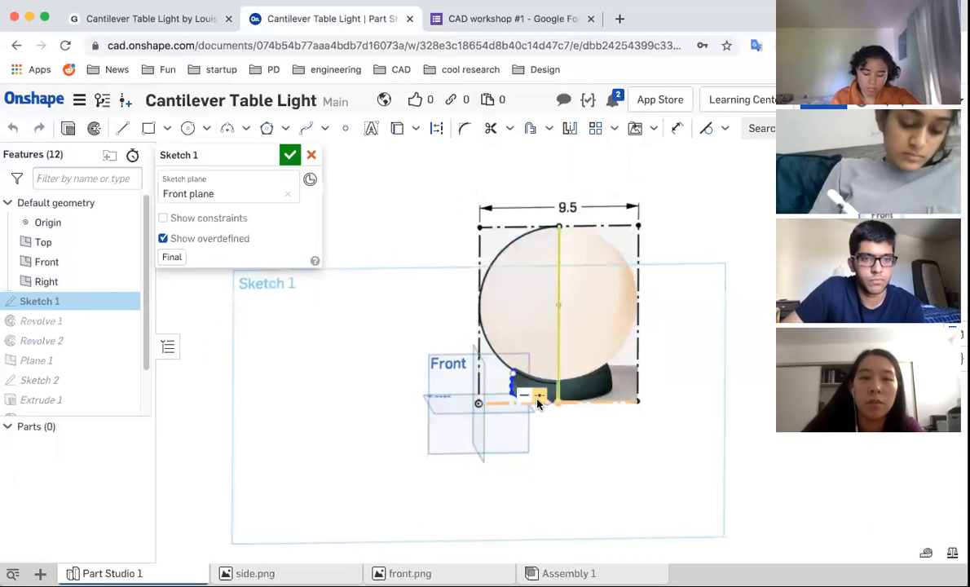
pyautogui.scroll(5, 534, 393)
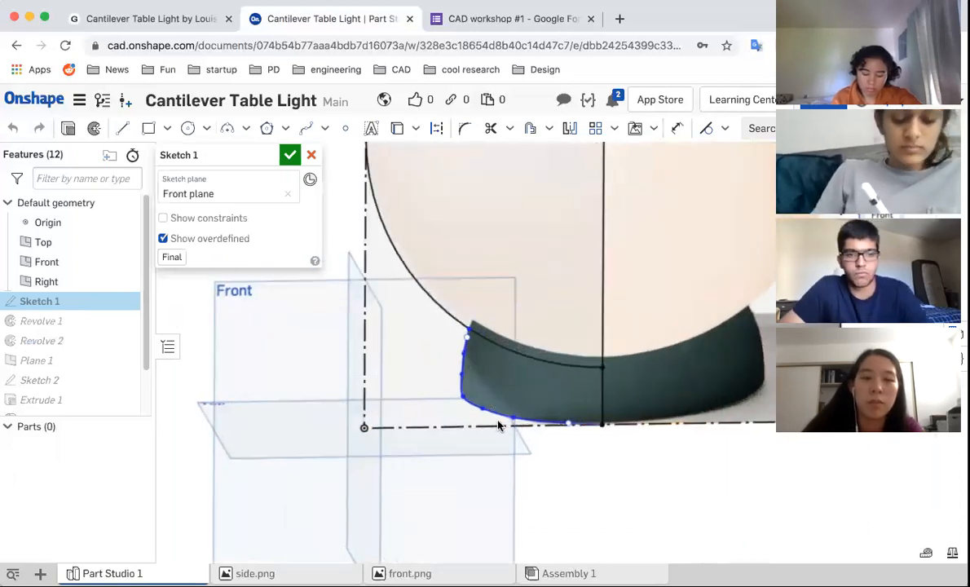
pyautogui.click(515, 416)
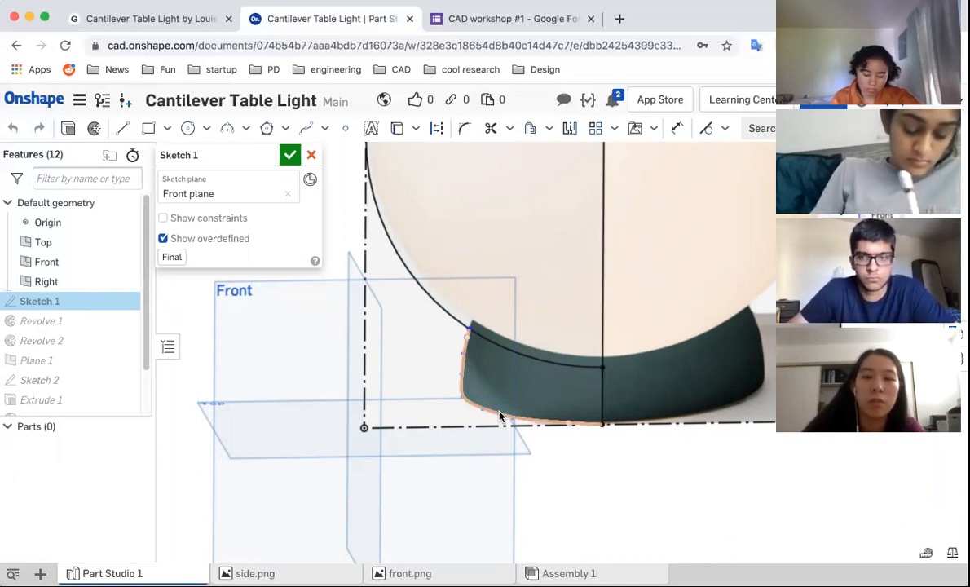
pyautogui.click(462, 401)
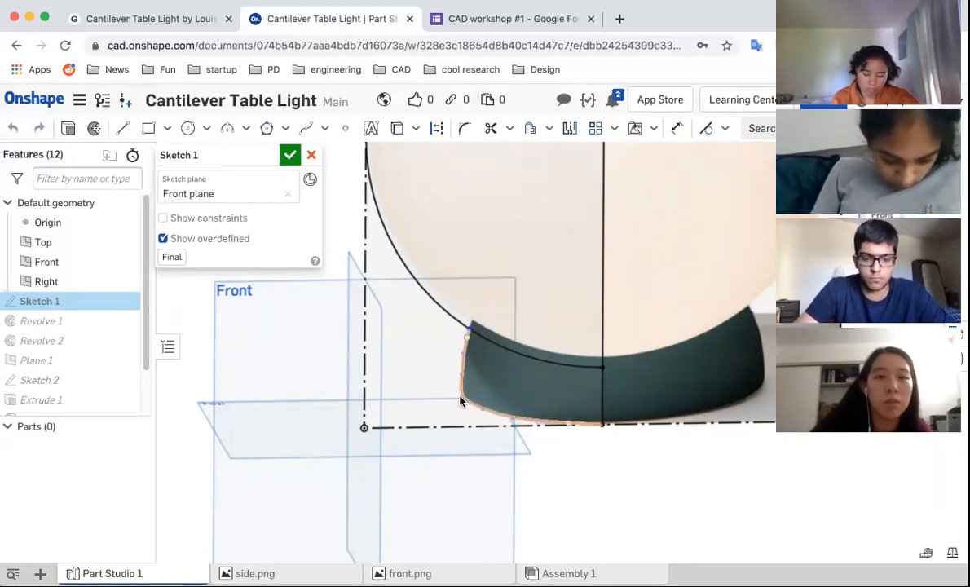
# Try moving the lower corner point of the base spline outward, undo the move and close the sketch
pyautogui.moveTo(304, 448); pyautogui.dragTo(279, 452)
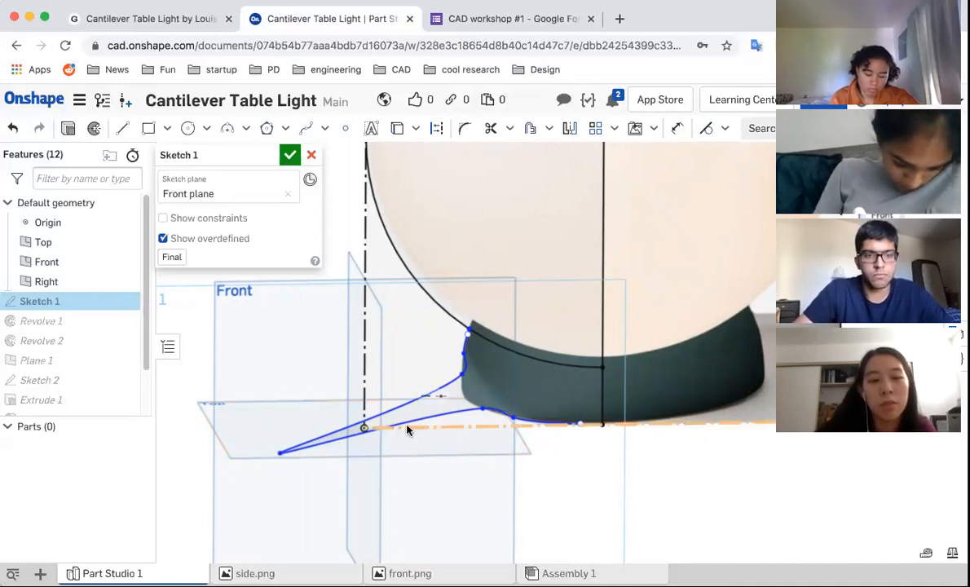
pyautogui.hotkey('ctrl', 'z')
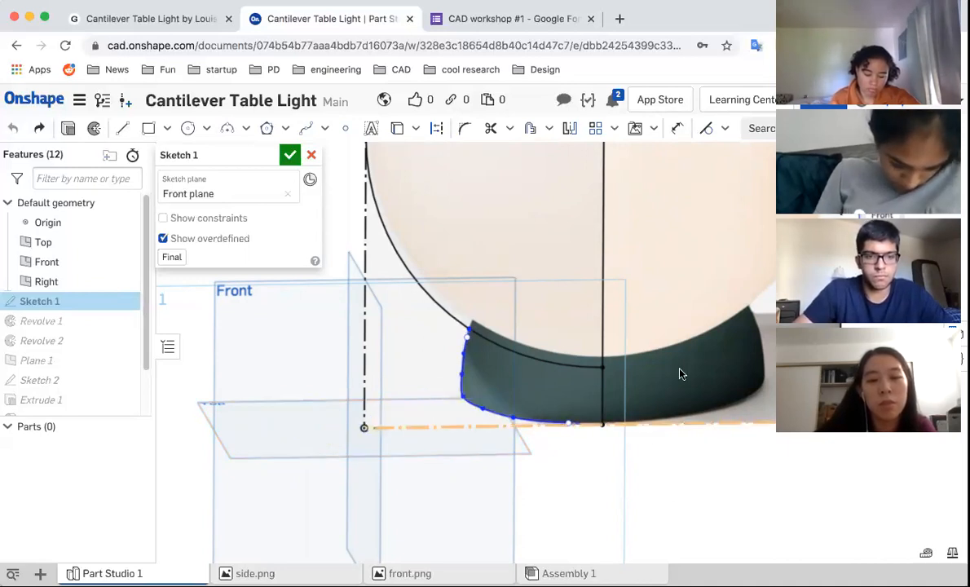
pyautogui.moveTo(603, 370)
pyautogui.mouseDown()
pyautogui.moveTo(747, 308)
pyautogui.moveTo(603, 346)
pyautogui.moveTo(659, 313)
pyautogui.moveTo(795, 340)
pyautogui.mouseUp()
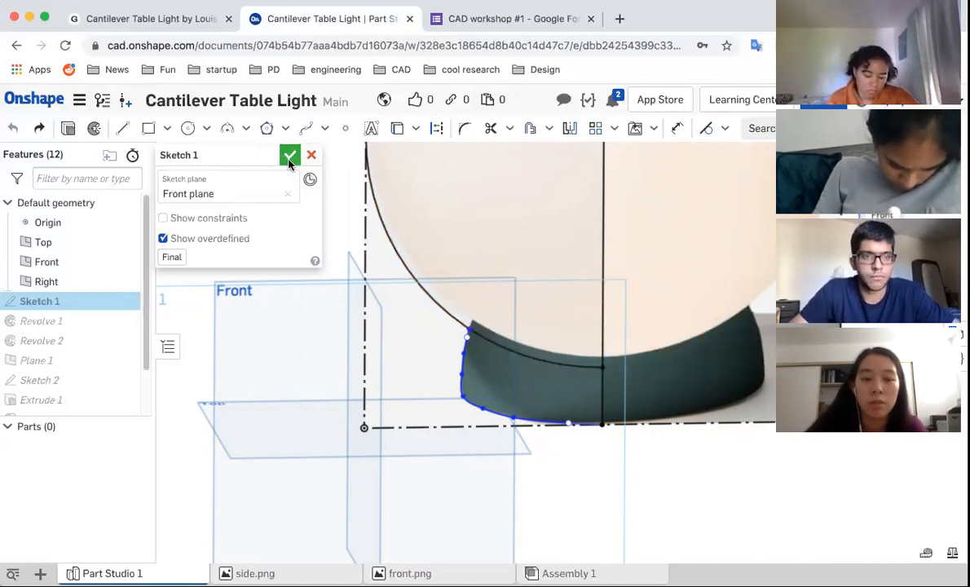
pyautogui.click(289, 158)
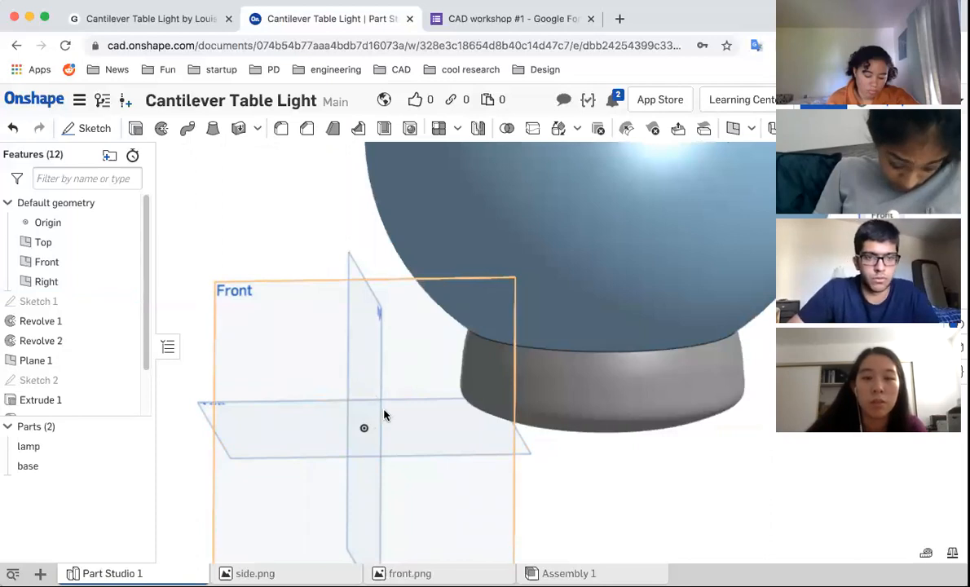
# Hide the lamp part and view the base on its own from above
pyautogui.scroll(-5, 385, 413)
pyautogui.moveTo(501, 381)
pyautogui.mouseDown(button='right')
pyautogui.moveTo(459, 381)
pyautogui.moveTo(494, 386)
pyautogui.mouseUp(button='right')
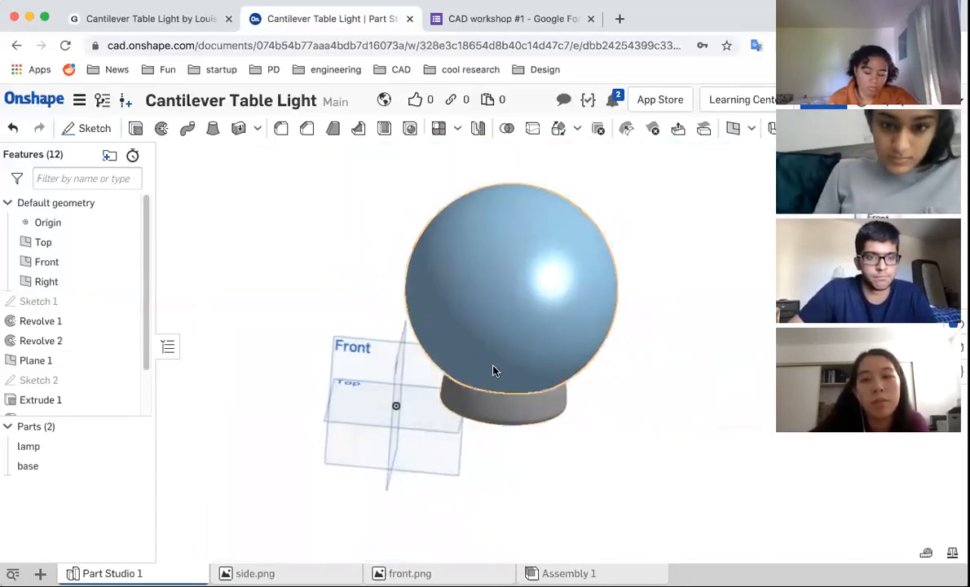
pyautogui.click(513, 412)
pyautogui.click(135, 447)
pyautogui.moveTo(481, 439); pyautogui.dragTo(474, 448, button='right')
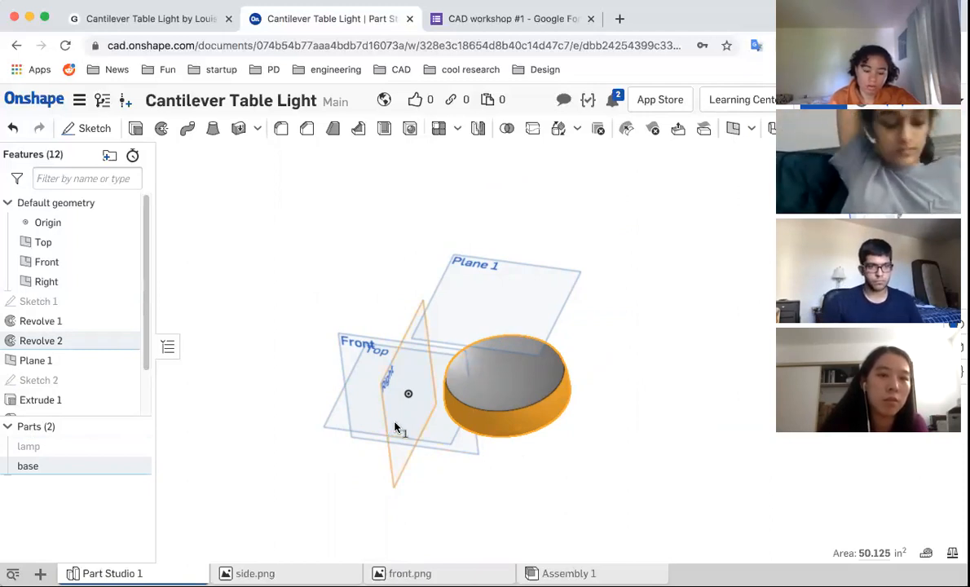
pyautogui.click(593, 362)
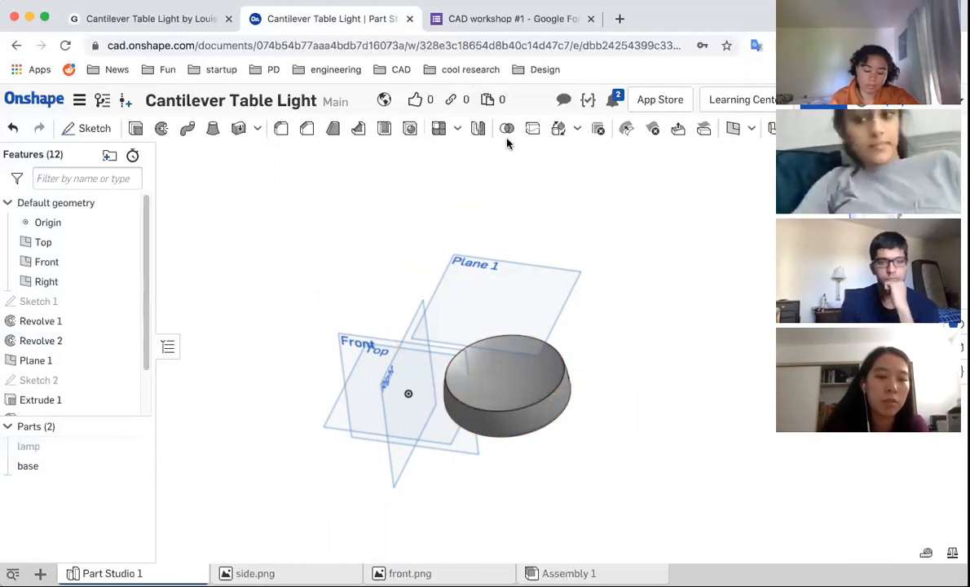
# Select the base's concave top face to inspect it, and clear the selection
pyautogui.click(507, 390)
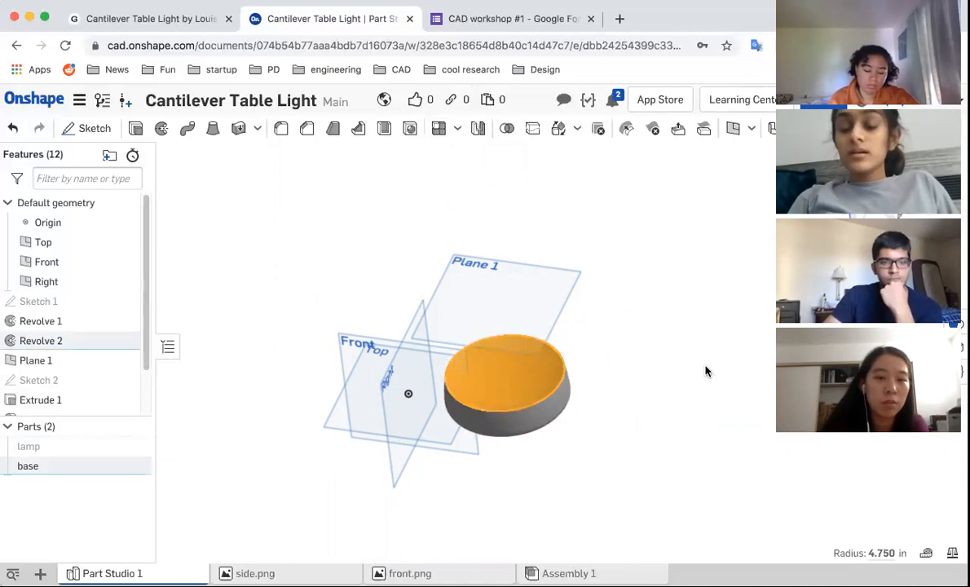
pyautogui.click(512, 365)
pyautogui.click(512, 365)
pyautogui.click(286, 361)
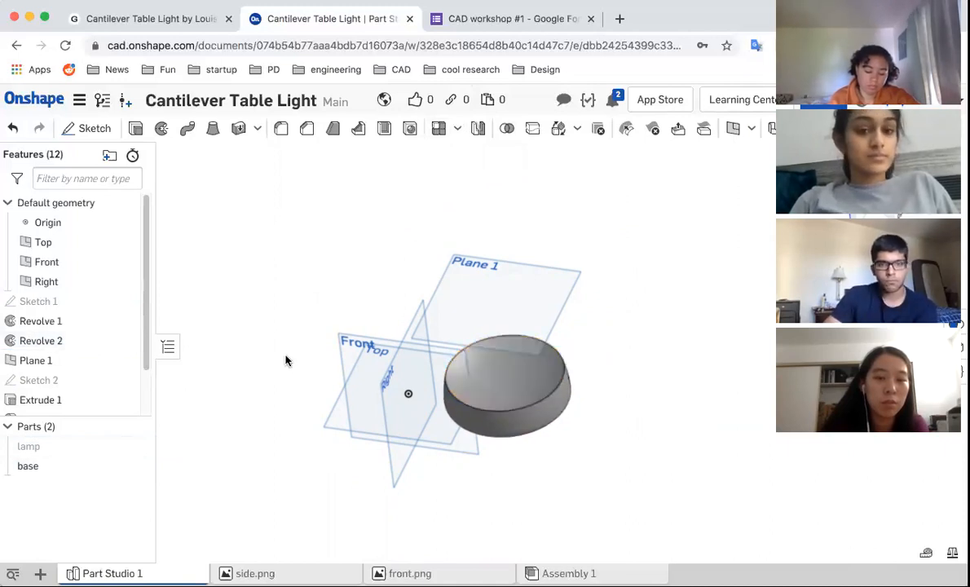
pyautogui.click(55, 445)
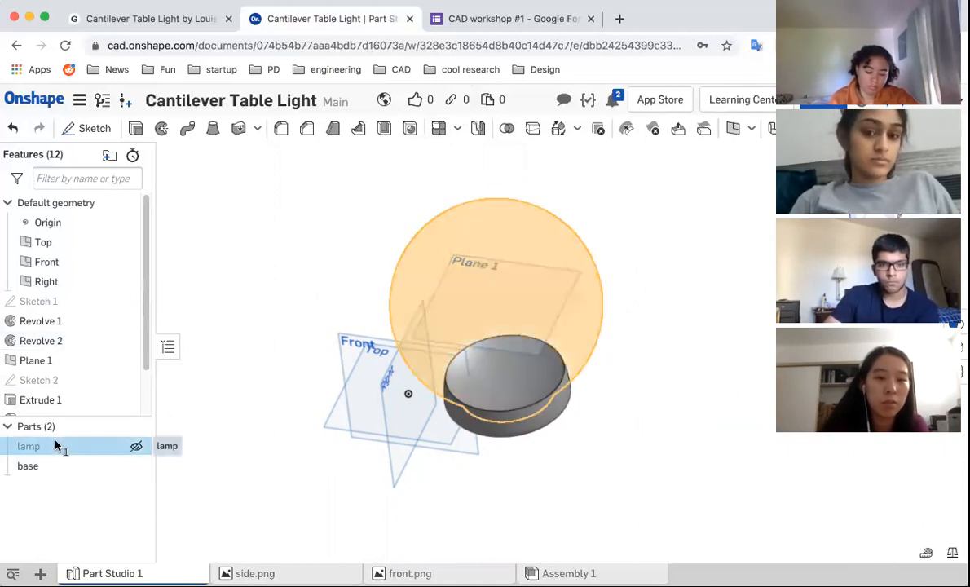
pyautogui.click(185, 288)
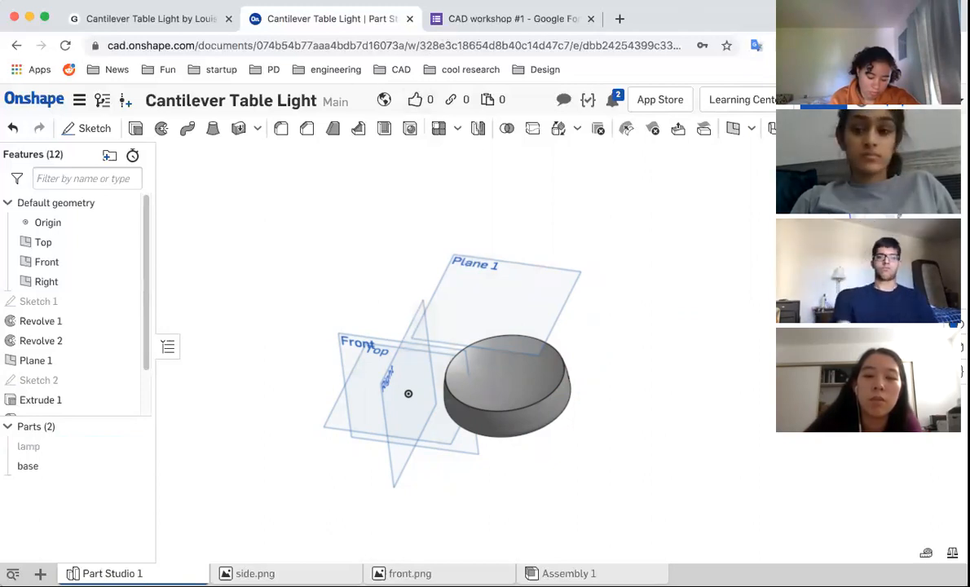
# Open the GrabCAD model library in a new browser tab
pyautogui.click(617, 18)
pyautogui.write('g')
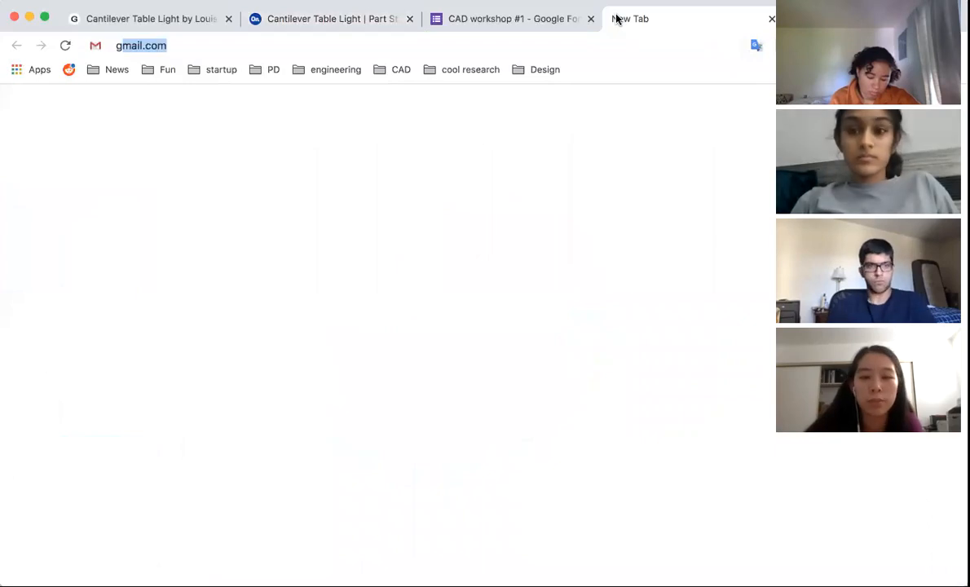
pyautogui.write('rabcad')
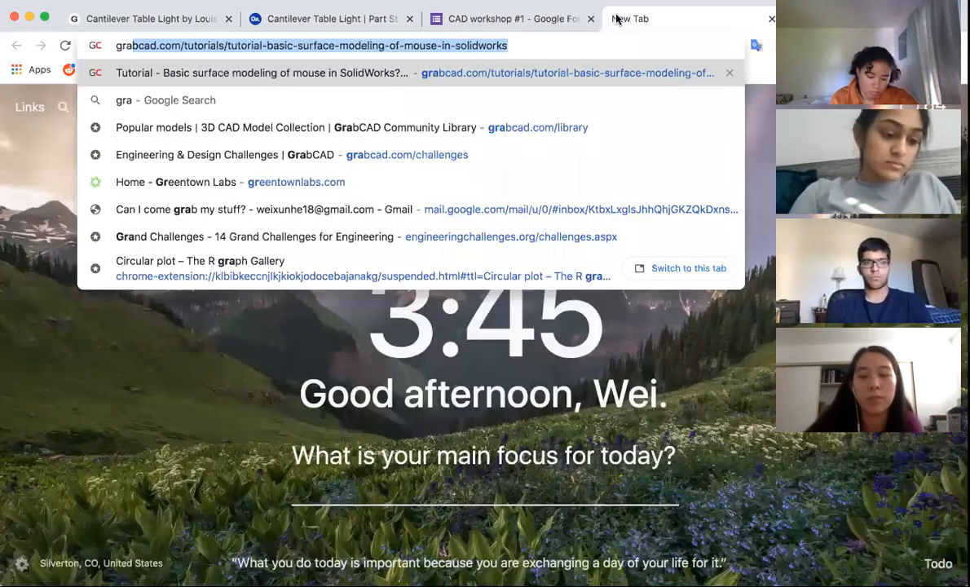
pyautogui.press('Return')
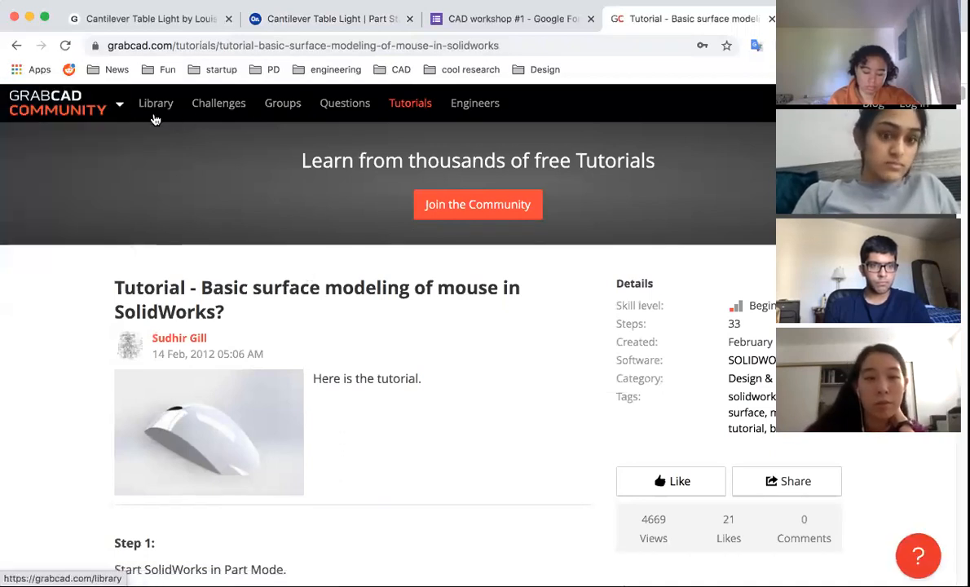
pyautogui.click(148, 112)
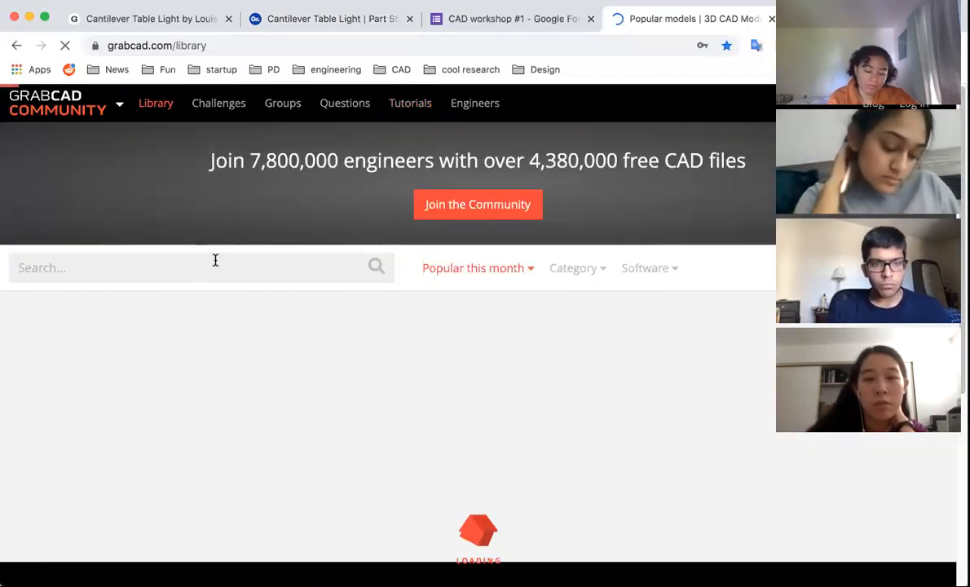
# Search the GrabCAD library for "light bulb" models, and return to the Onshape Part Studio
pyautogui.click(208, 272)
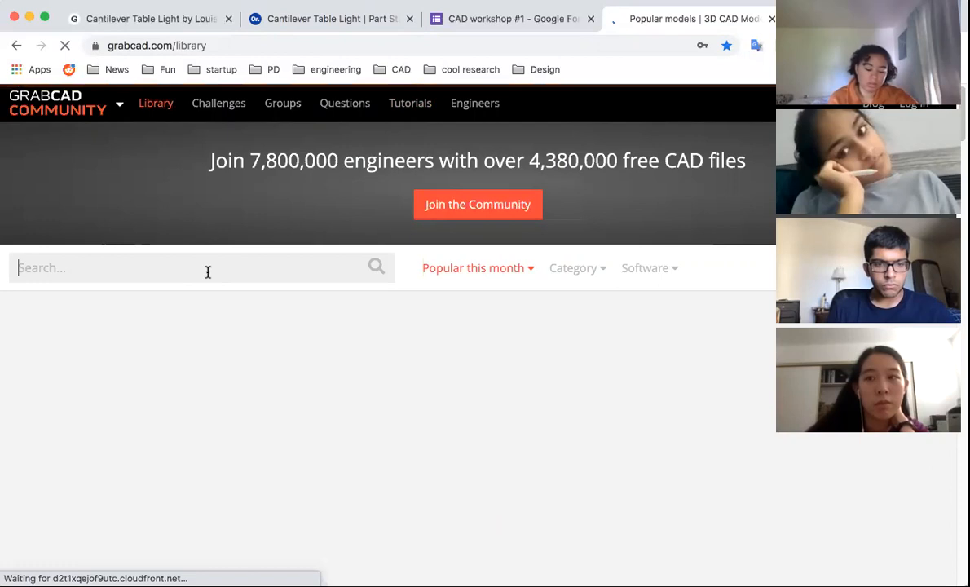
pyautogui.write('light bulb')
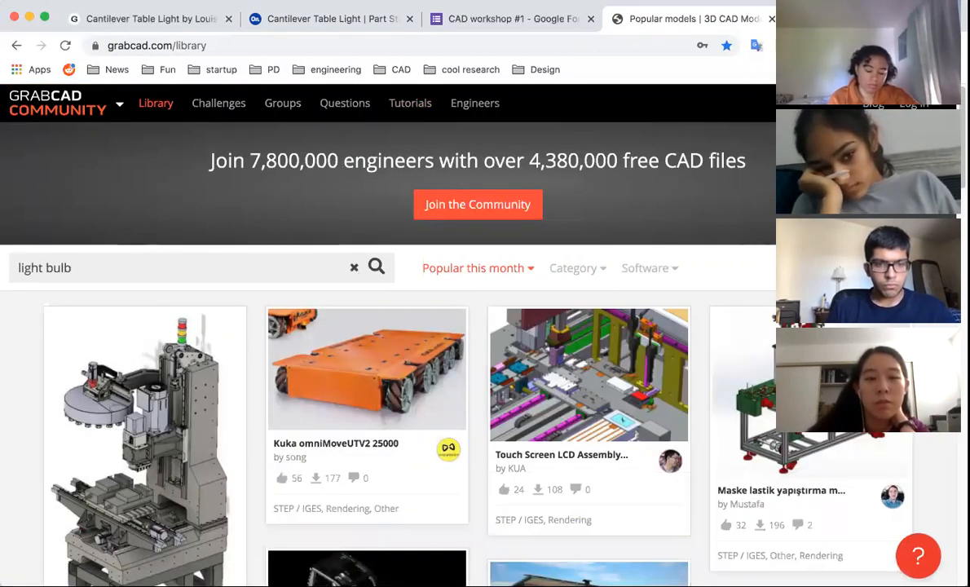
pyautogui.press('Return')
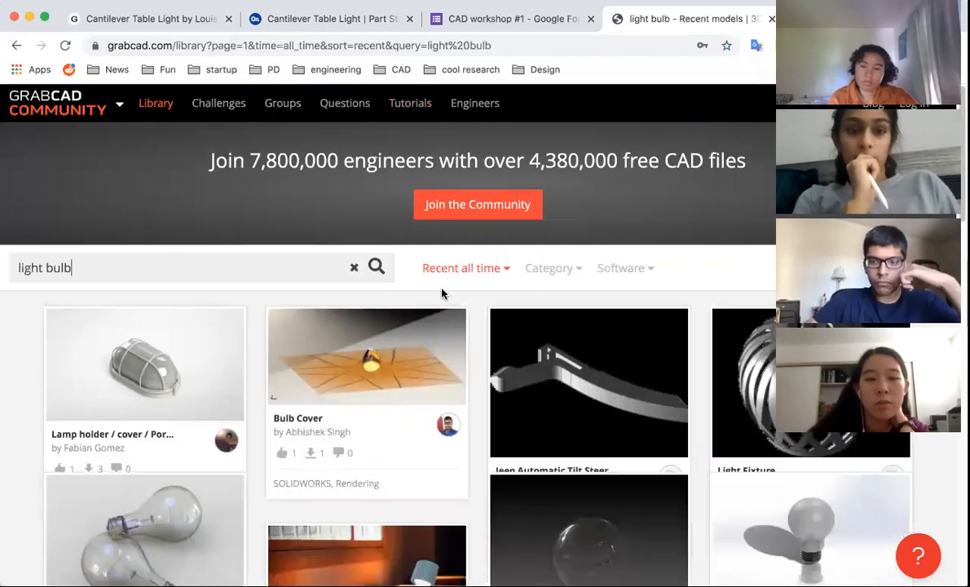
pyautogui.scroll(-3, 441, 292)
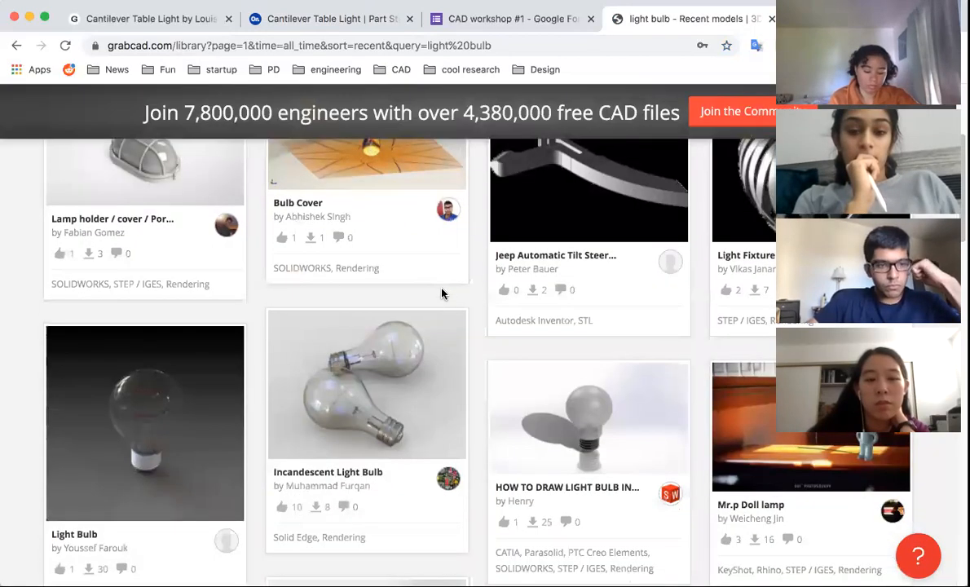
pyautogui.scroll(-2, 442, 294)
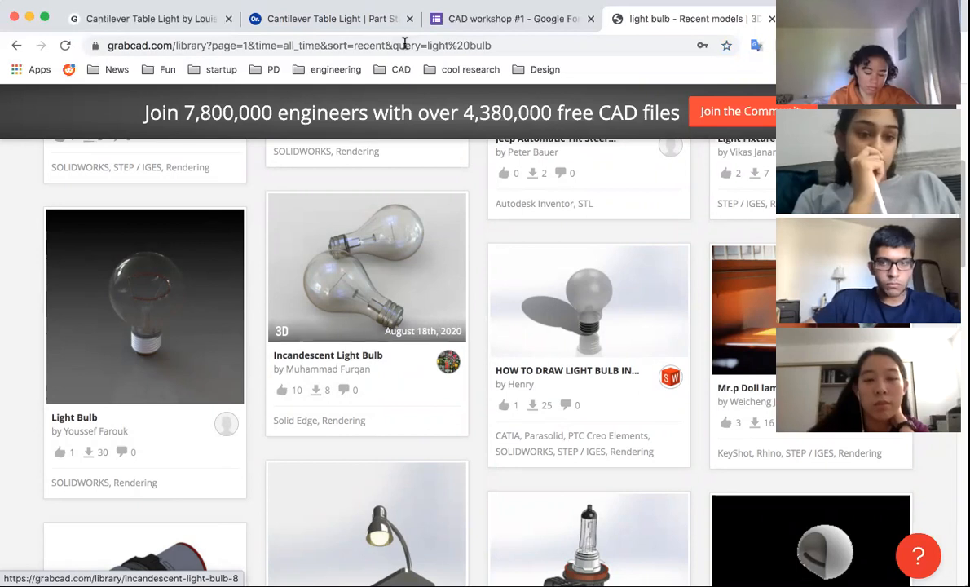
pyautogui.click(322, 19)
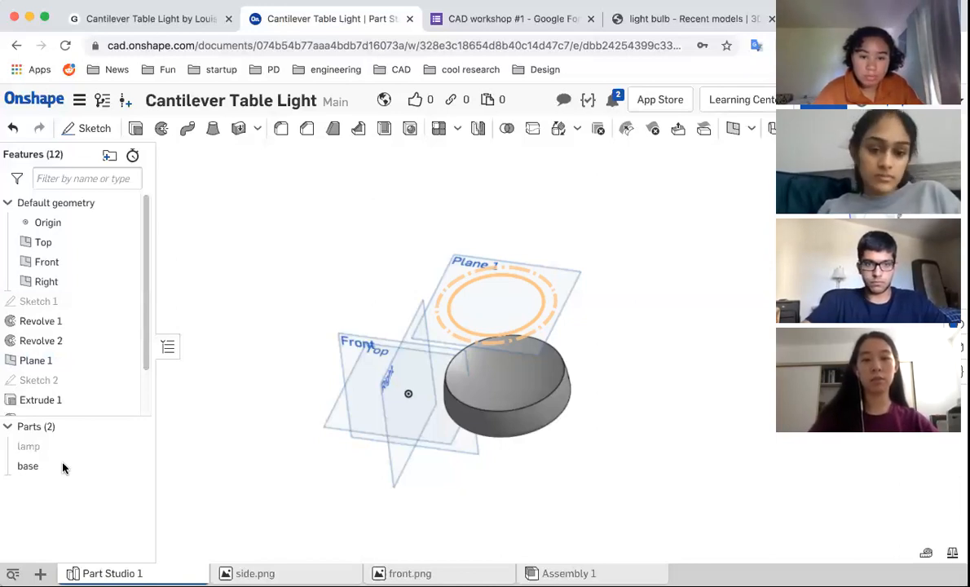
# Switch to the CAD workshop #1 Google Form and review the responses to the question about what participants ask about CAD
pyautogui.click(489, 18)
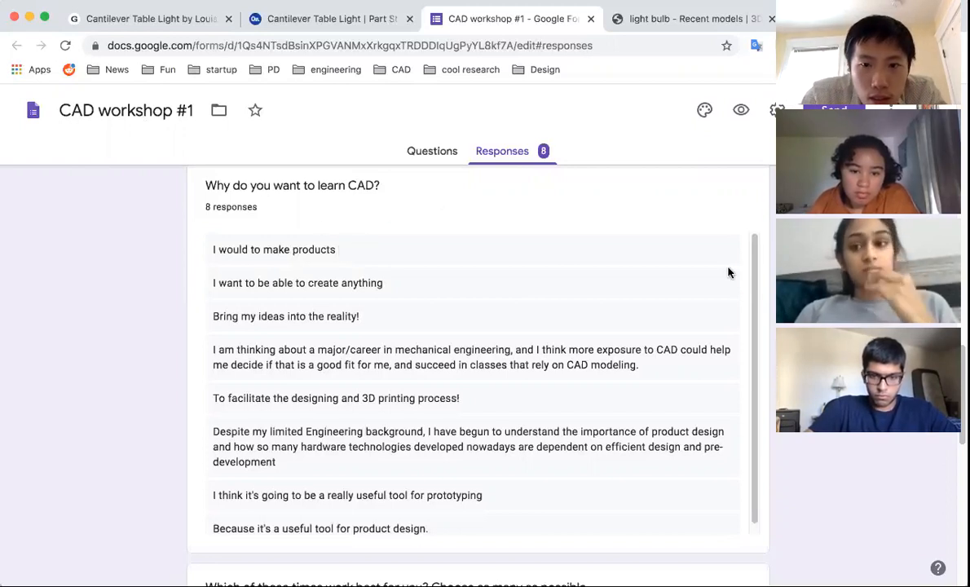
pyautogui.scroll(6, 477, 367)
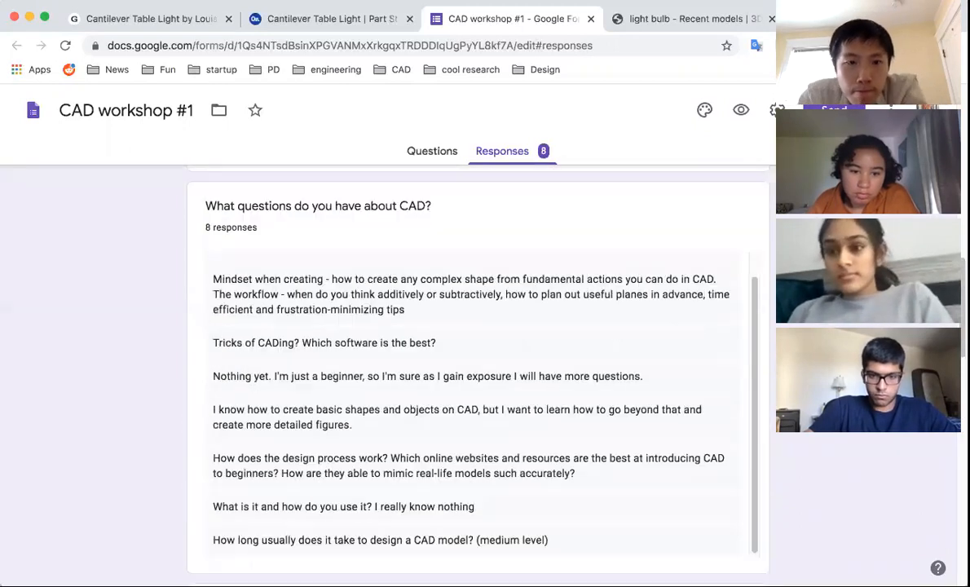
pyautogui.scroll(2, 668, 388)
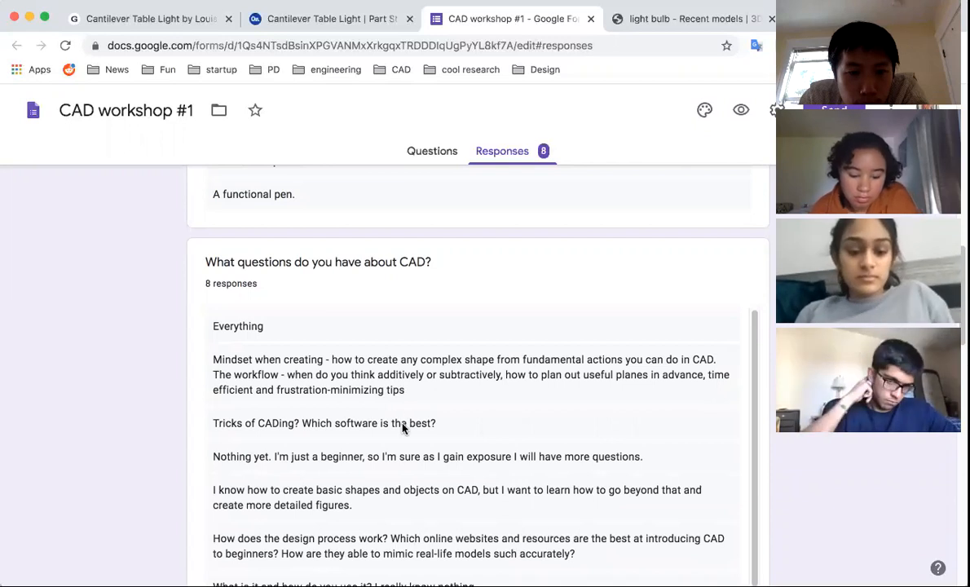
pyautogui.scroll(-1, 445, 377)
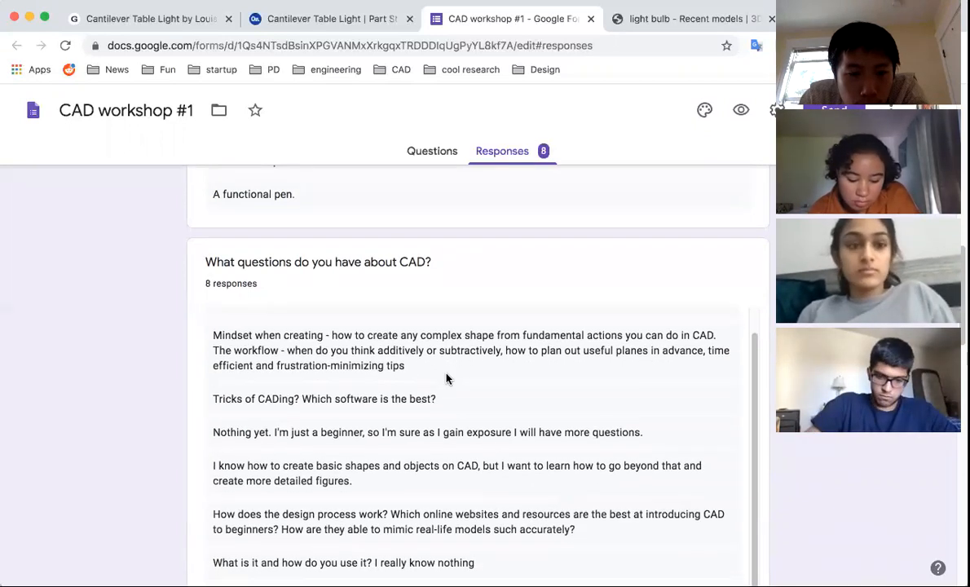
pyautogui.scroll(-1, 445, 377)
pyautogui.scroll(-2, 446, 377)
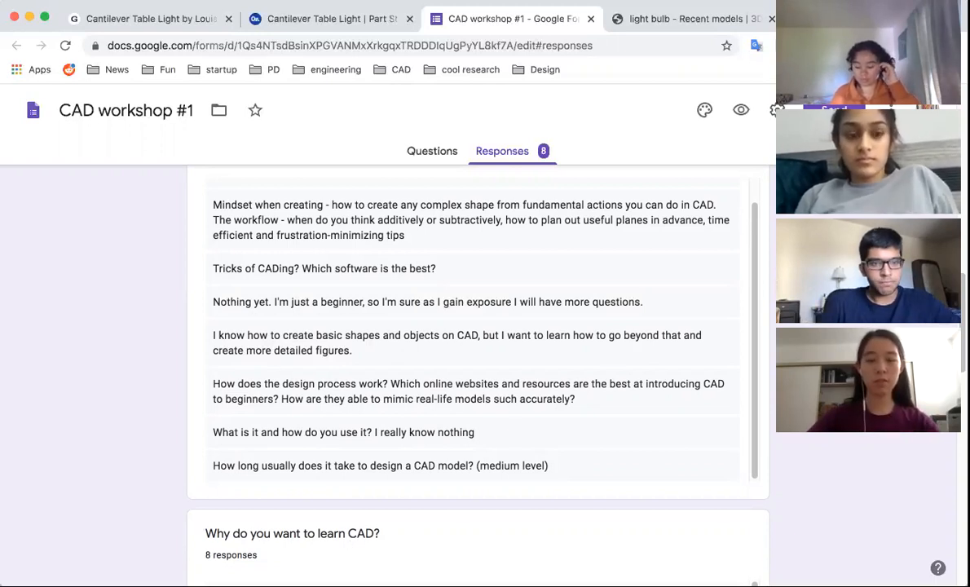
pyautogui.scroll(1, 754, 397)
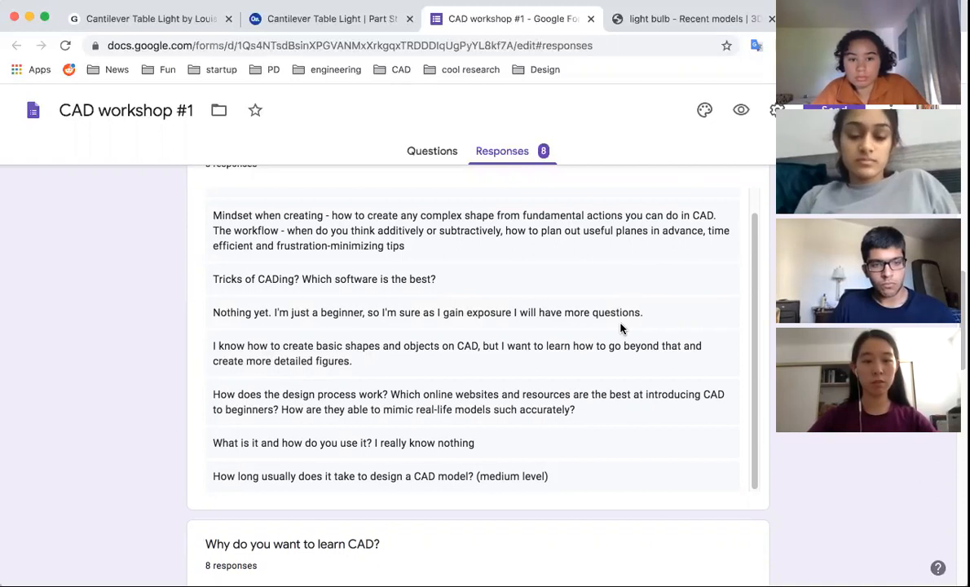
pyautogui.scroll(1, 619, 328)
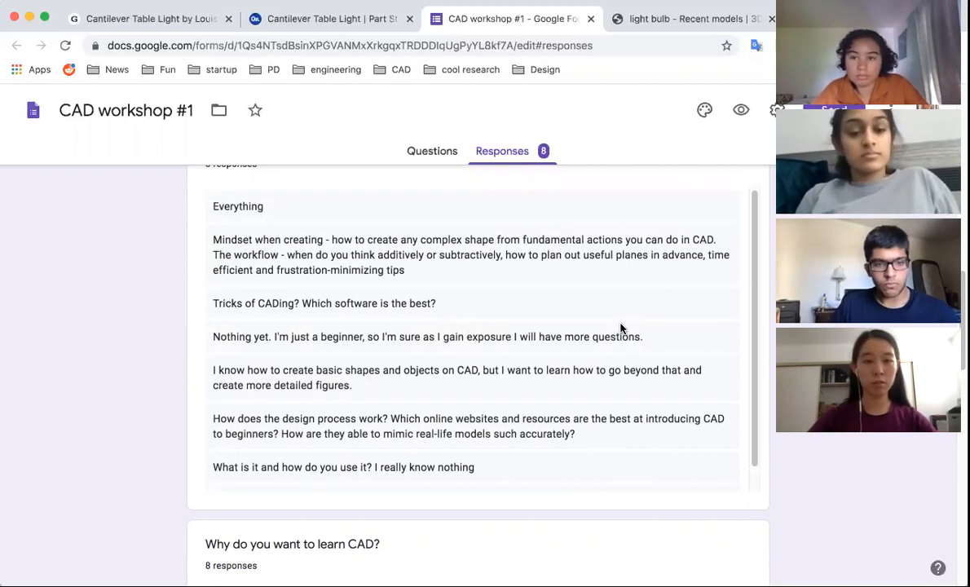
pyautogui.scroll(5, 620, 327)
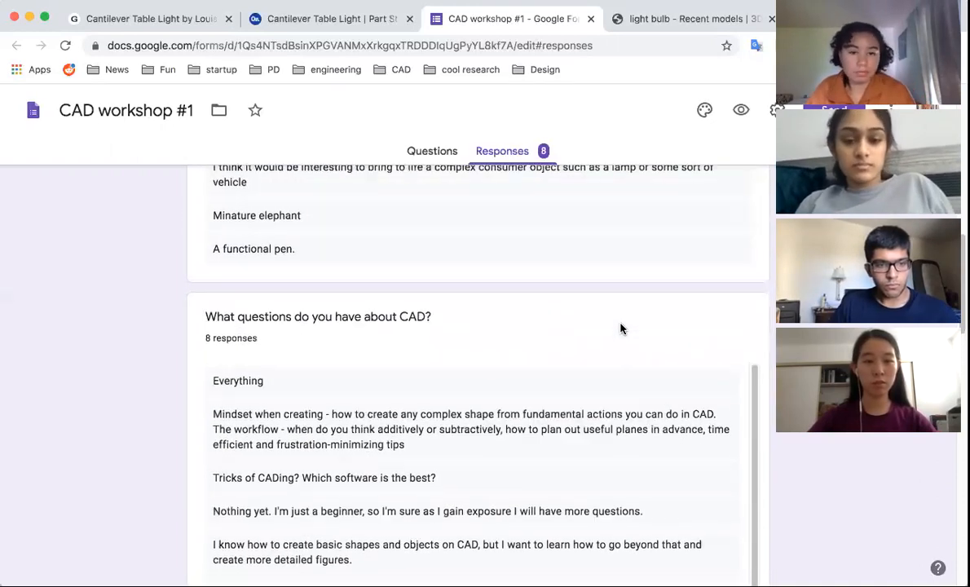
pyautogui.scroll(-6, 619, 327)
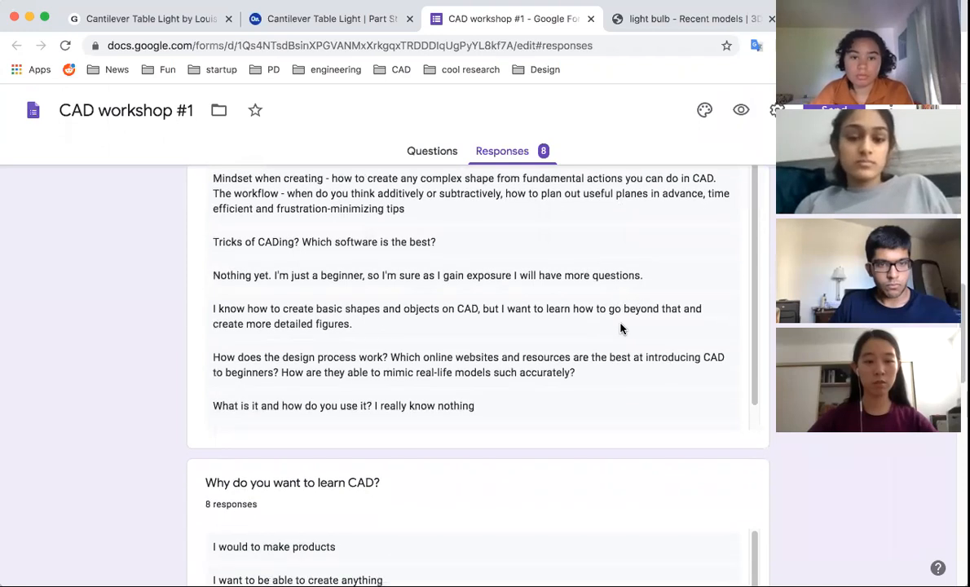